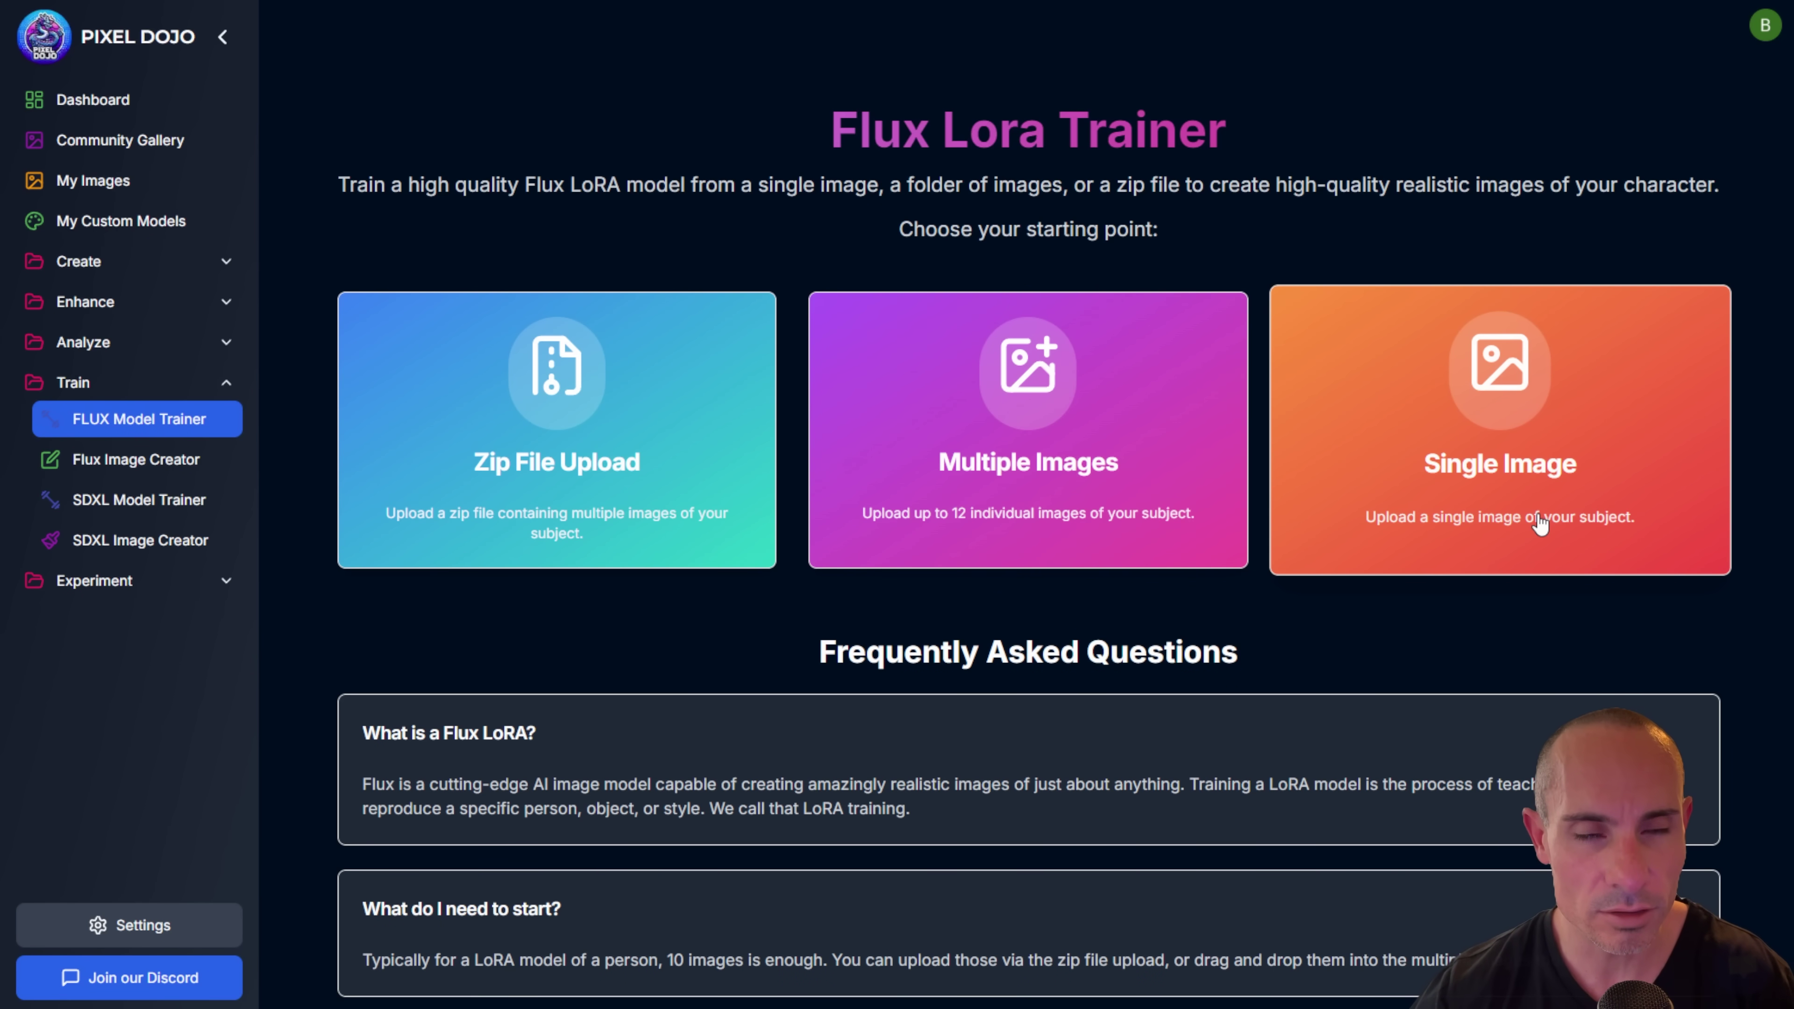
Step: Start a Flux LoRA from an uploaded zip file and set the trigger word to BLOVE
{"action": "left_click", "coordinate": [573, 414]}
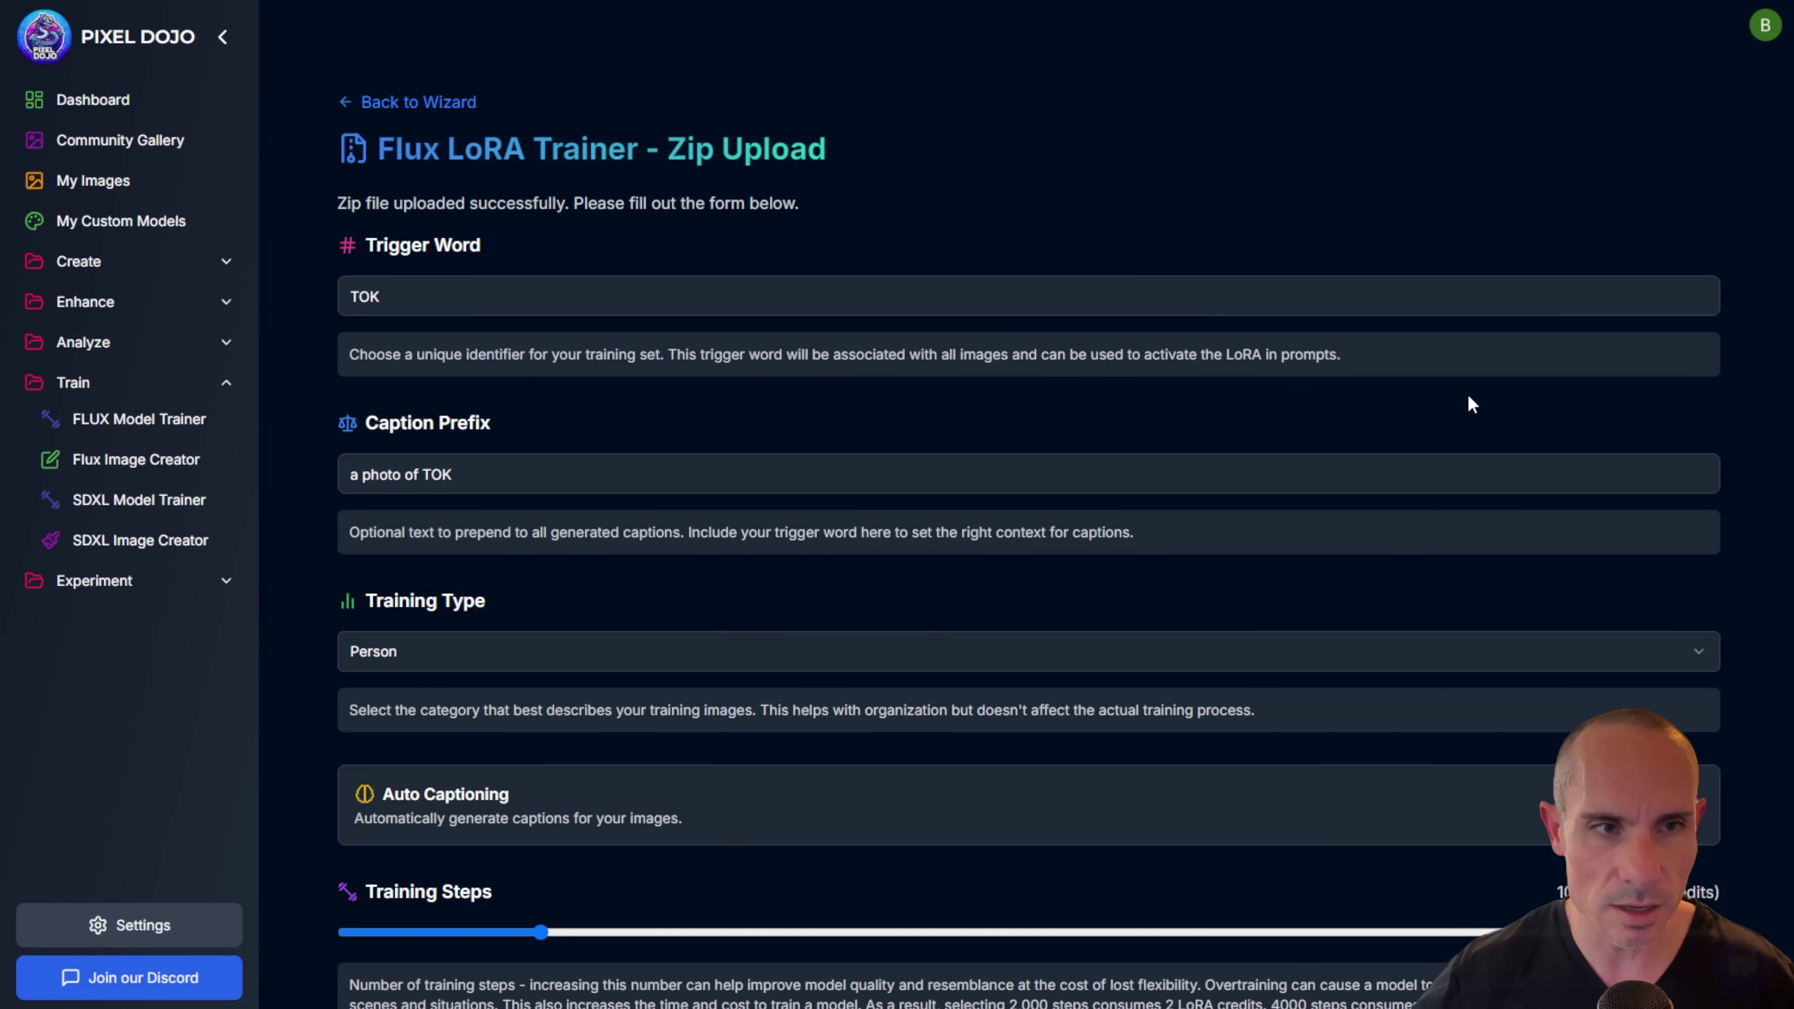
{"action": "left_click_drag", "start_coordinate": [385, 297], "coordinate": [328, 300]}
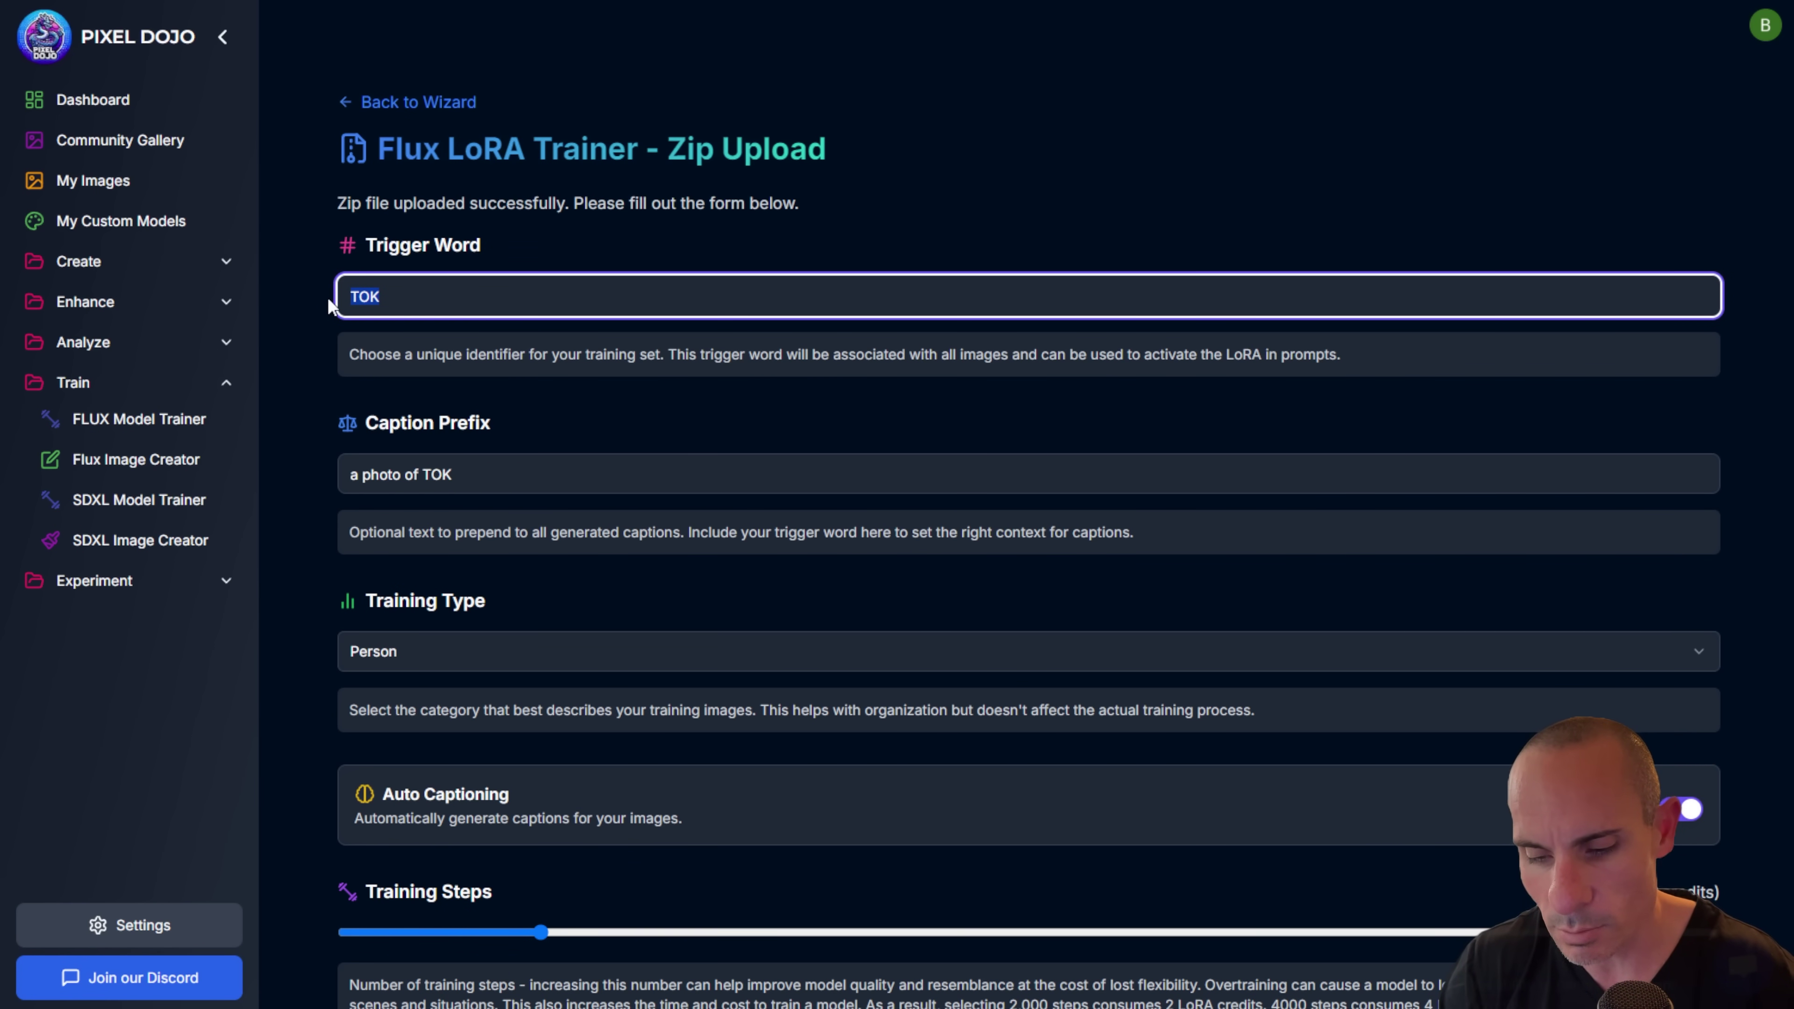
{"action": "type", "text": "BLOVE"}
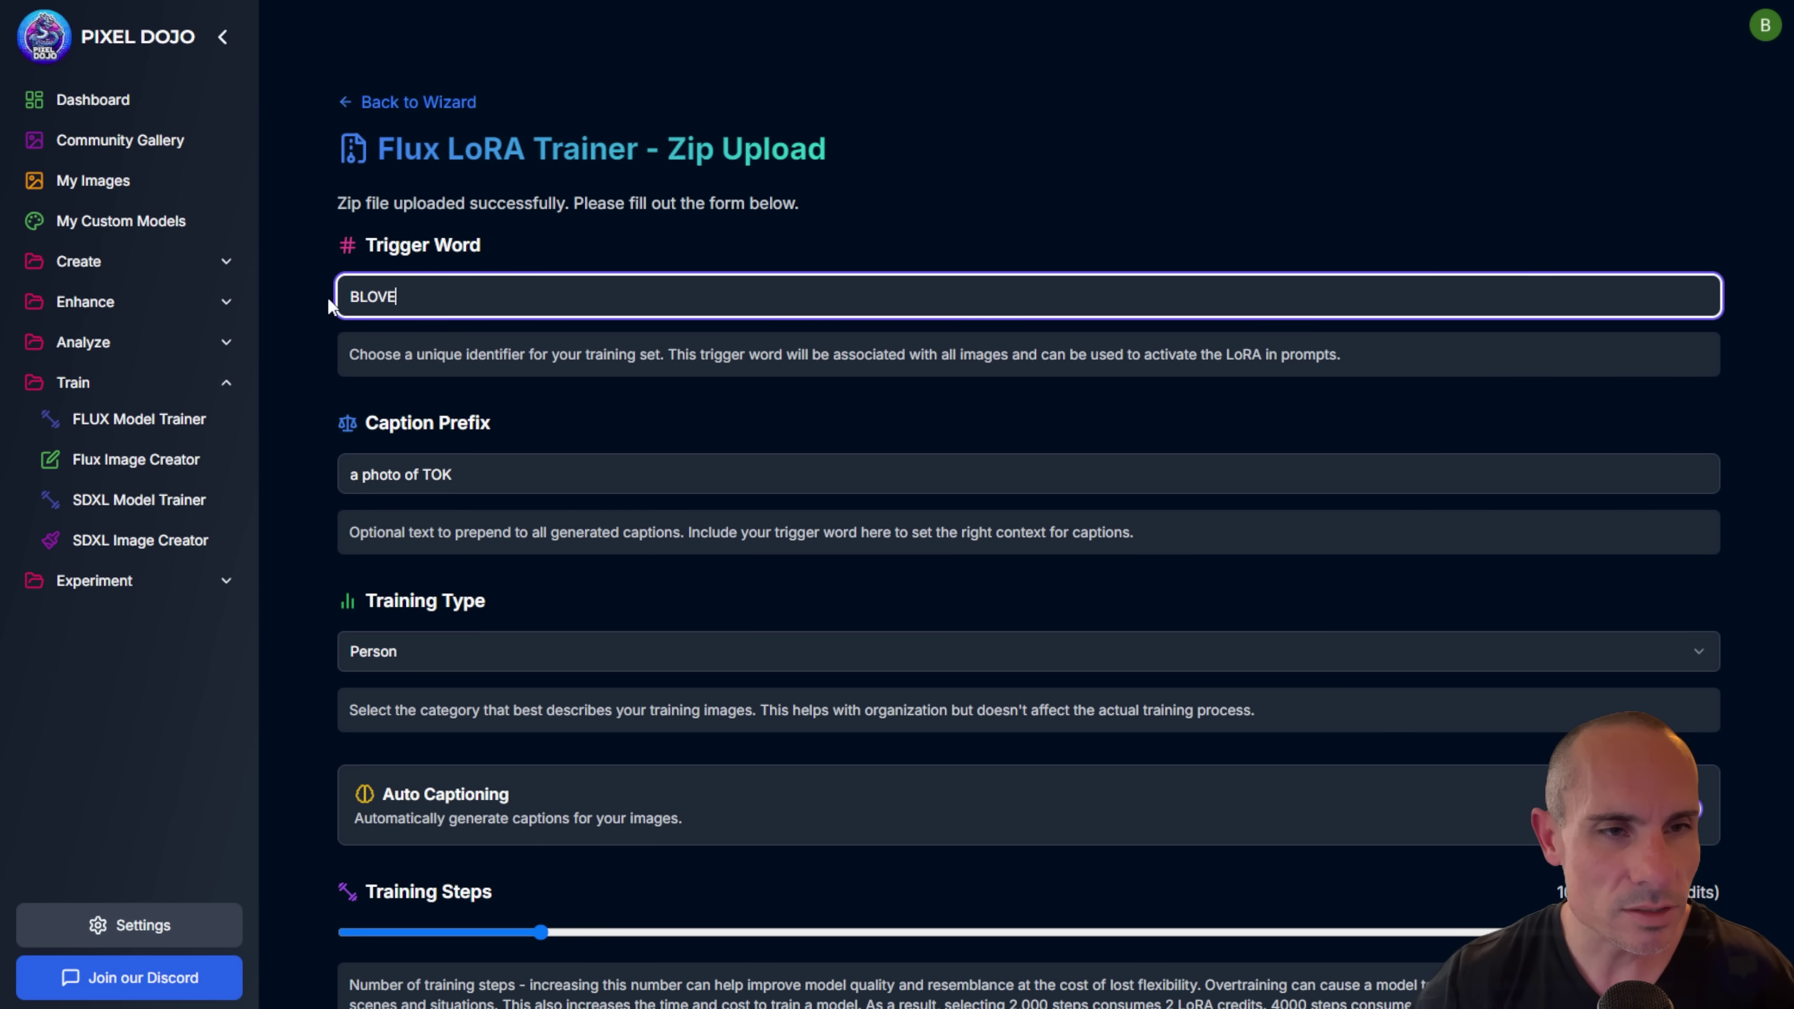
{"action": "left_click", "coordinate": [1241, 203]}
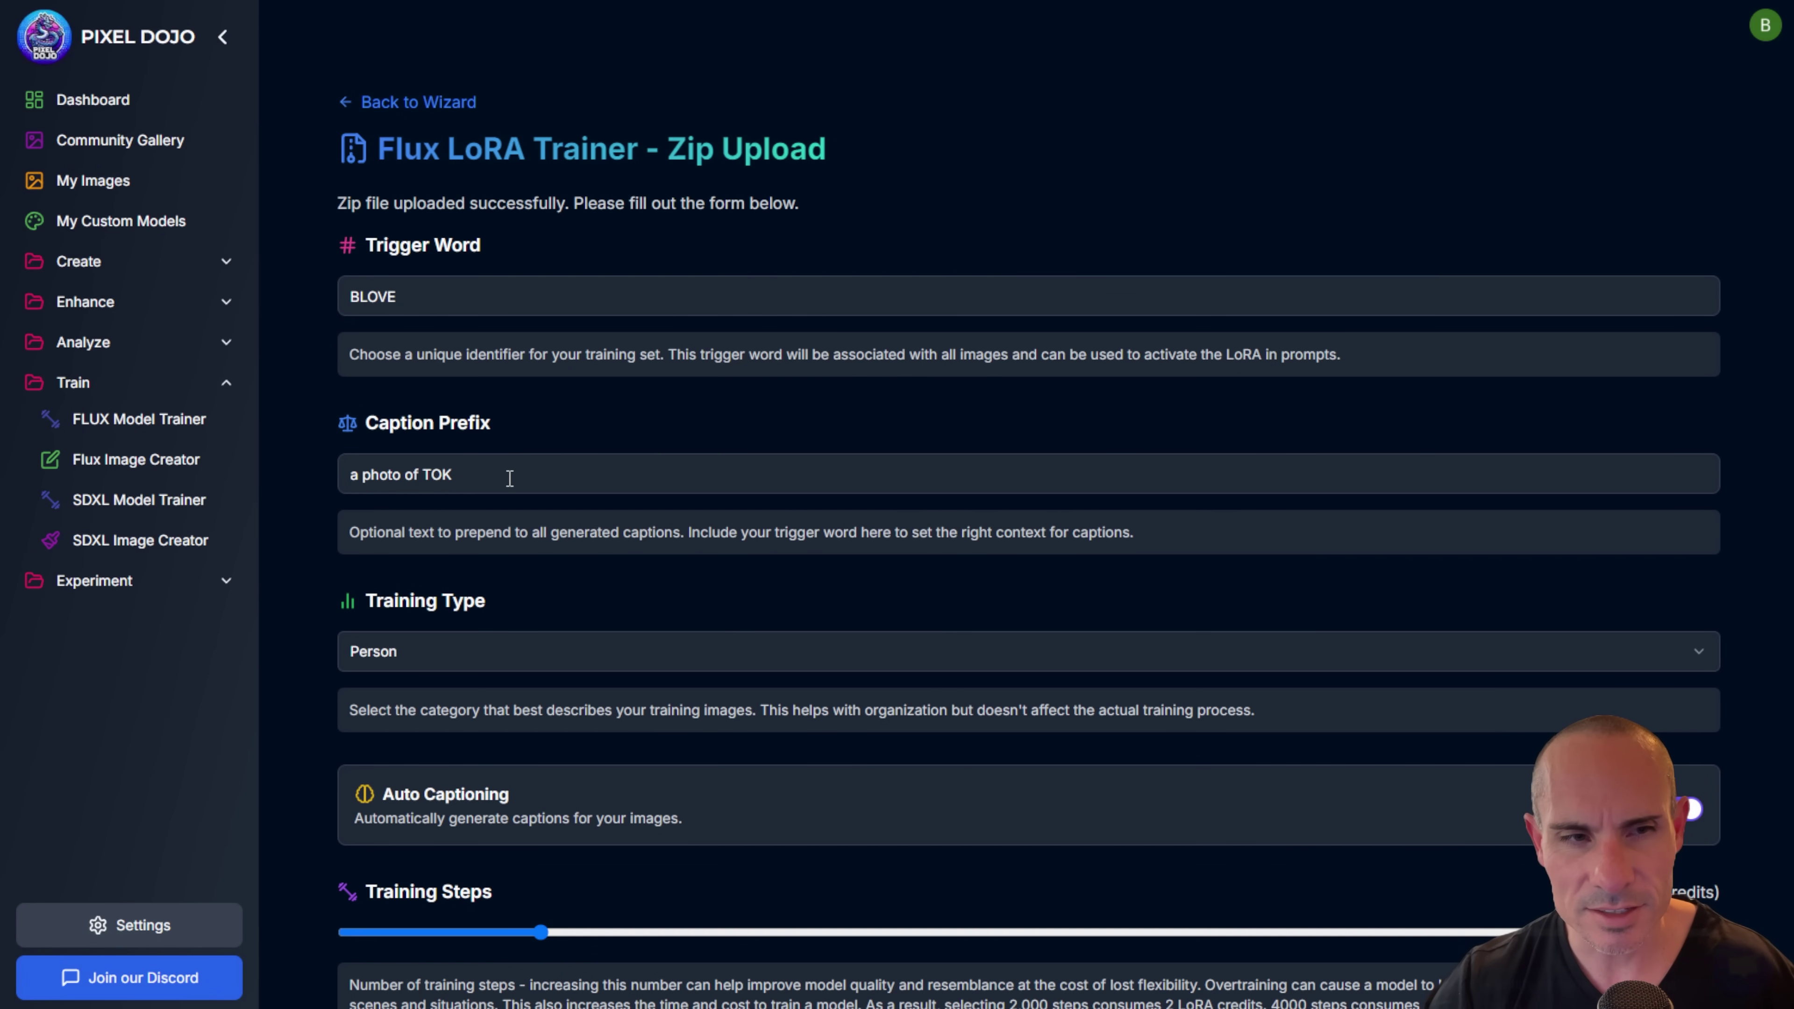
Step: Set the caption prefix to "a photo of BLOVE man"
{"action": "left_click_drag", "start_coordinate": [456, 475], "coordinate": [424, 477]}
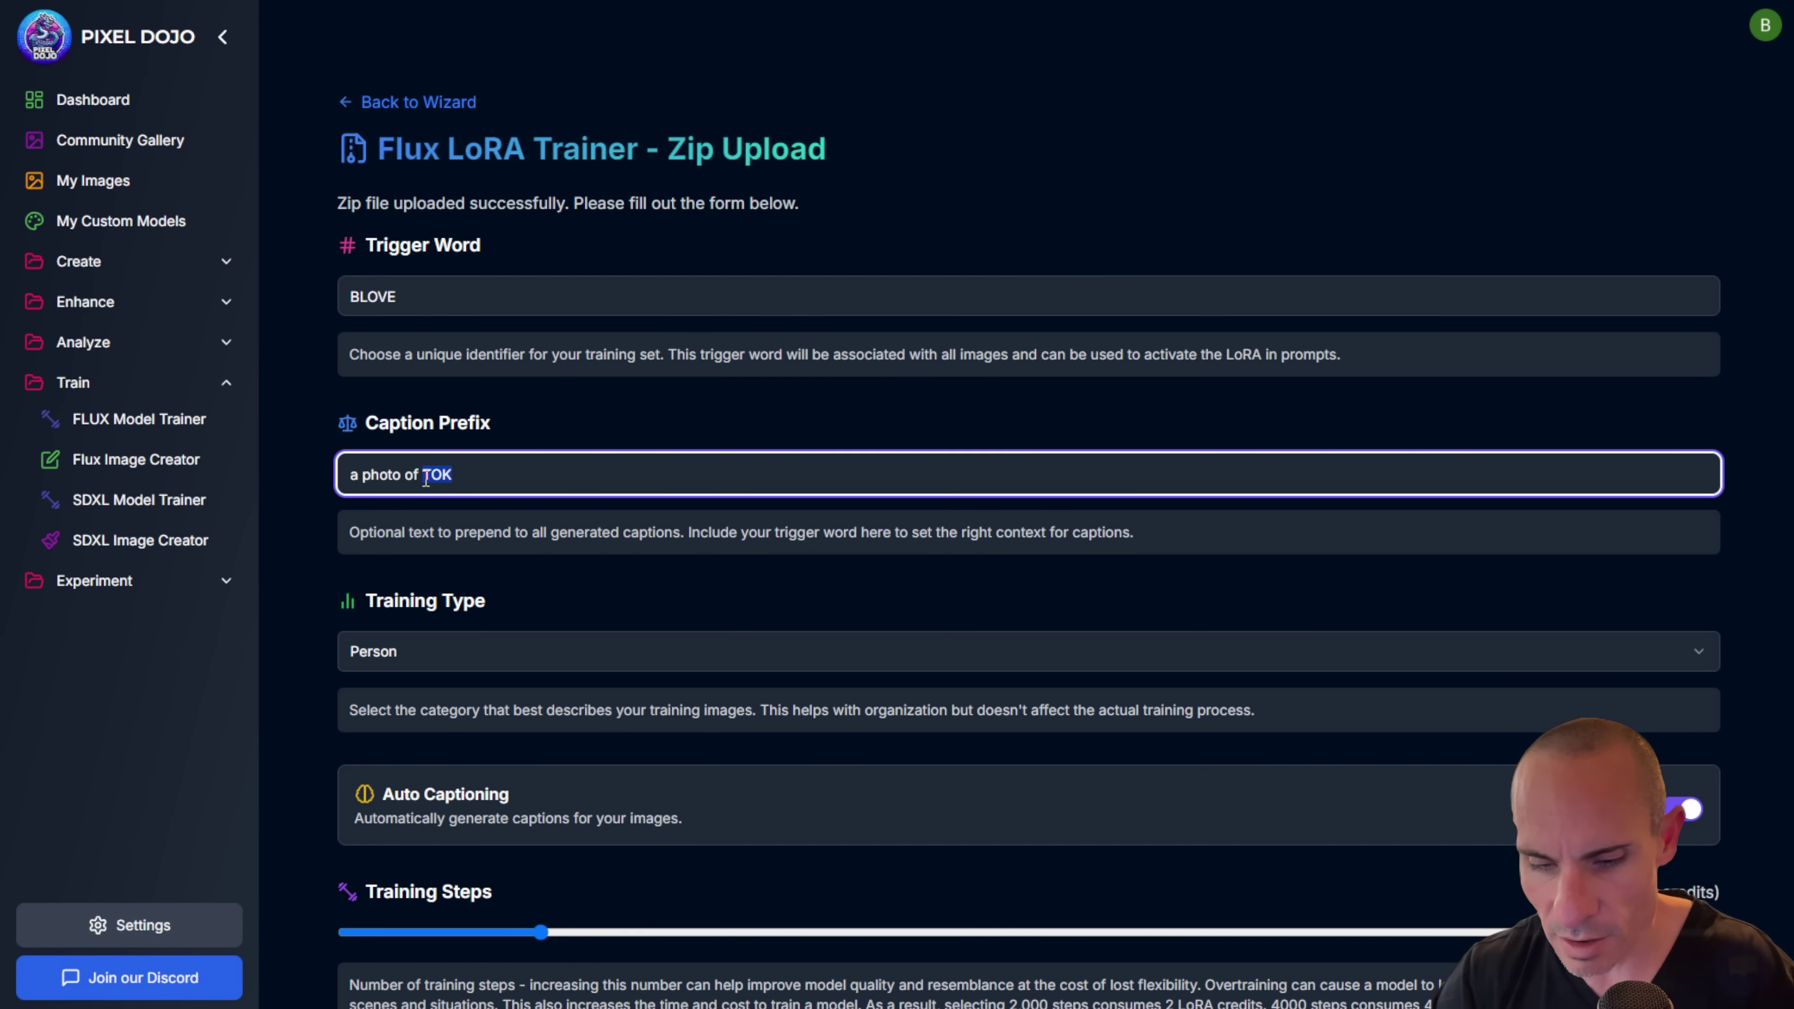
{"action": "type", "text": "BLOVE man"}
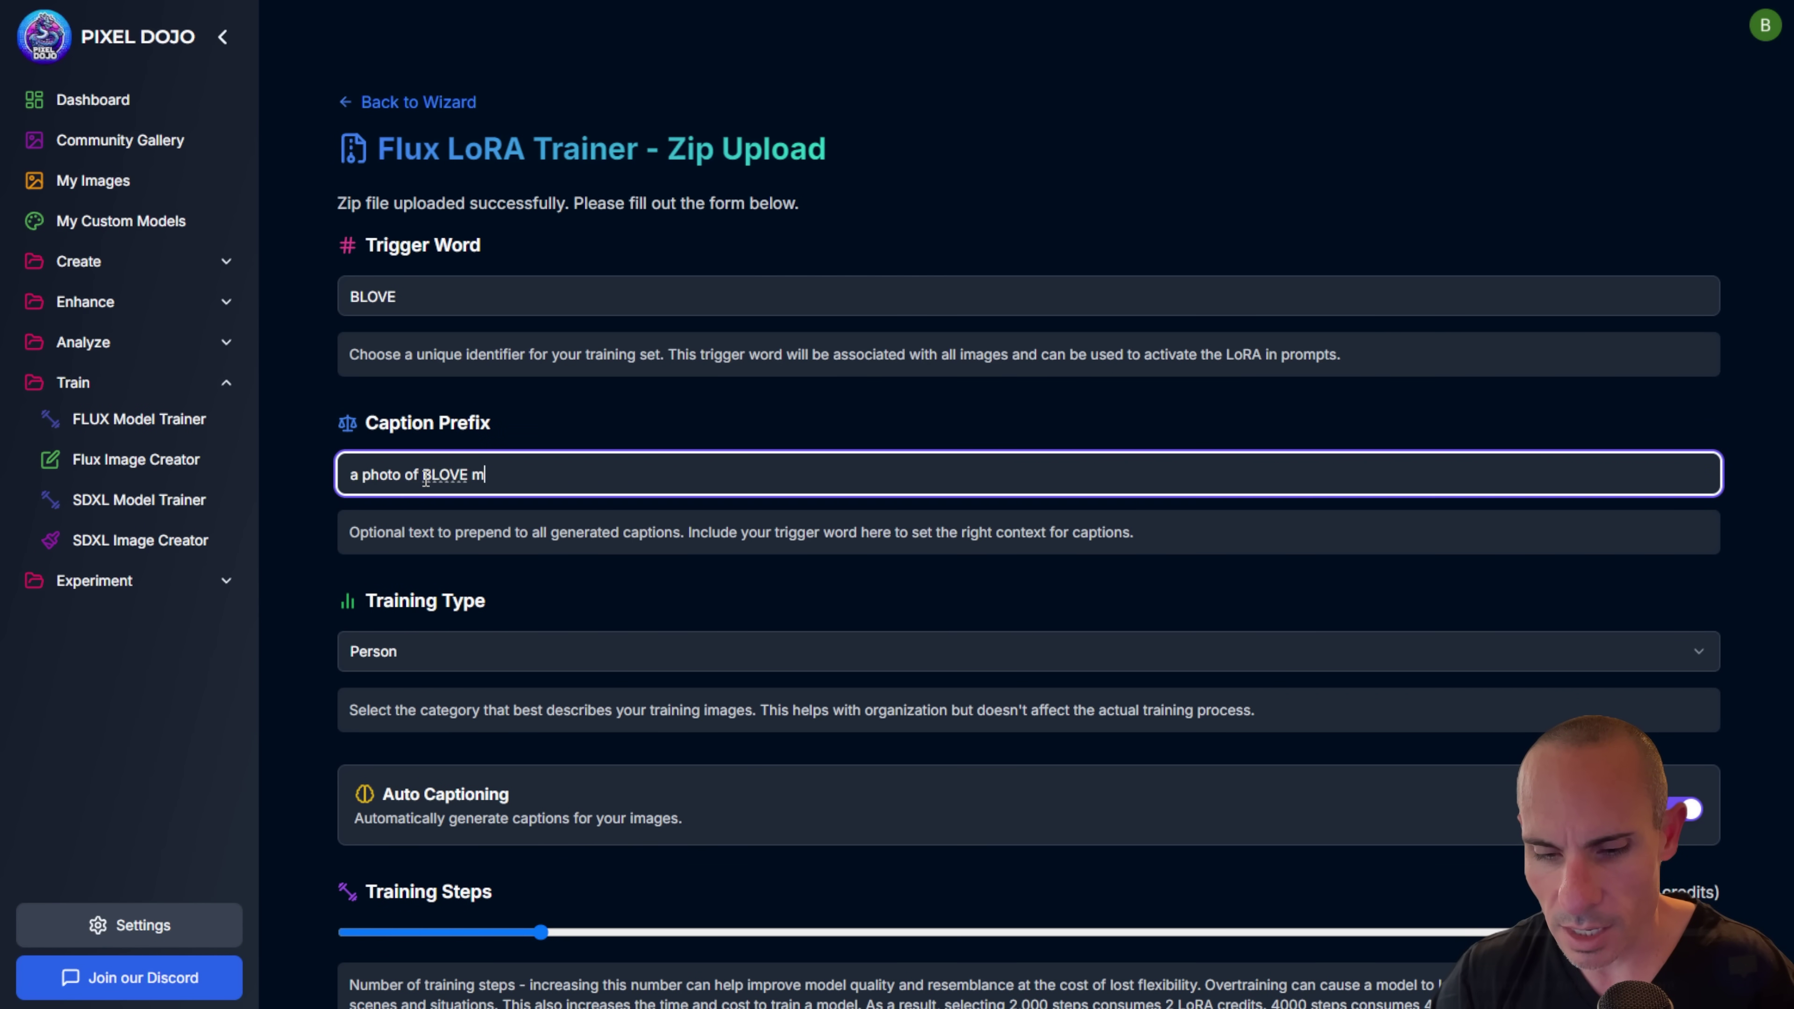
{"action": "left_click", "coordinate": [631, 428]}
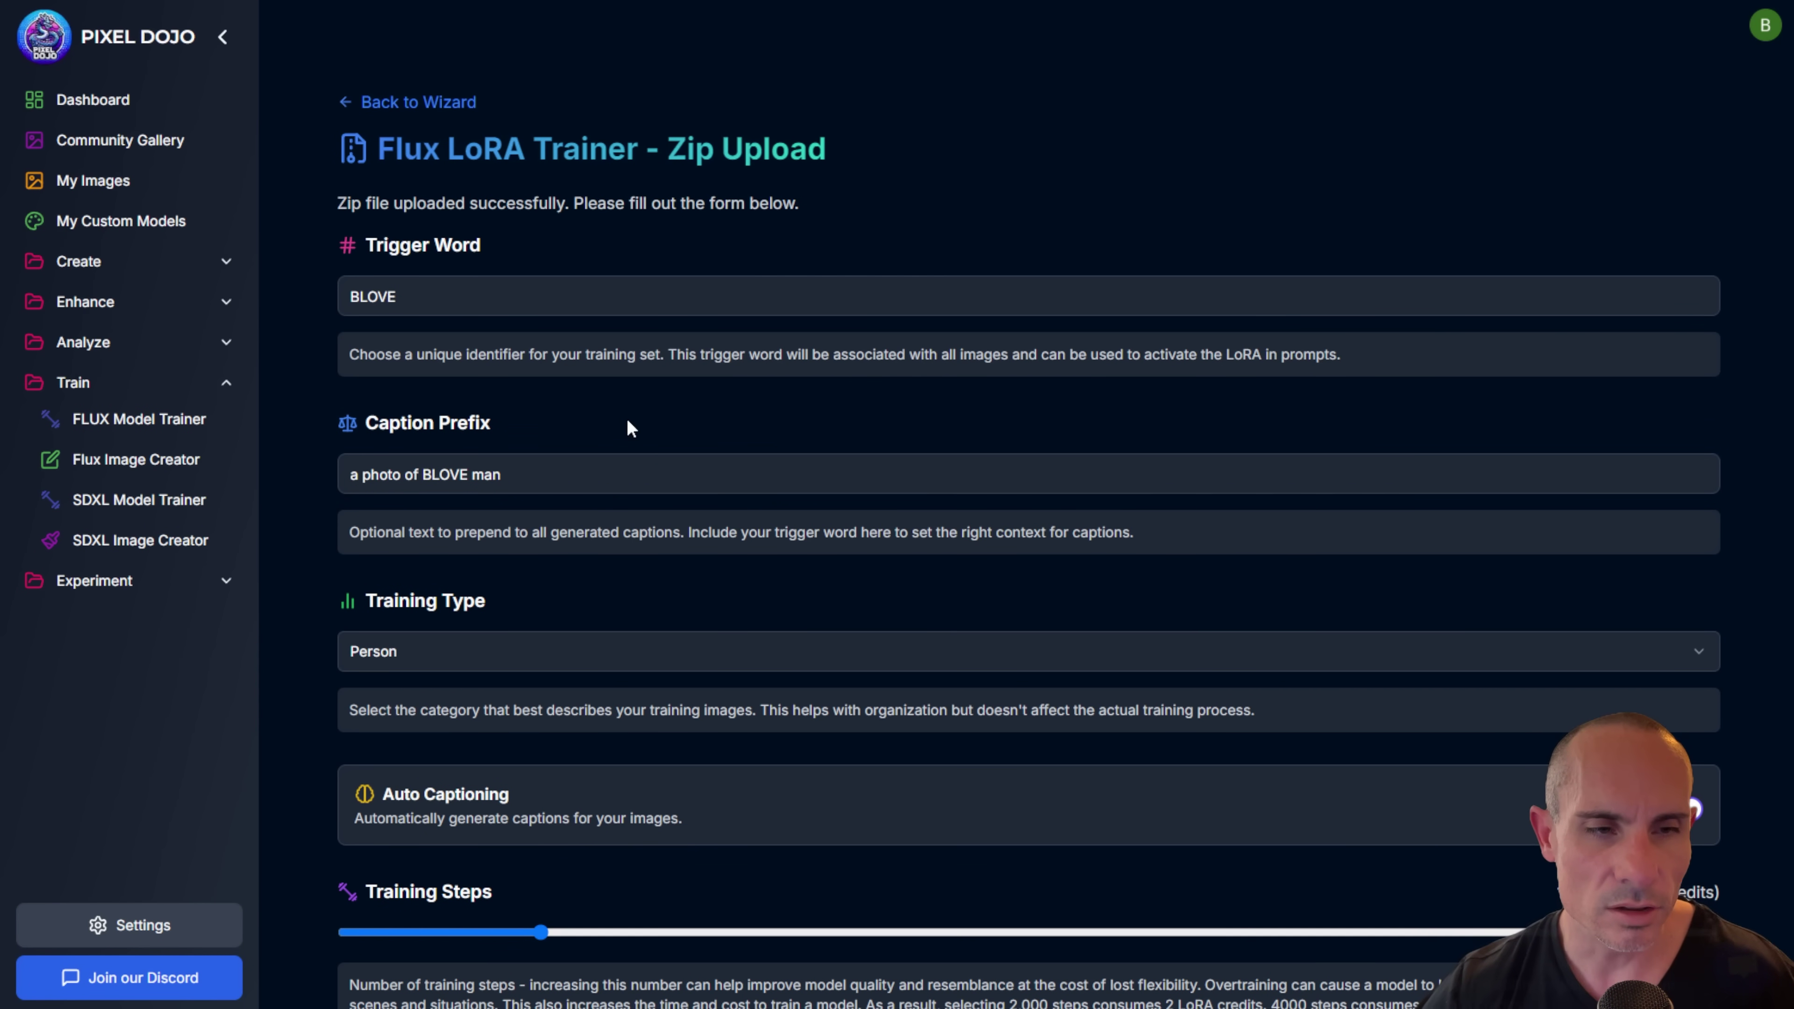
Step: Review the available training types, keeping Person selected
{"action": "scroll", "coordinate": [541, 364], "scroll_direction": "down", "scroll_amount": 4}
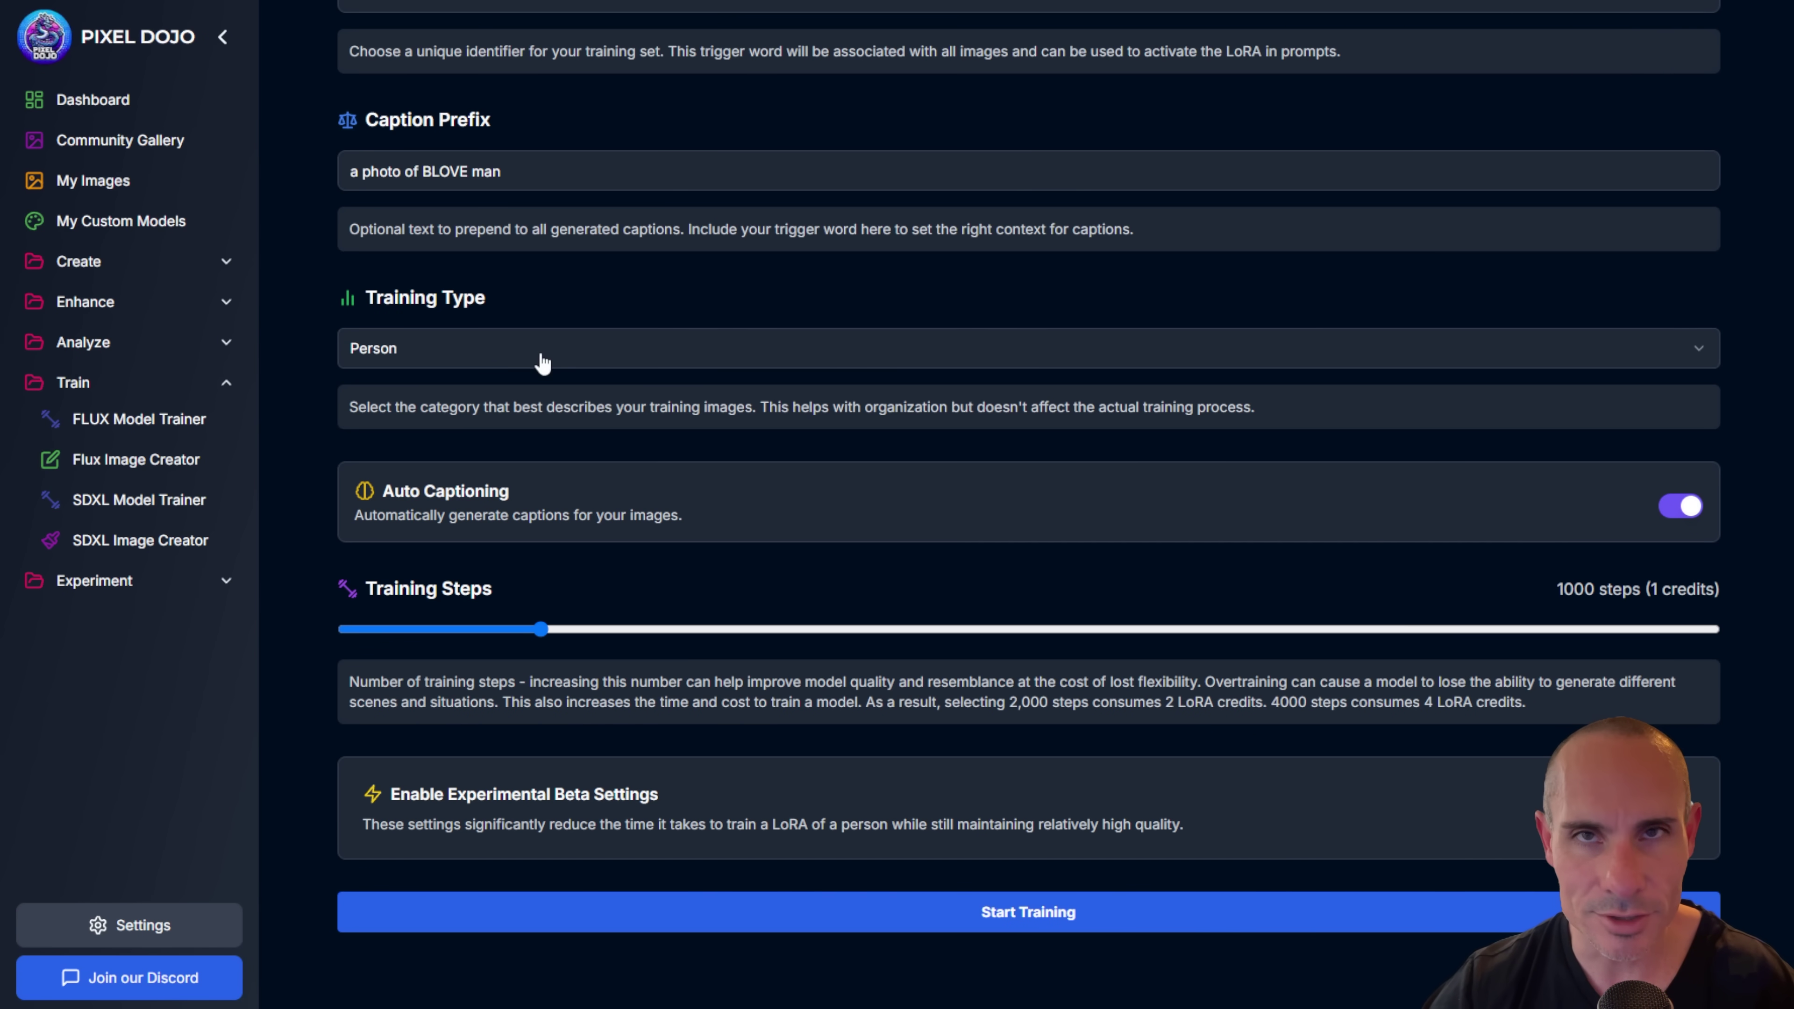
{"action": "left_click", "coordinate": [542, 357]}
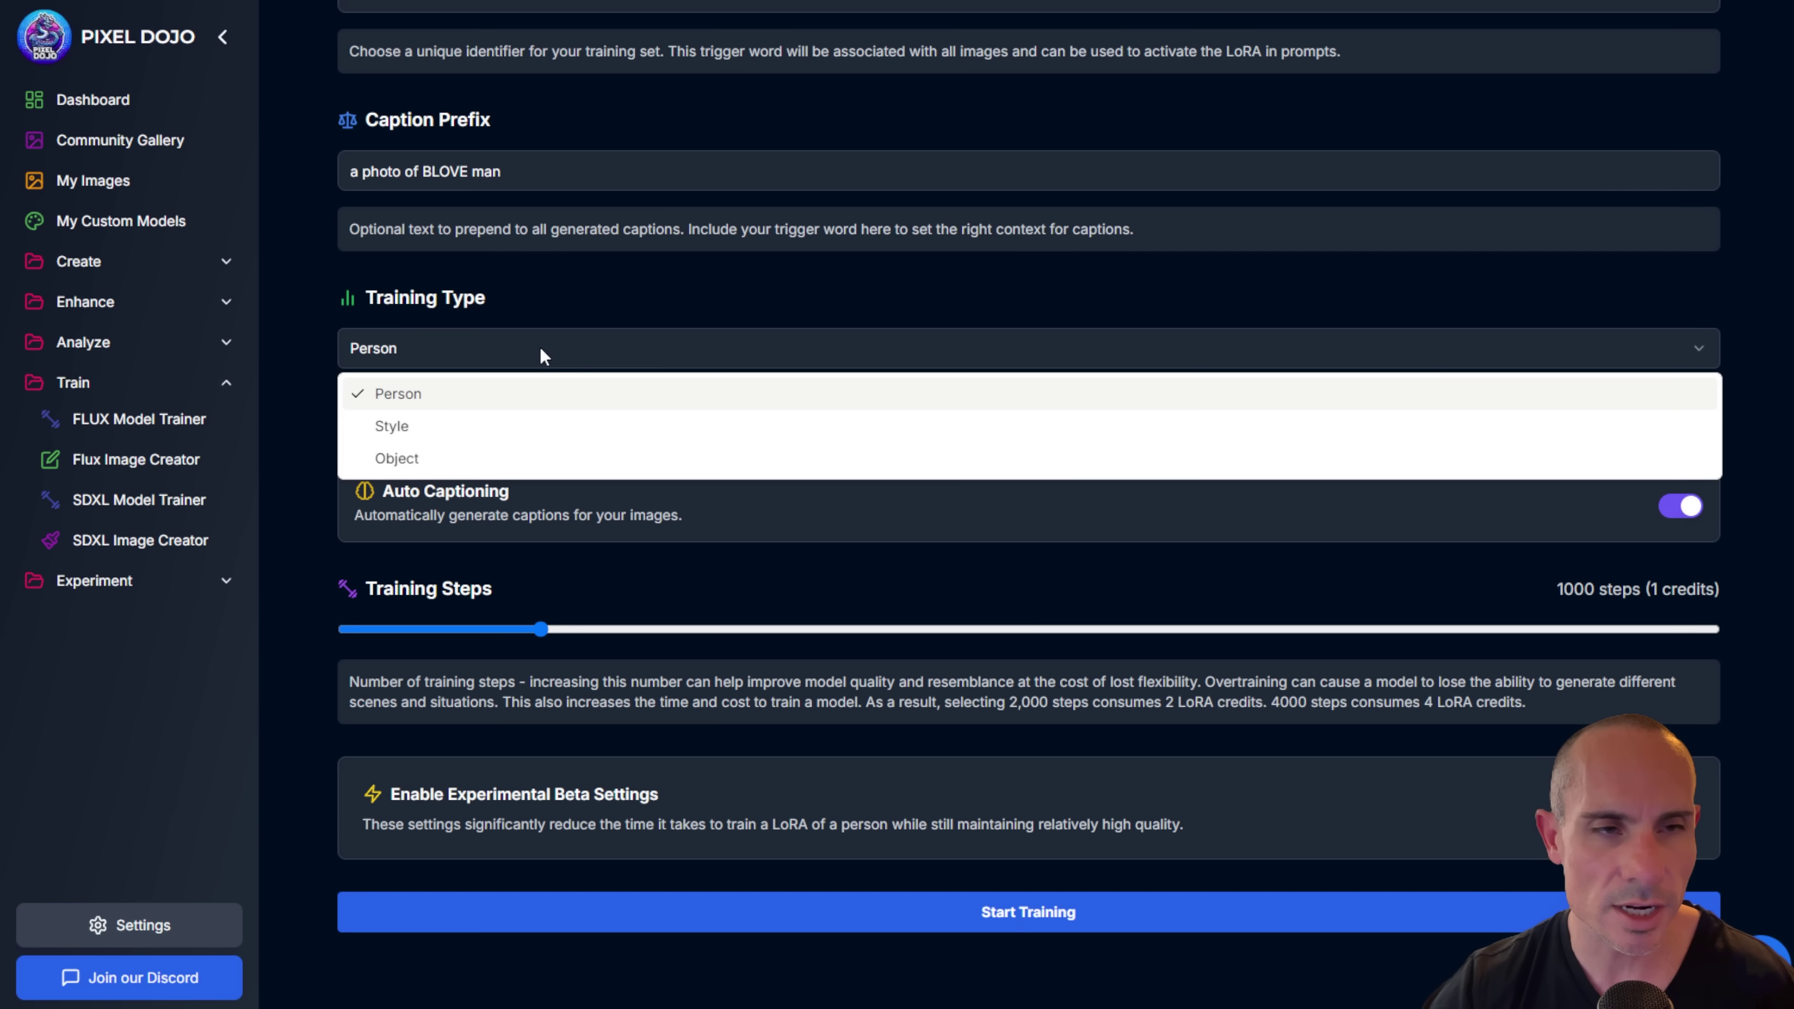
{"action": "left_click", "coordinate": [557, 328]}
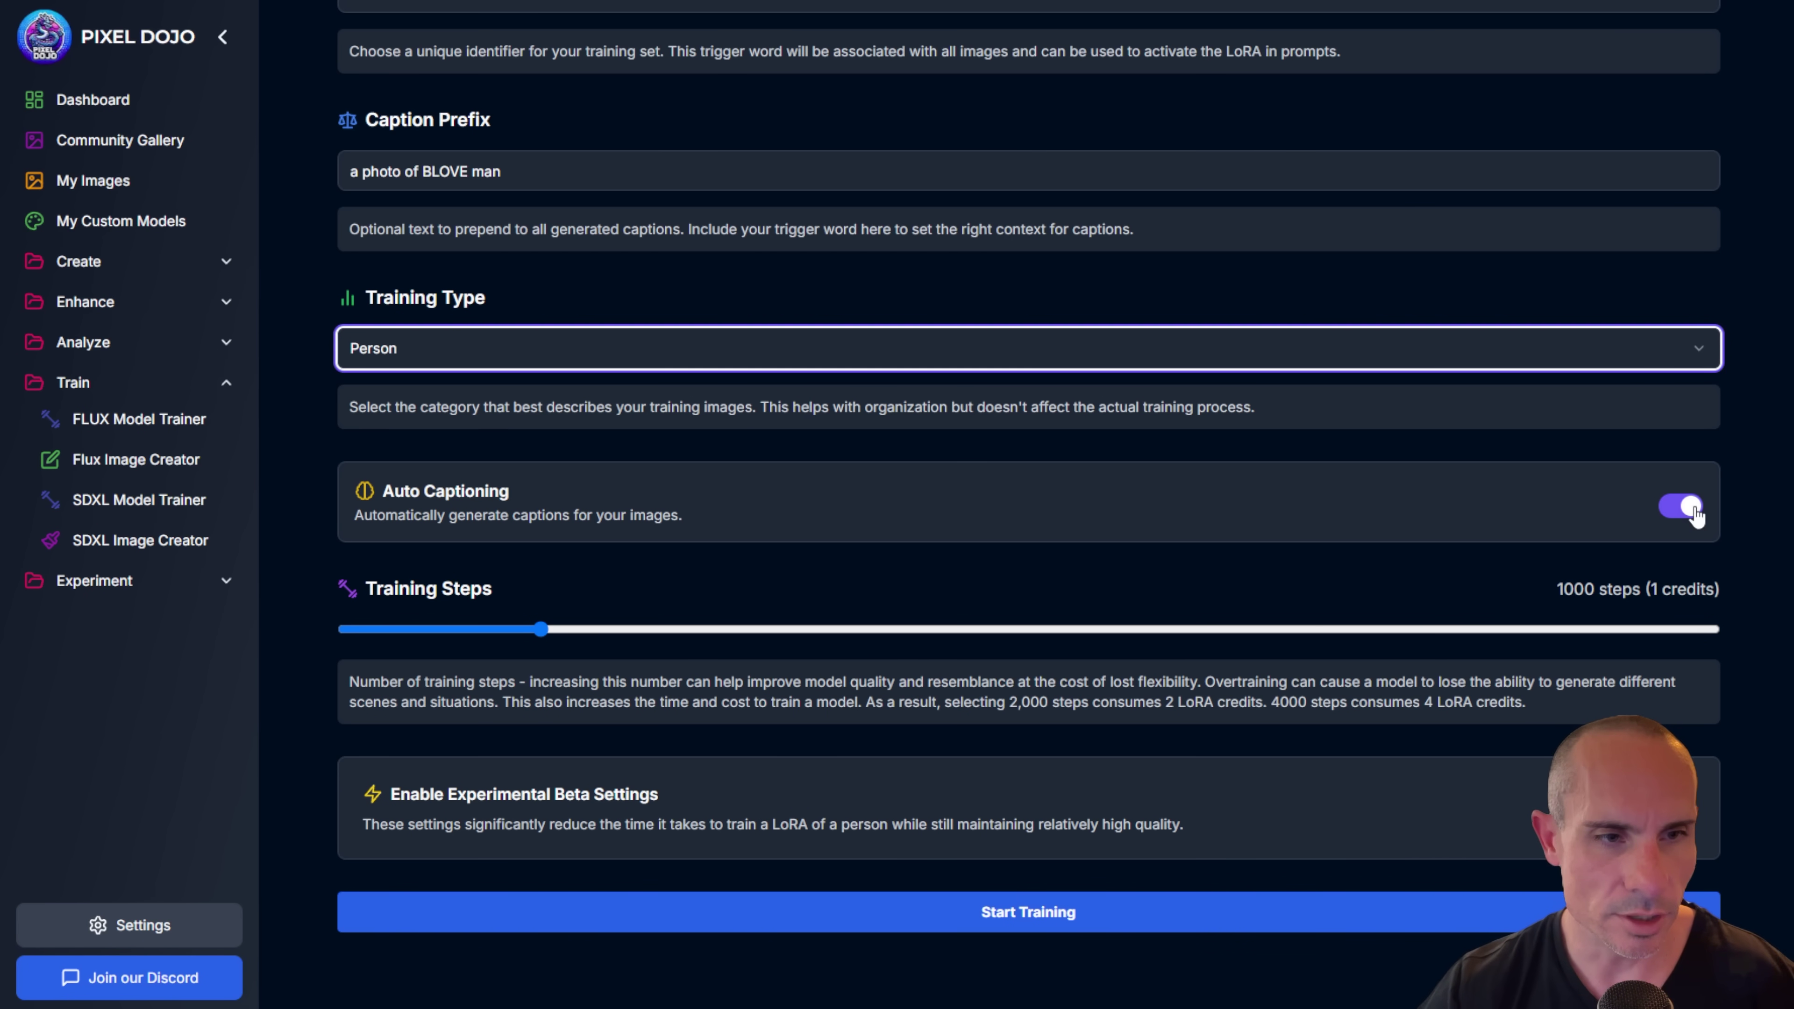
Step: Set the number of training steps to 2500
{"action": "scroll", "coordinate": [1401, 600], "scroll_direction": "down", "scroll_amount": 1}
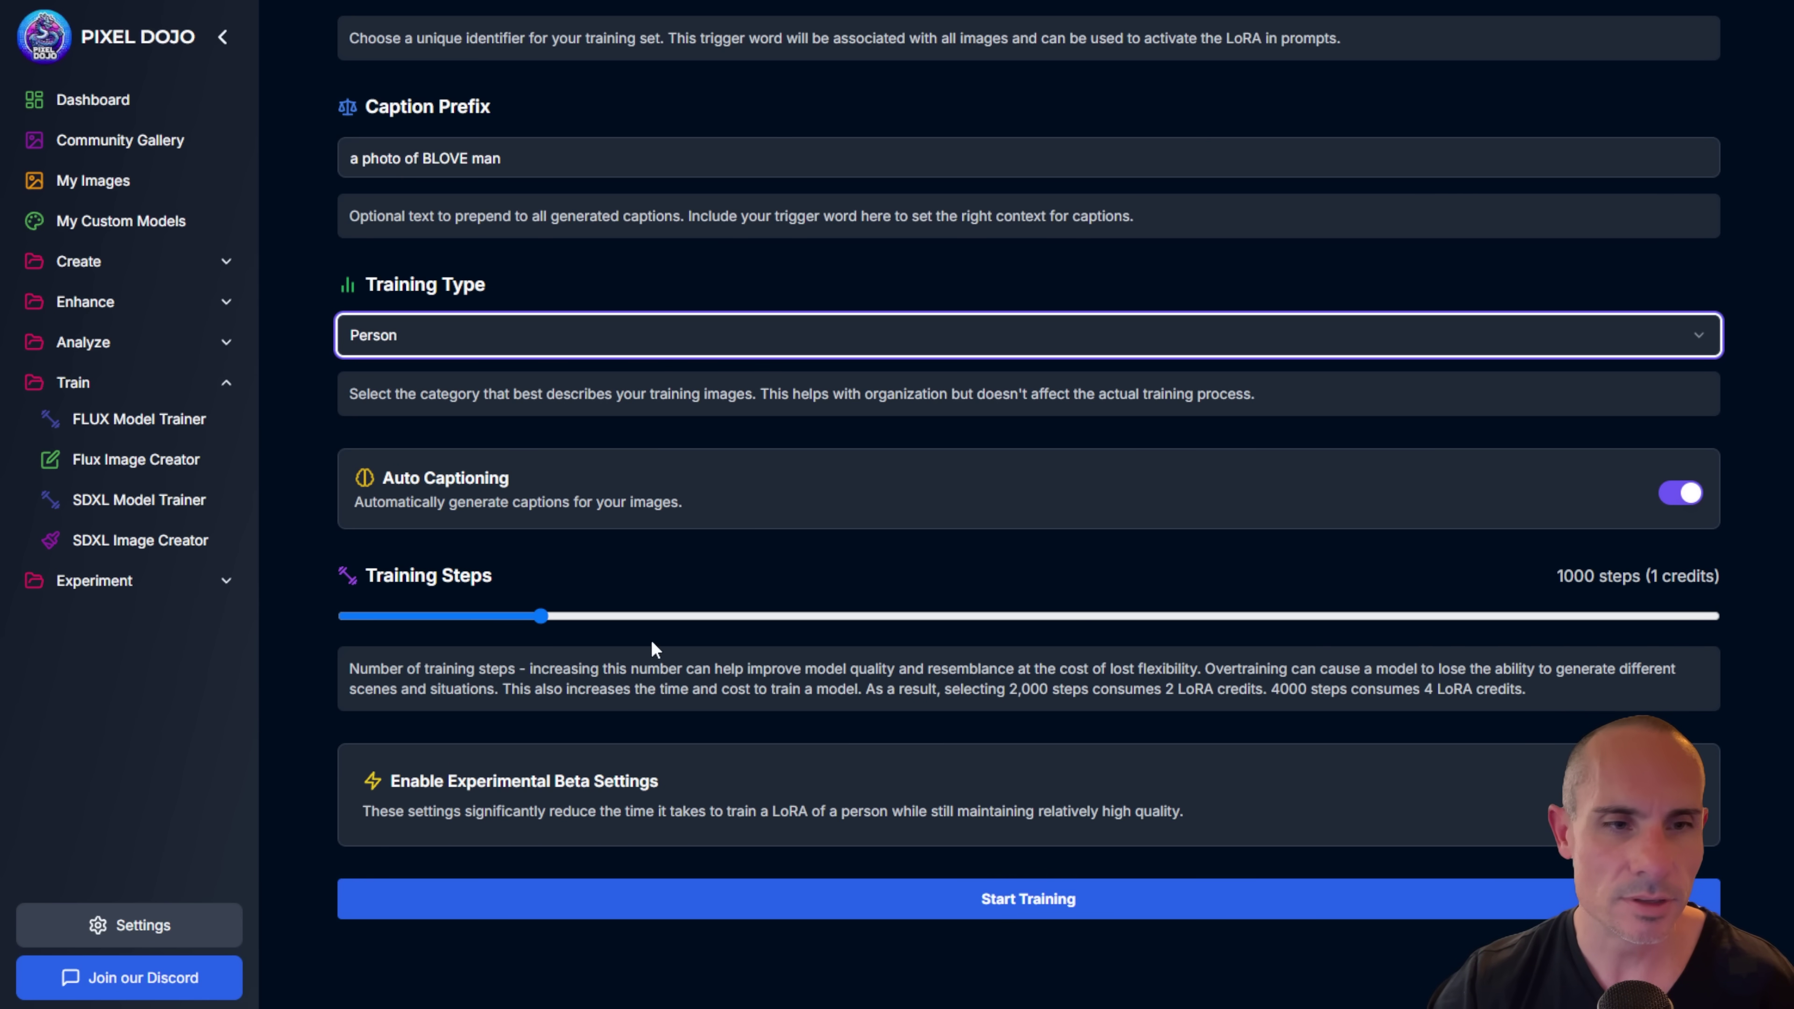
{"action": "left_click", "coordinate": [546, 621]}
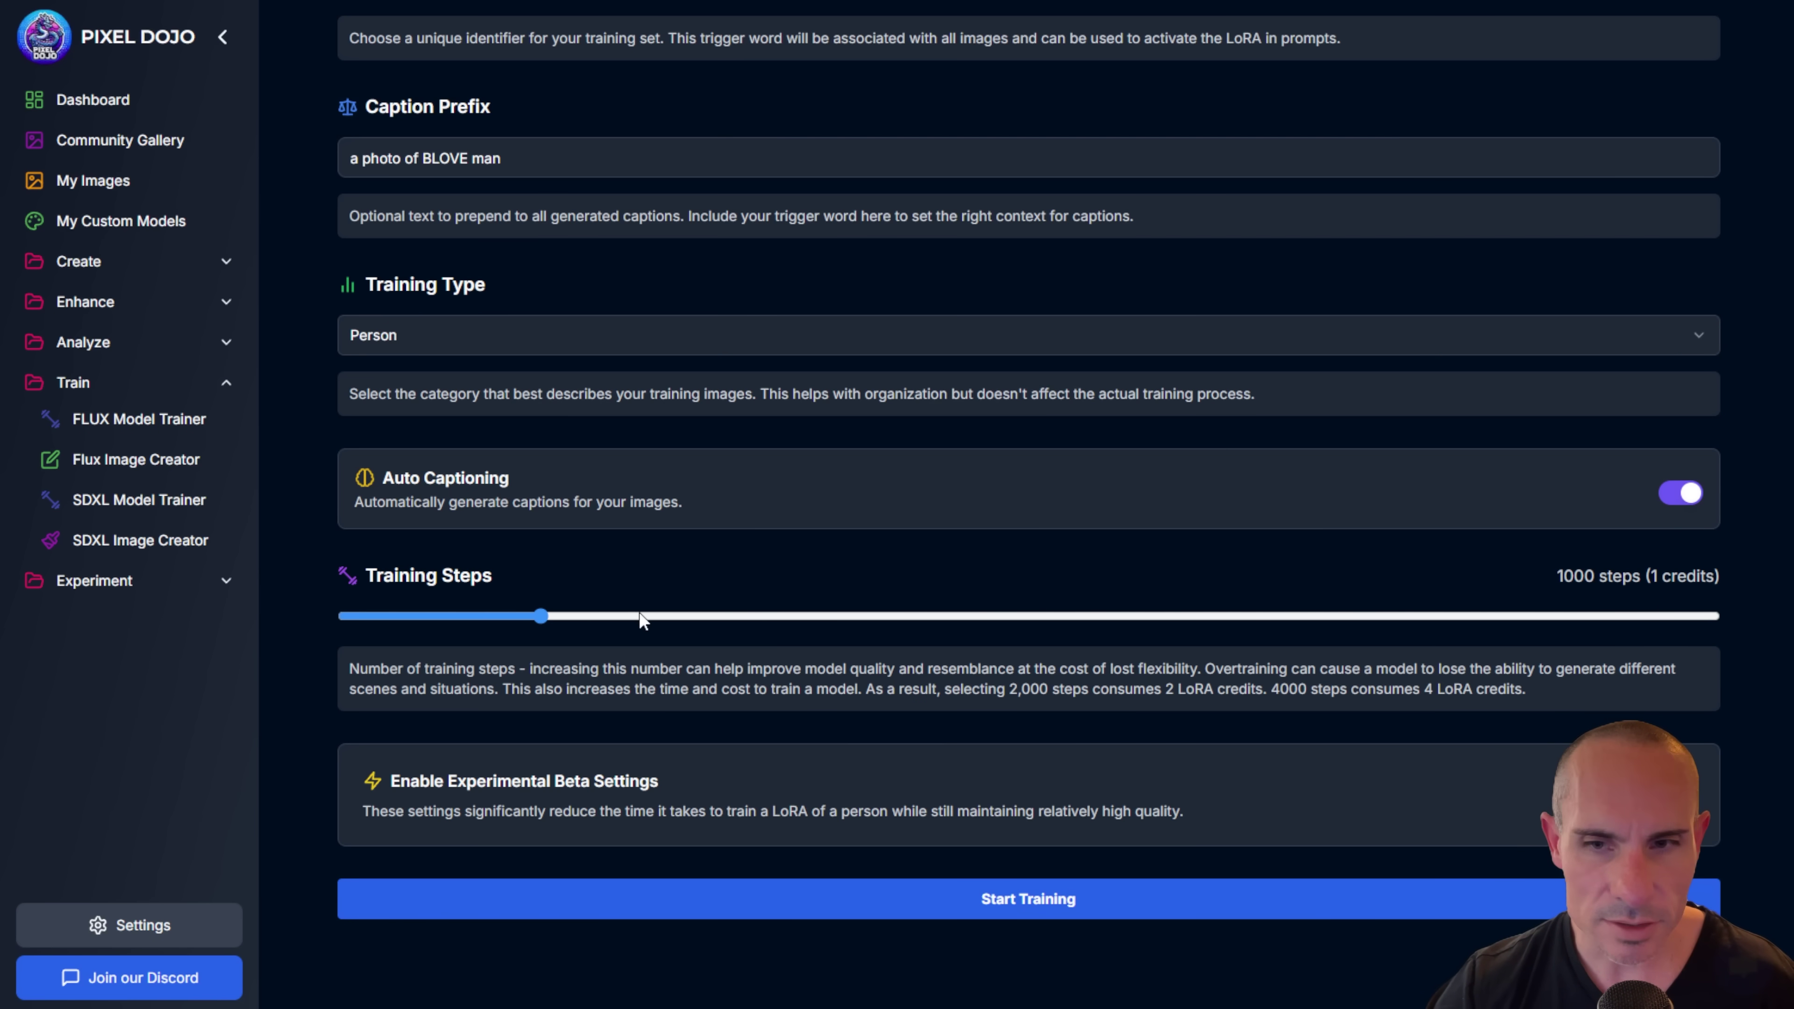
{"action": "left_click_drag", "start_coordinate": [639, 611], "coordinate": [1255, 605]}
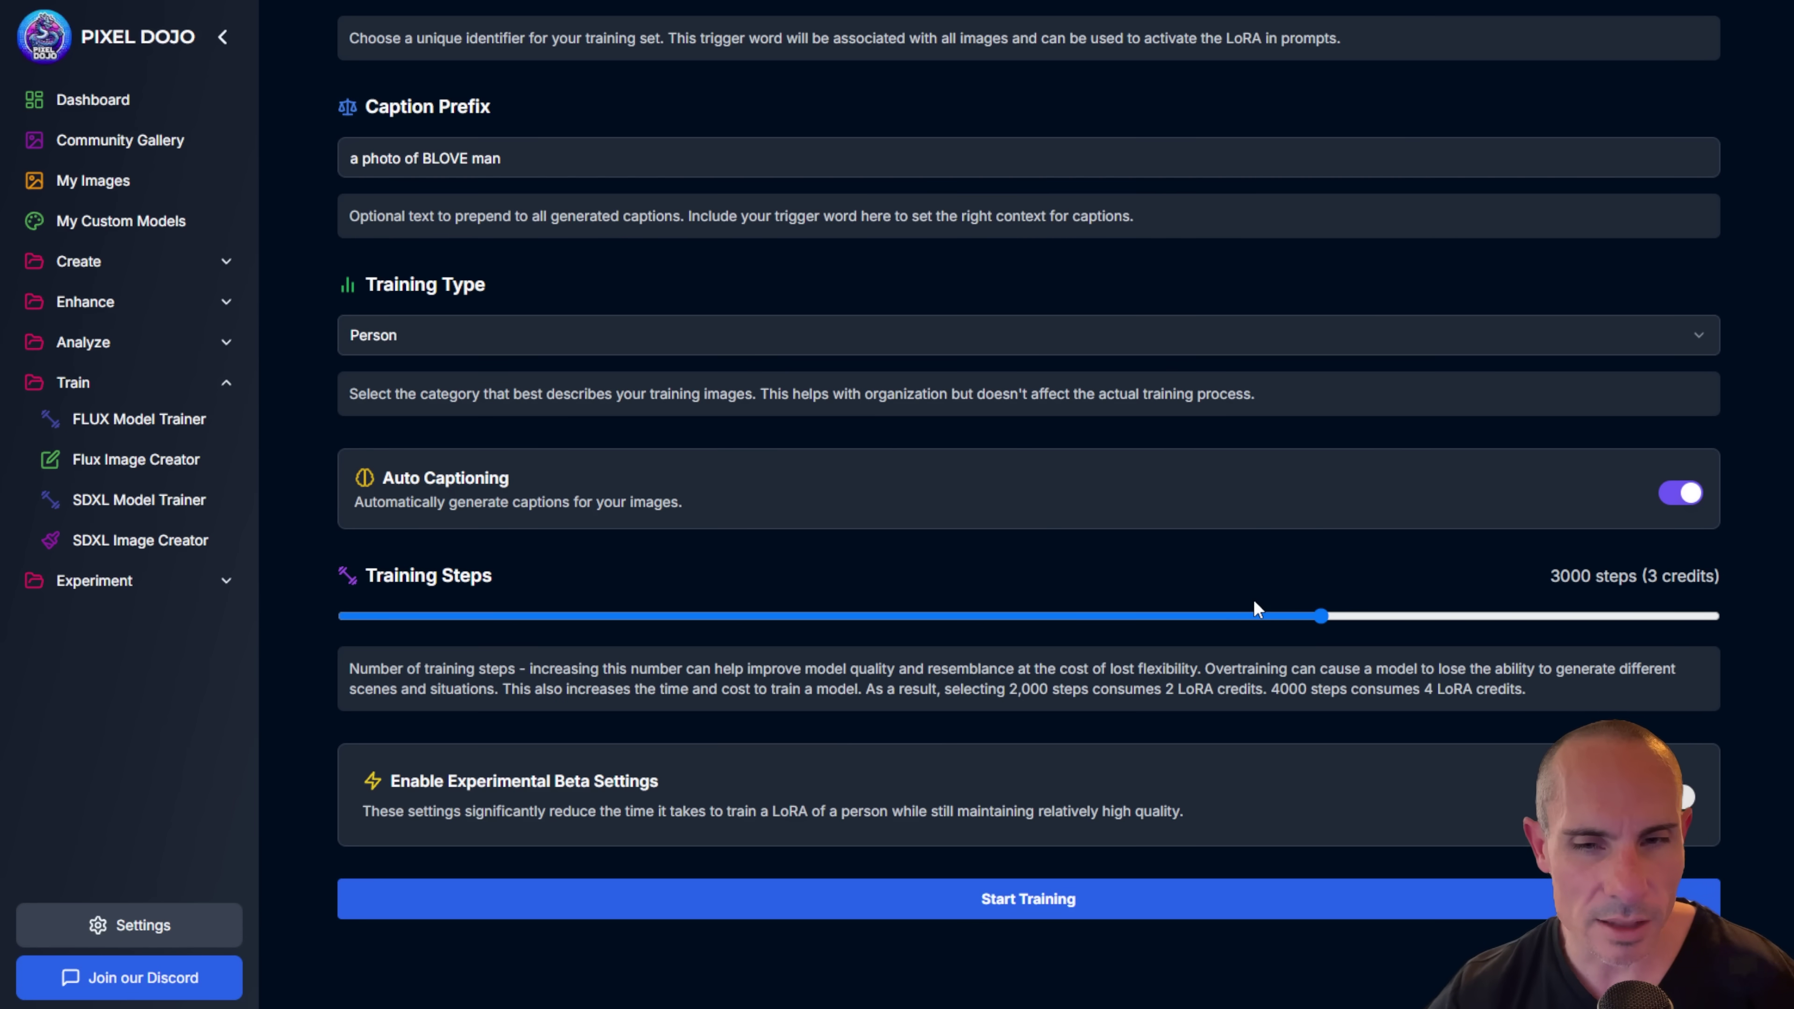
{"action": "left_click_drag", "start_coordinate": [1165, 615], "coordinate": [1110, 615]}
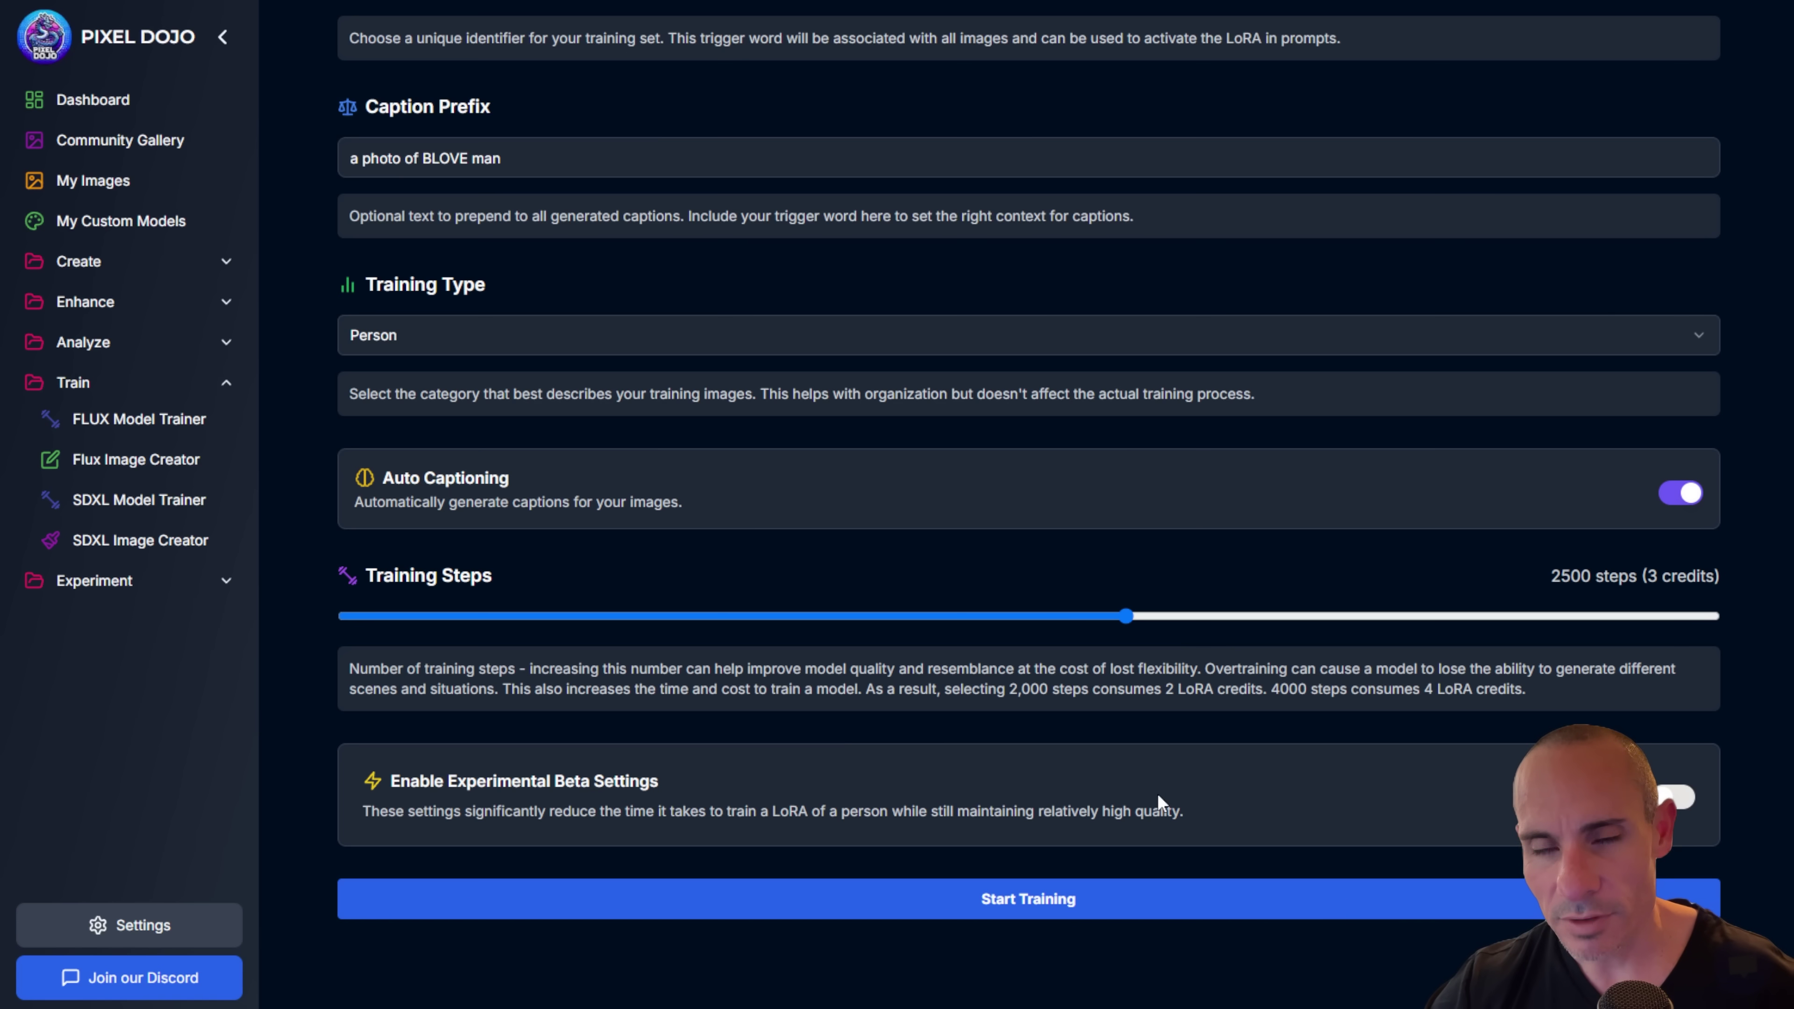
Step: Try the experimental beta settings with a LoRA rank of 32 and switch them off again
{"action": "left_click", "coordinate": [1679, 797]}
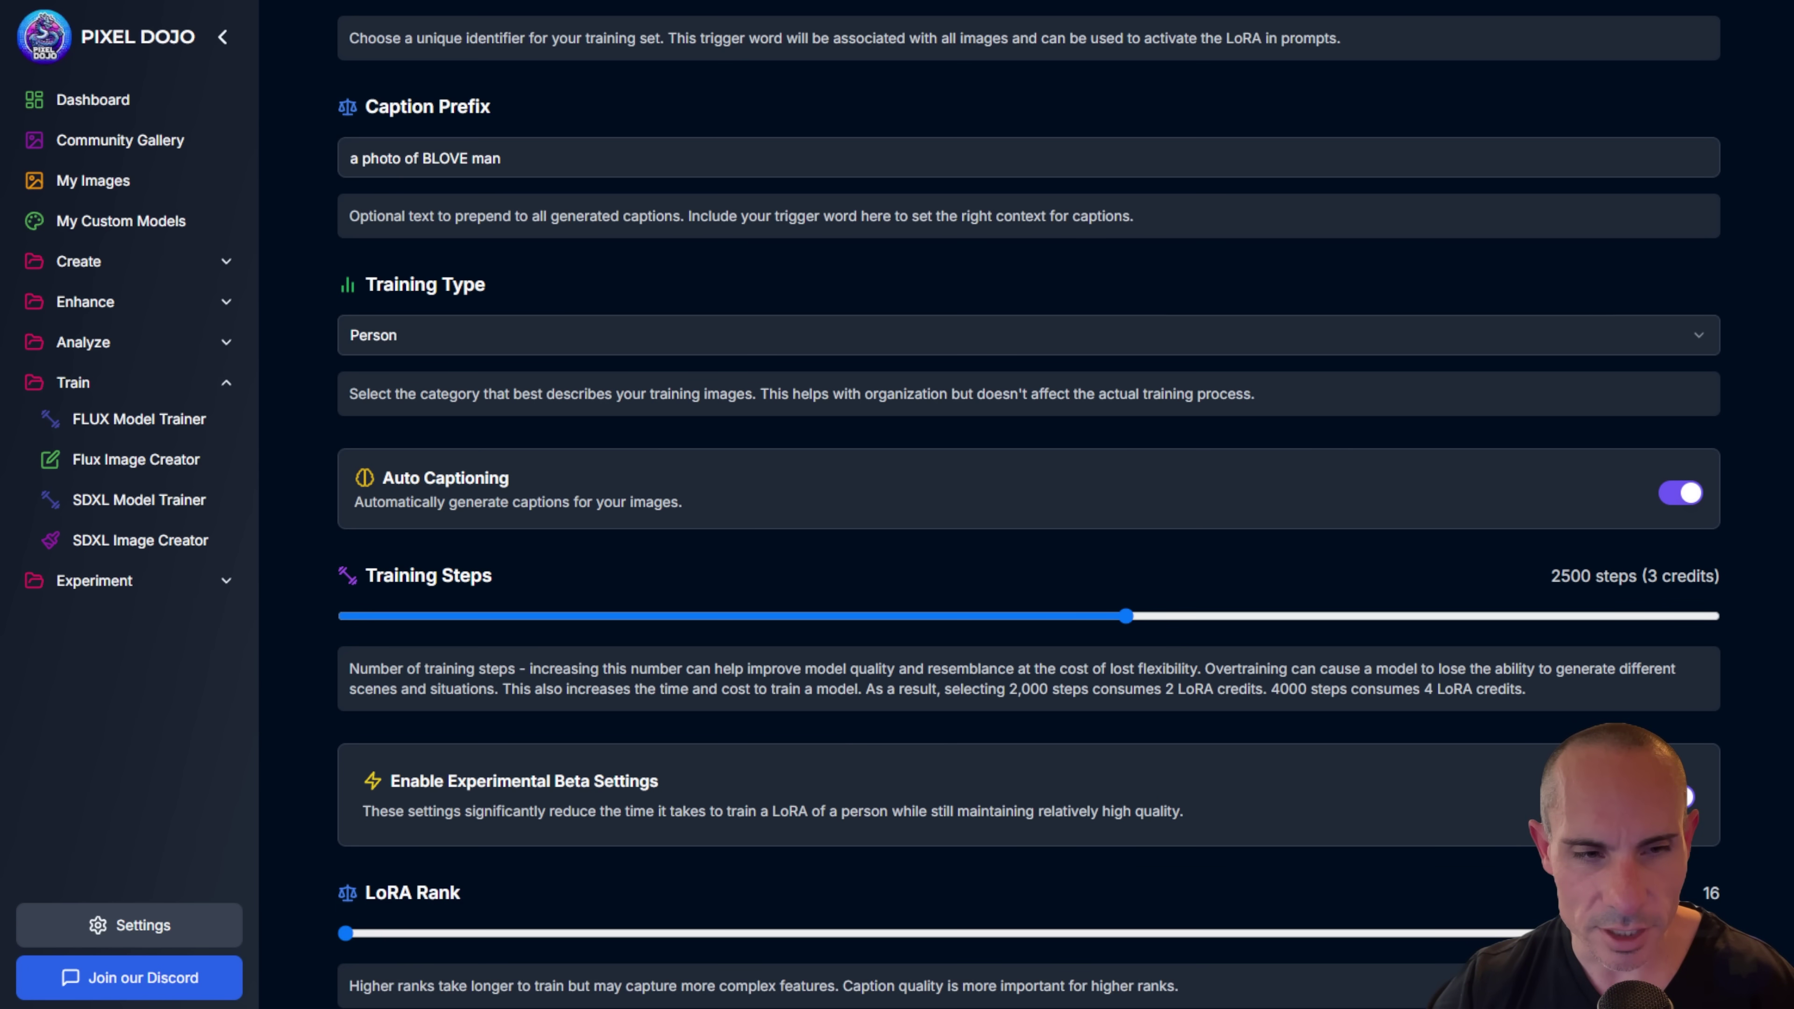
{"action": "scroll", "coordinate": [1513, 800], "scroll_direction": "down", "scroll_amount": 5}
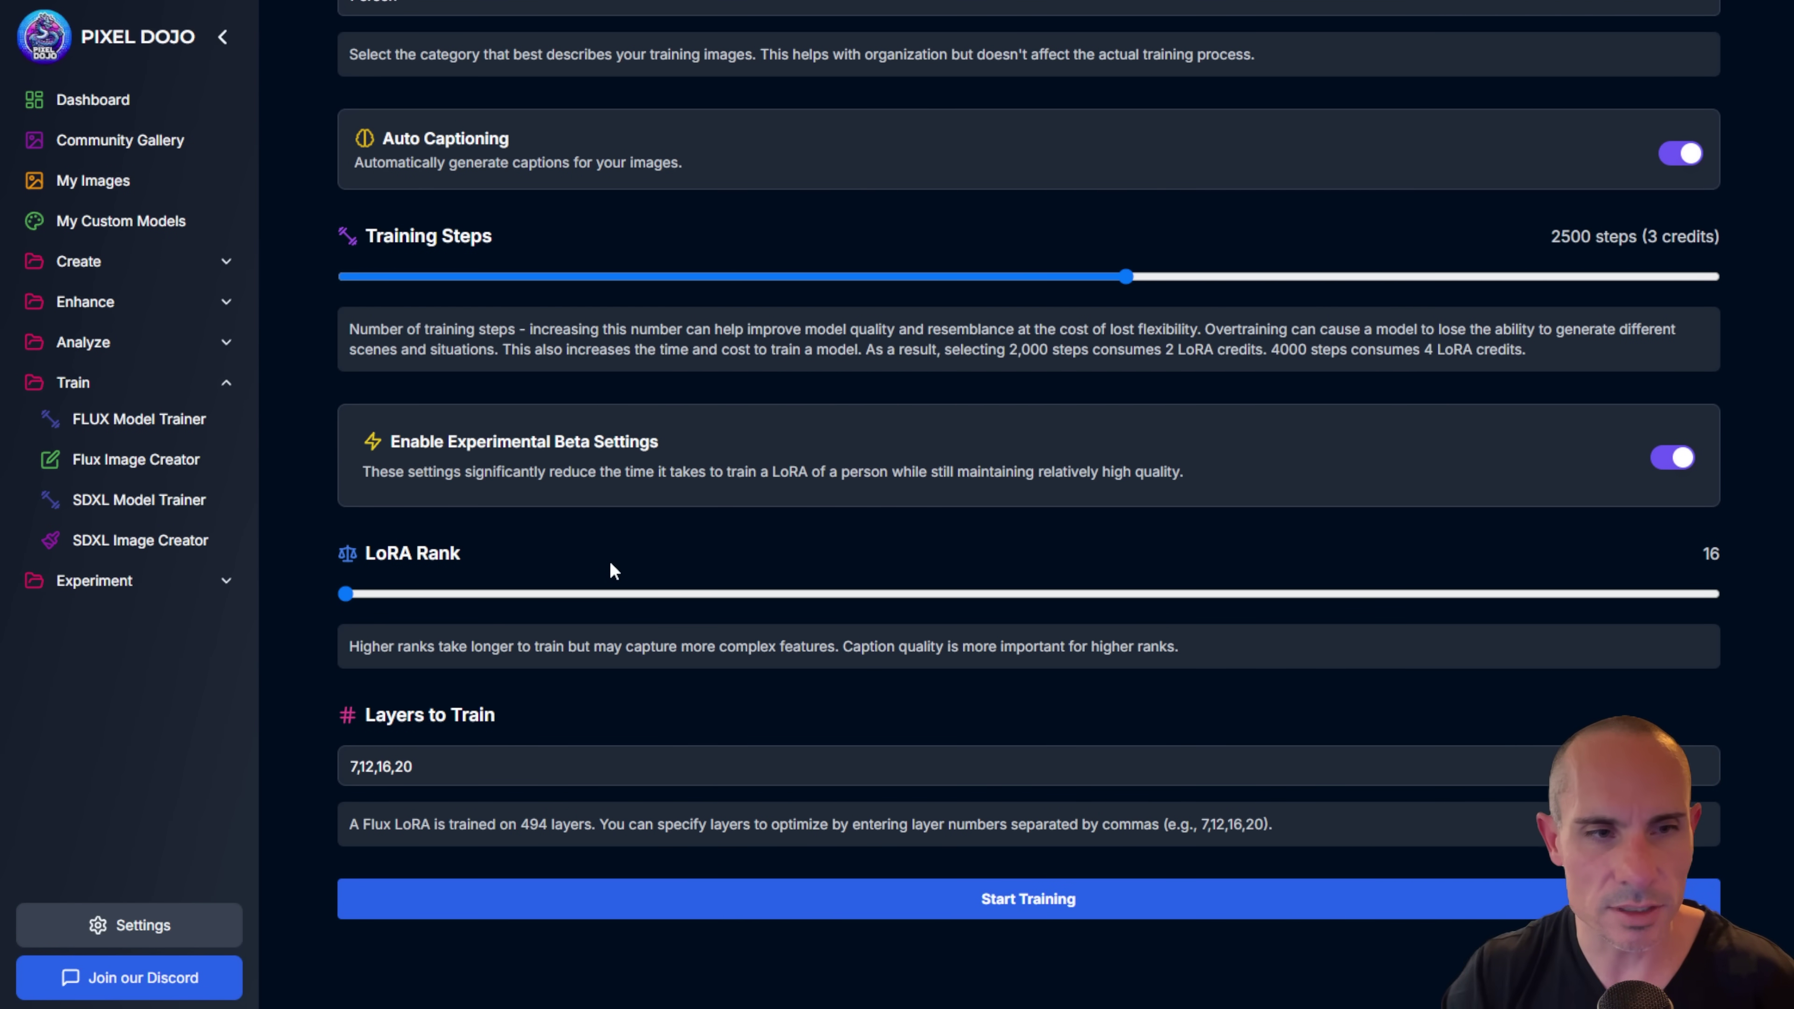
{"action": "left_click", "coordinate": [583, 595]}
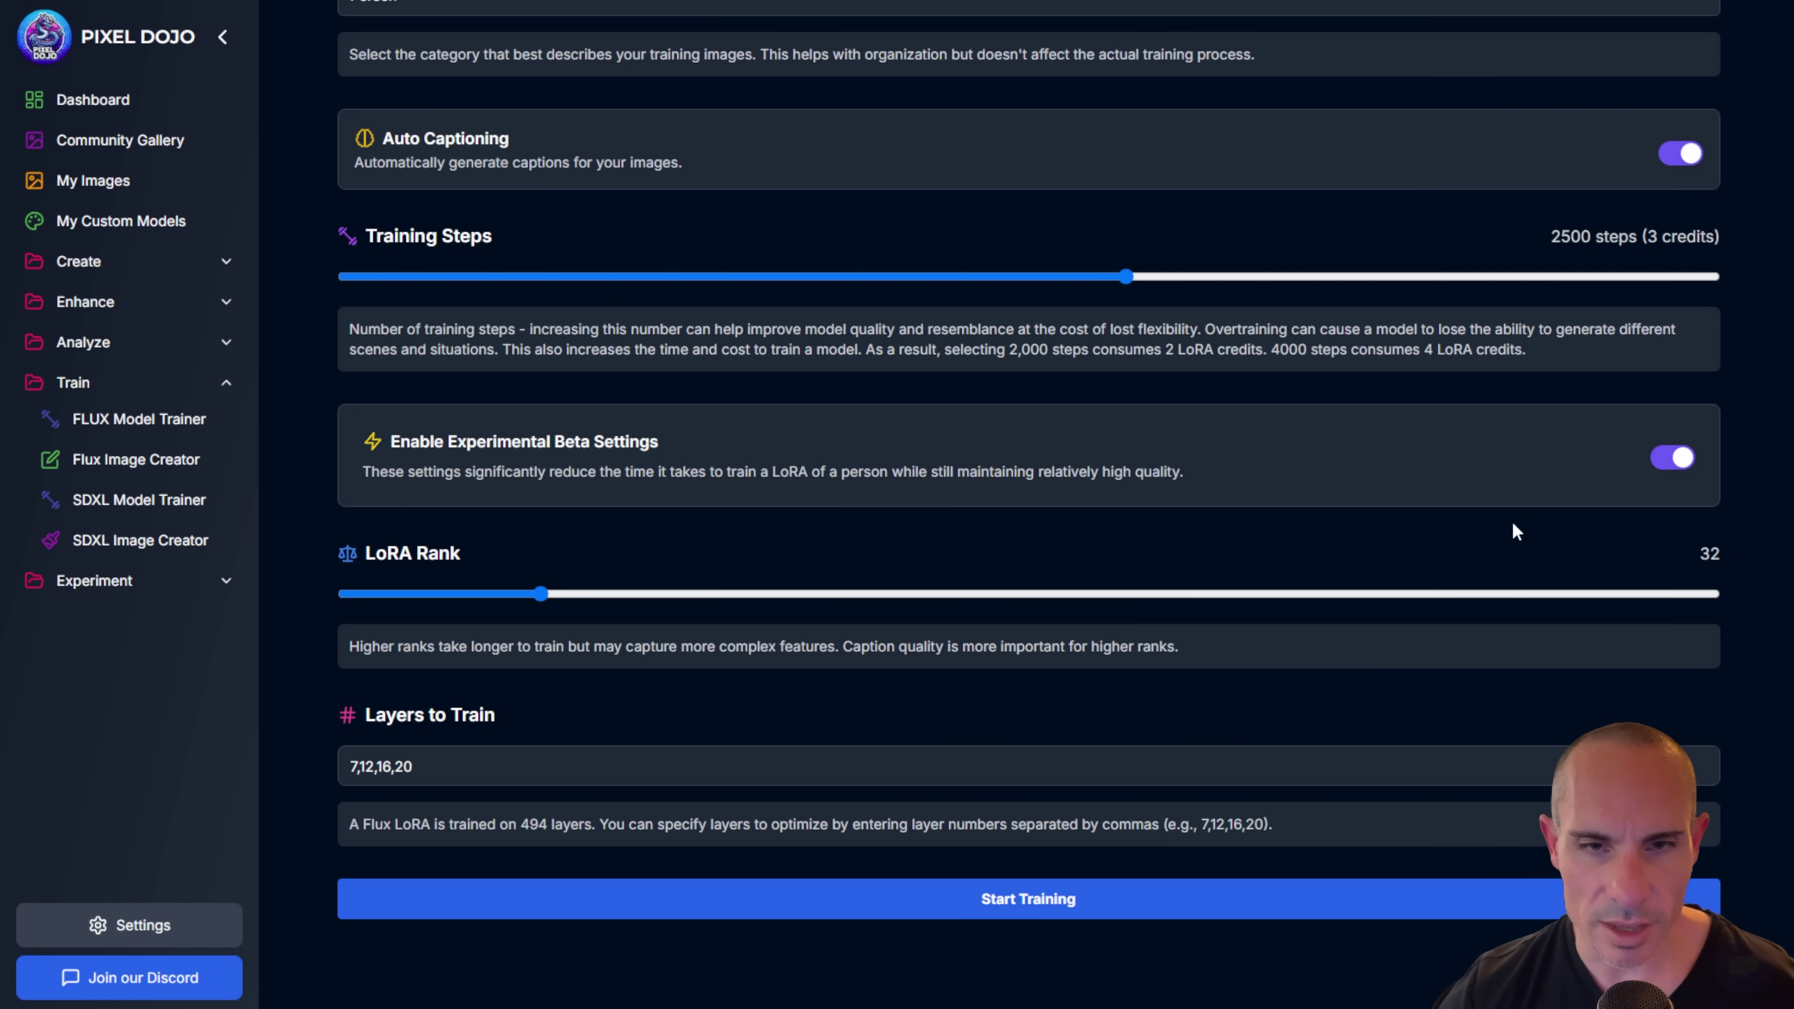
{"action": "left_click", "coordinate": [1670, 458]}
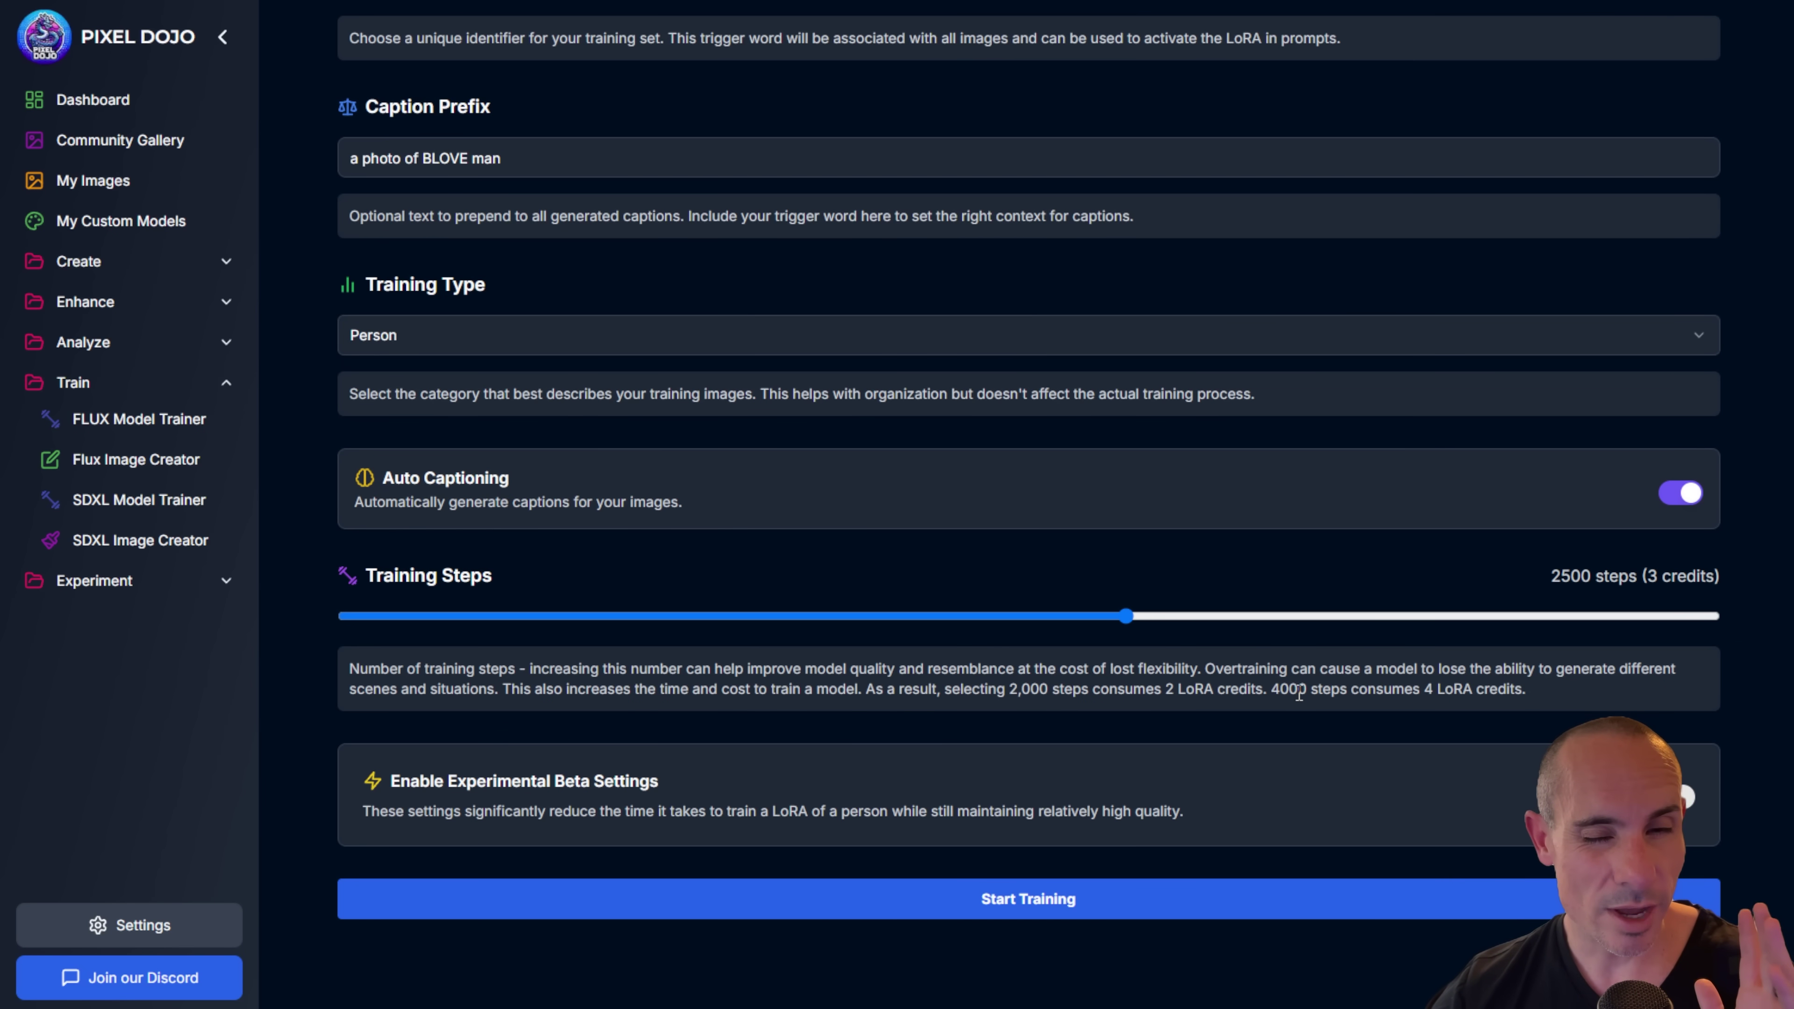
Step: Start training the LoRA from the uploaded zip file
{"action": "left_click", "coordinate": [1039, 908]}
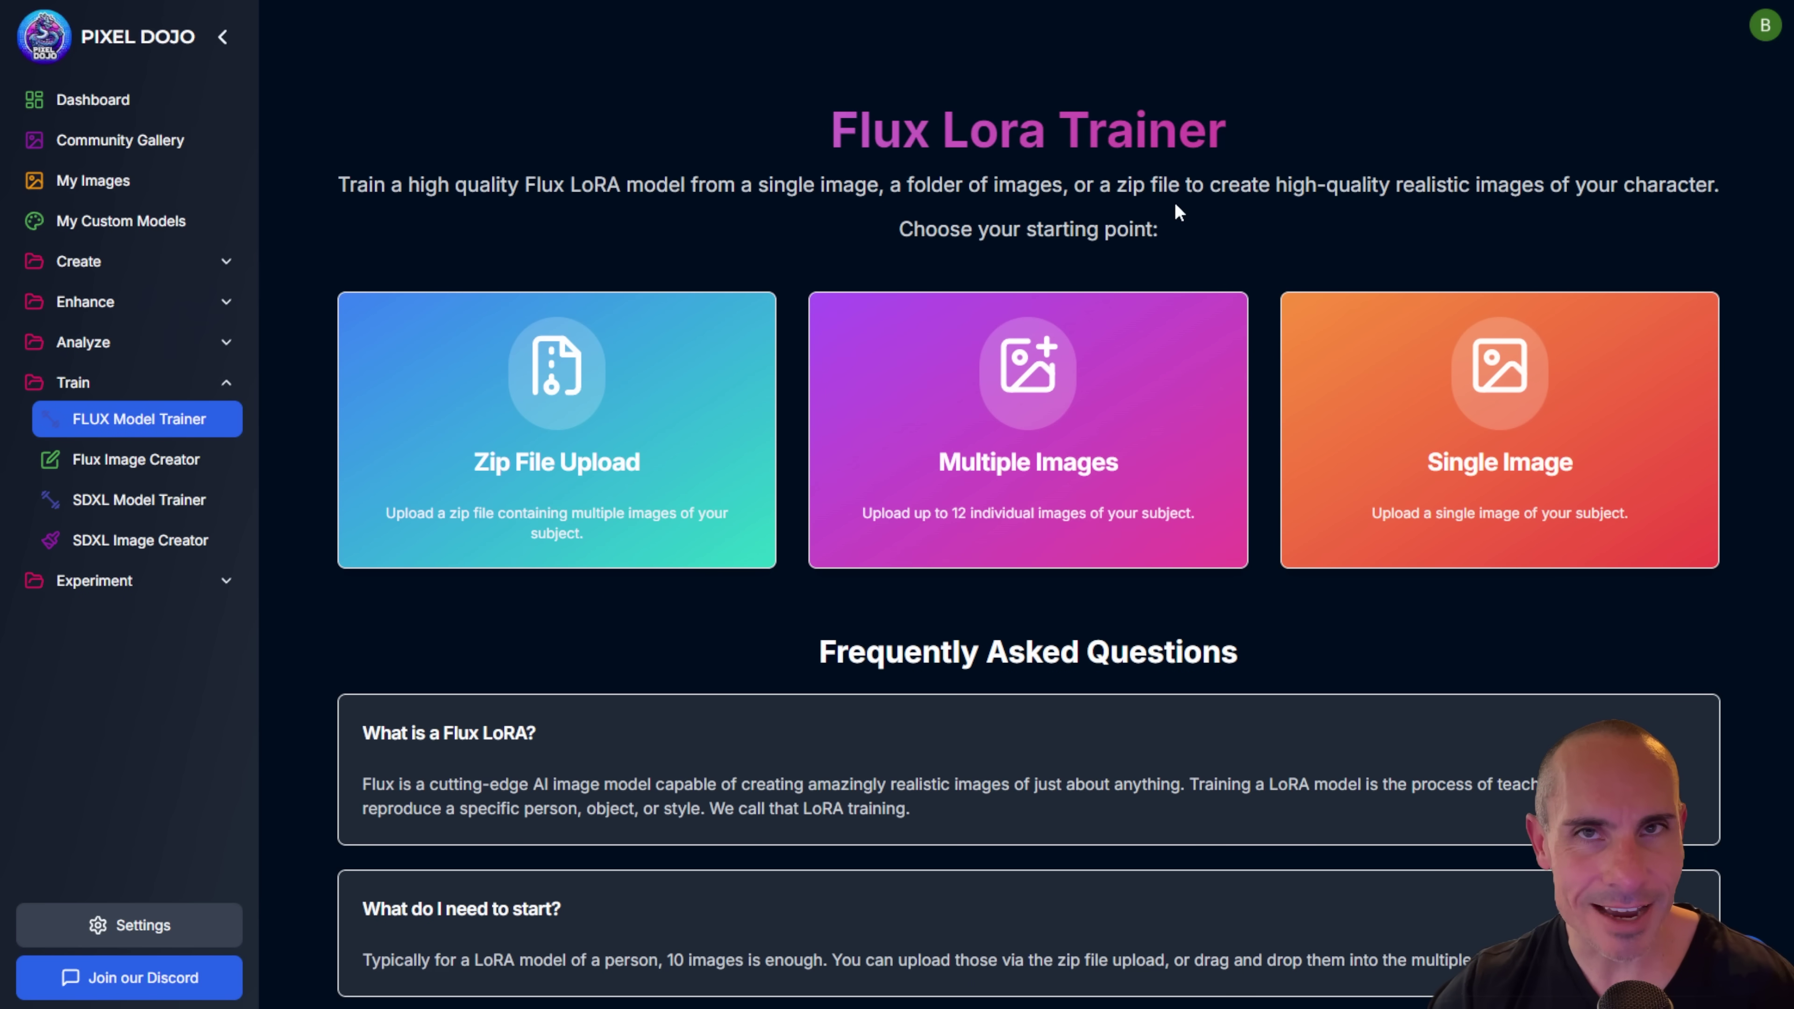
Step: Upload nine portrait images for a multiple-image Flux LoRA and continue to its training form
{"action": "left_click", "coordinate": [1152, 408]}
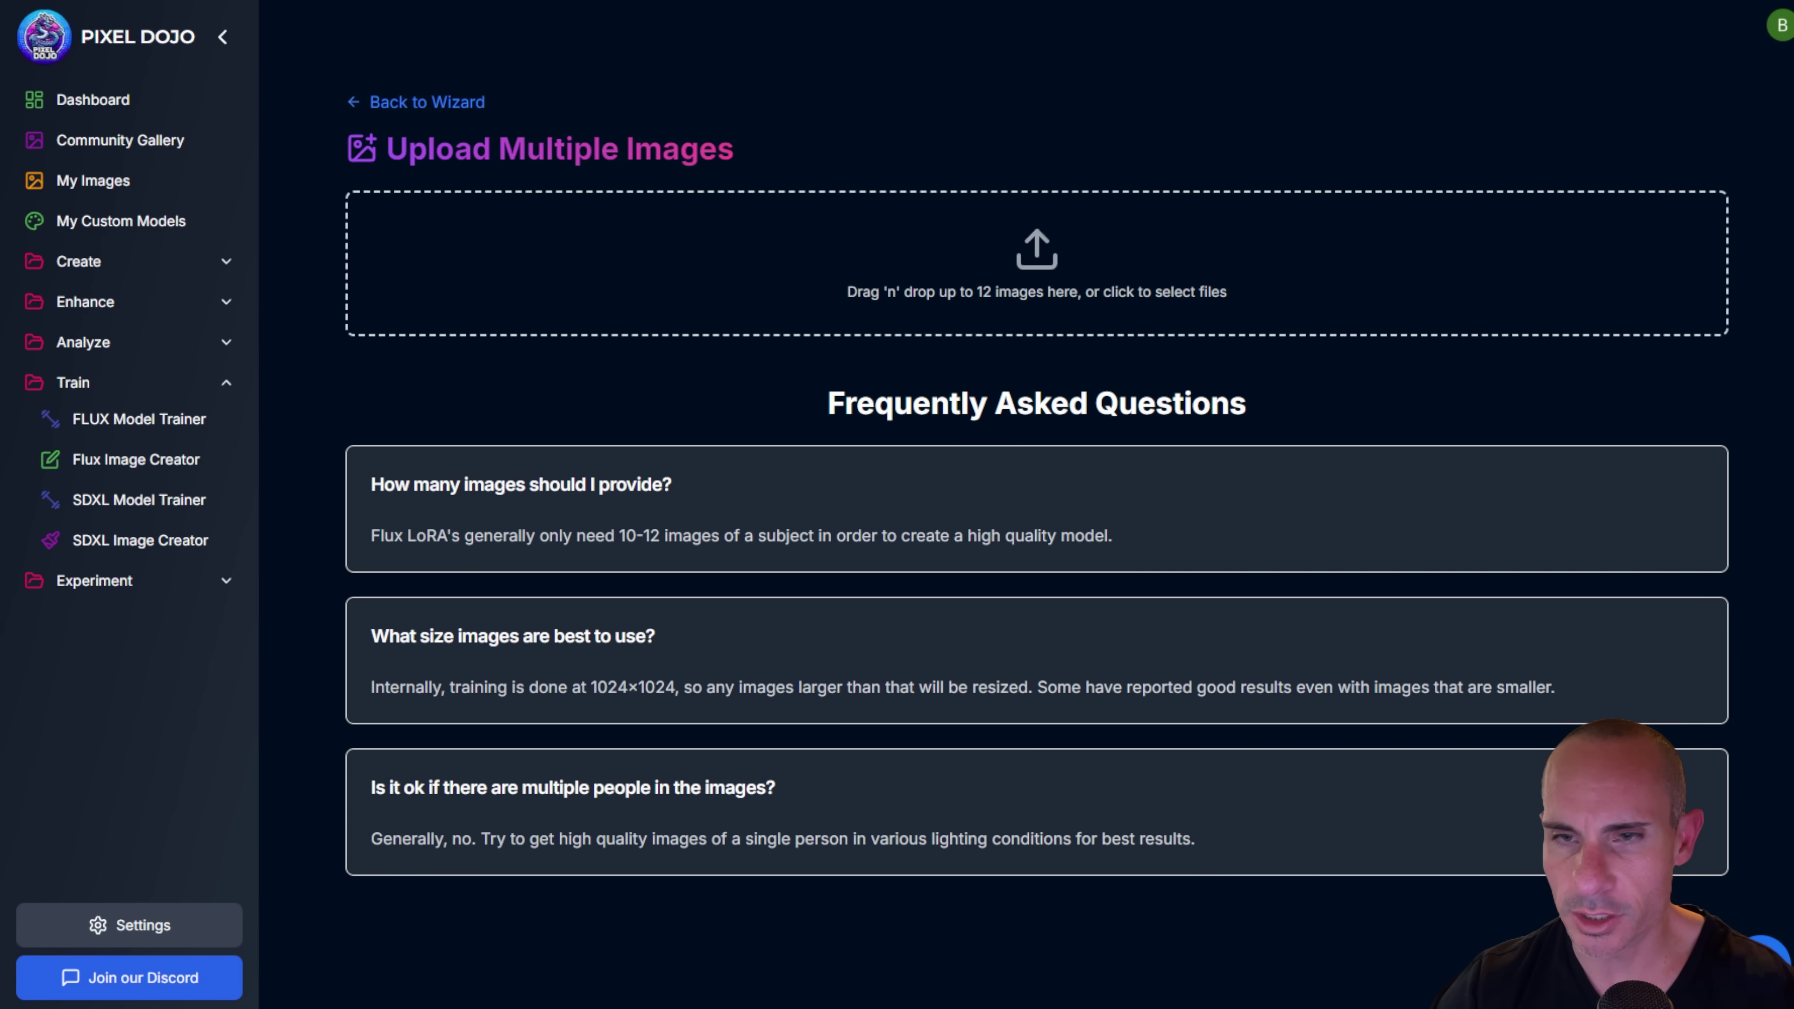
{"action": "scroll", "coordinate": [1492, 175], "scroll_direction": "down", "scroll_amount": 1}
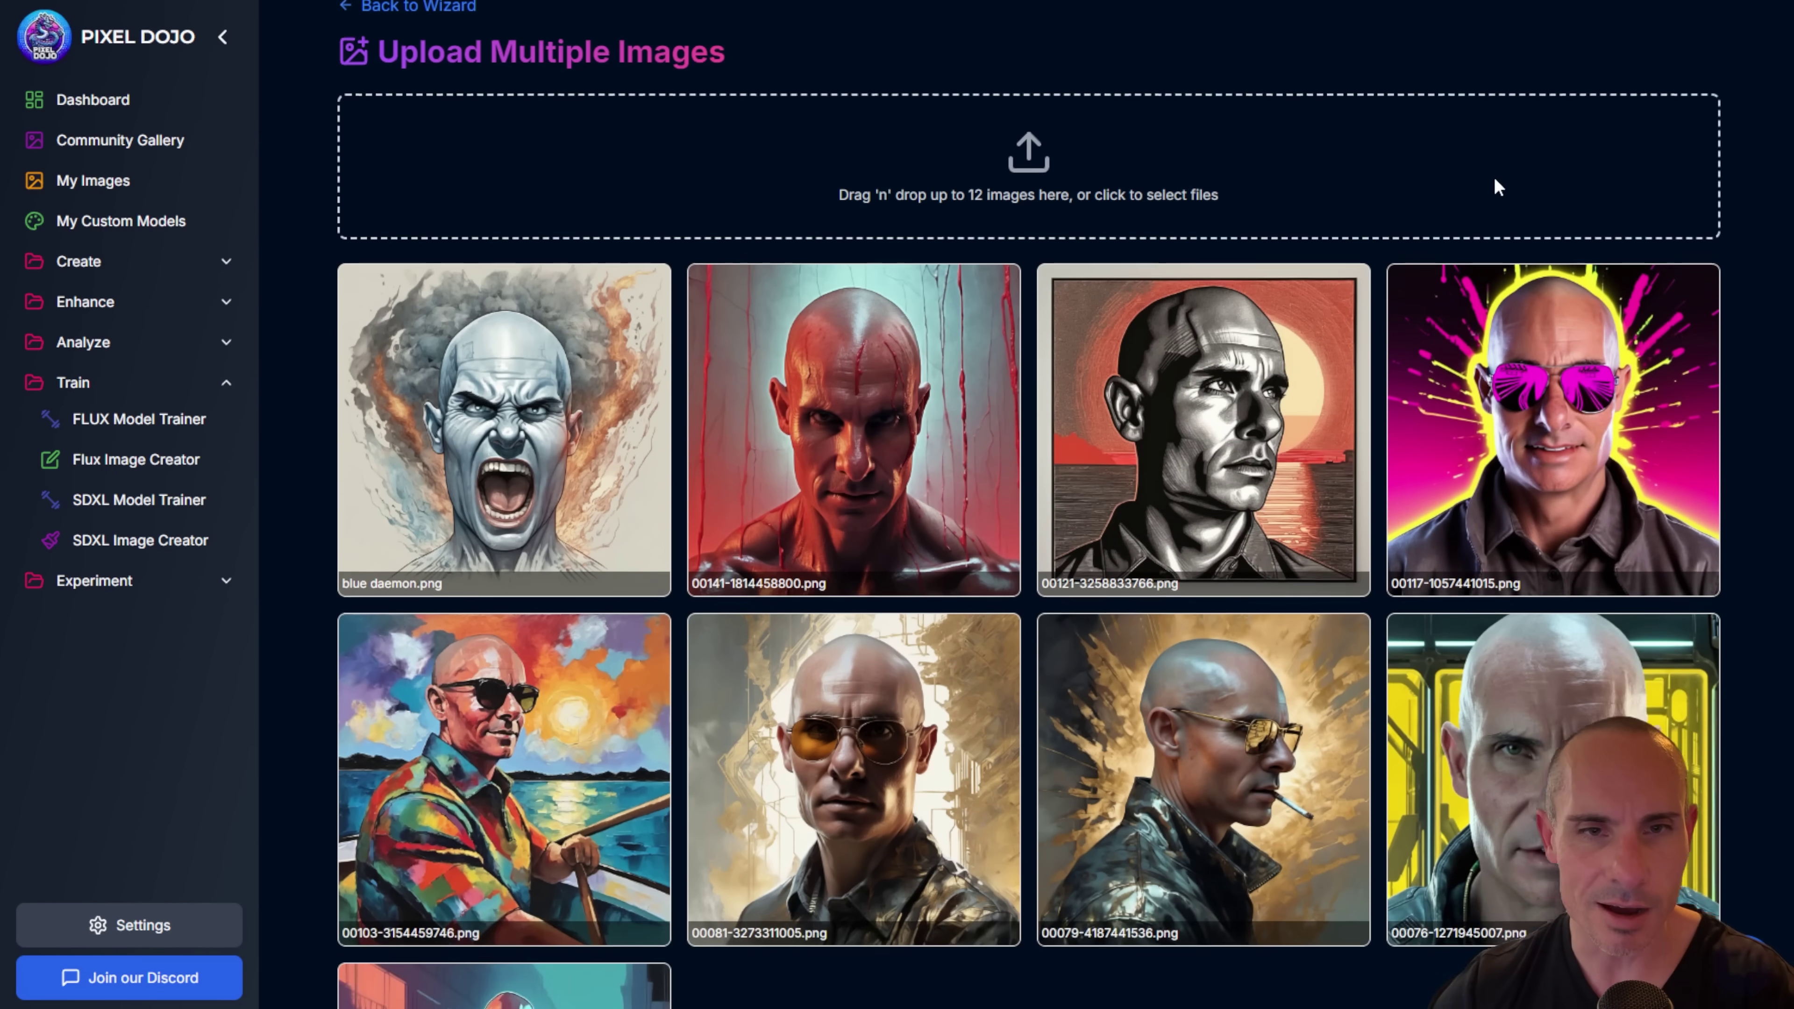
{"action": "scroll", "coordinate": [1493, 176], "scroll_direction": "down", "scroll_amount": 3}
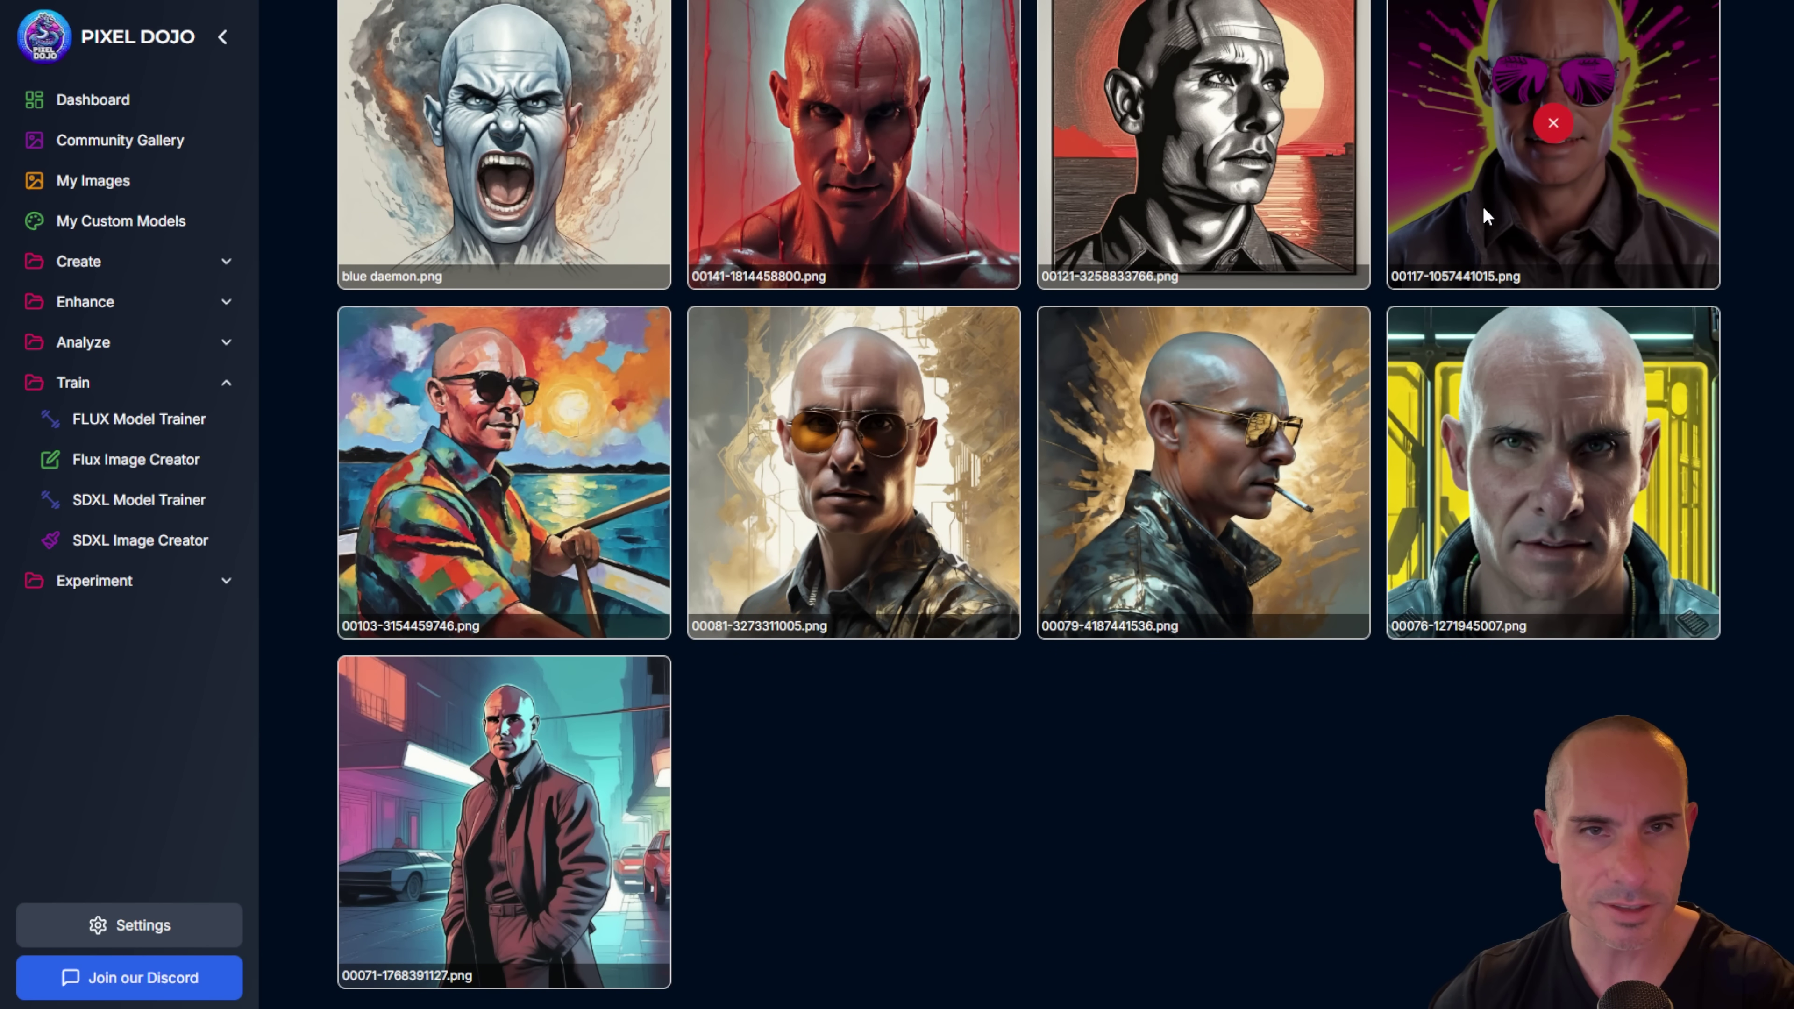
{"action": "scroll", "coordinate": [1480, 212], "scroll_direction": "down", "scroll_amount": 5}
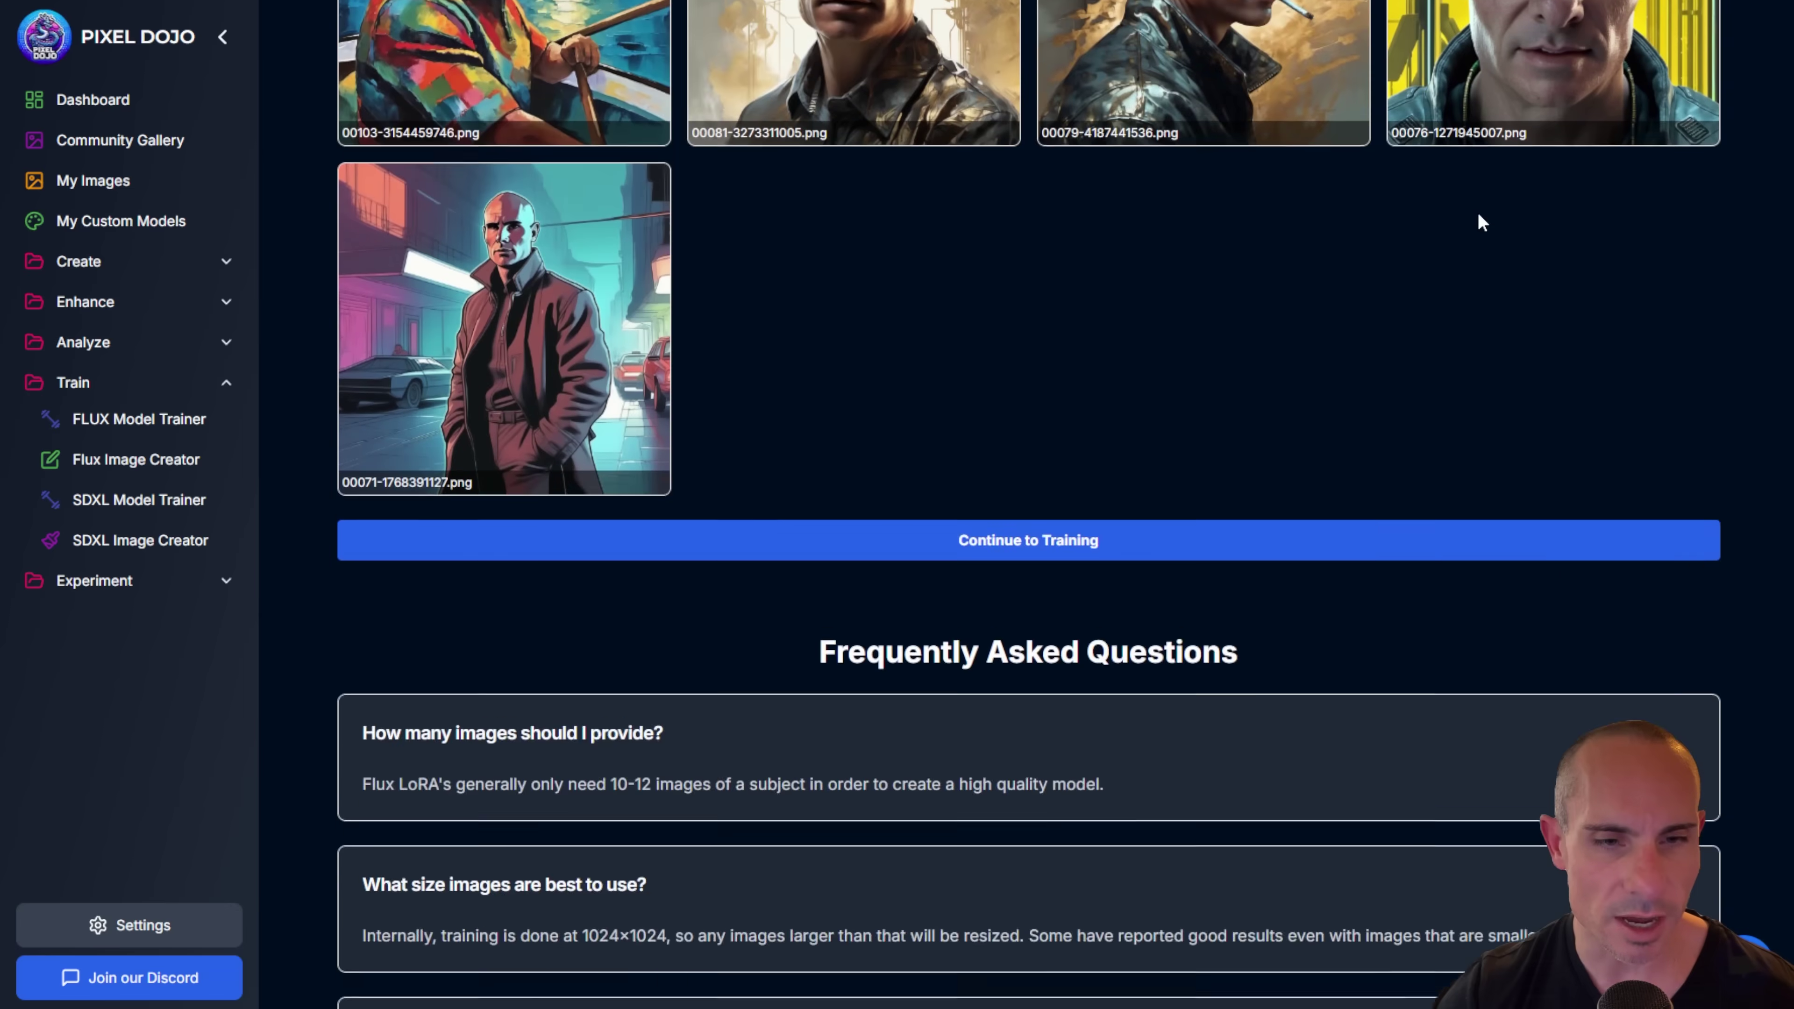
{"action": "scroll", "coordinate": [1480, 222], "scroll_direction": "up", "scroll_amount": 1}
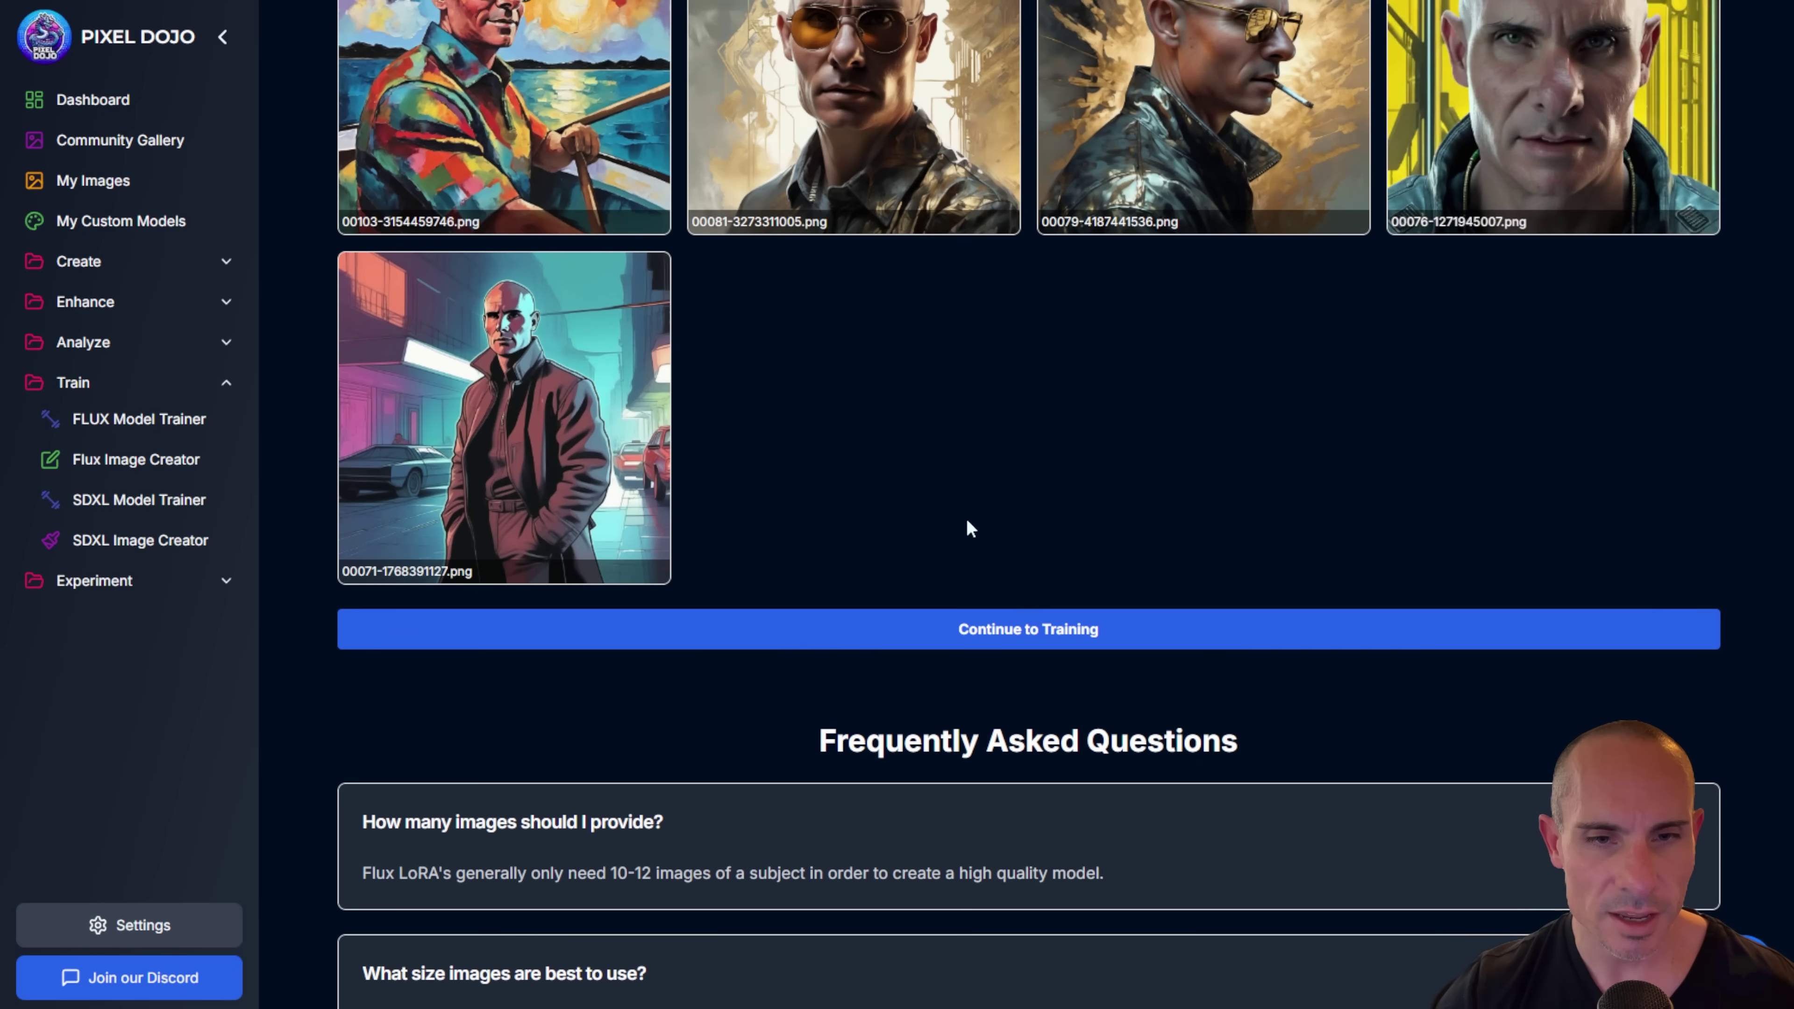
{"action": "left_click", "coordinate": [1037, 639]}
{"action": "left_click", "coordinate": [1035, 632]}
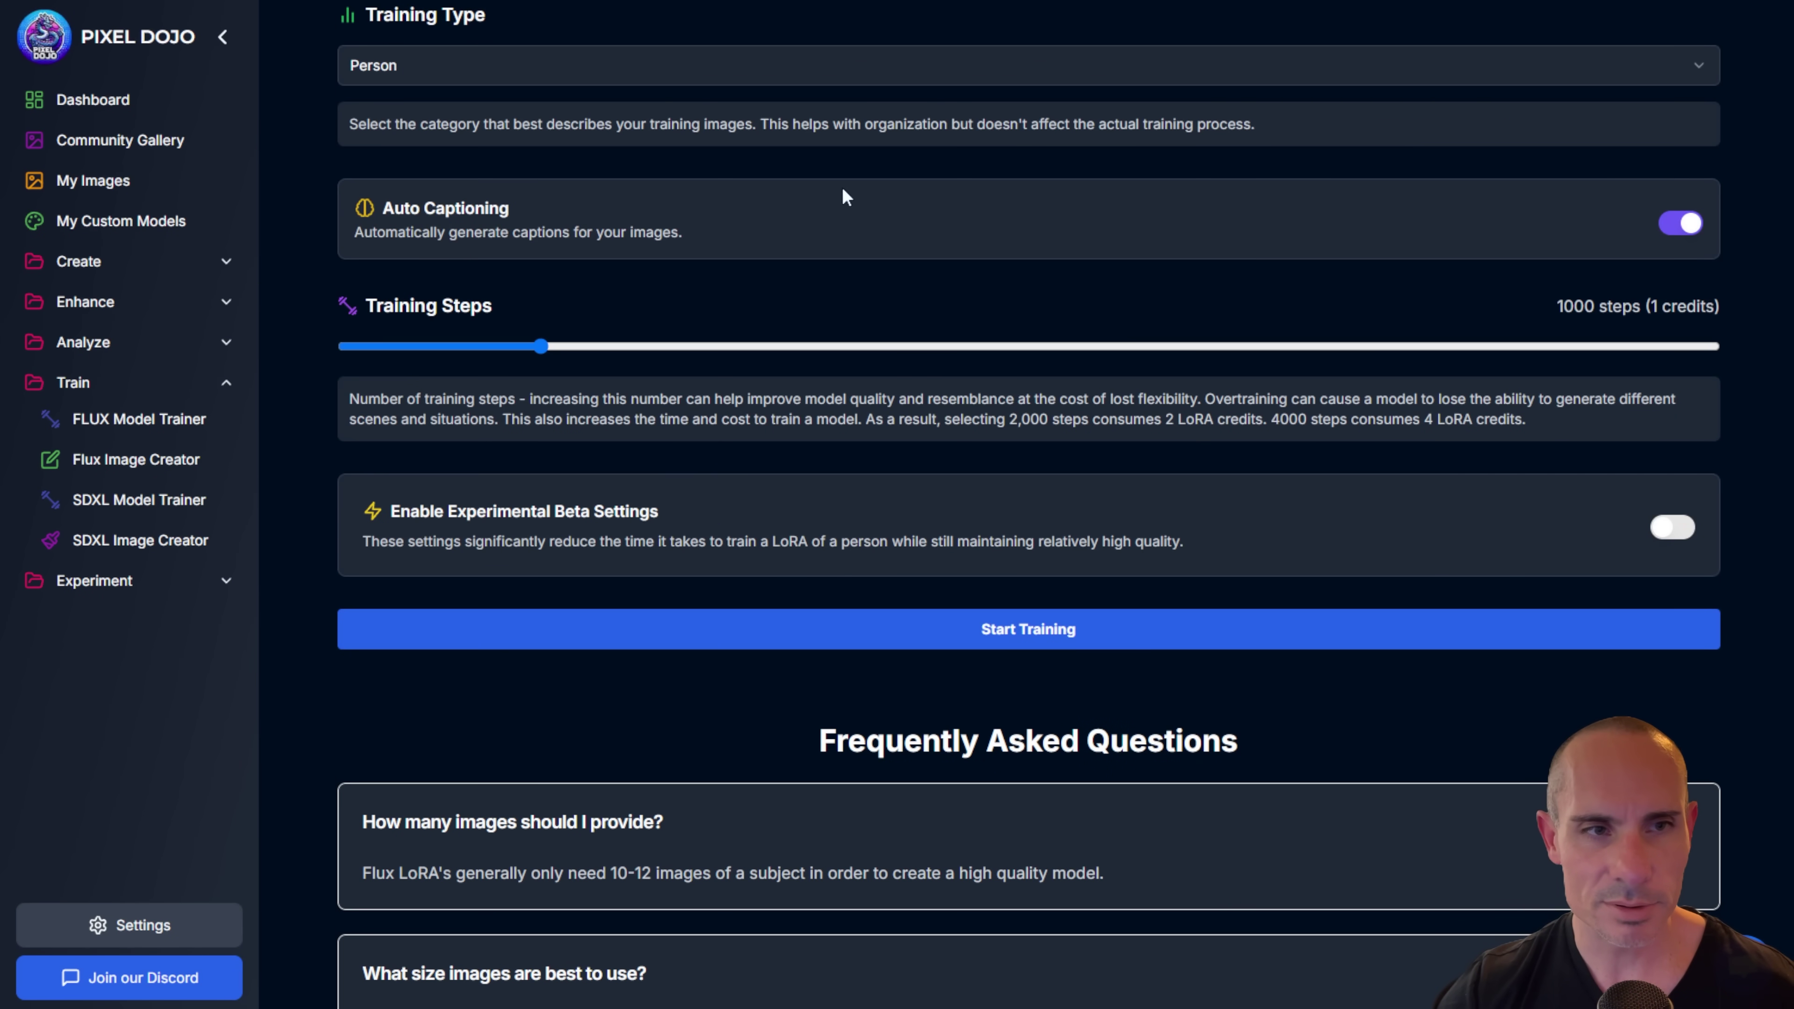
Step: Review the training form for the uploaded images, from the trigger word down to the experimental beta settings
{"action": "scroll", "coordinate": [920, 505], "scroll_direction": "up", "scroll_amount": 5}
{"action": "scroll", "coordinate": [920, 506], "scroll_direction": "up", "scroll_amount": 2}
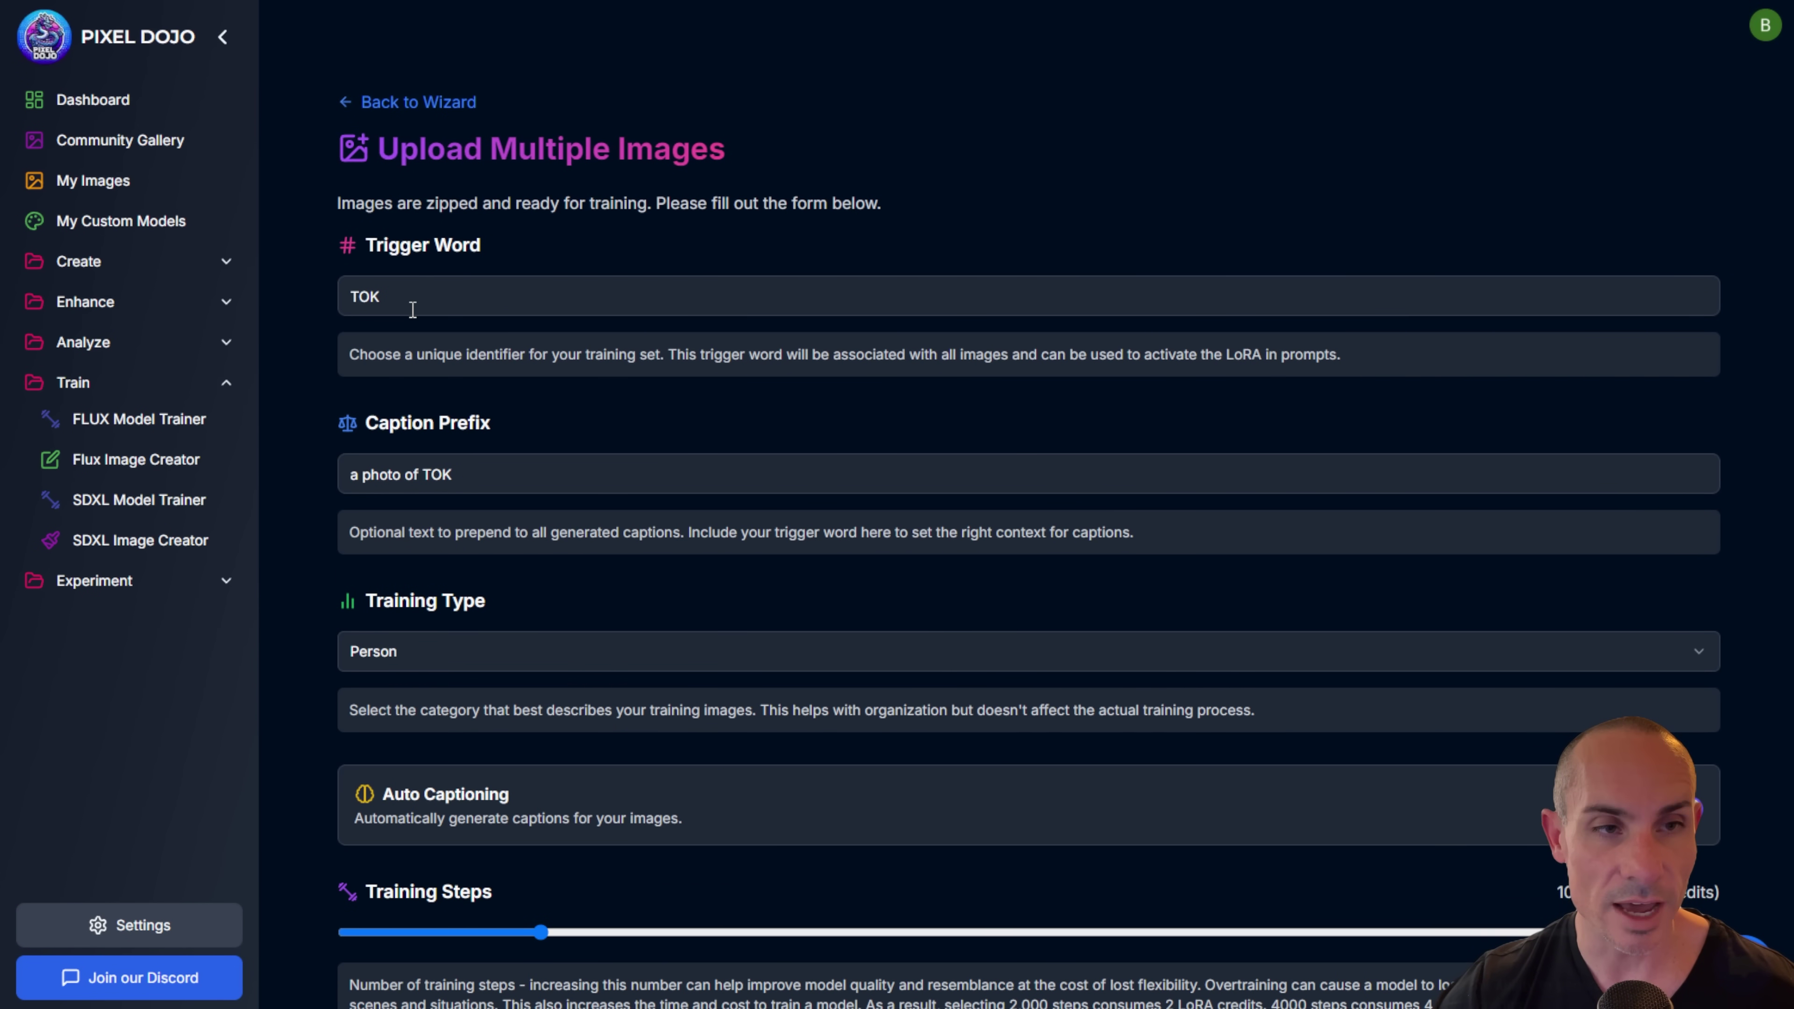
{"action": "scroll", "coordinate": [538, 459], "scroll_direction": "down", "scroll_amount": 4}
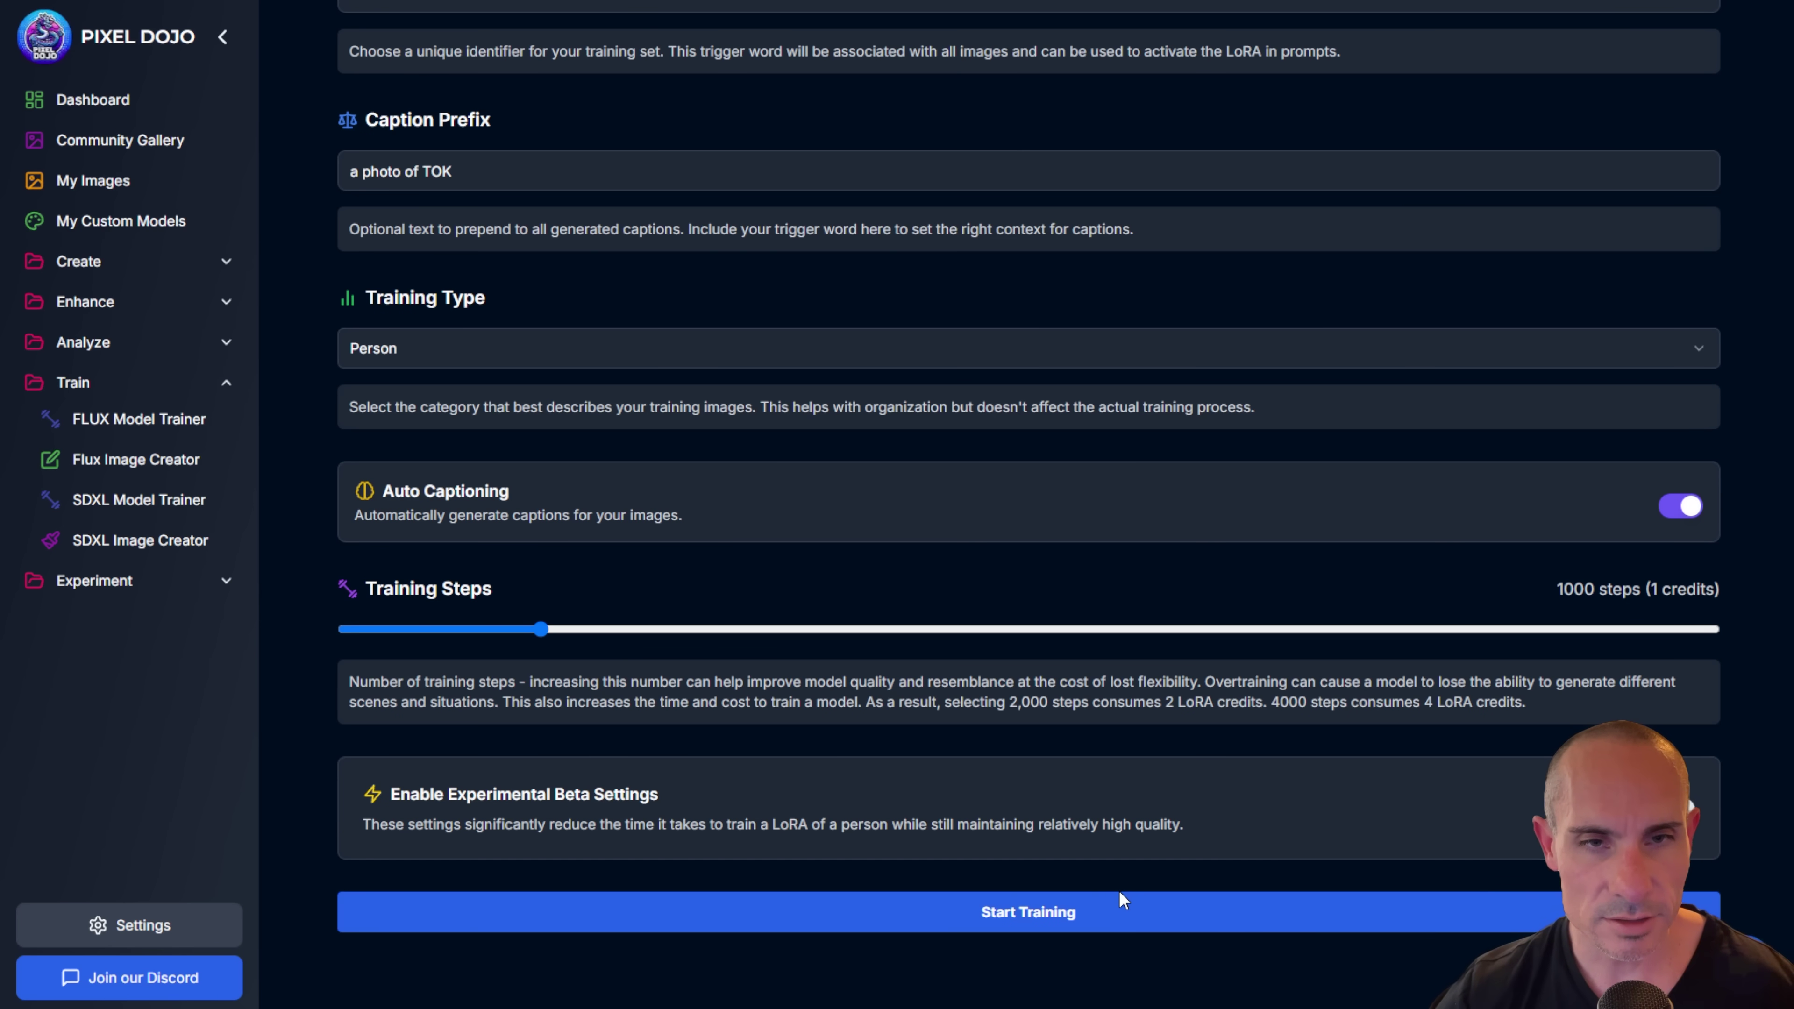
{"action": "scroll", "coordinate": [306, 437], "scroll_direction": "up", "scroll_amount": 5}
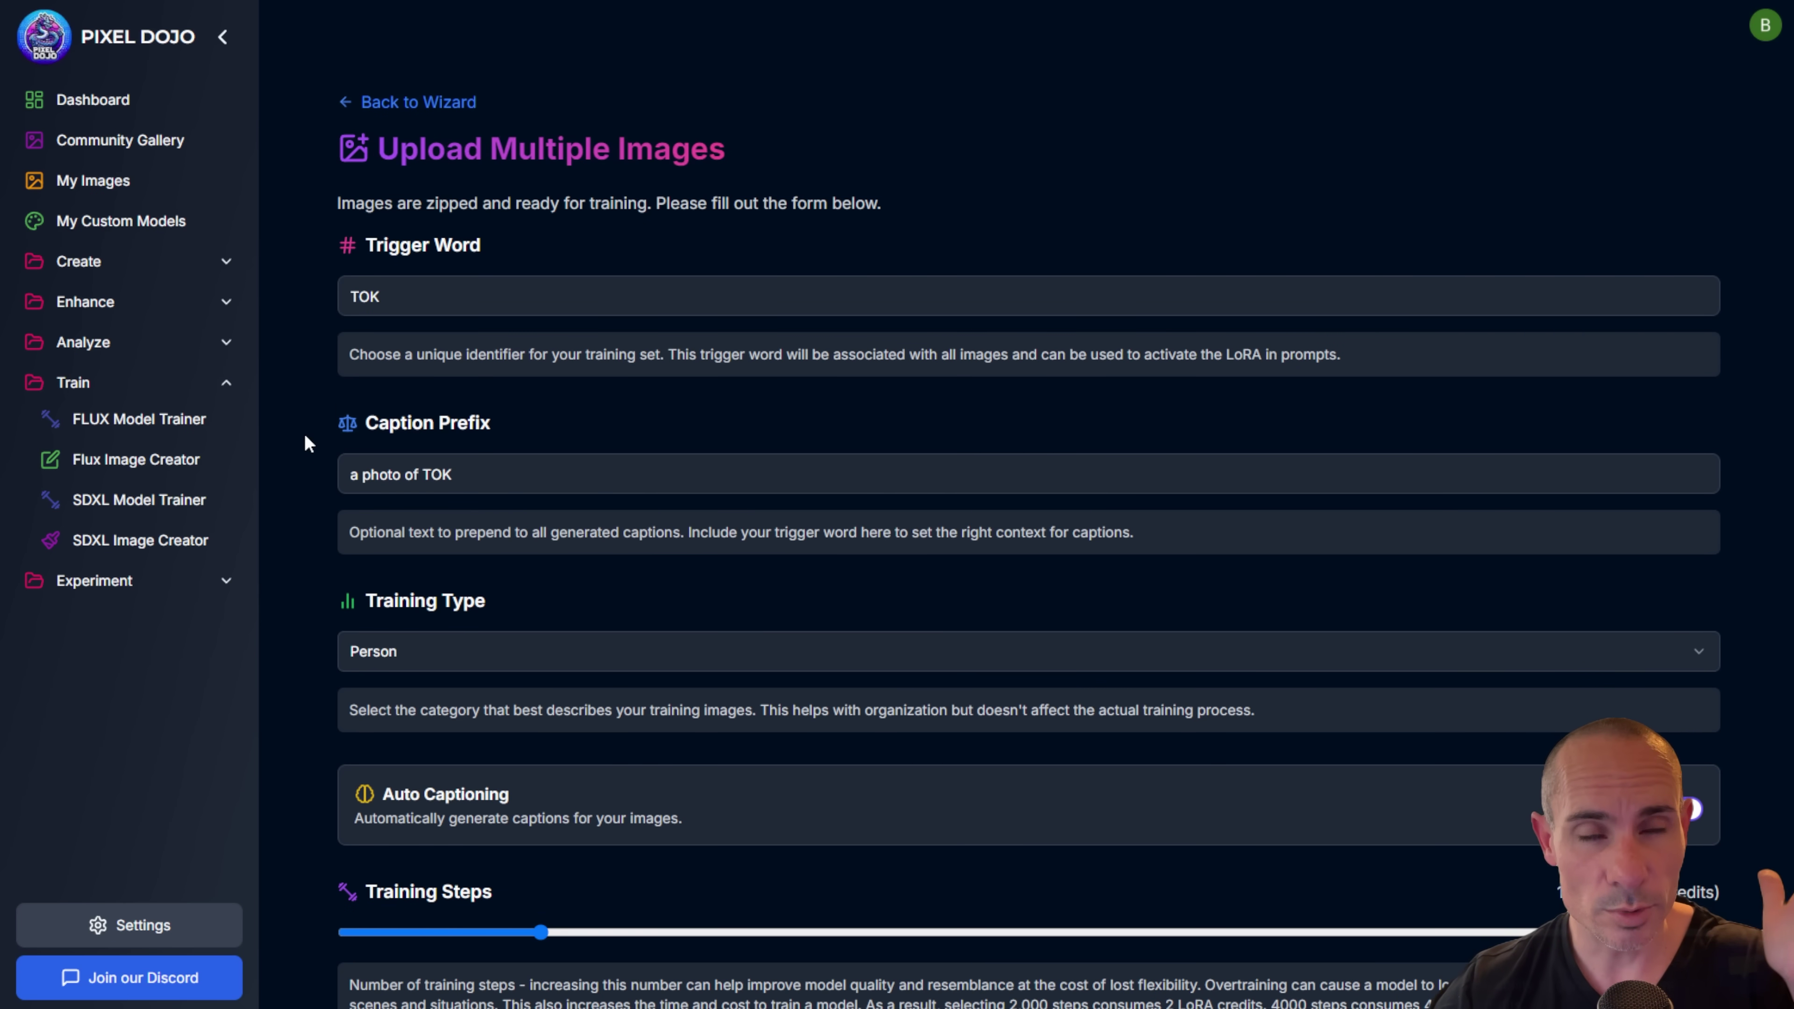
Step: Start a single-image Flux LoRA with the portrait of the woman in the orange jacket and generate its training images
{"action": "left_click", "coordinate": [138, 422]}
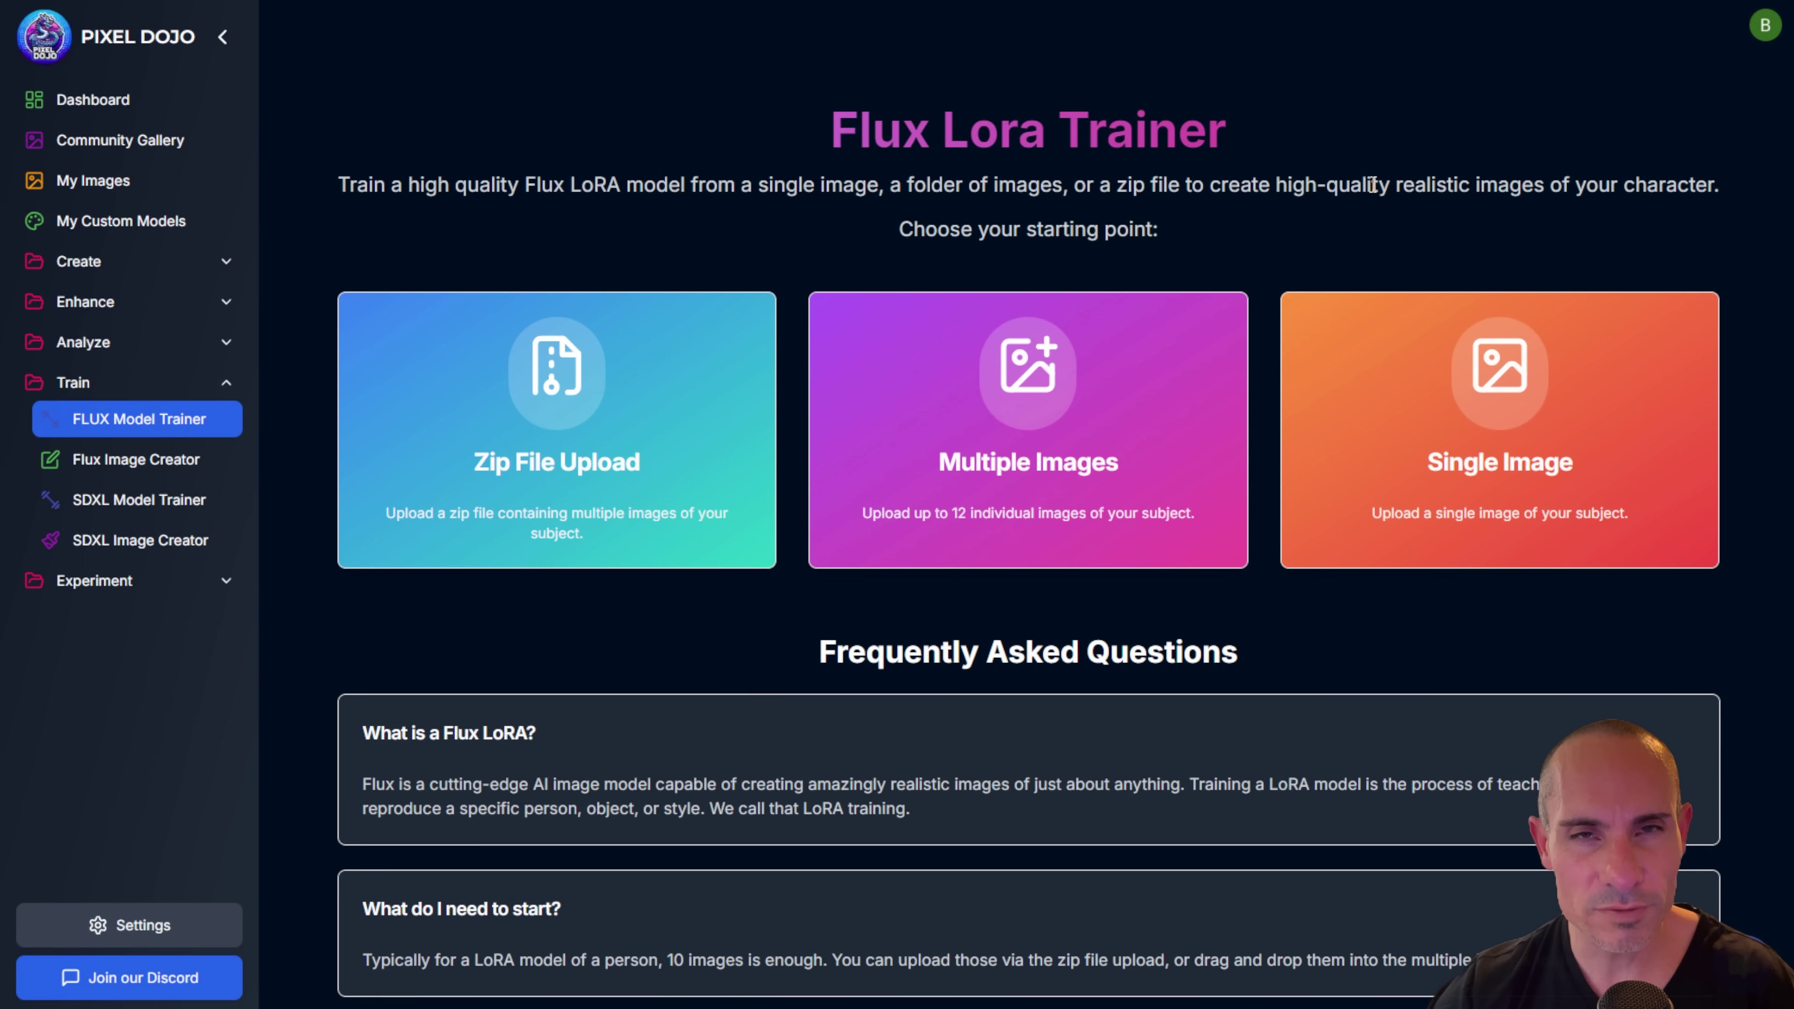
{"action": "left_click", "coordinate": [1572, 400]}
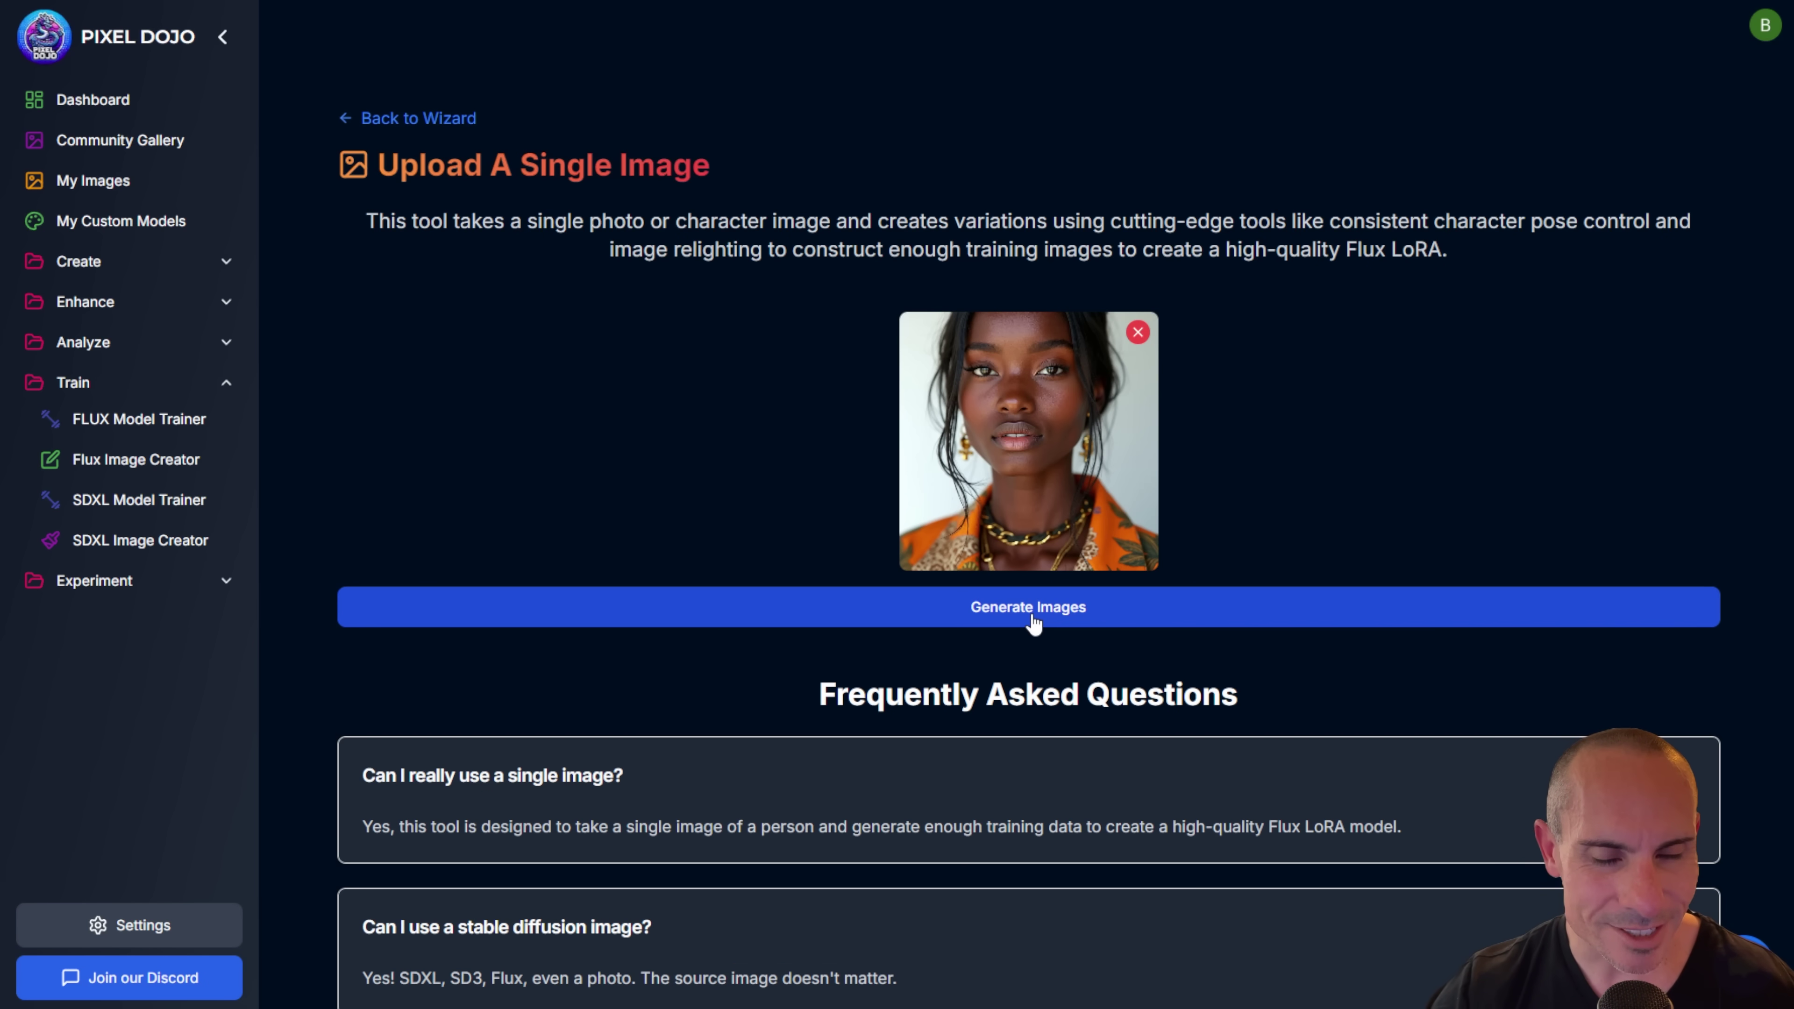
{"action": "left_click", "coordinate": [1034, 619]}
{"action": "scroll", "coordinate": [1367, 433], "scroll_direction": "down", "scroll_amount": 1}
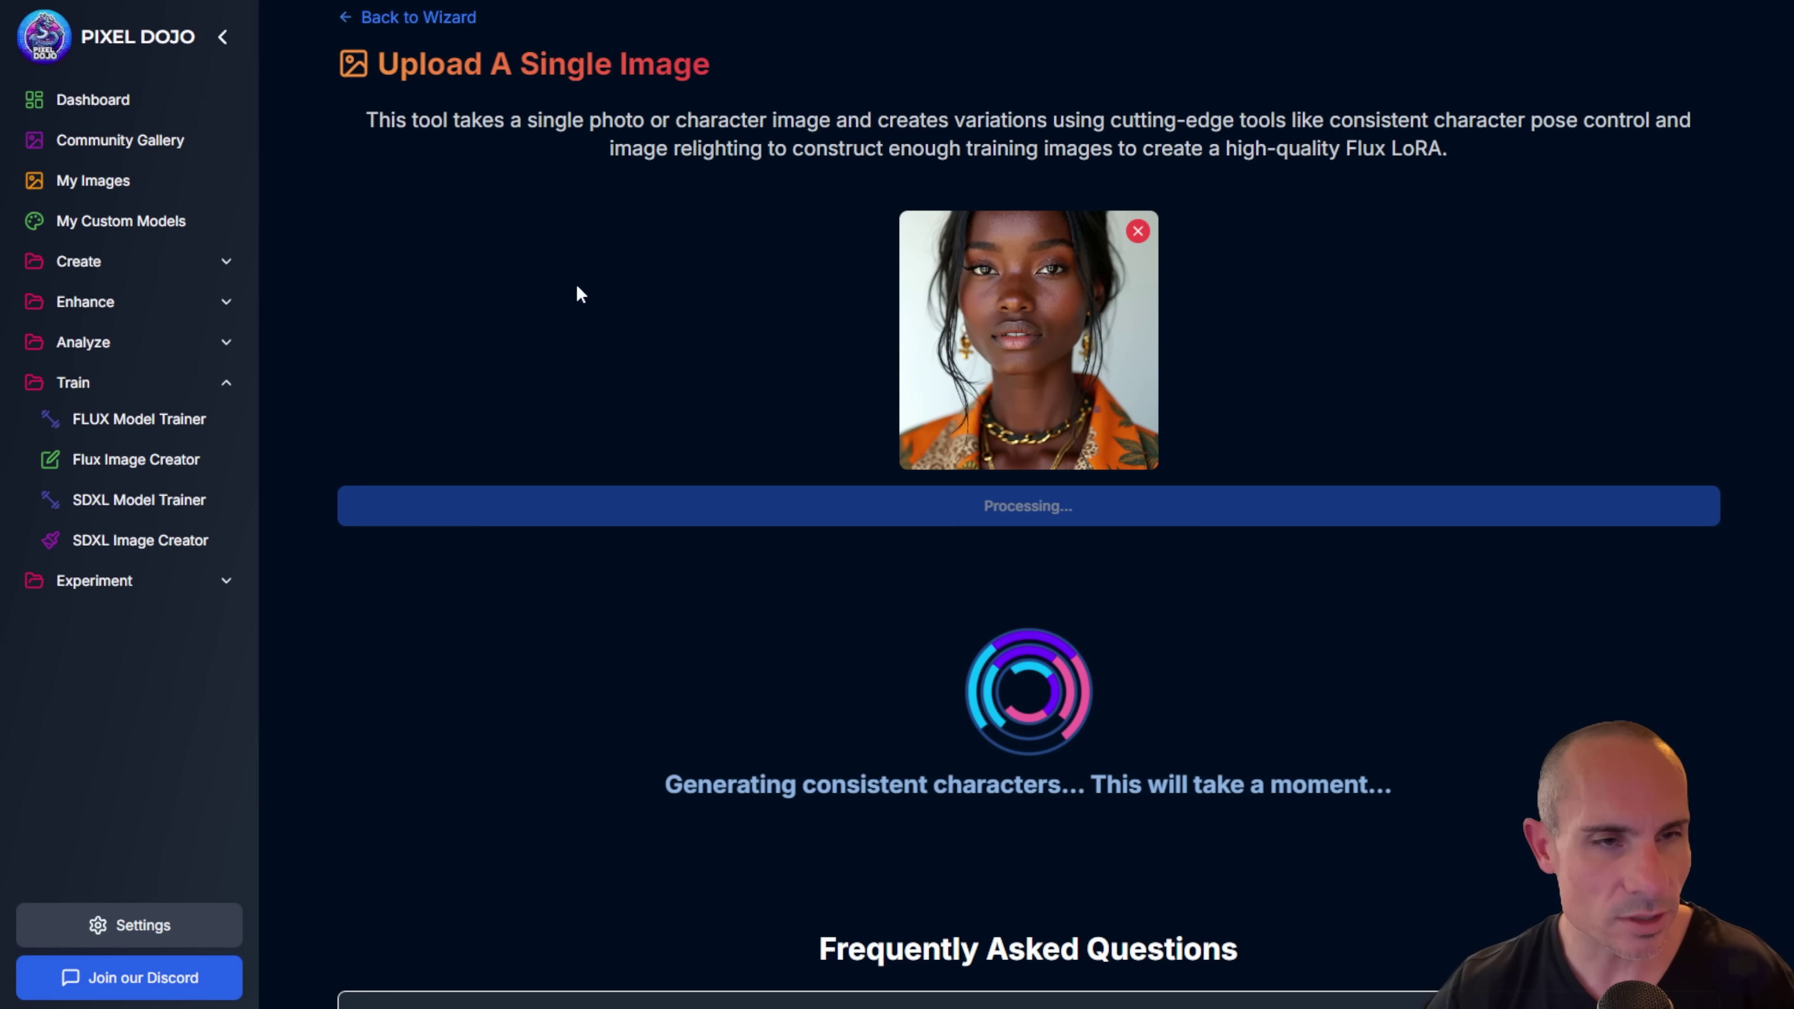
Step: Open the Magic Lighting tool and review its lighting presets, light source positions and generation options
{"action": "left_click", "coordinate": [212, 305]}
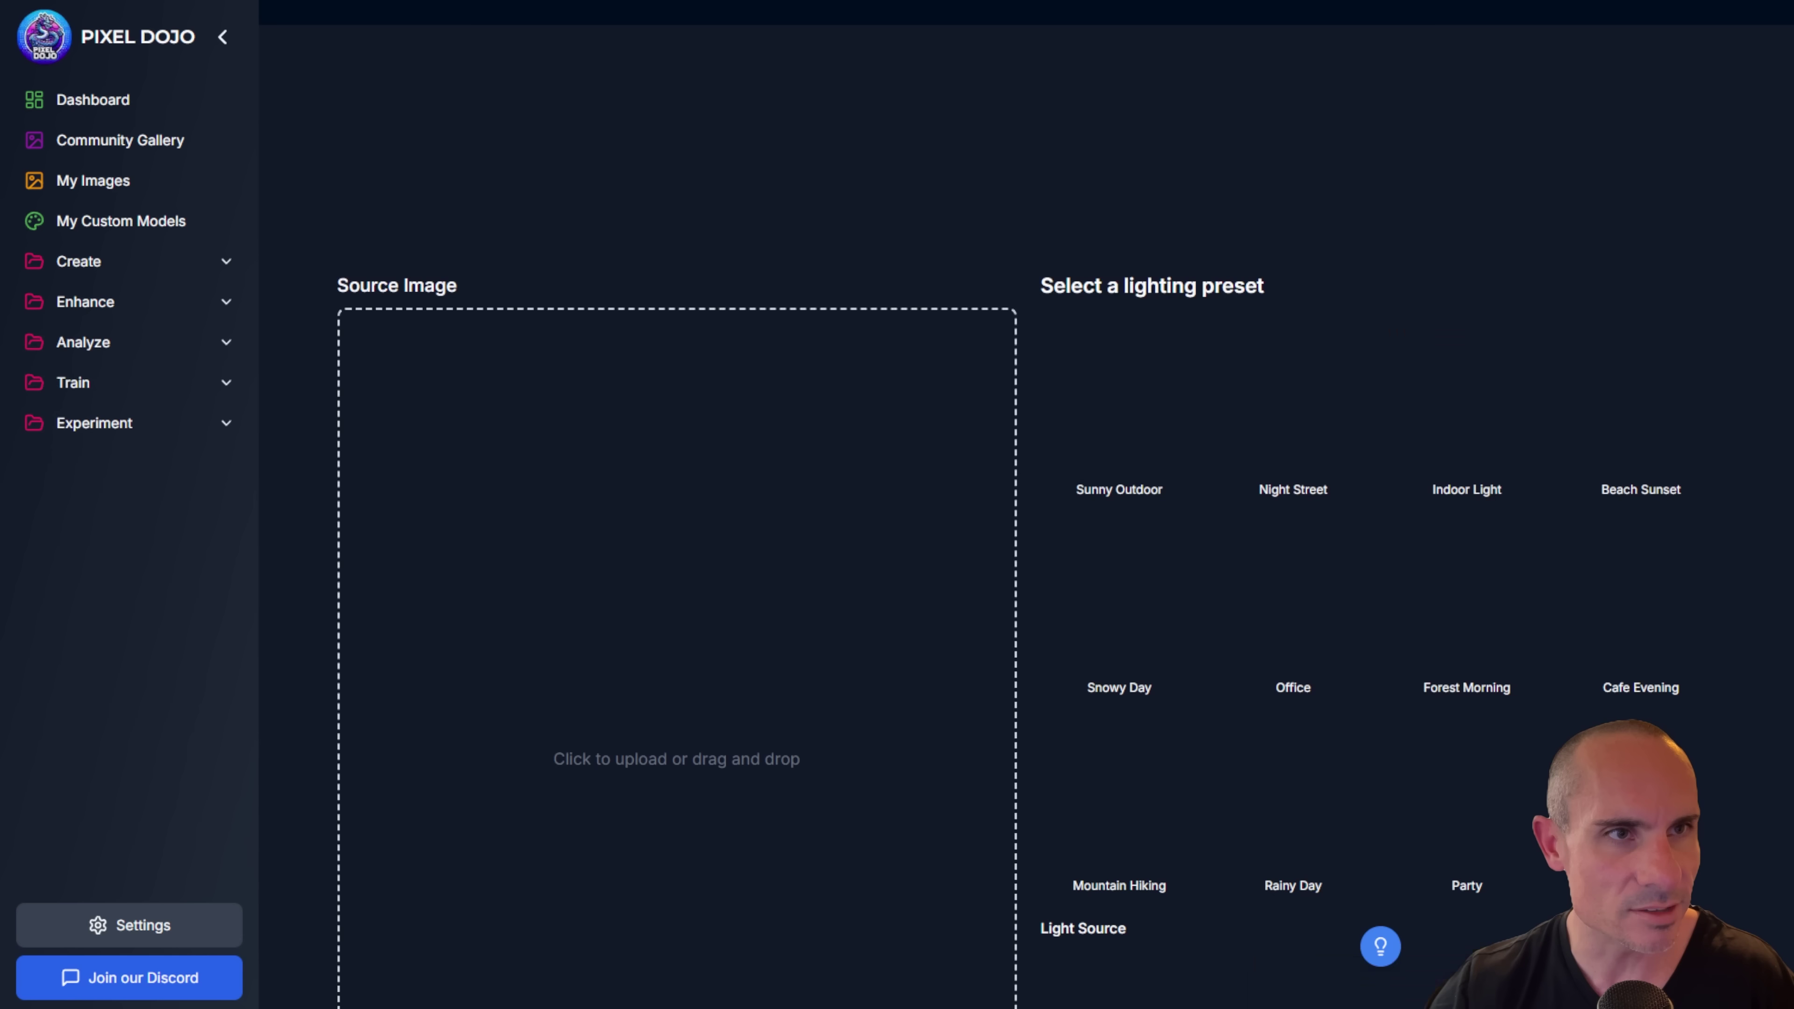
{"action": "left_click", "coordinate": [170, 418]}
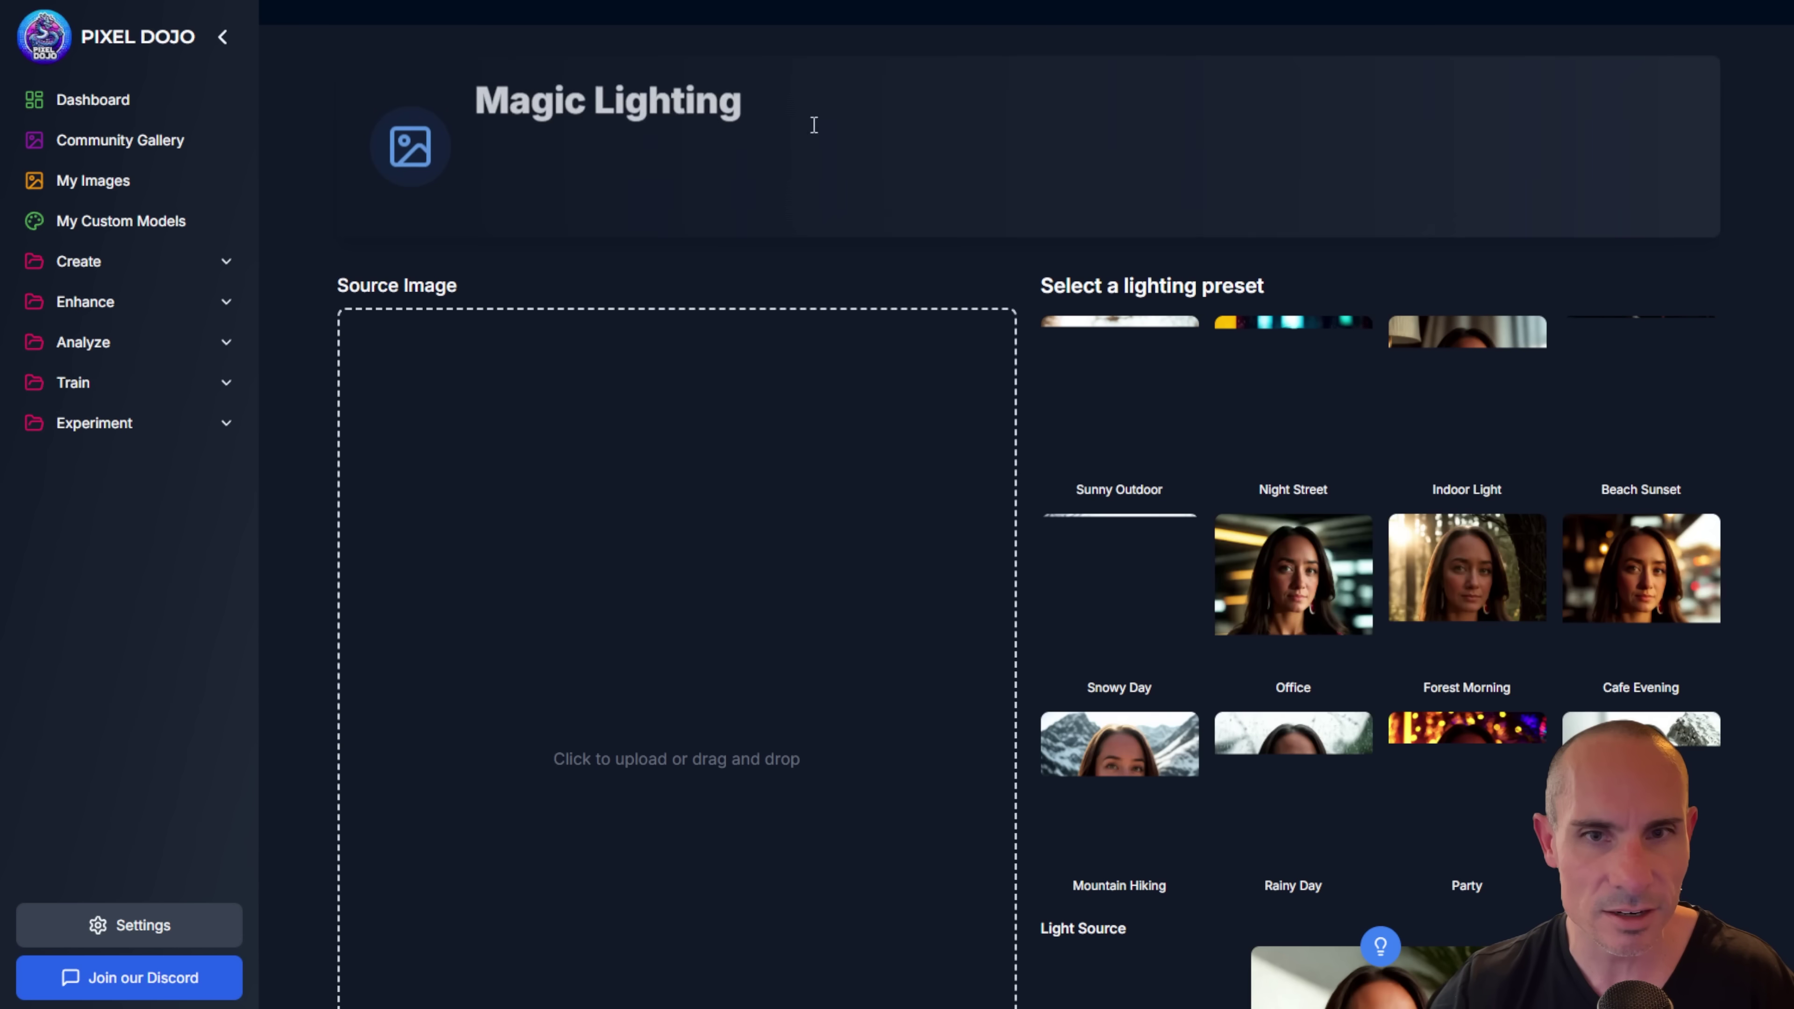
{"action": "scroll", "coordinate": [1173, 228], "scroll_direction": "down", "scroll_amount": 4}
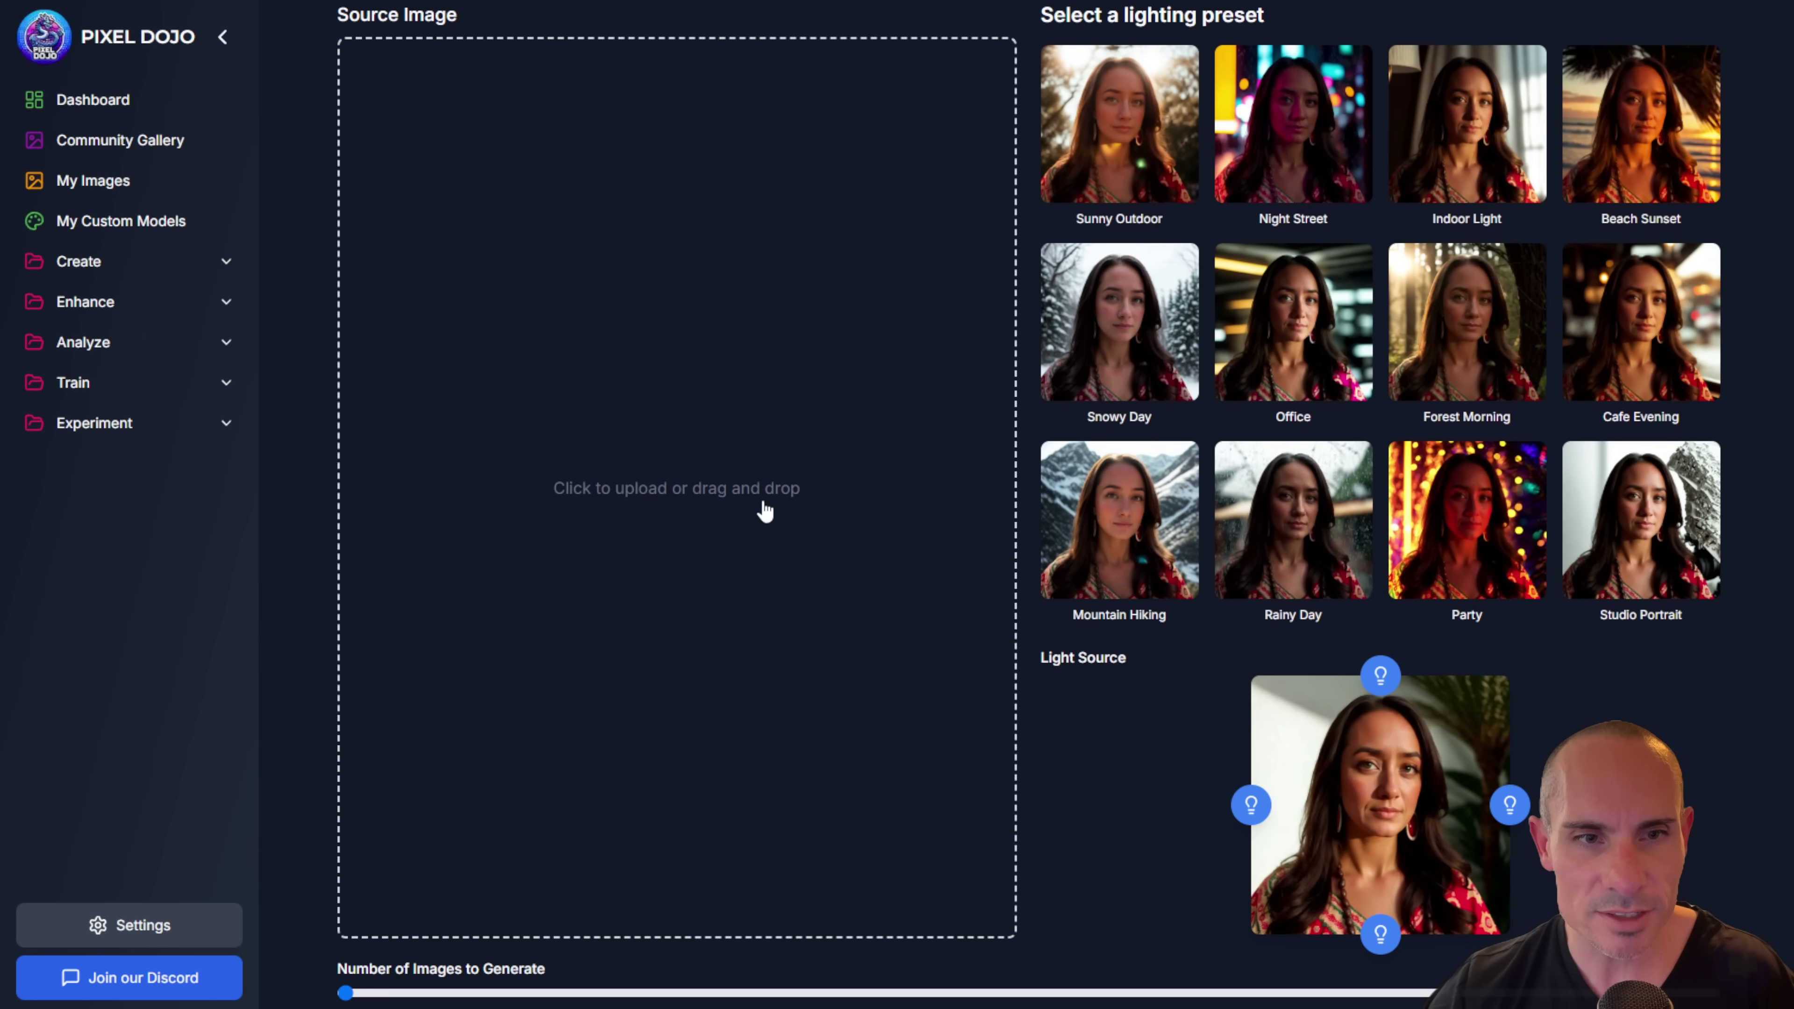
{"action": "scroll", "coordinate": [777, 530], "scroll_direction": "down", "scroll_amount": 9}
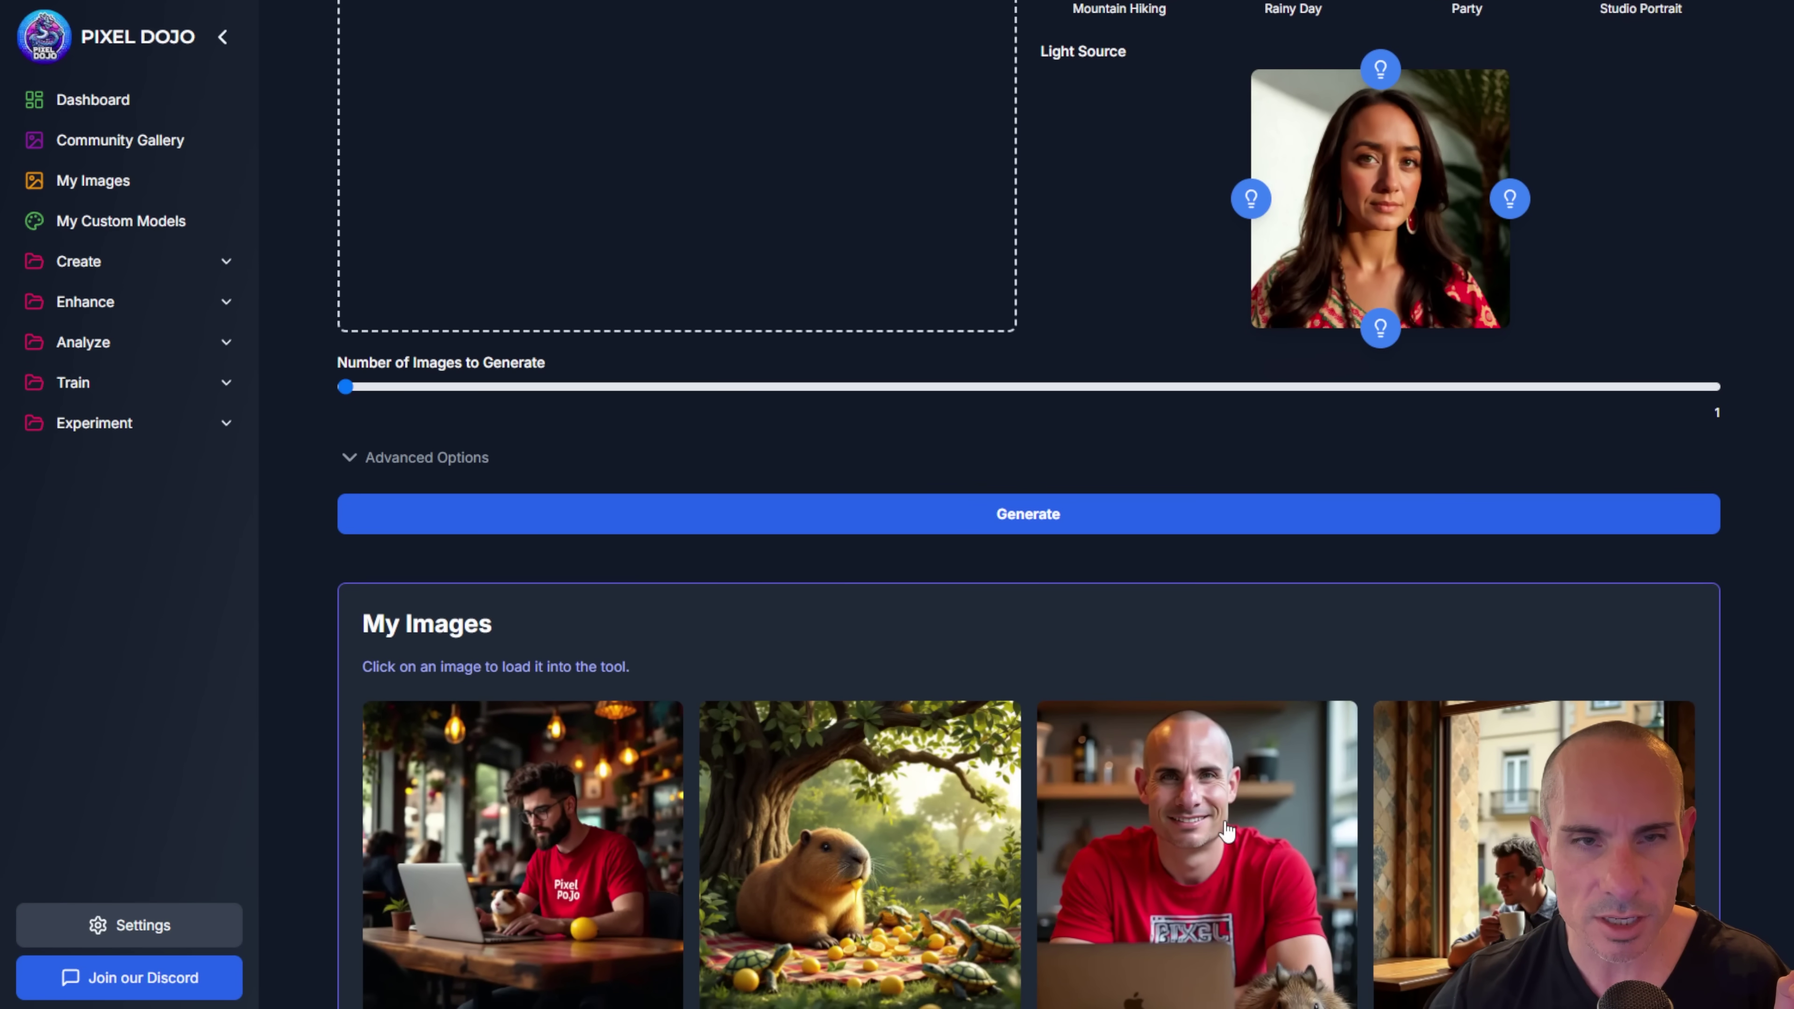
Step: Load the image of the smiling man in the red shirt with a laptop as the Magic Lighting source and expand its advanced options
{"action": "left_click", "coordinate": [1227, 833]}
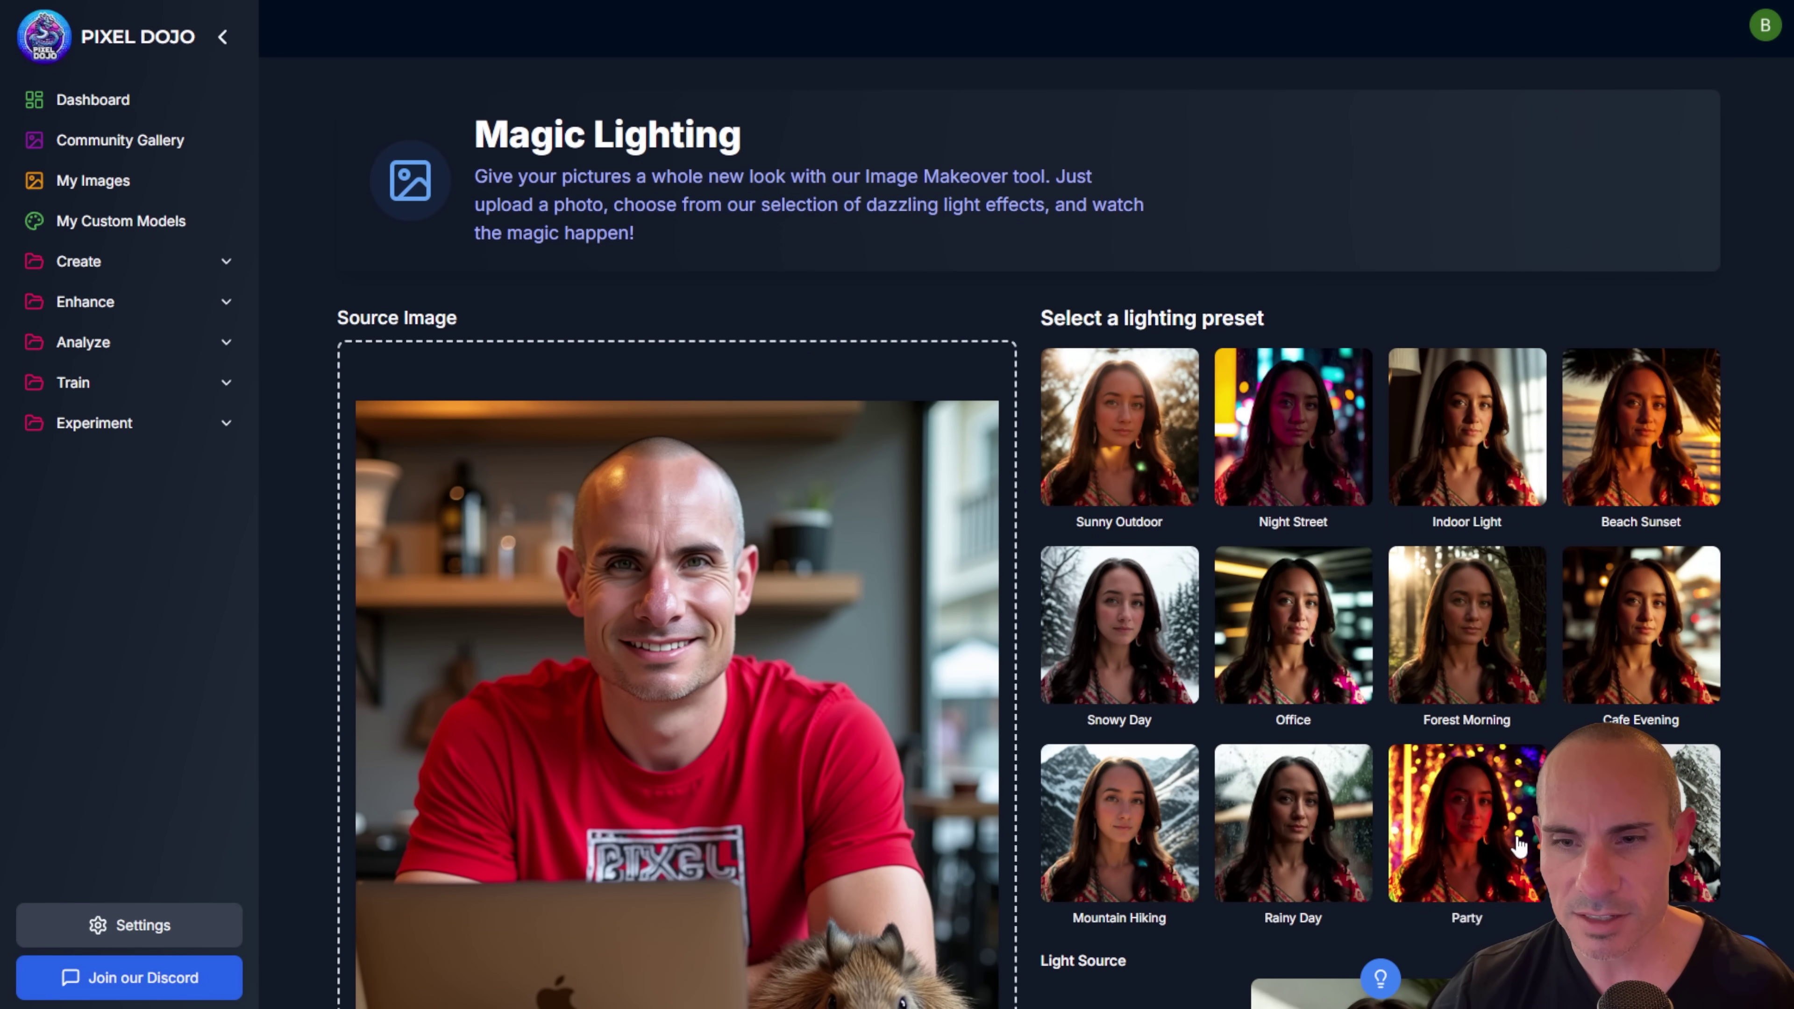
{"action": "scroll", "coordinate": [1512, 738], "scroll_direction": "down", "scroll_amount": 7}
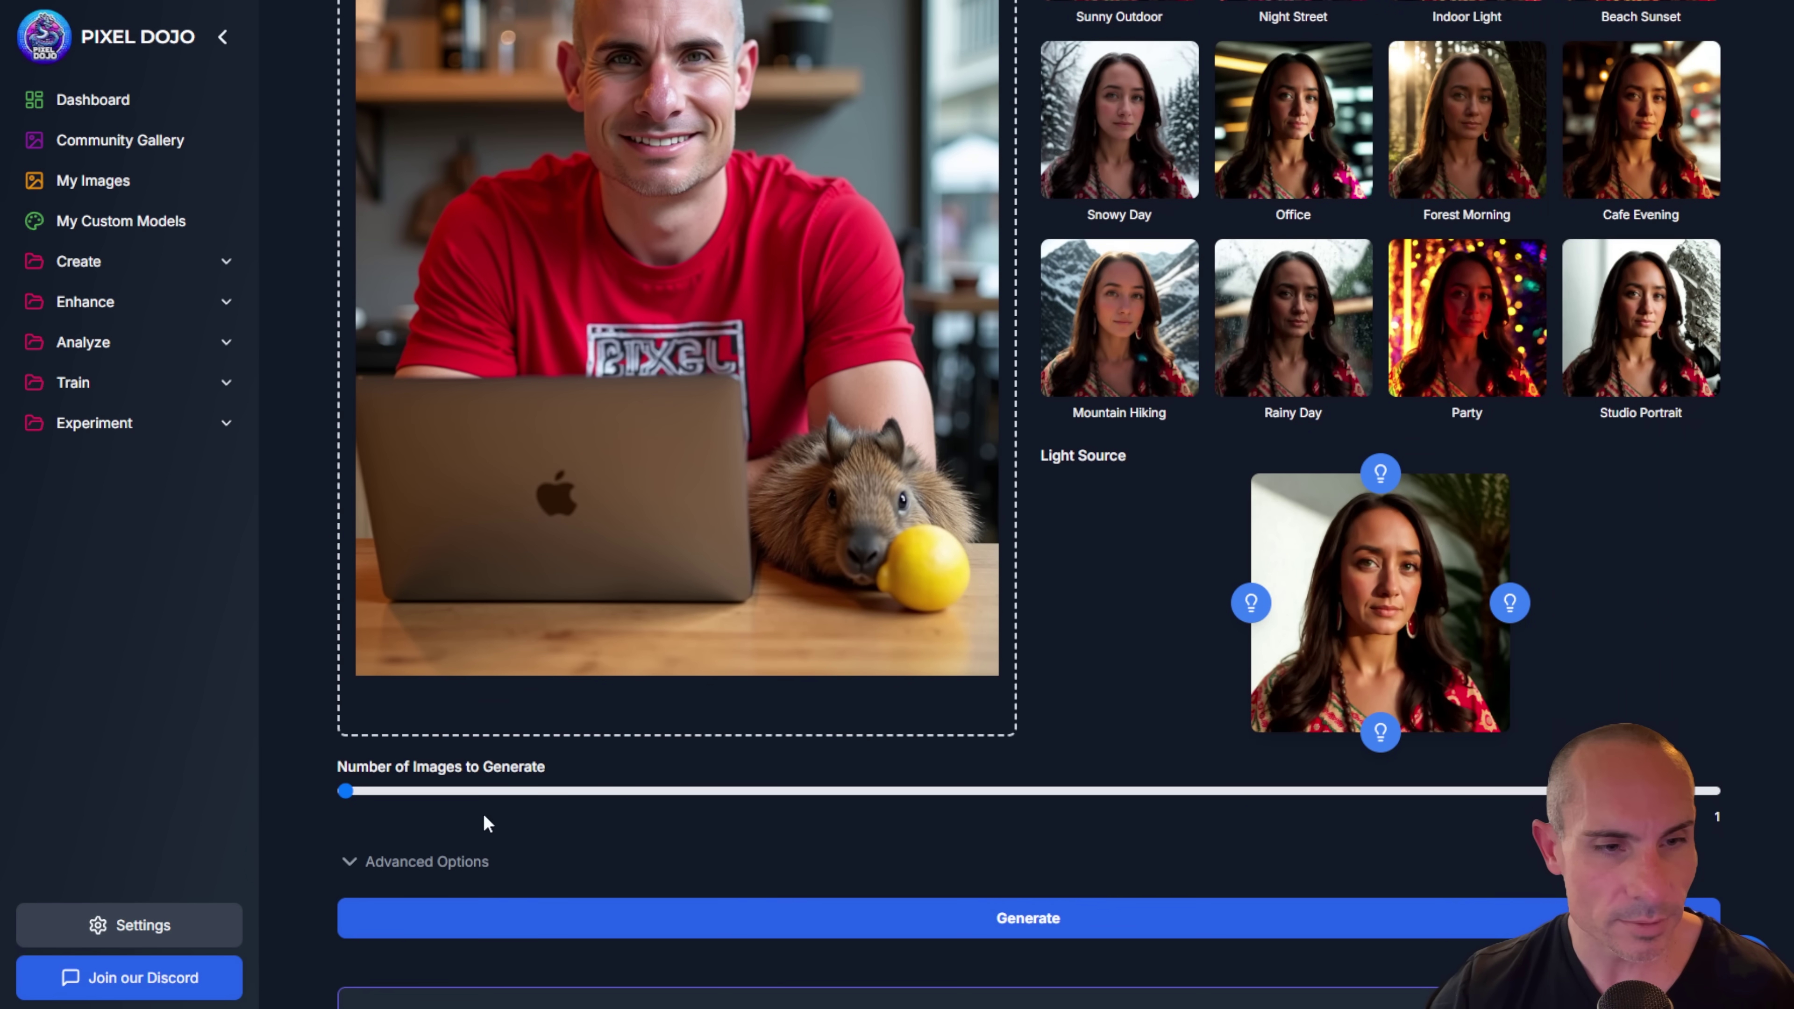
{"action": "left_click", "coordinate": [422, 862]}
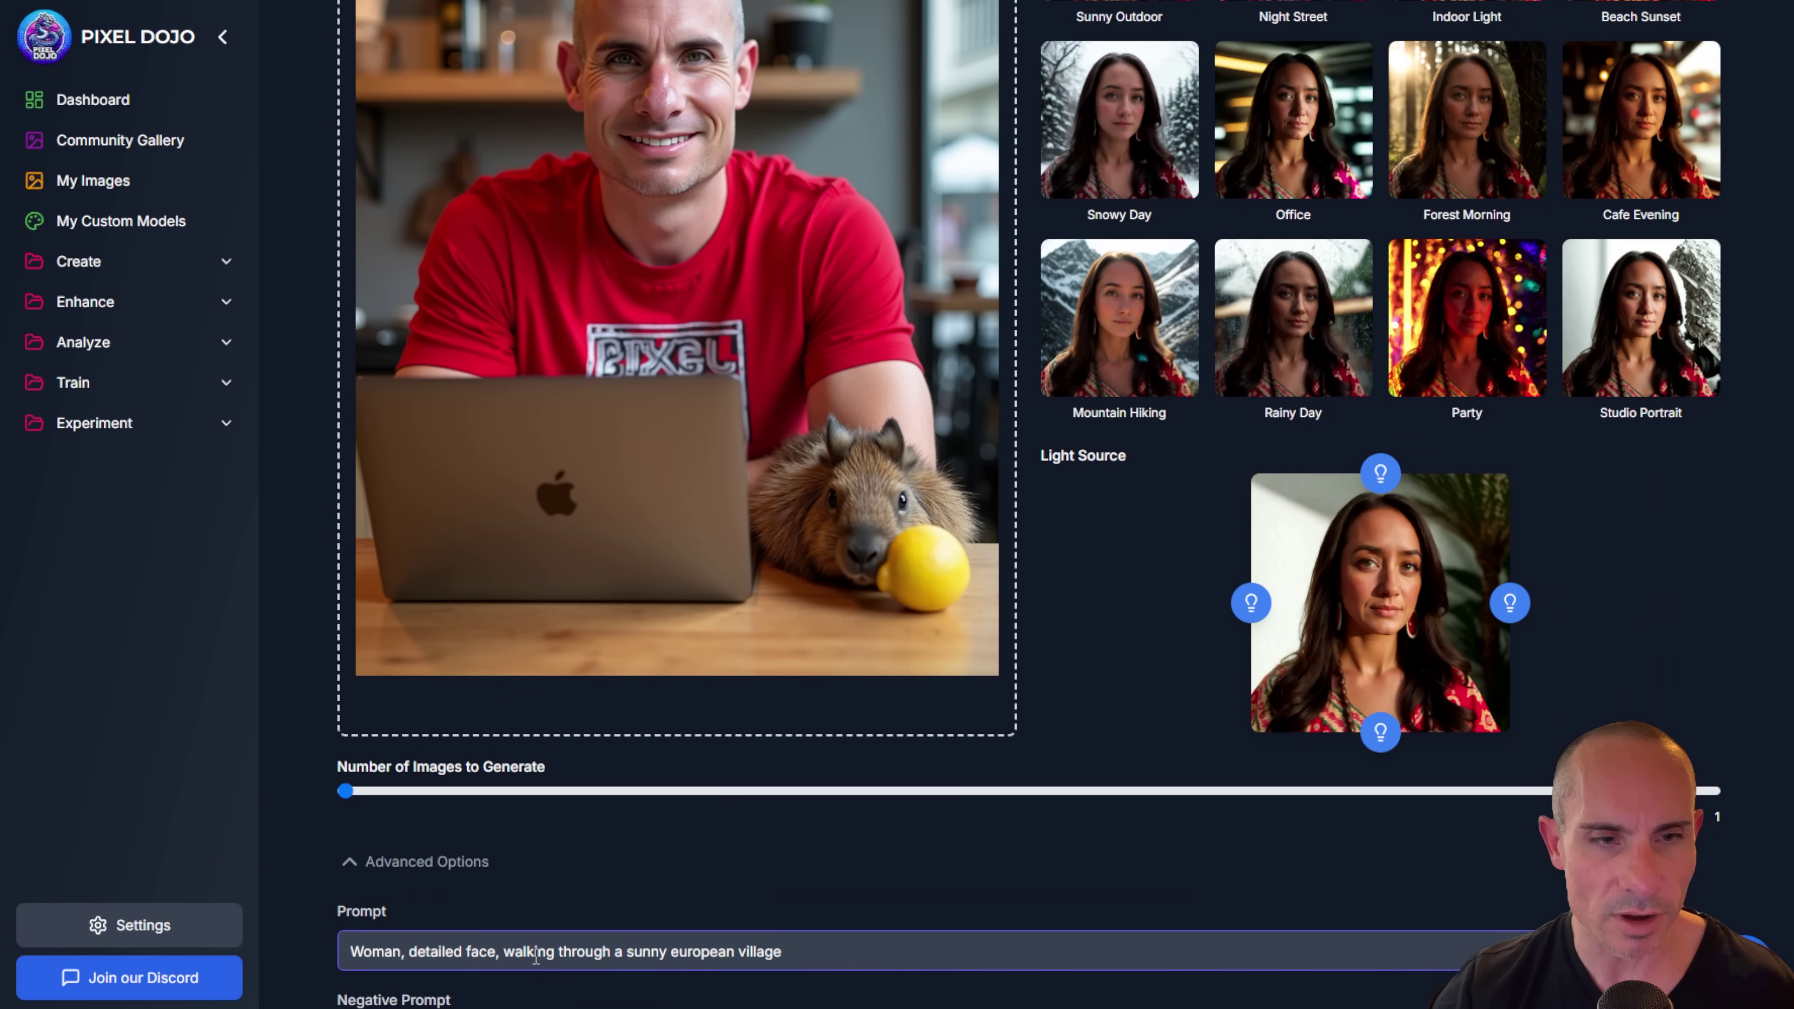
Step: Try the four light source directions around the sample portrait and finish with the light coming from its left side
{"action": "left_click", "coordinate": [1381, 473]}
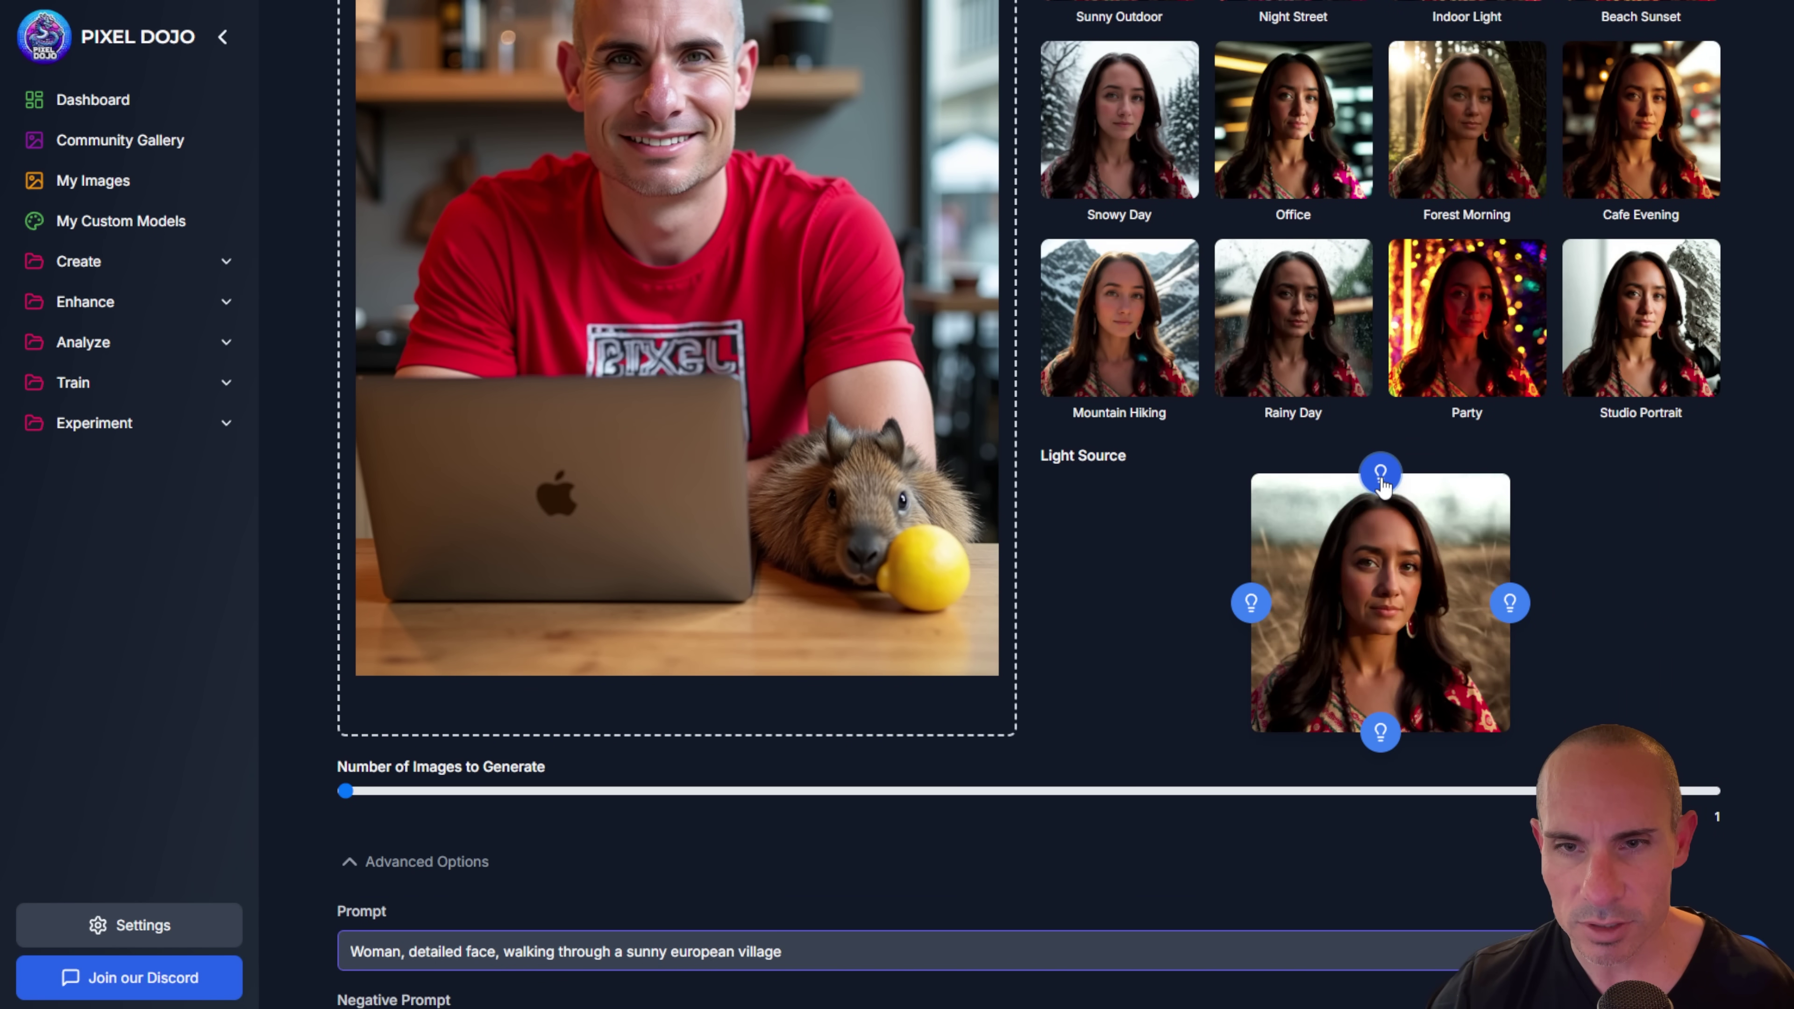
{"action": "left_click", "coordinate": [1509, 602]}
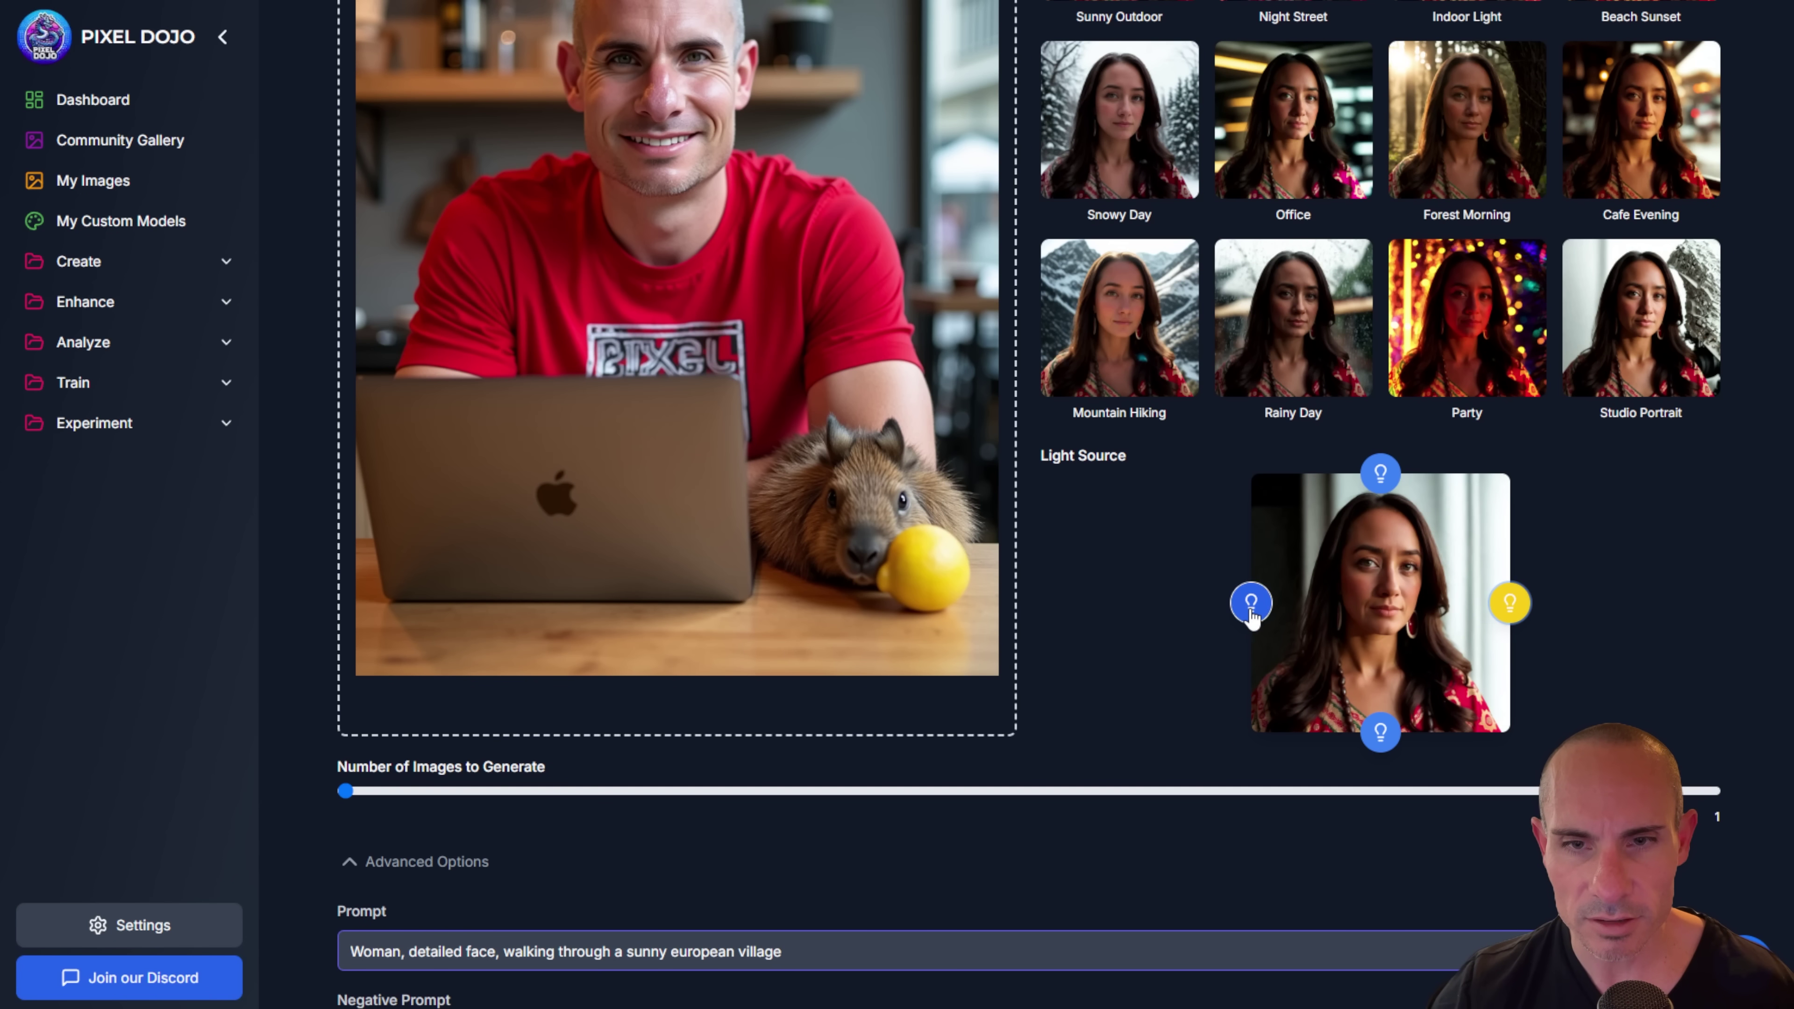
{"action": "left_click", "coordinate": [1251, 603]}
{"action": "left_click", "coordinate": [1381, 733]}
{"action": "left_click", "coordinate": [1381, 473]}
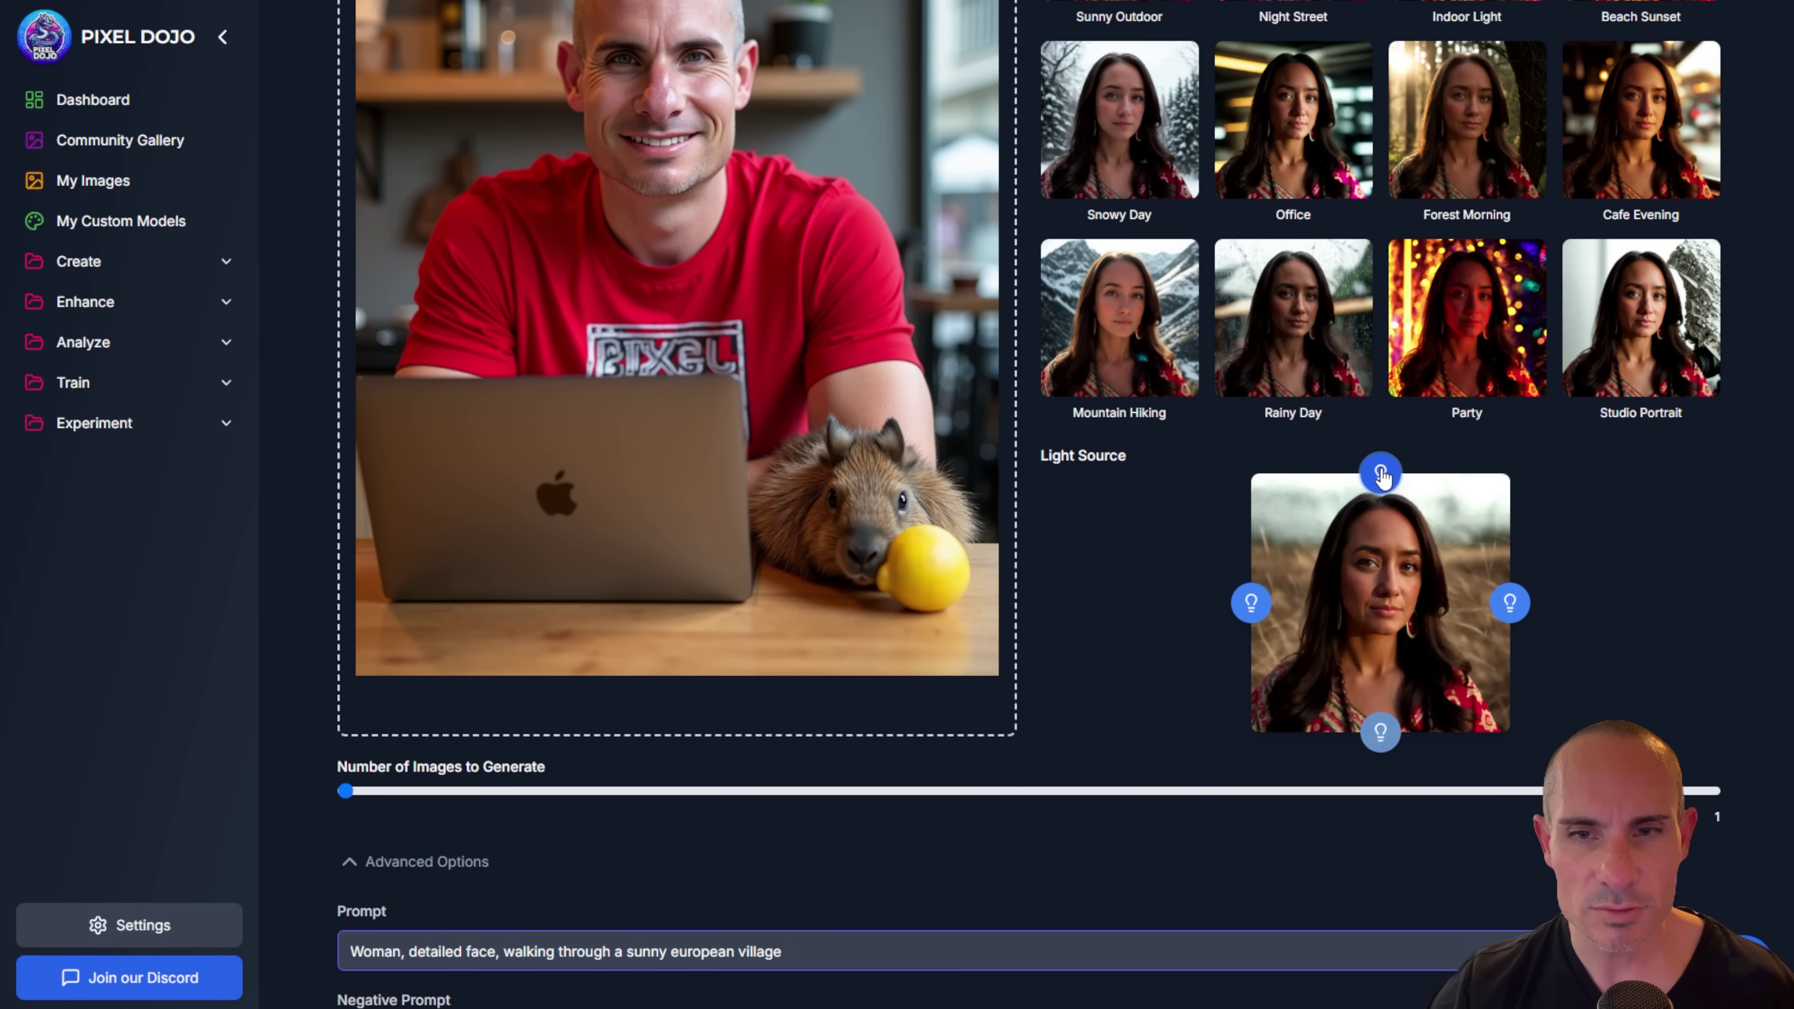
{"action": "left_click", "coordinate": [1501, 602]}
{"action": "left_click", "coordinate": [1381, 732]}
{"action": "left_click", "coordinate": [1251, 603]}
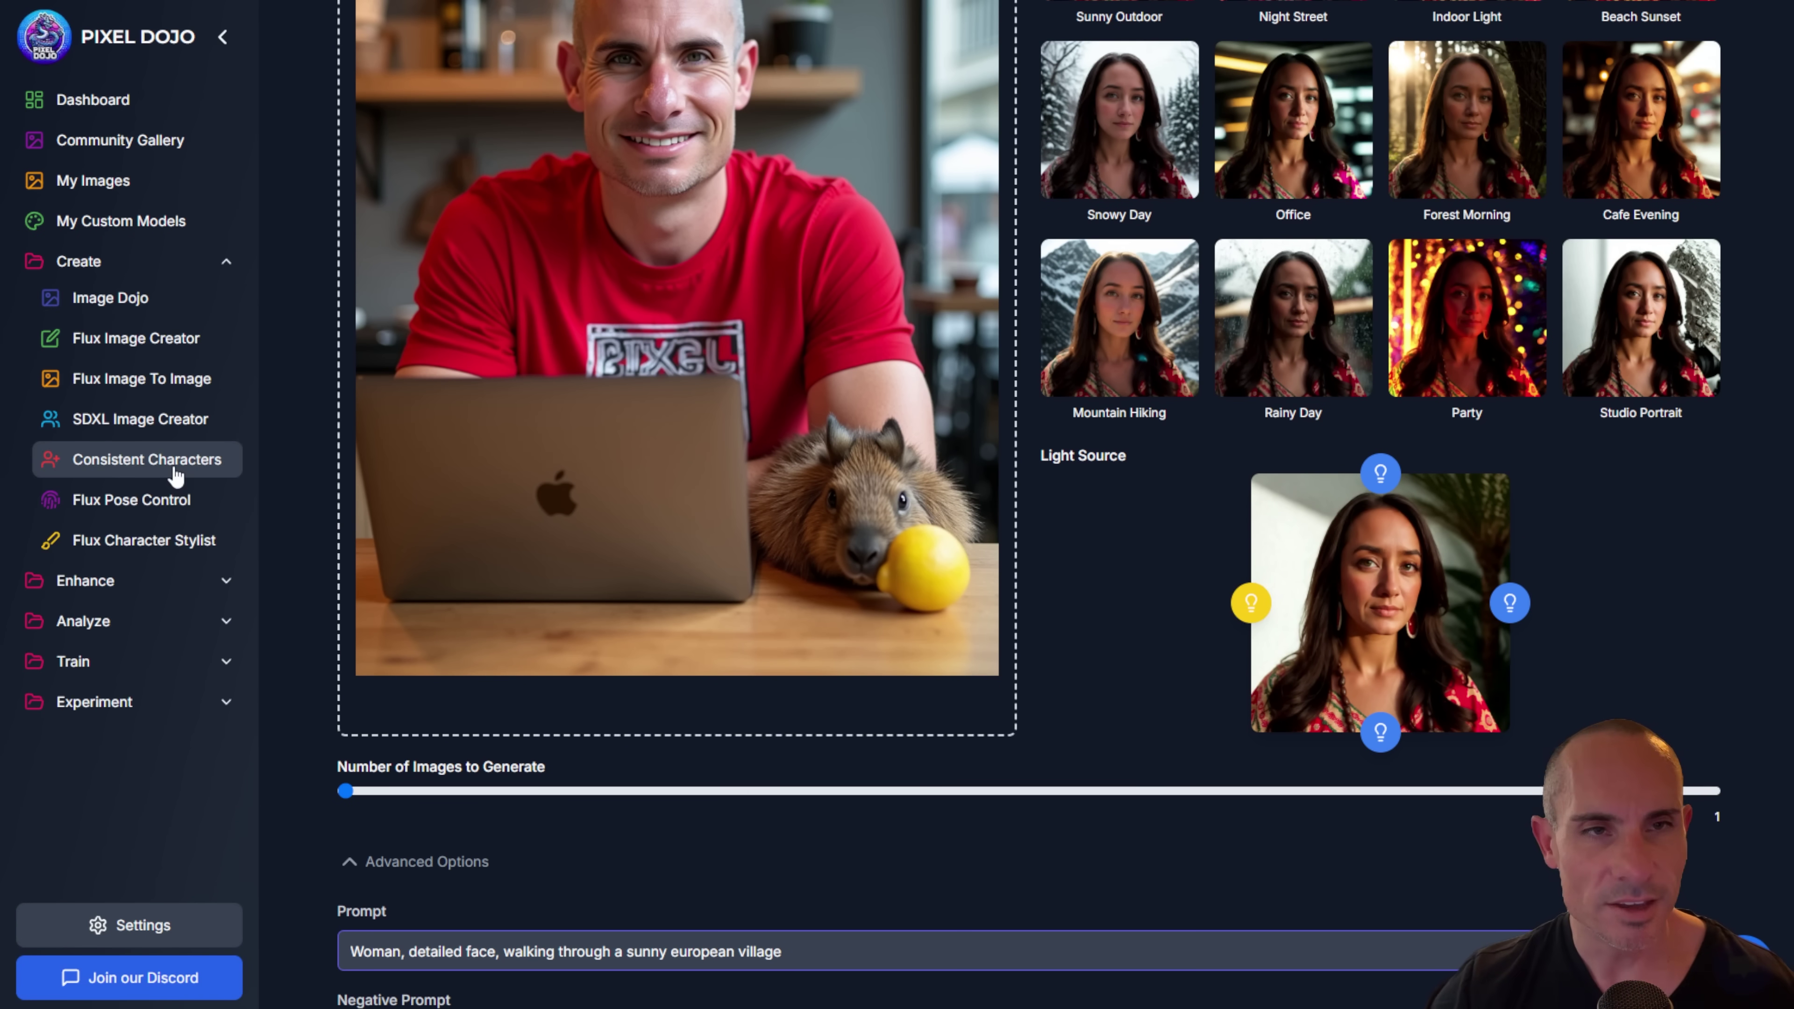
Step: Load the same red-shirt image into the Consistent Characters tool and raise the number of poses to the maximum
{"action": "left_click", "coordinate": [122, 468]}
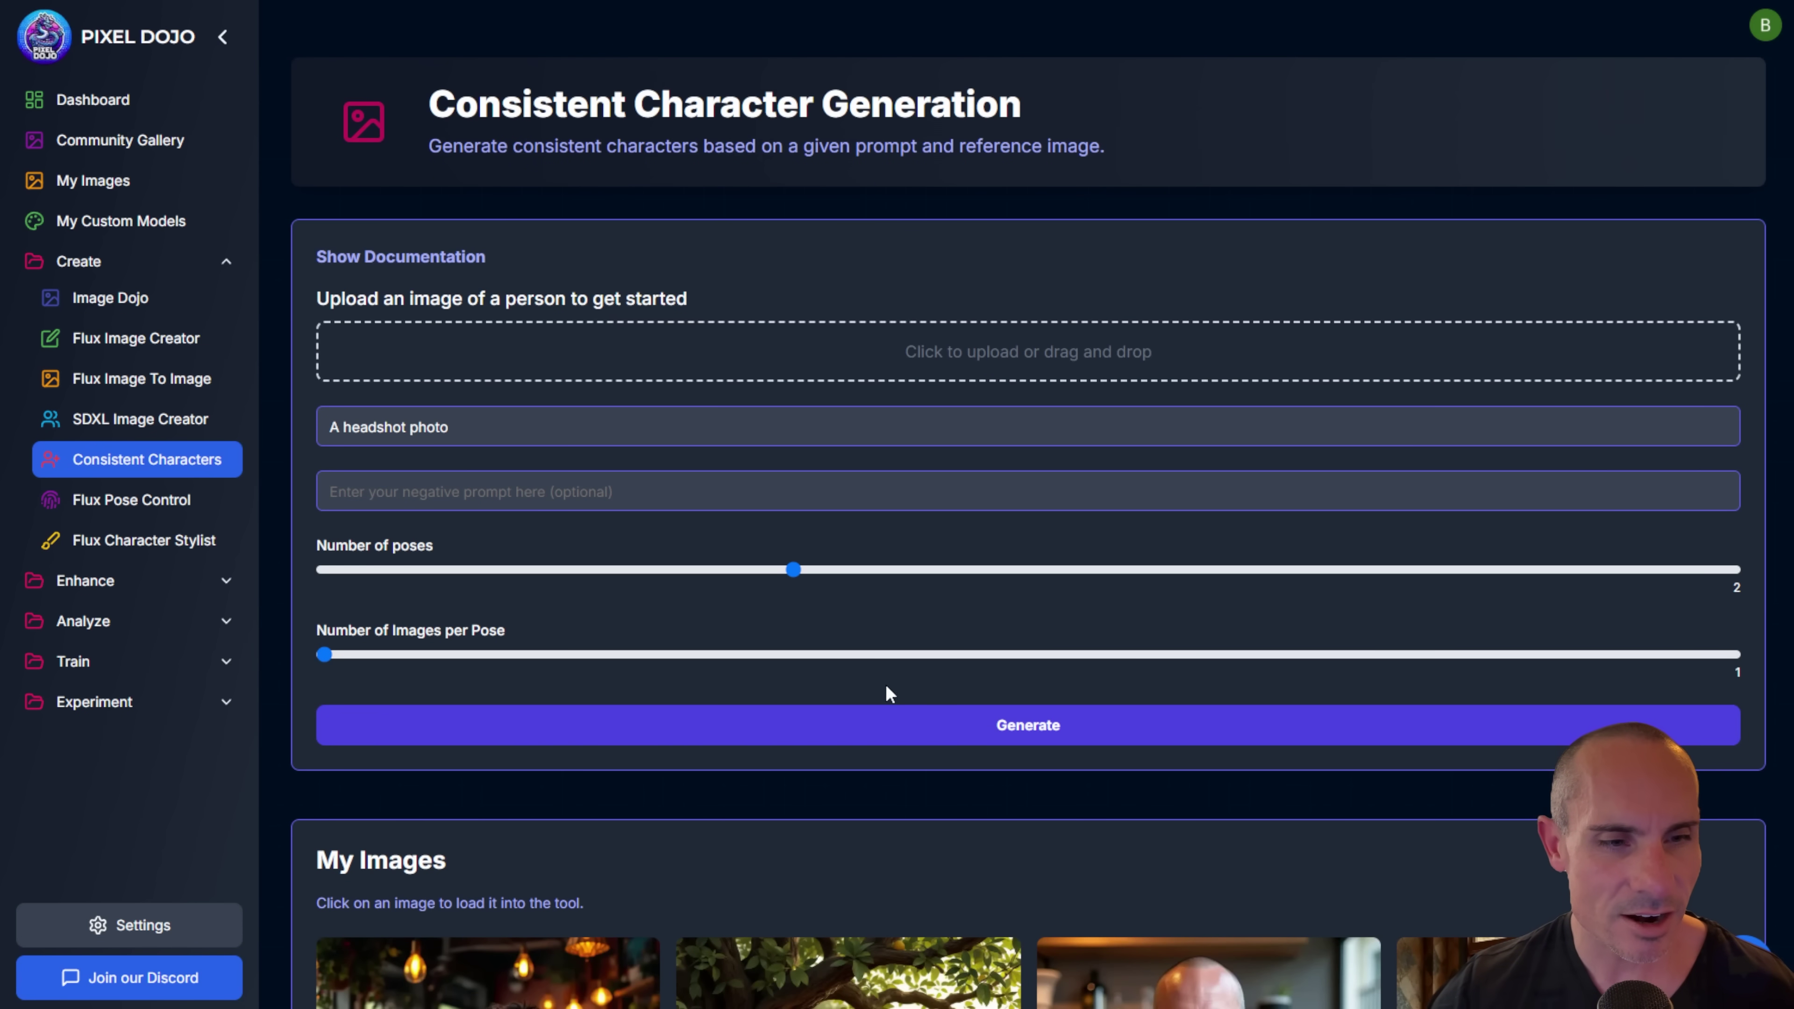
{"action": "scroll", "coordinate": [887, 687], "scroll_direction": "down", "scroll_amount": 4}
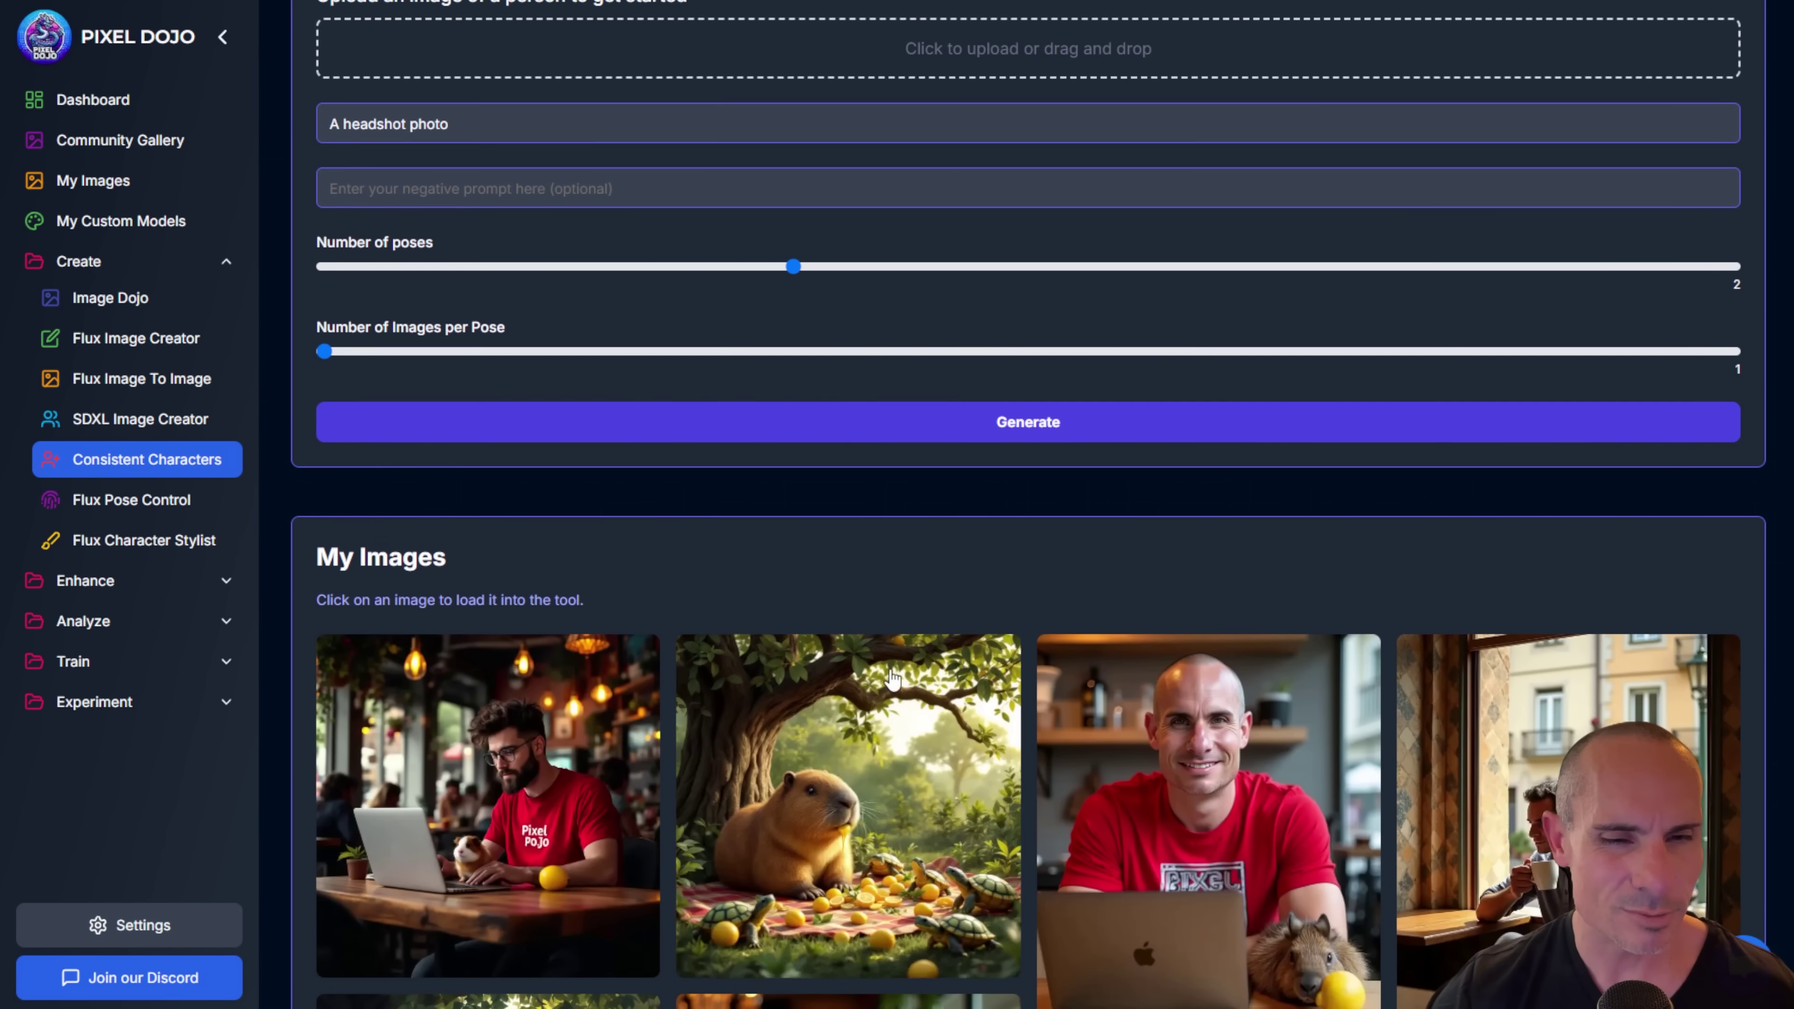
{"action": "left_click", "coordinate": [1142, 807]}
{"action": "scroll", "coordinate": [1141, 523], "scroll_direction": "down", "scroll_amount": 8}
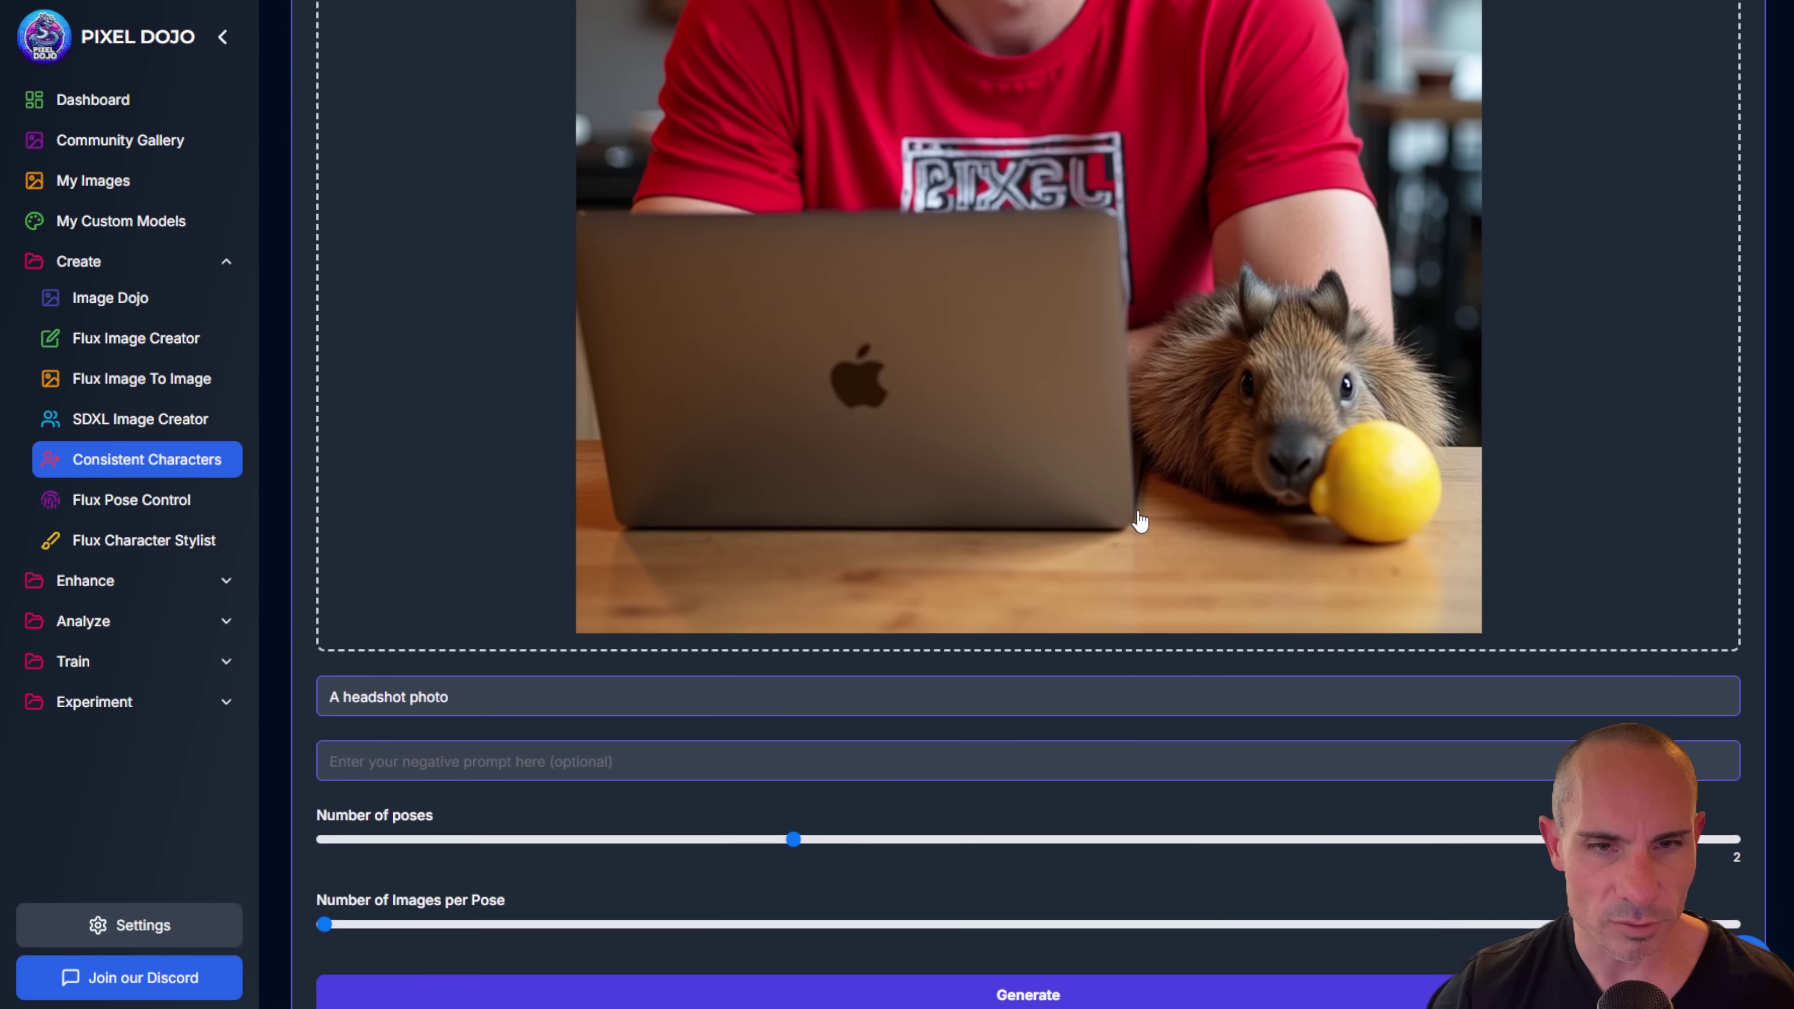
{"action": "scroll", "coordinate": [1137, 520], "scroll_direction": "down", "scroll_amount": 5}
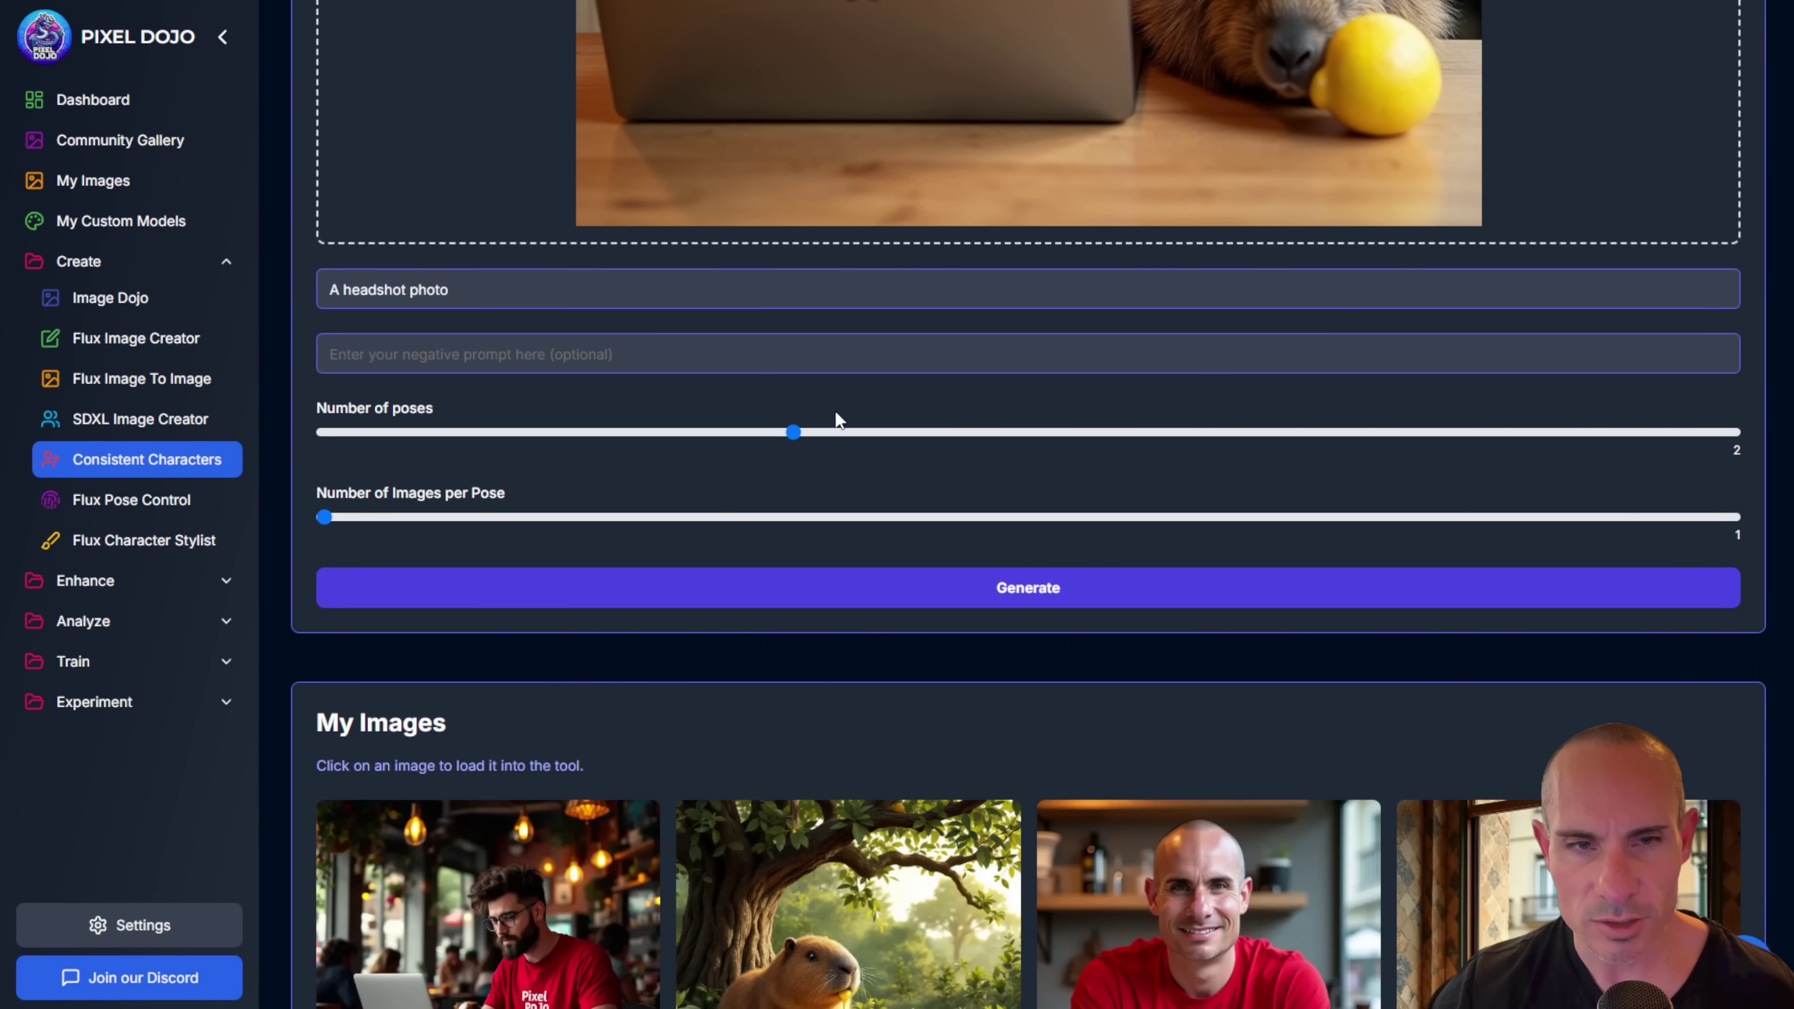
{"action": "left_click_drag", "start_coordinate": [789, 431], "coordinate": [1776, 429]}
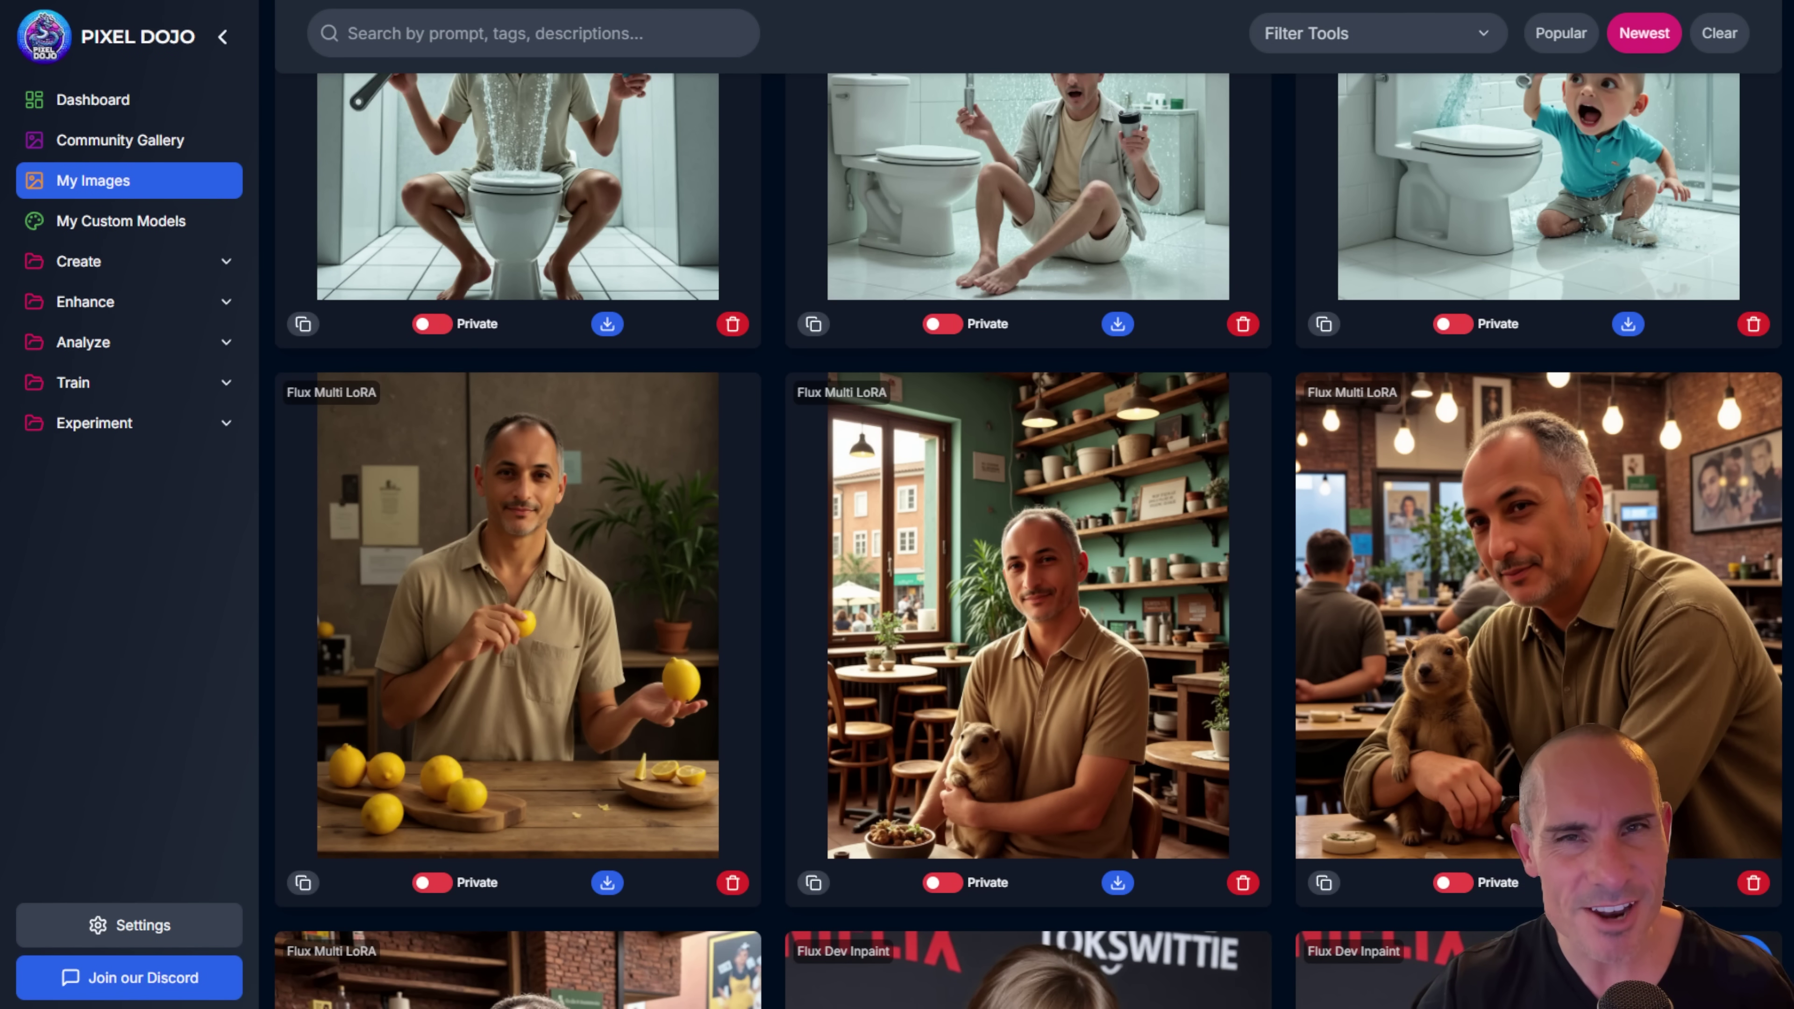
Step: Browse the Flux Multi LoRA generations in the My Images gallery, going back toward the newest ones
{"action": "scroll", "coordinate": [1028, 542], "scroll_direction": "up", "scroll_amount": 2}
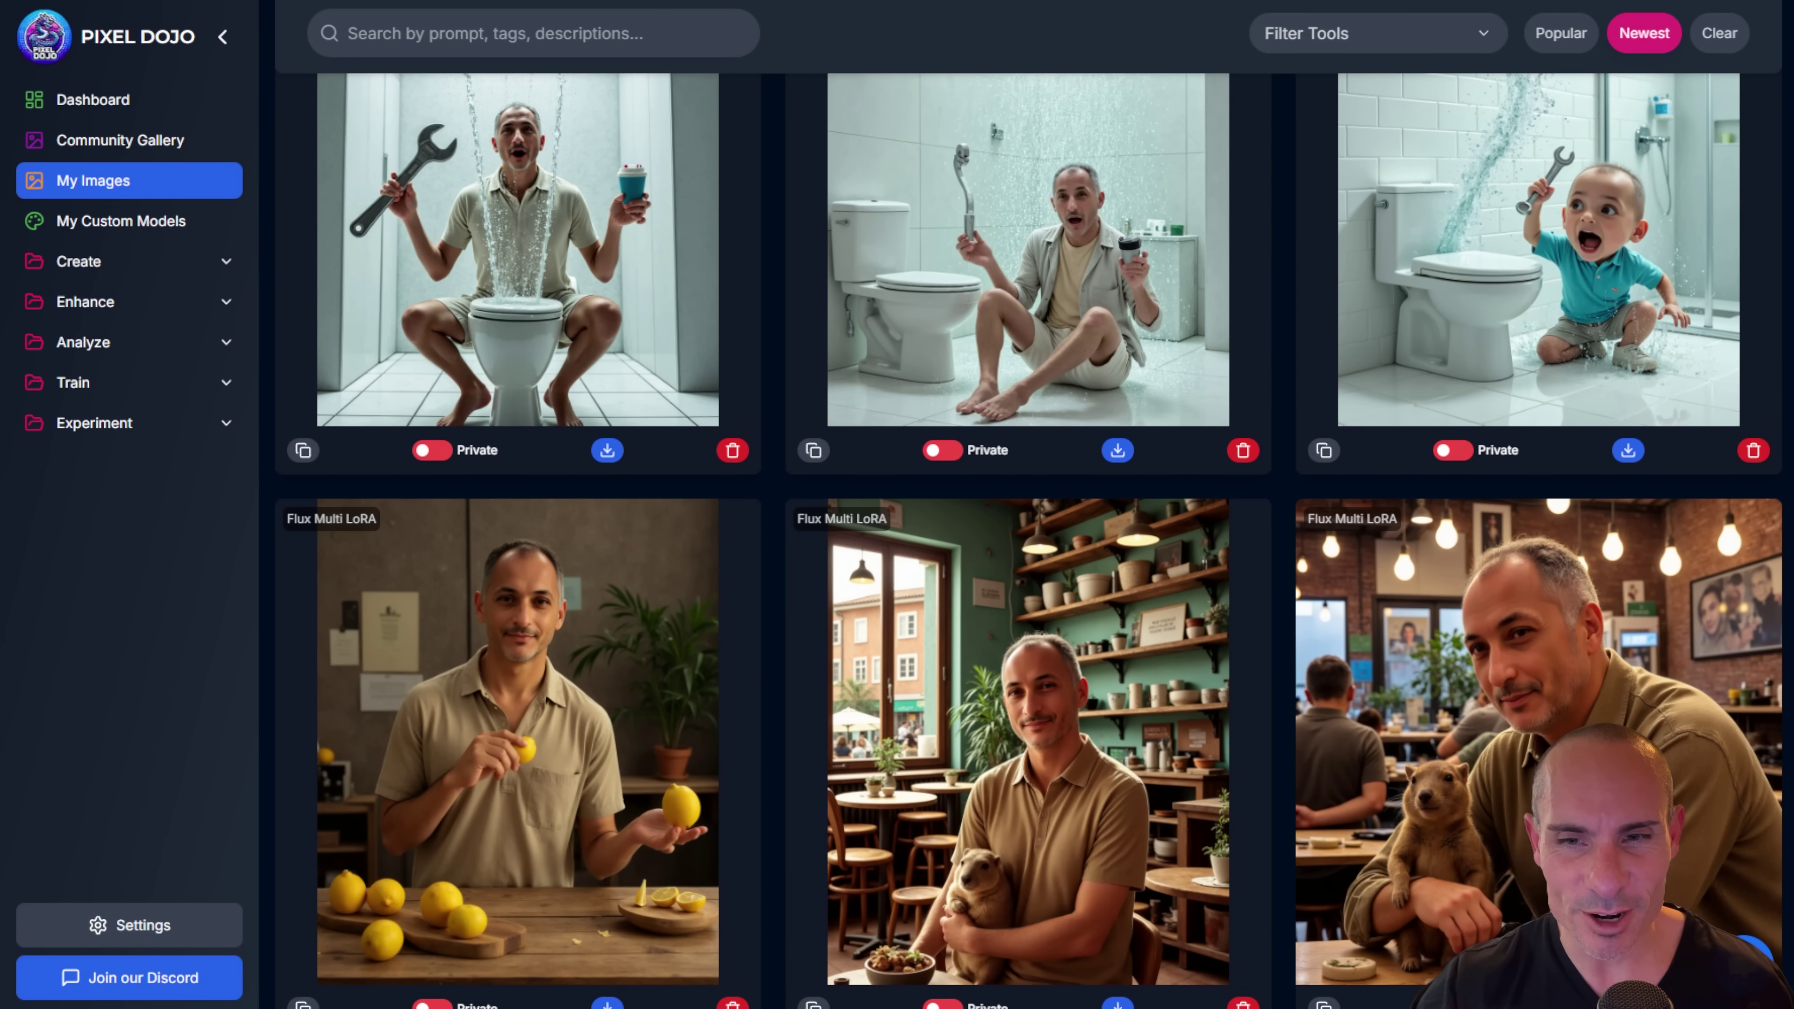
{"action": "scroll", "coordinate": [1028, 541], "scroll_direction": "up", "scroll_amount": 1}
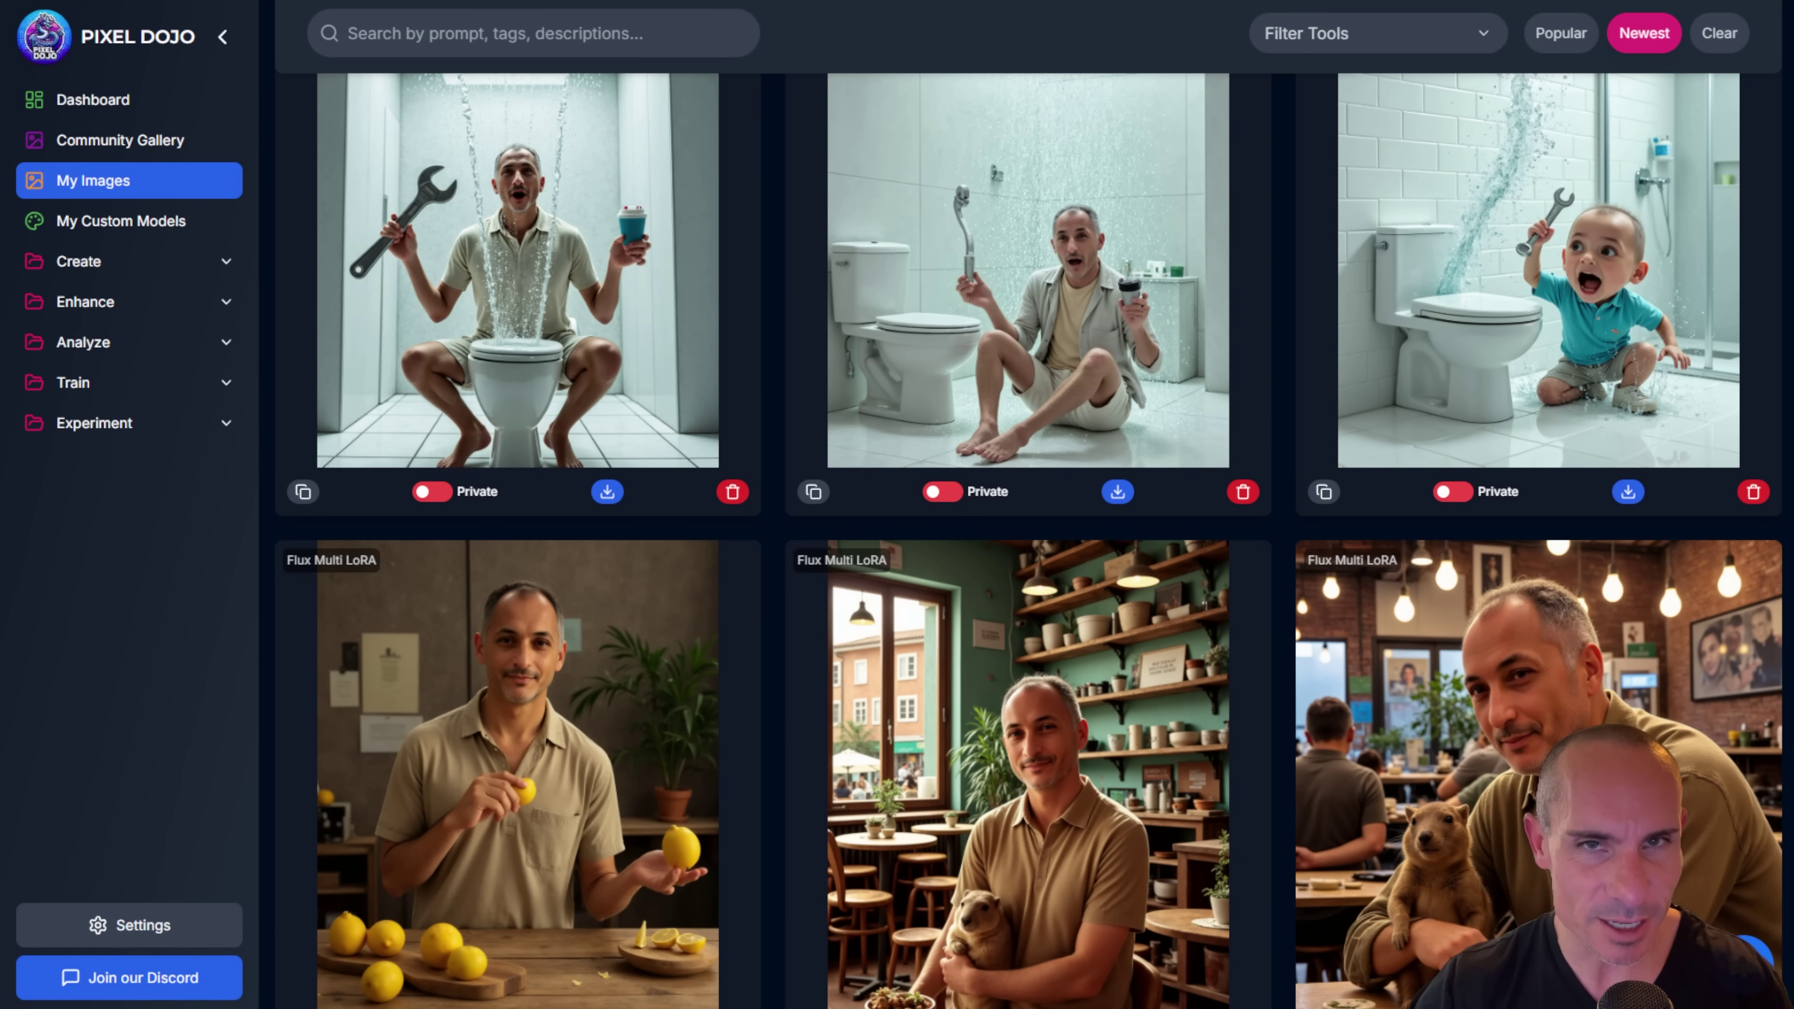
{"action": "scroll", "coordinate": [1028, 541], "scroll_direction": "up", "scroll_amount": 2}
{"action": "scroll", "coordinate": [1028, 542], "scroll_direction": "up", "scroll_amount": 1}
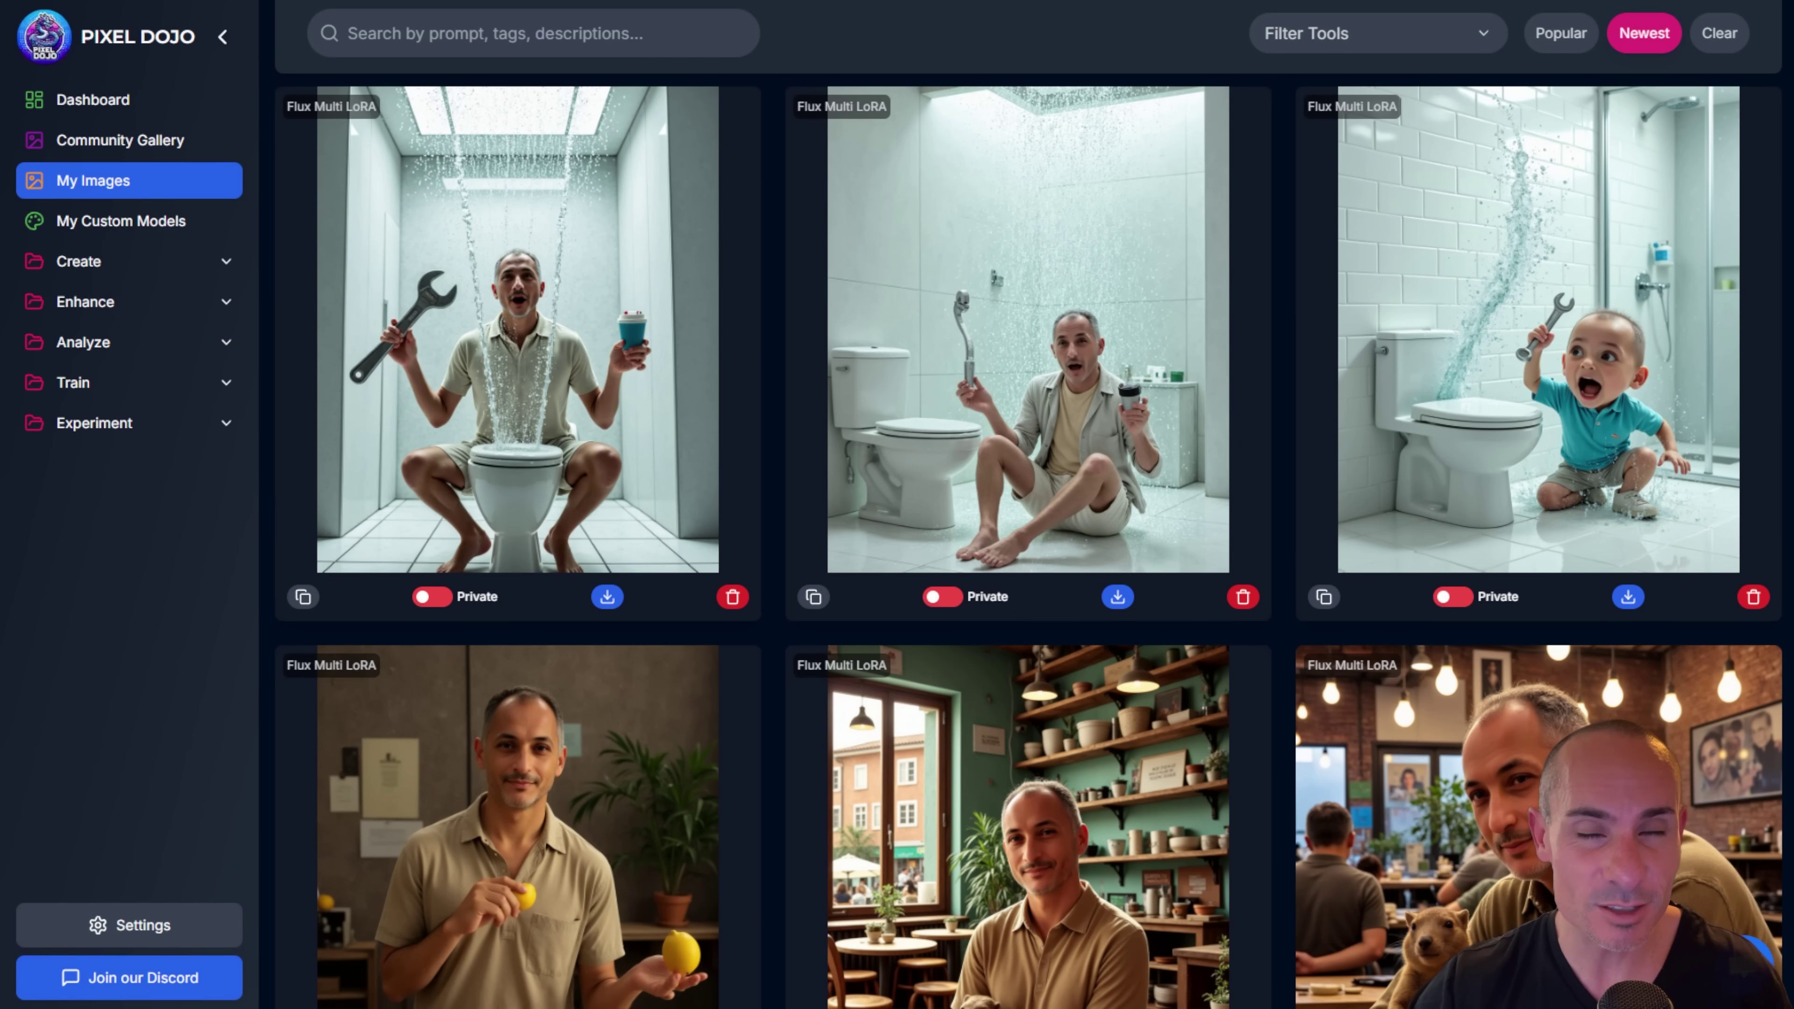
{"action": "scroll", "coordinate": [1028, 542], "scroll_direction": "up", "scroll_amount": 9}
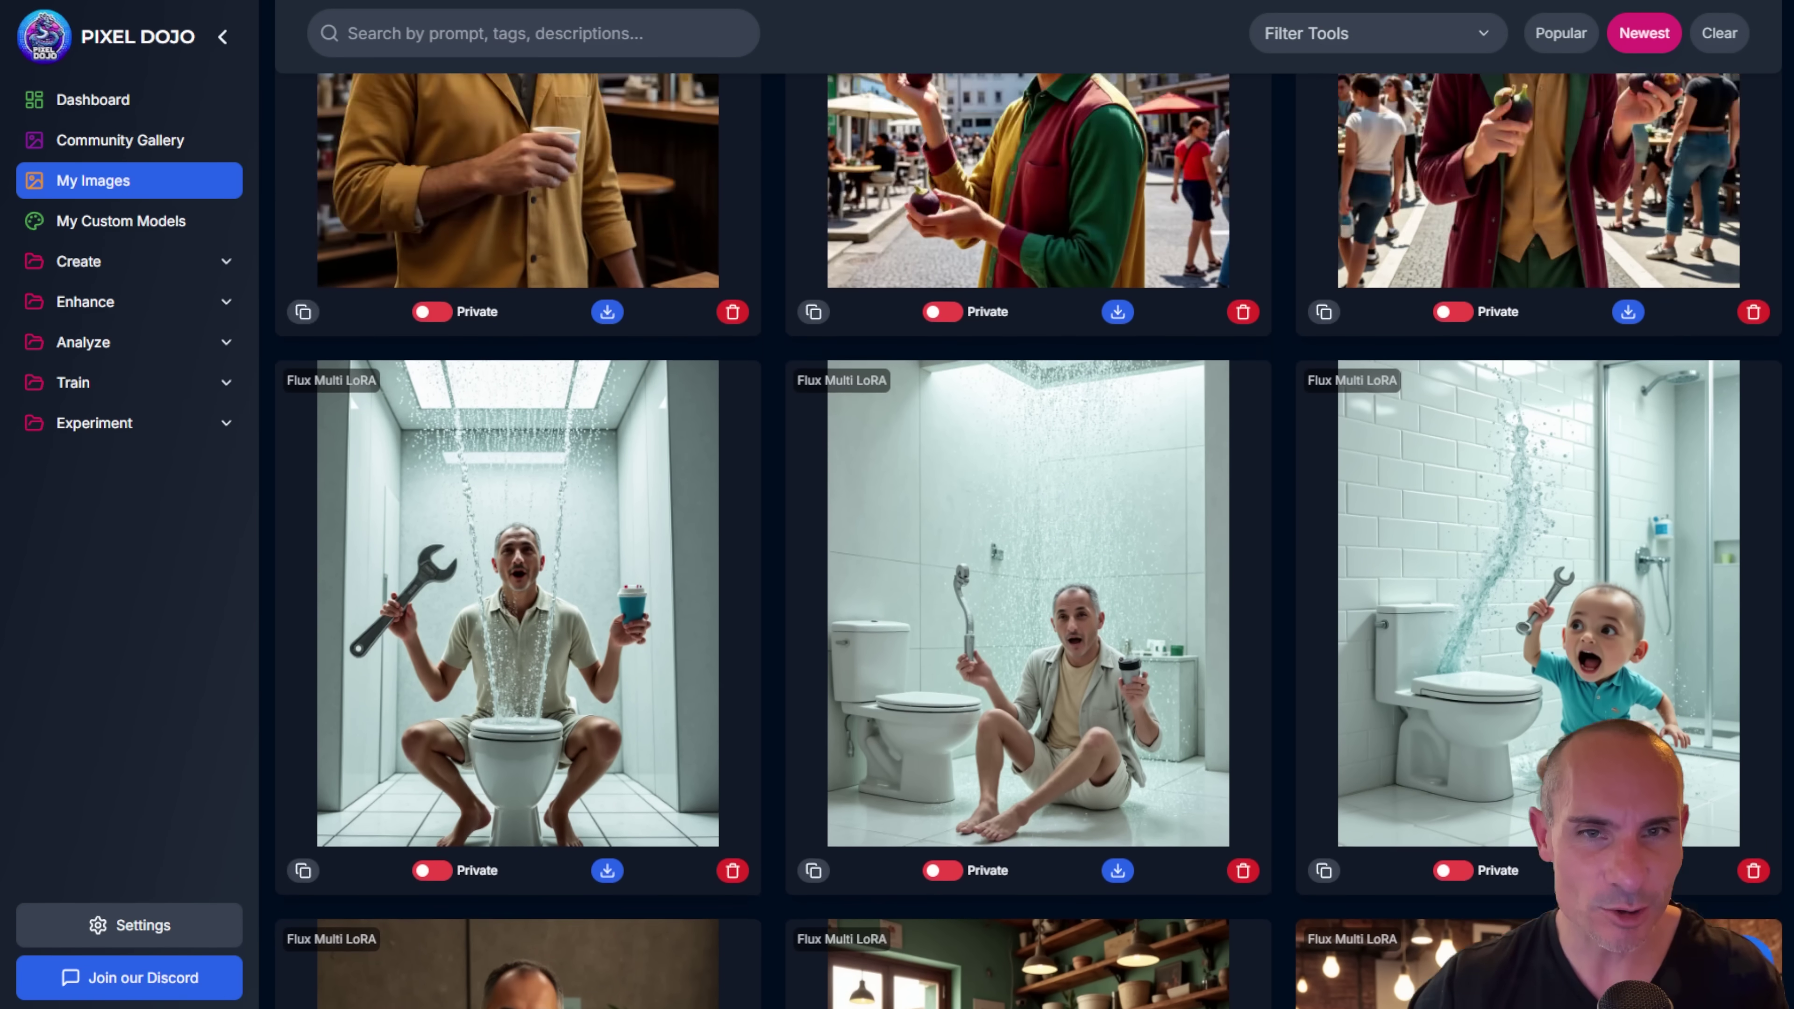
{"action": "scroll", "coordinate": [1028, 542], "scroll_direction": "up", "scroll_amount": 15}
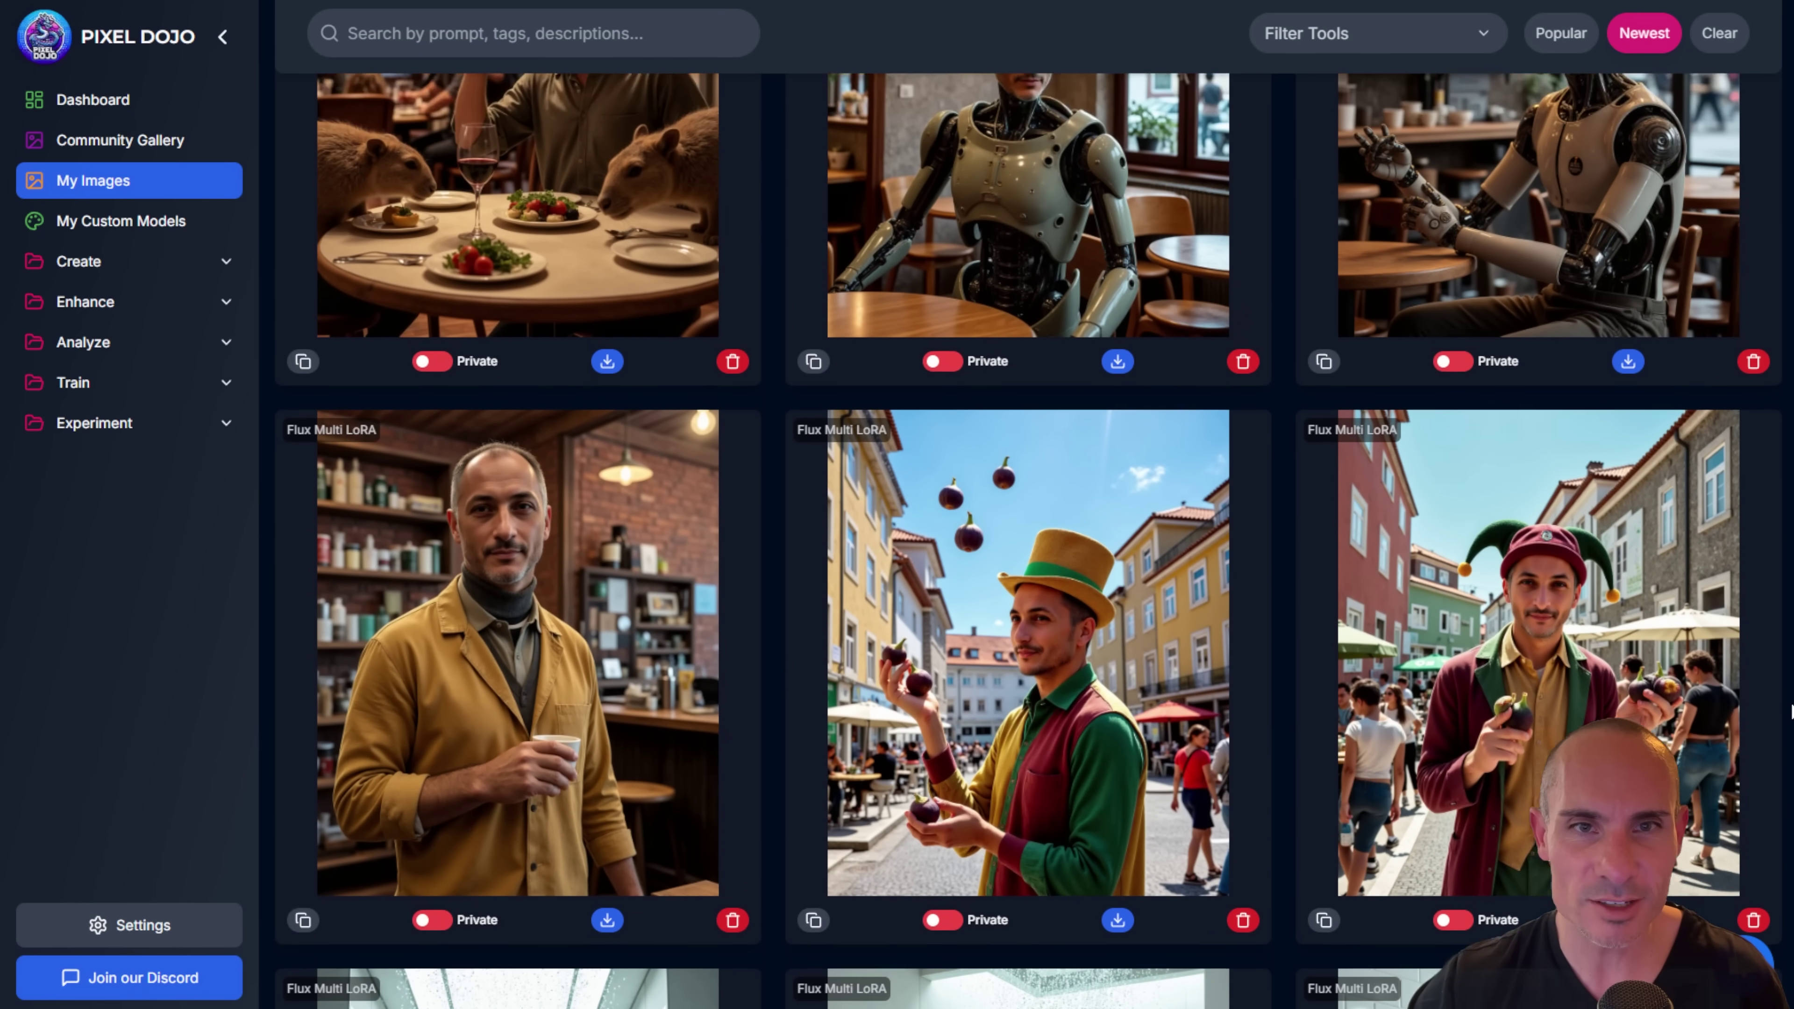
{"action": "scroll", "coordinate": [1790, 701], "scroll_direction": "up", "scroll_amount": 2}
{"action": "scroll", "coordinate": [1791, 698], "scroll_direction": "up", "scroll_amount": 10}
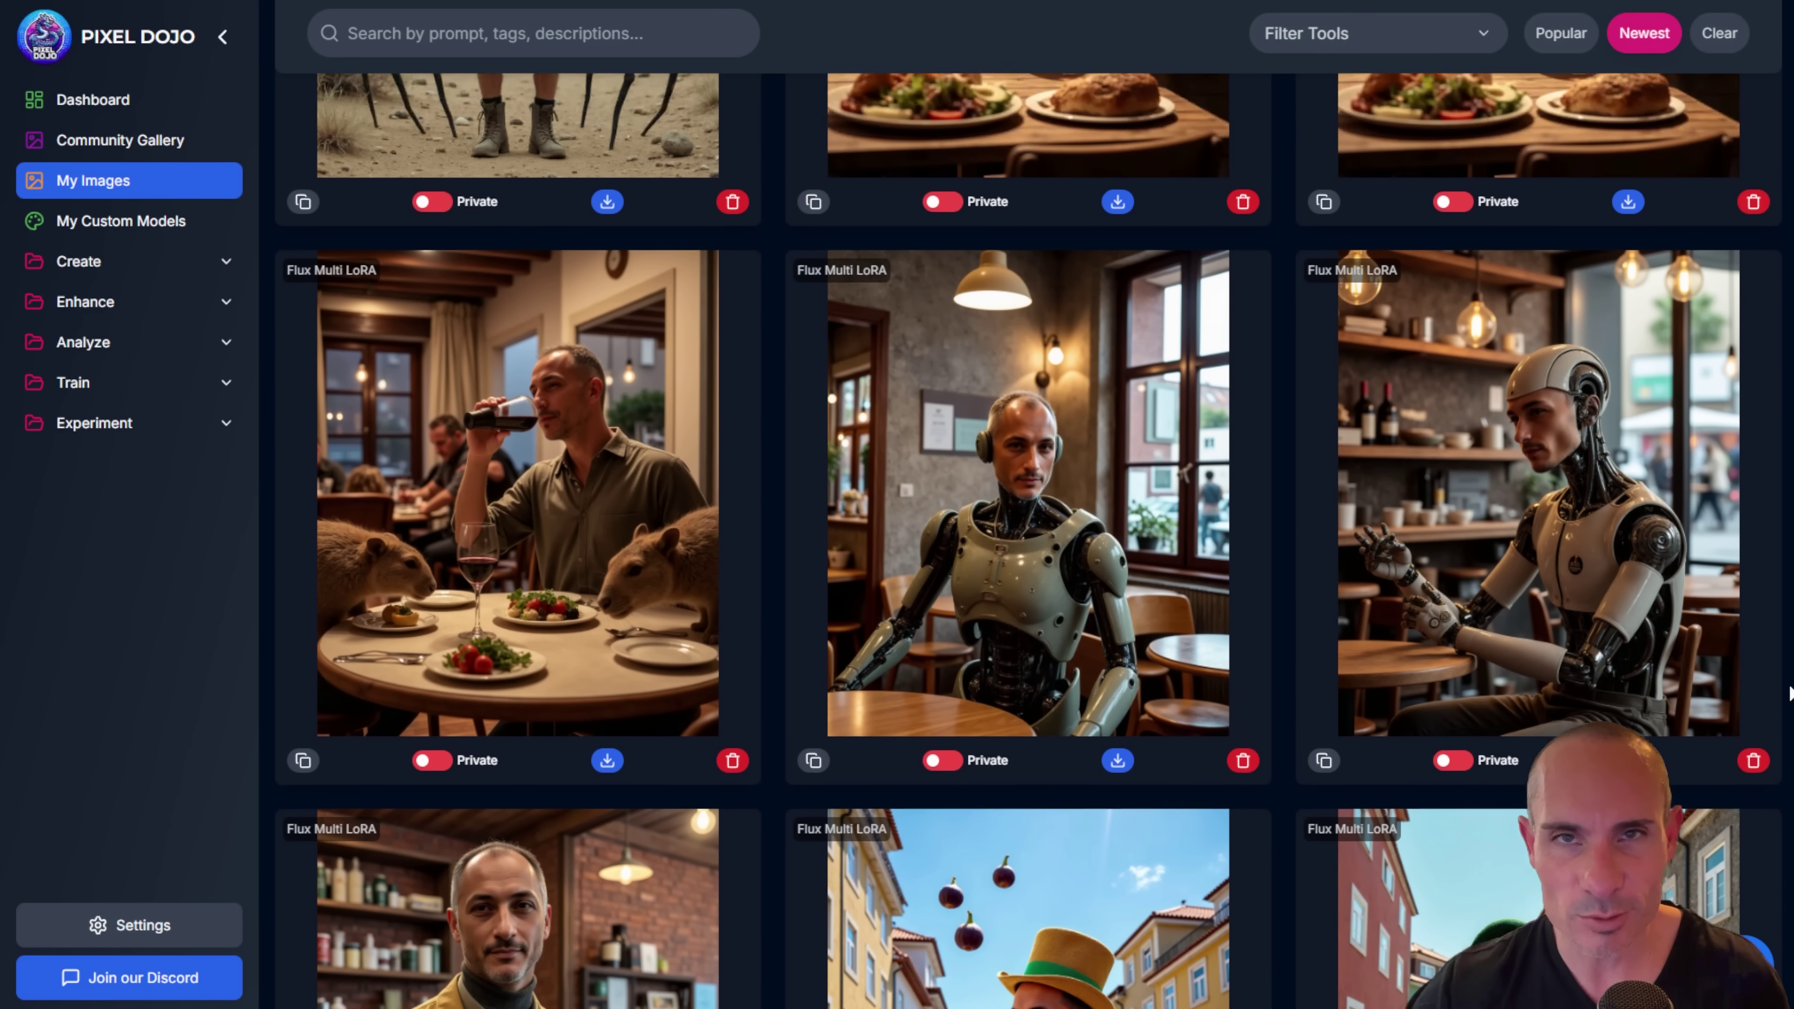
{"action": "scroll", "coordinate": [1788, 675], "scroll_direction": "up", "scroll_amount": 12}
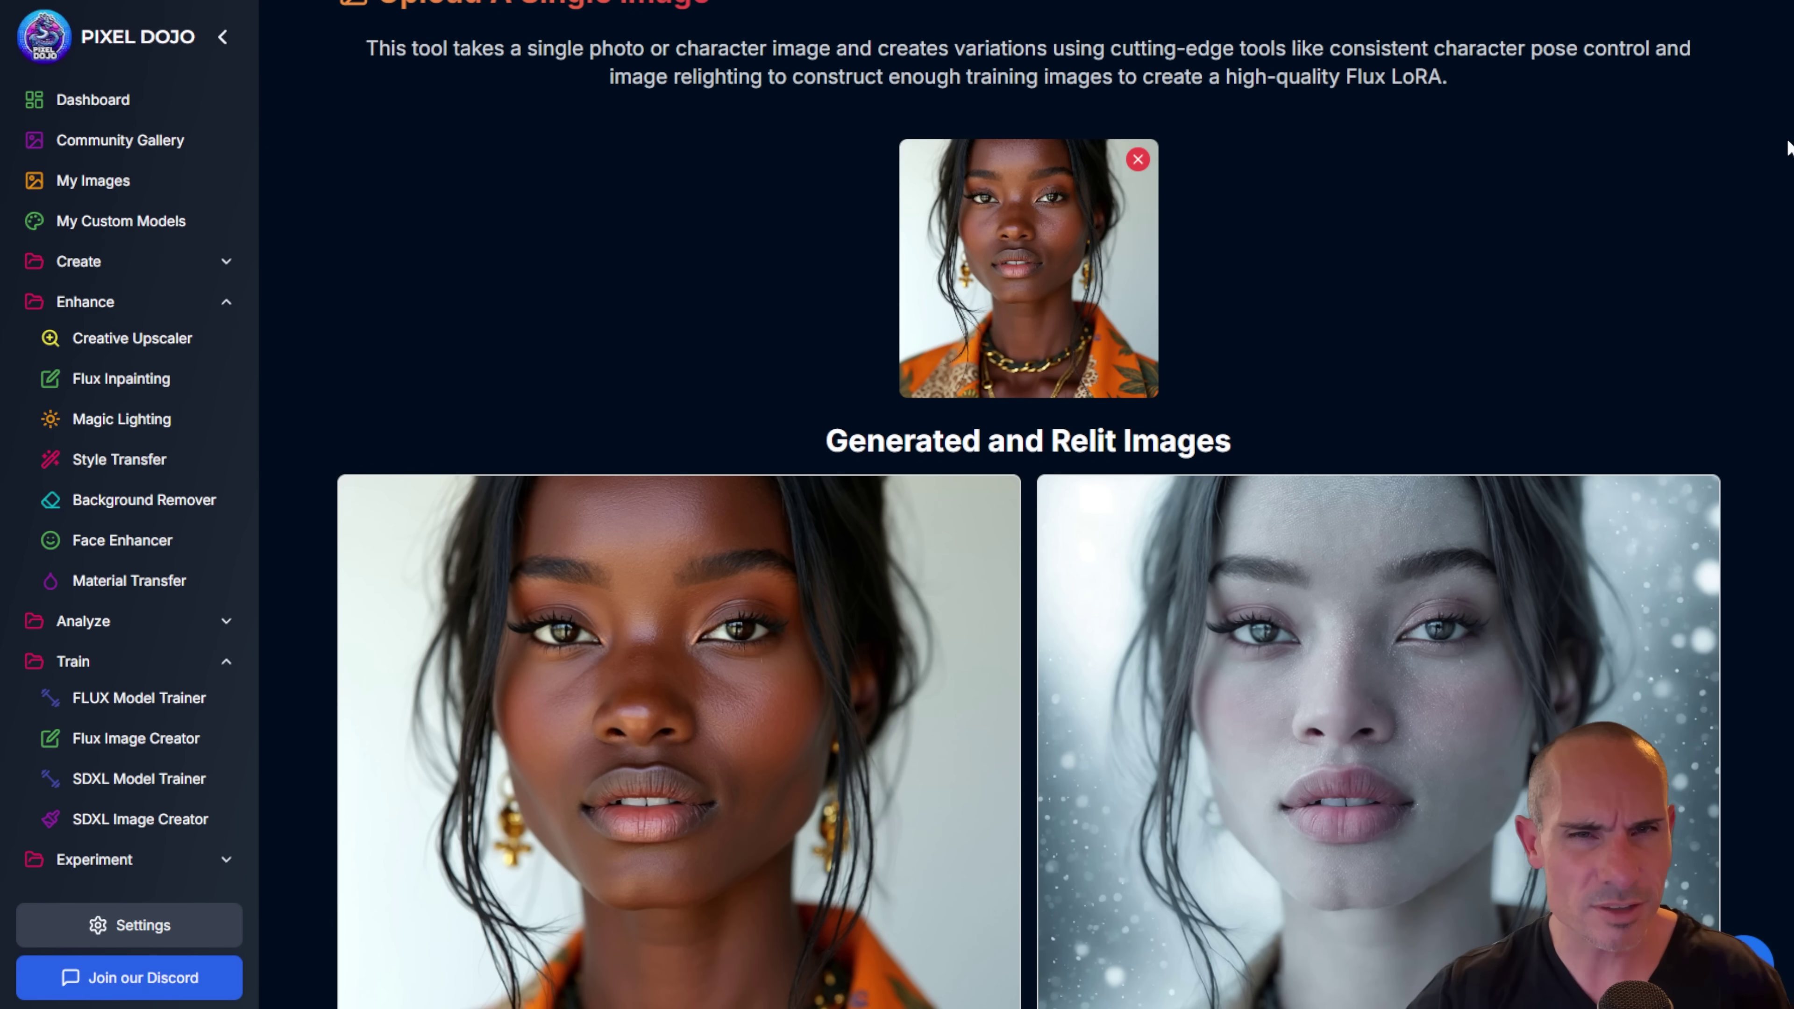
Step: Continue from the single-image LoRA's generated and relit images to training and review the form down to the experimental beta settings
{"action": "scroll", "coordinate": [1790, 149], "scroll_direction": "down", "scroll_amount": 4}
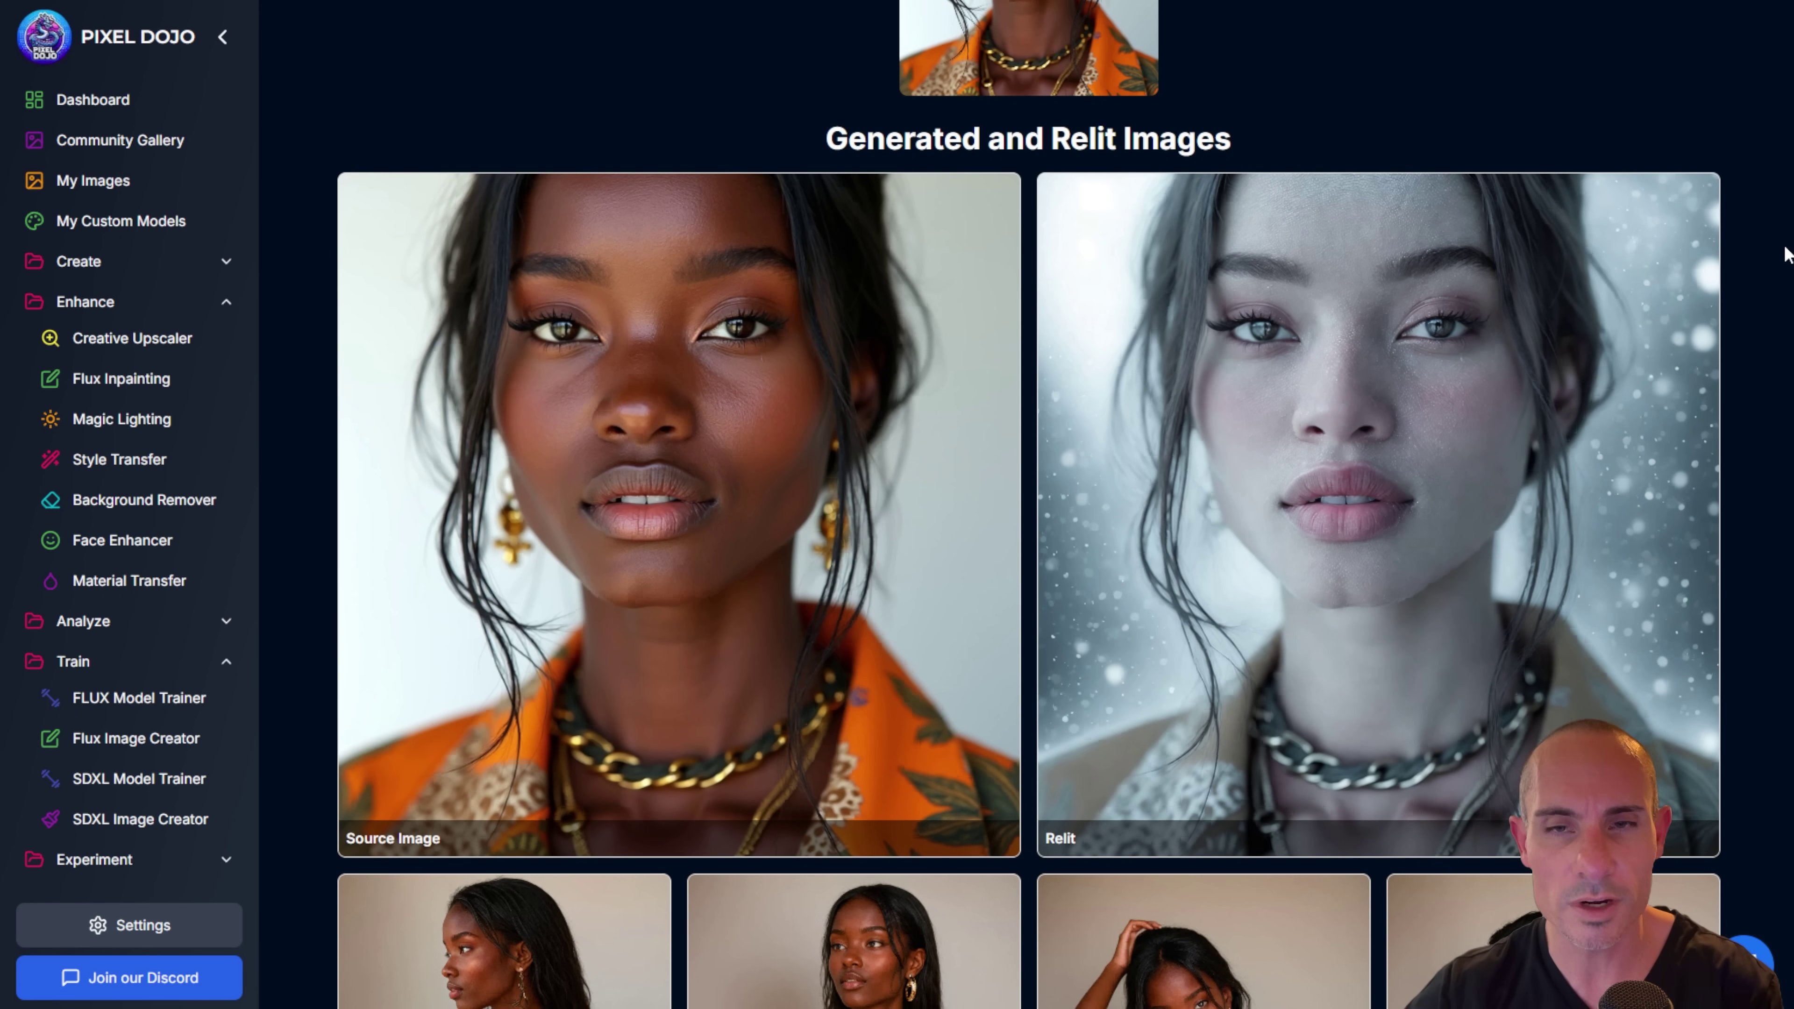
{"action": "scroll", "coordinate": [1788, 255], "scroll_direction": "down", "scroll_amount": 10}
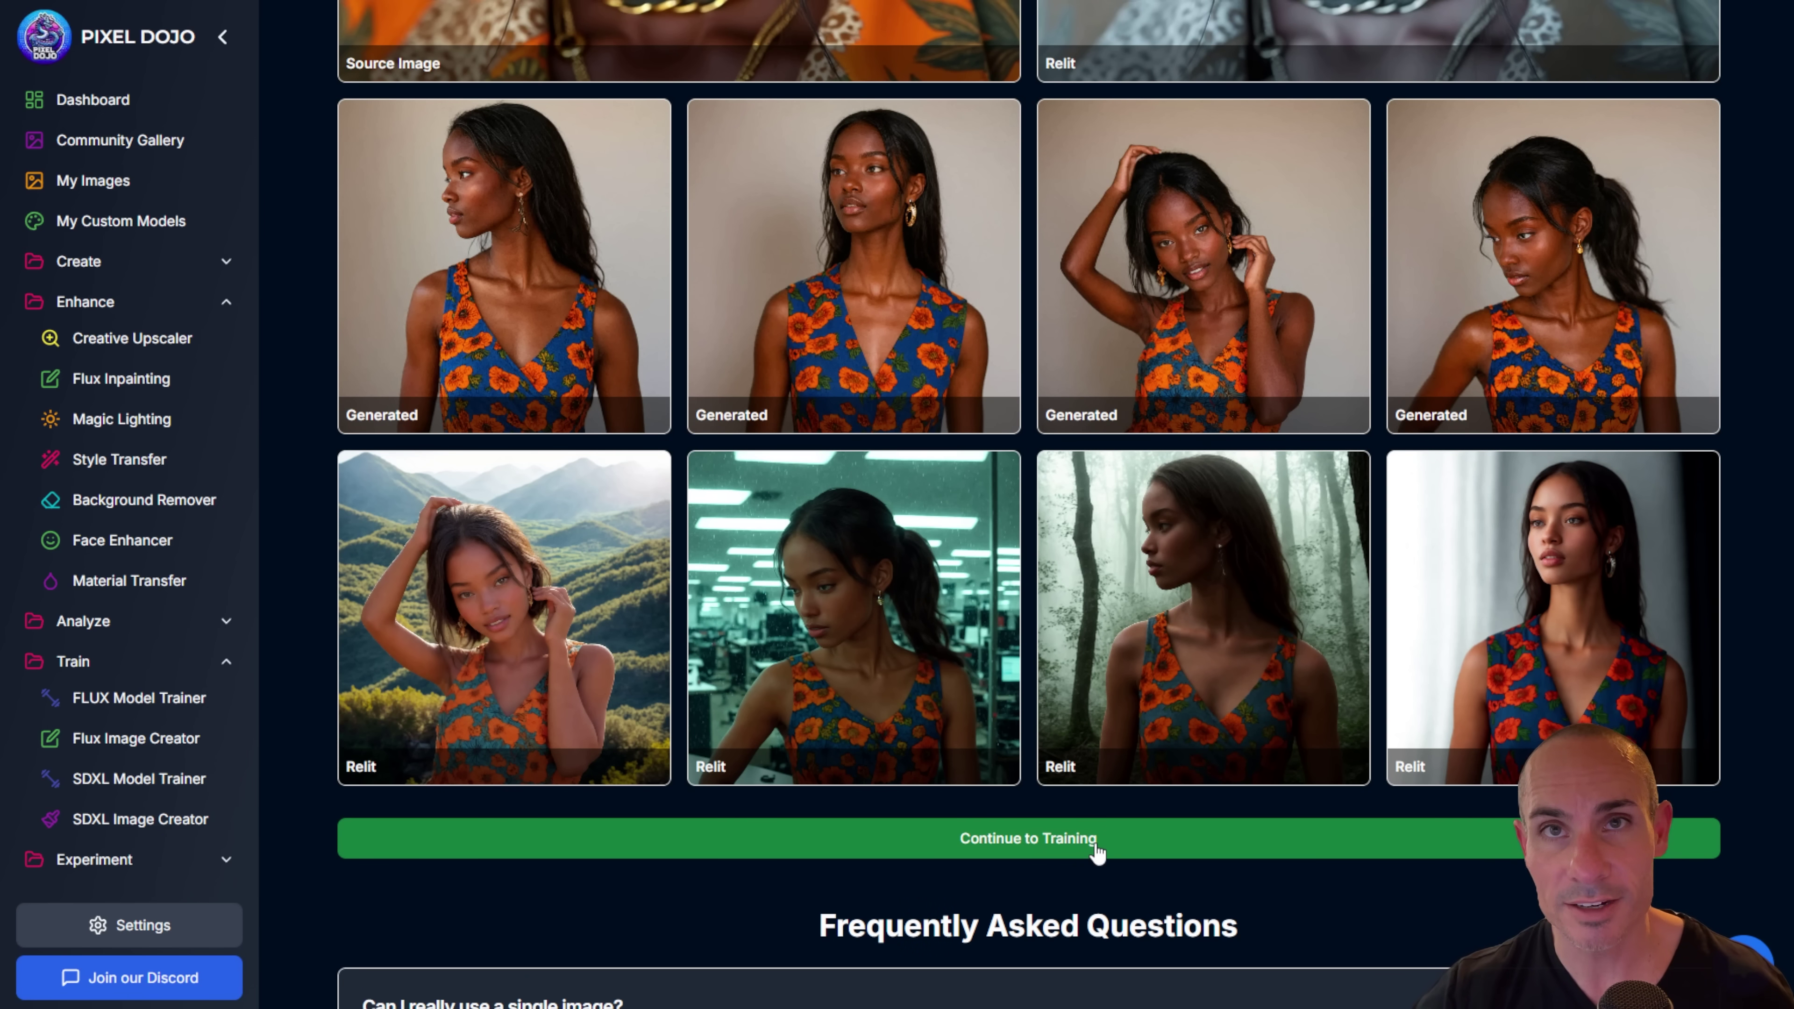
{"action": "left_click", "coordinate": [1027, 843]}
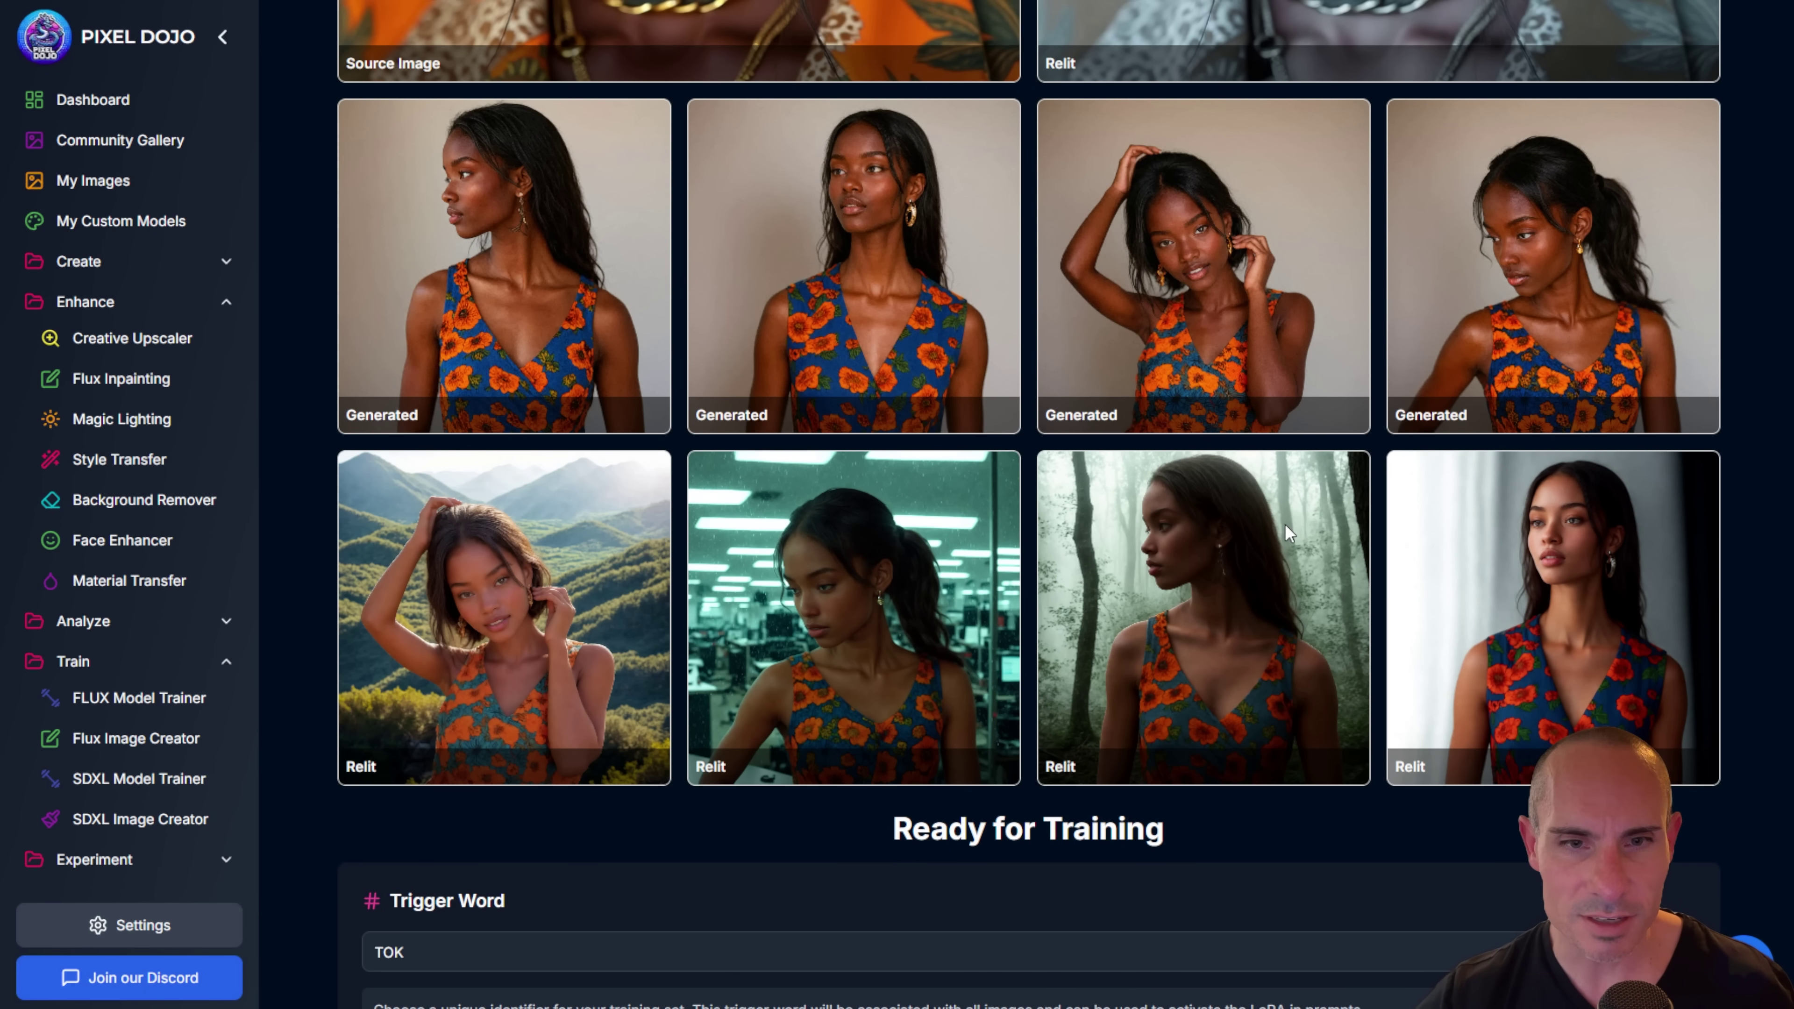
{"action": "scroll", "coordinate": [1289, 533], "scroll_direction": "down", "scroll_amount": 10}
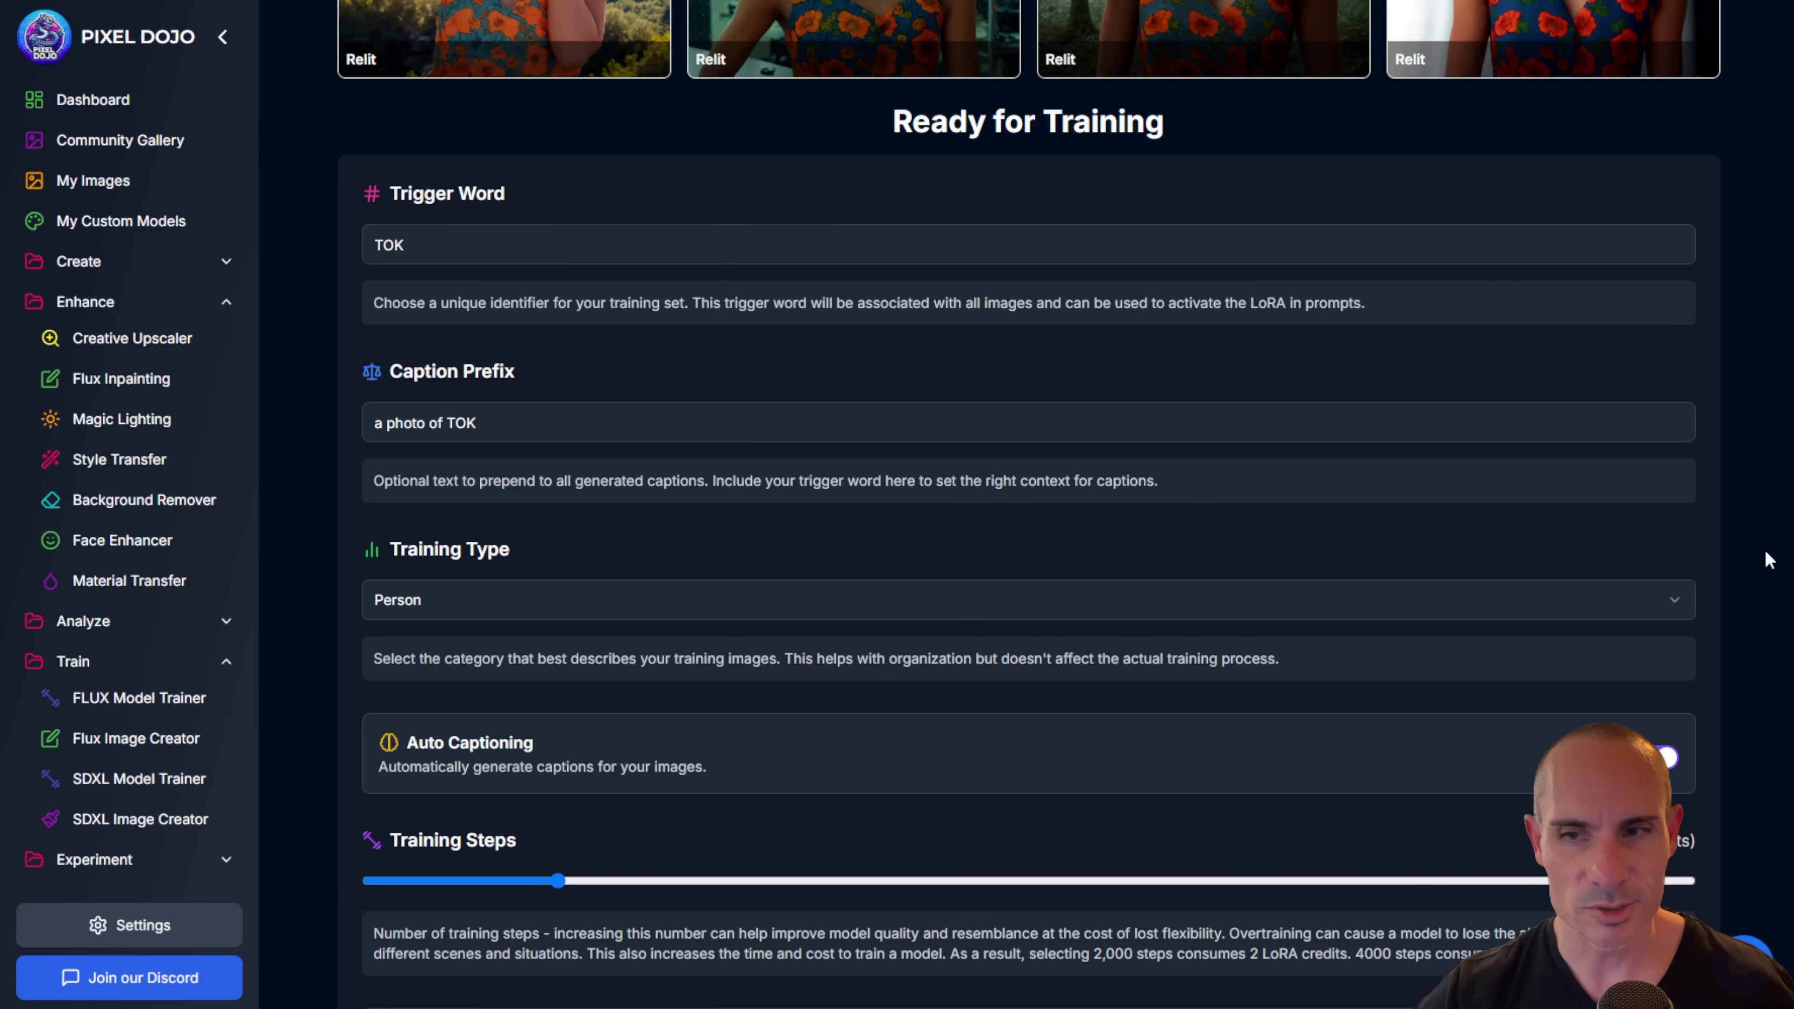
{"action": "scroll", "coordinate": [1017, 505], "scroll_direction": "down", "scroll_amount": 5}
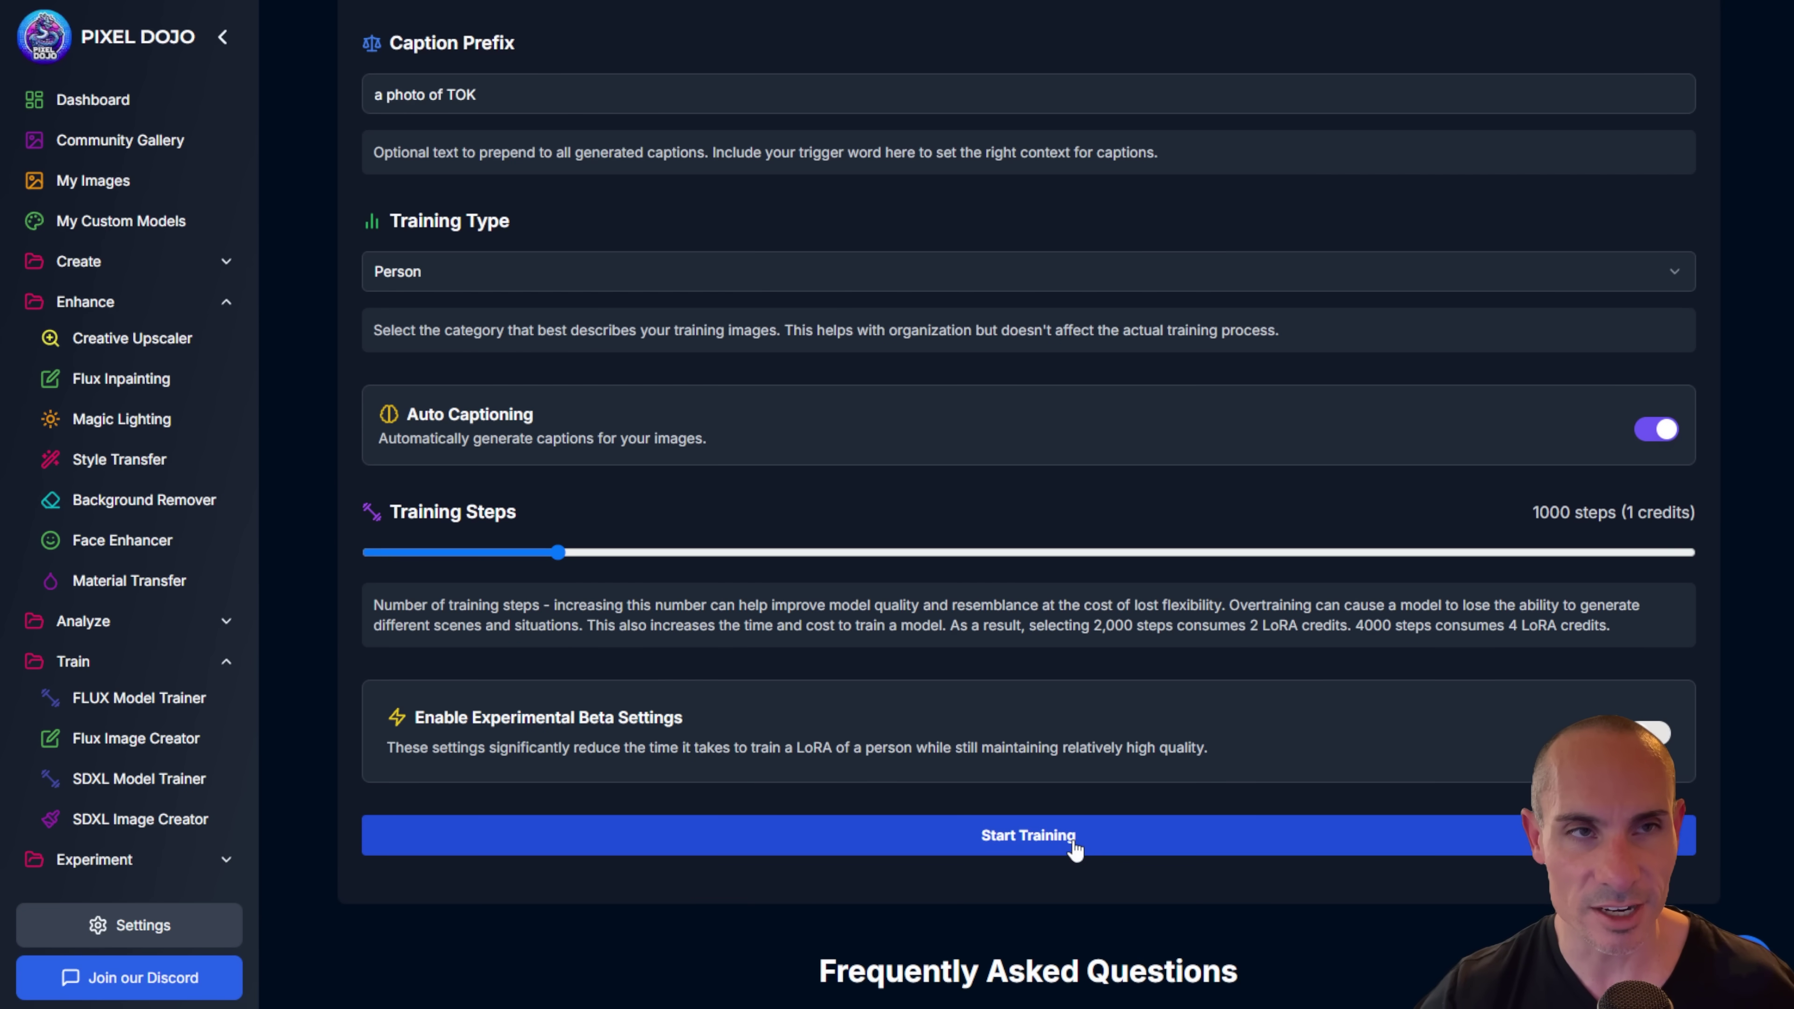
Step: Open My Custom Models and look through the list of trained models
{"action": "left_click", "coordinate": [156, 227]}
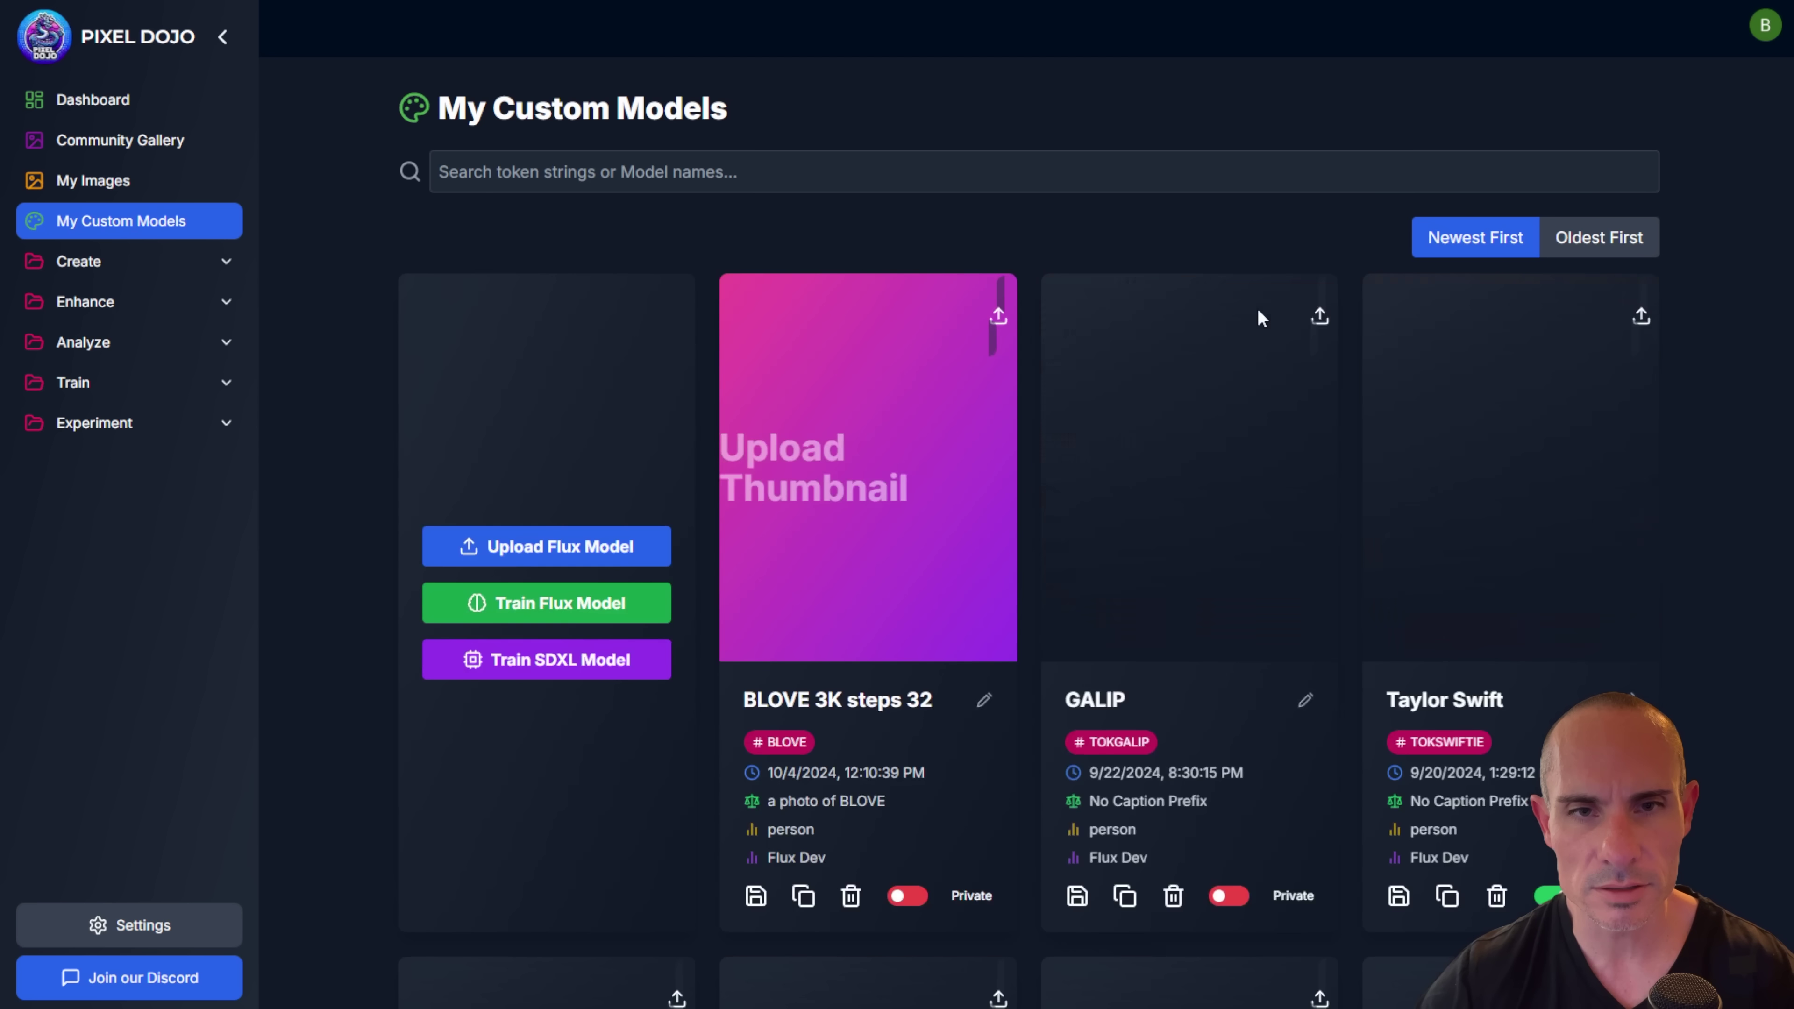
{"action": "scroll", "coordinate": [1381, 382], "scroll_direction": "down", "scroll_amount": 15}
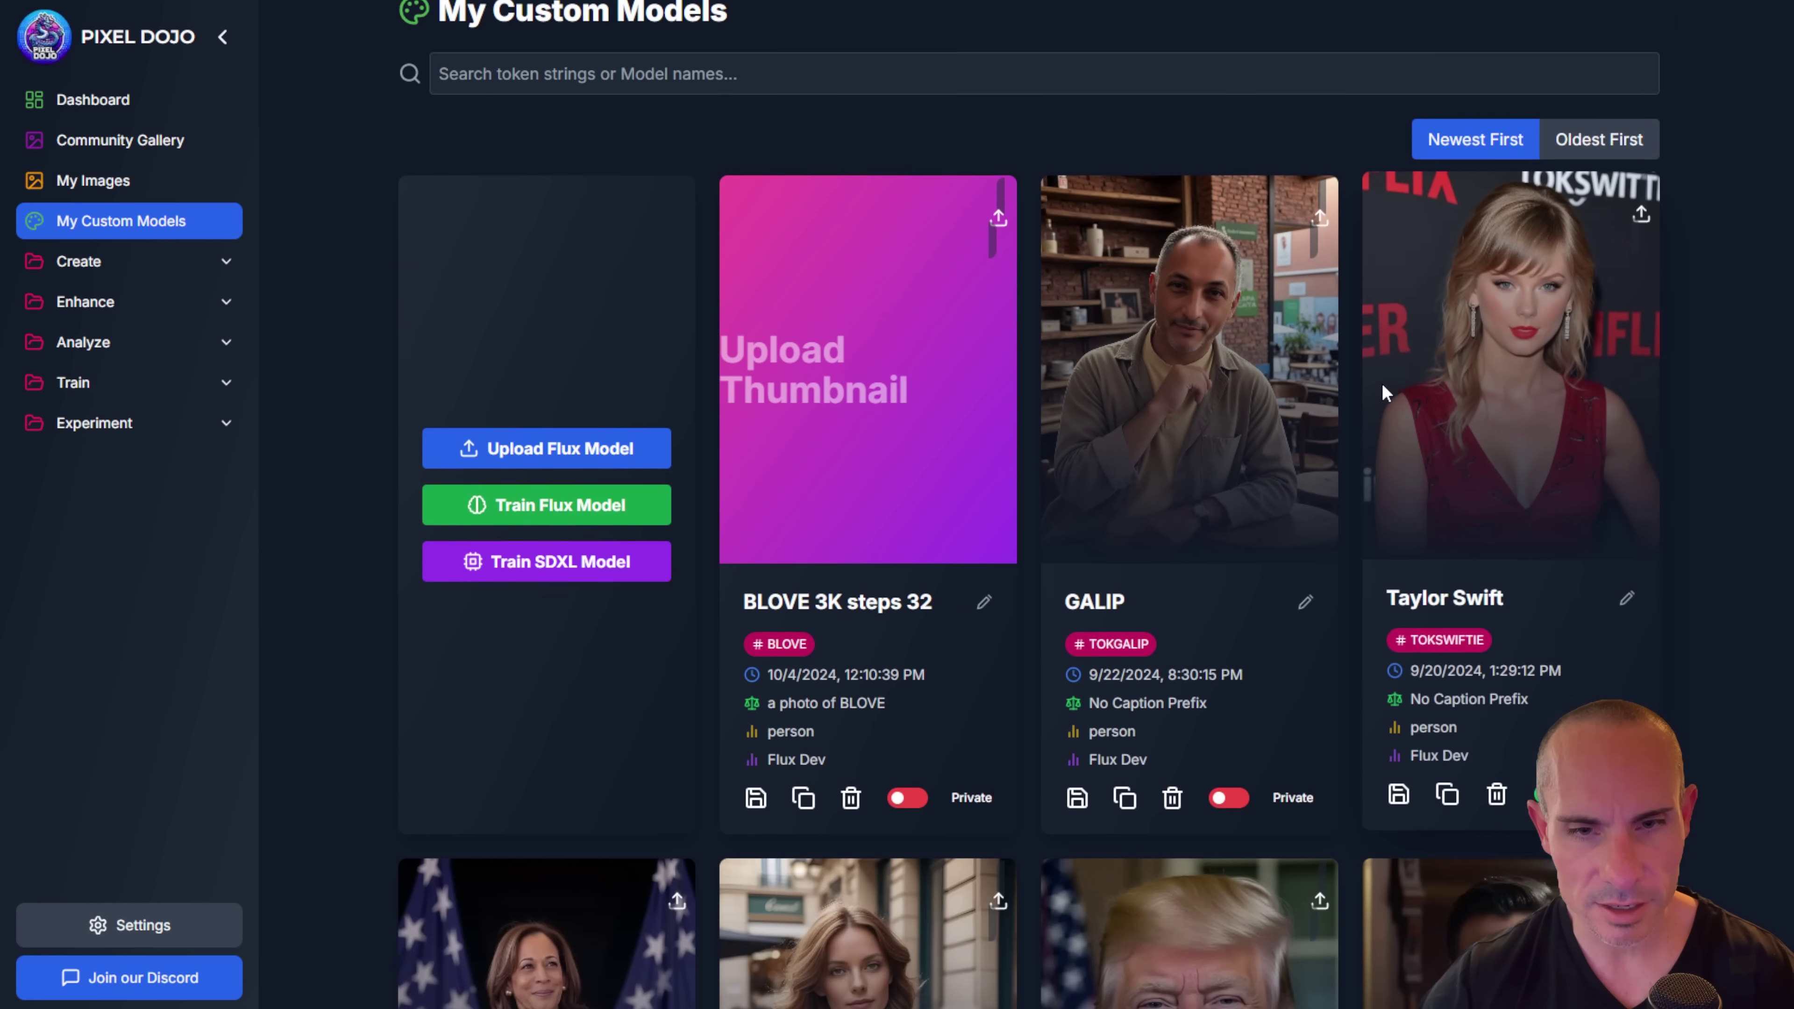
{"action": "scroll", "coordinate": [1381, 382], "scroll_direction": "up", "scroll_amount": 15}
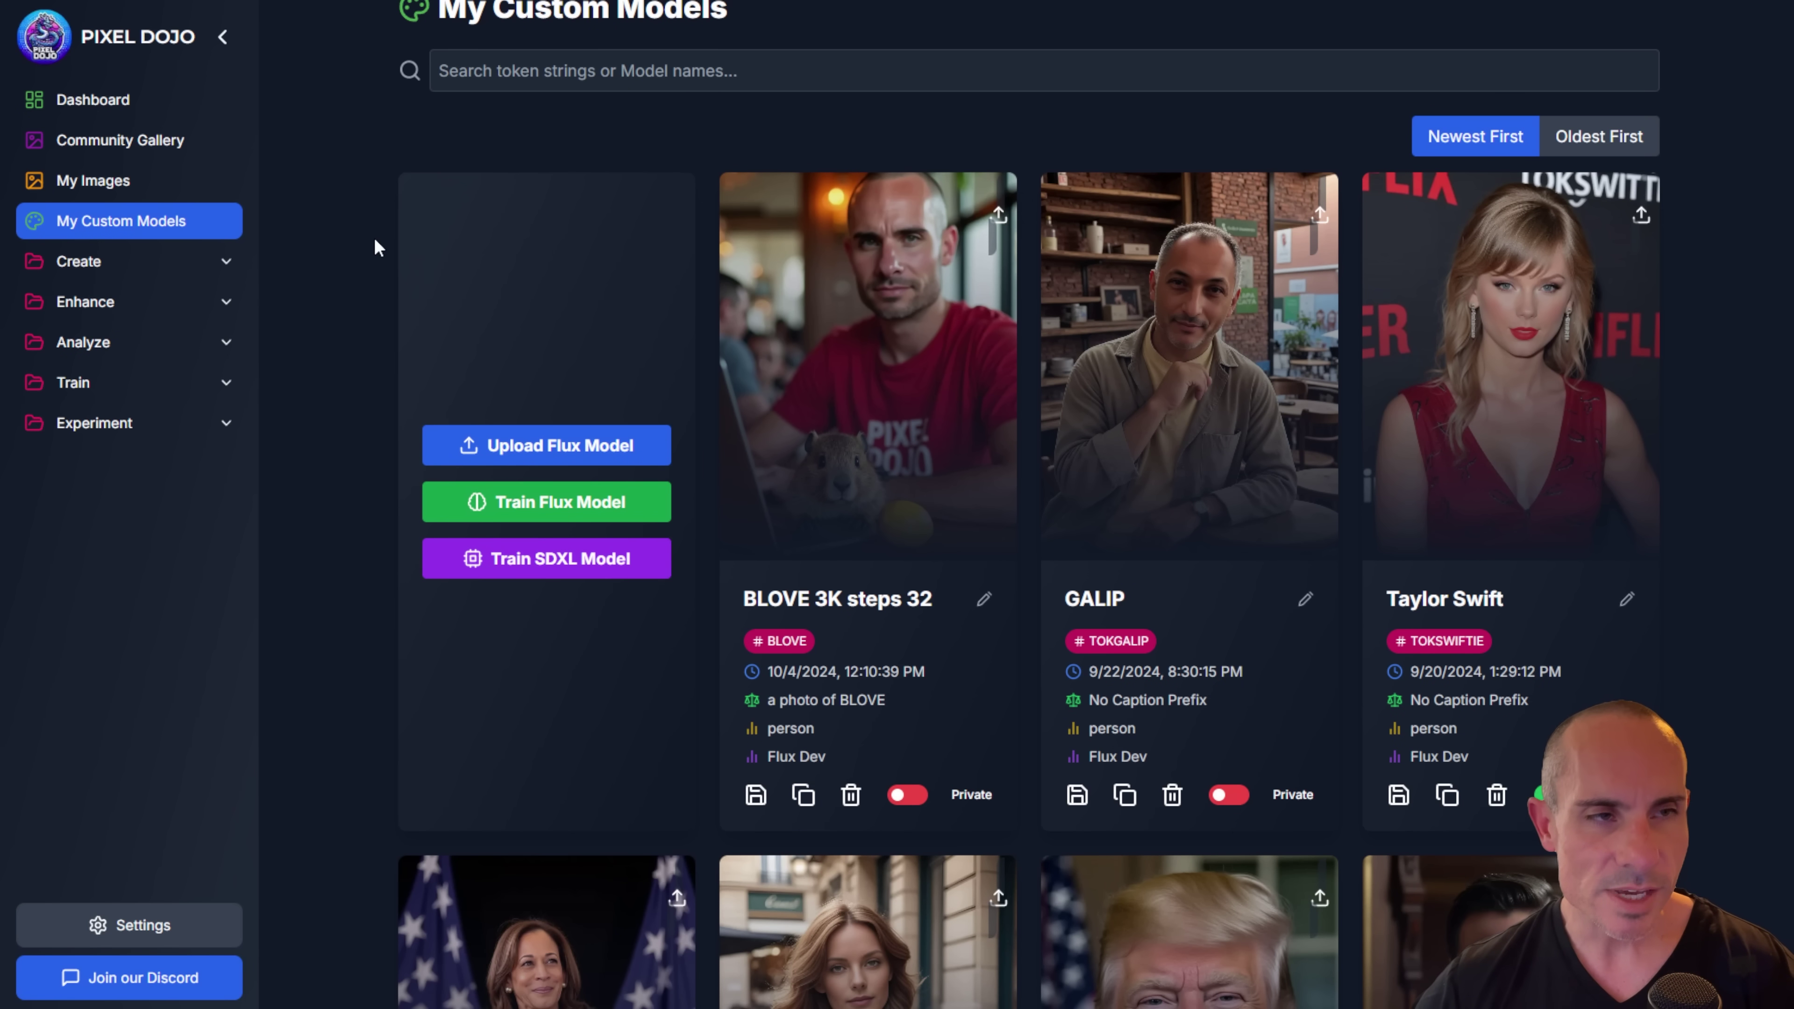
Step: Open the Flux Image Creator and select the Flux Dev/LoRA model
{"action": "left_click", "coordinate": [212, 270]}
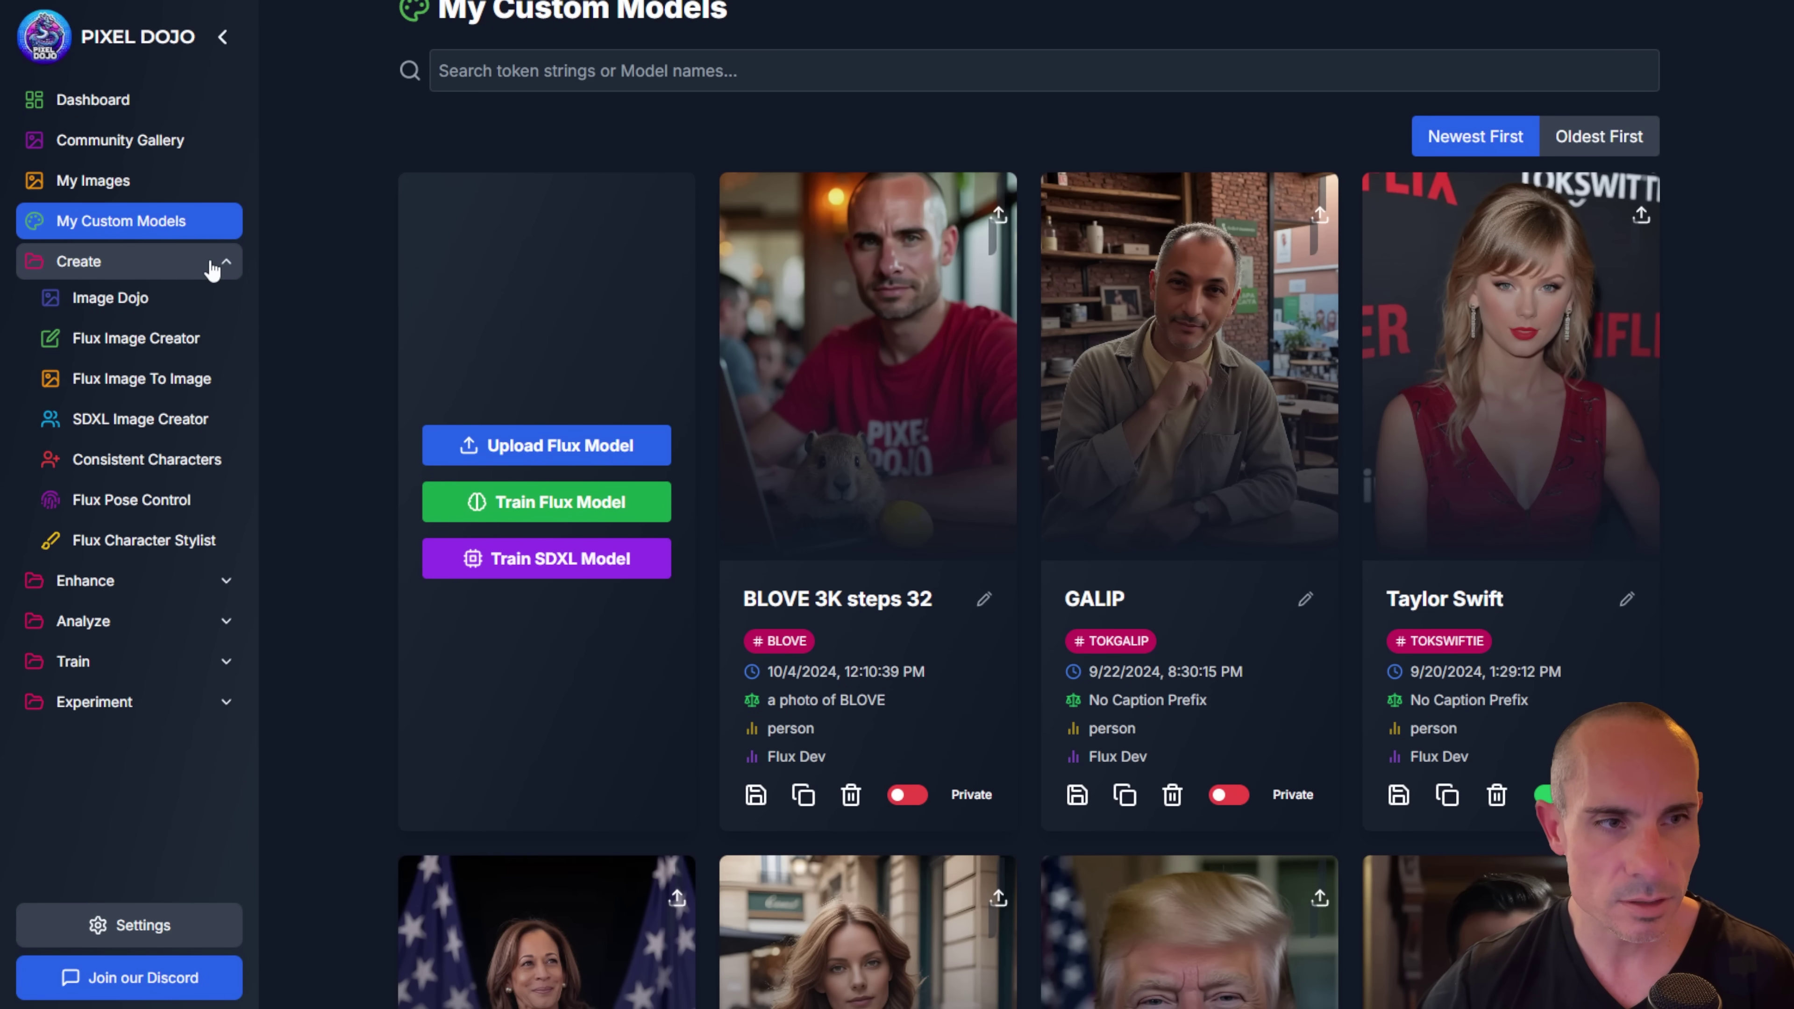
{"action": "left_click", "coordinate": [159, 346]}
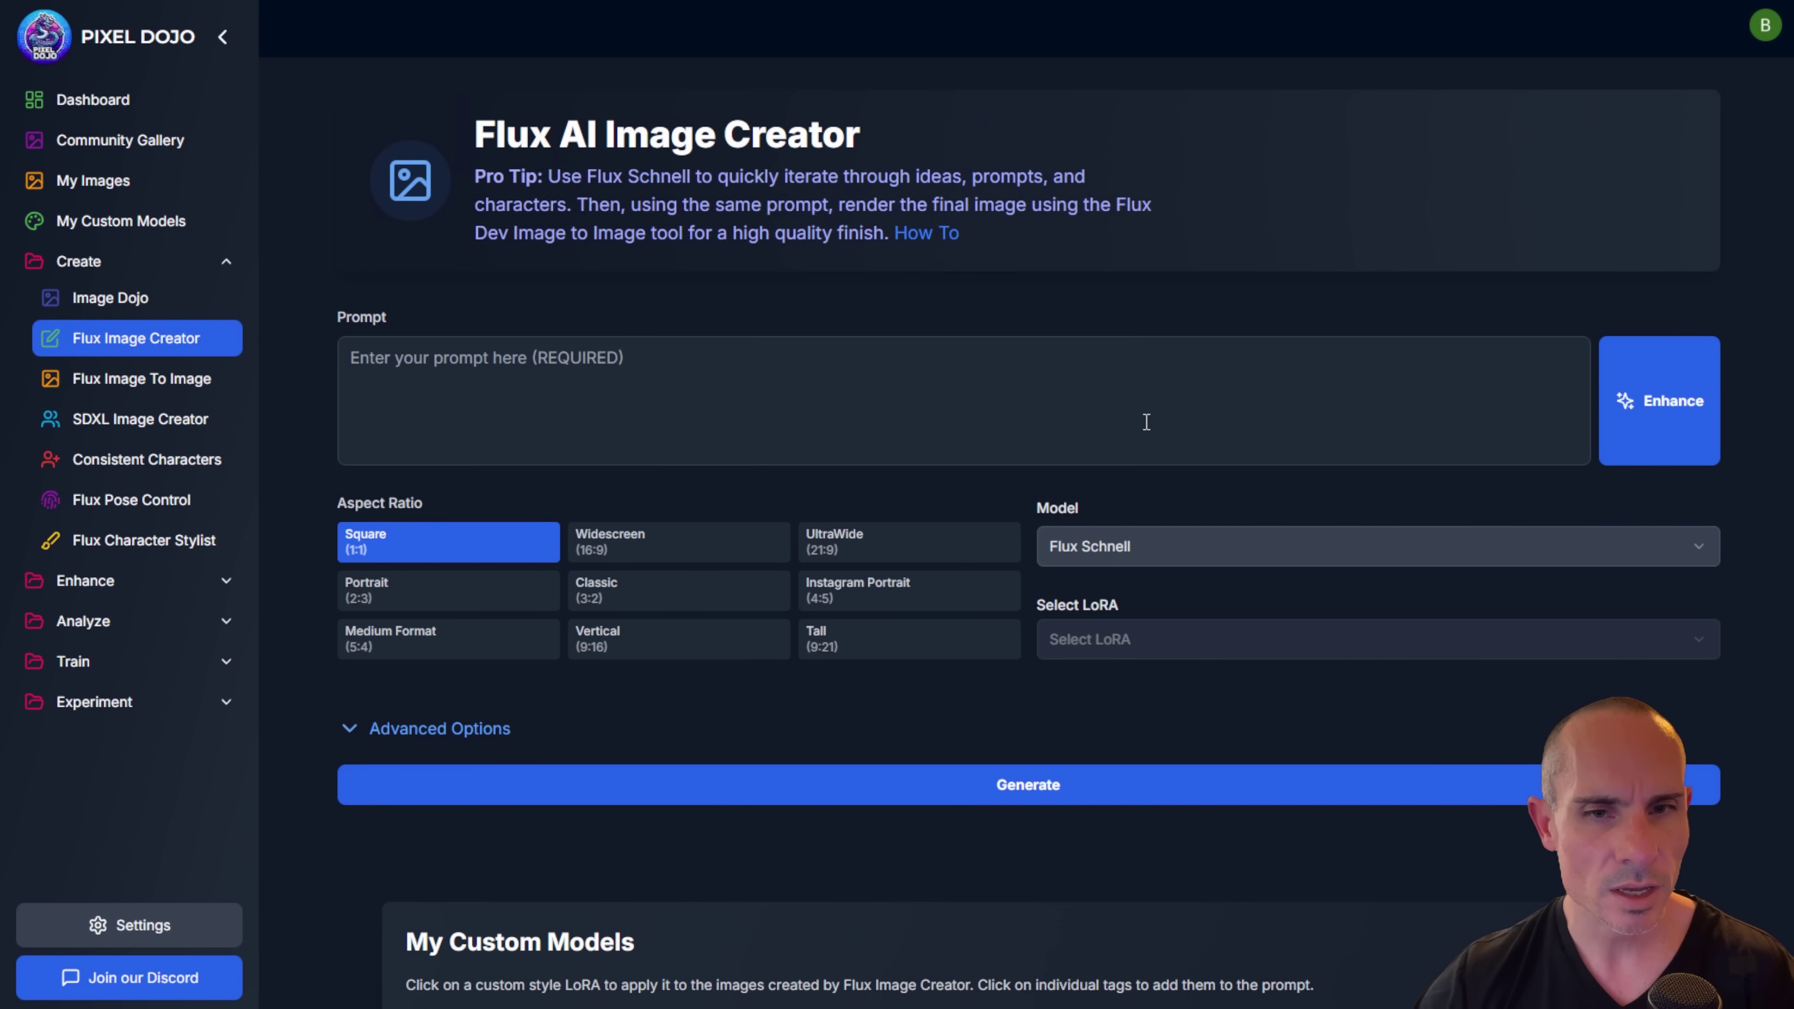
{"action": "left_click", "coordinate": [1176, 550]}
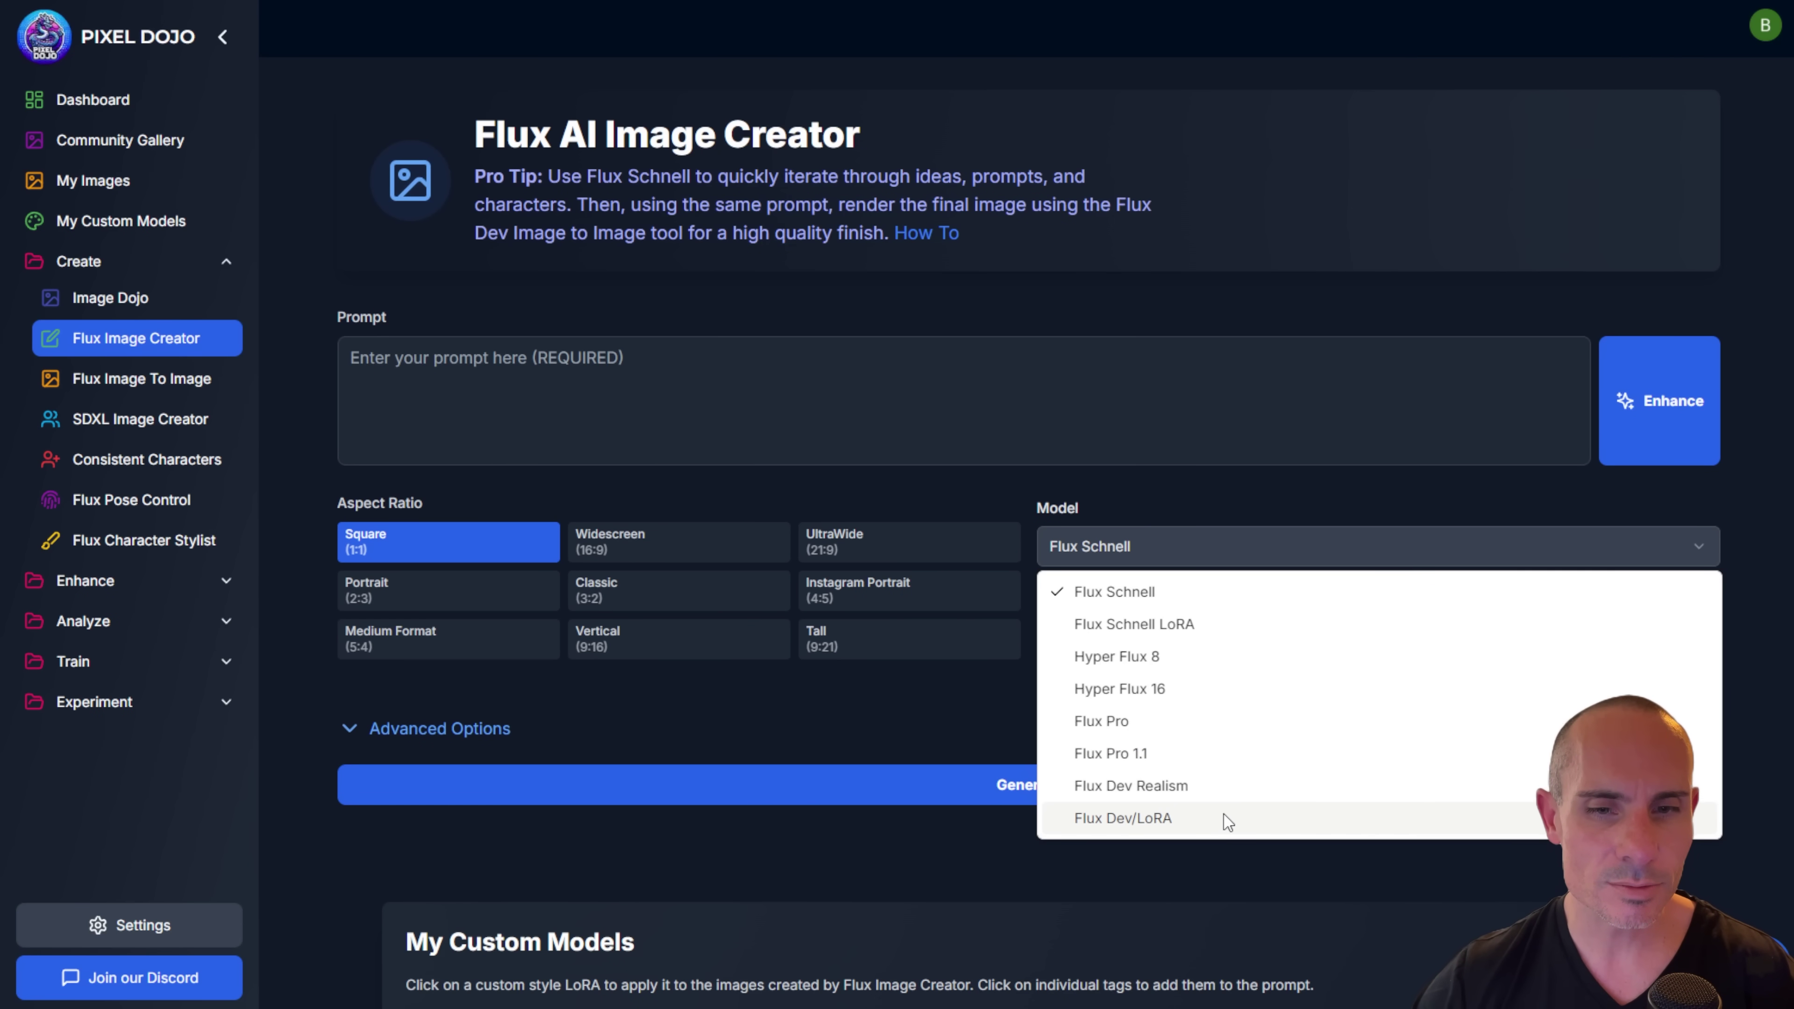
{"action": "left_click", "coordinate": [1155, 820]}
Step: Apply the custom model BLOVE 3K steps 32 to the image generation
{"action": "scroll", "coordinate": [1145, 666], "scroll_direction": "down", "scroll_amount": 8}
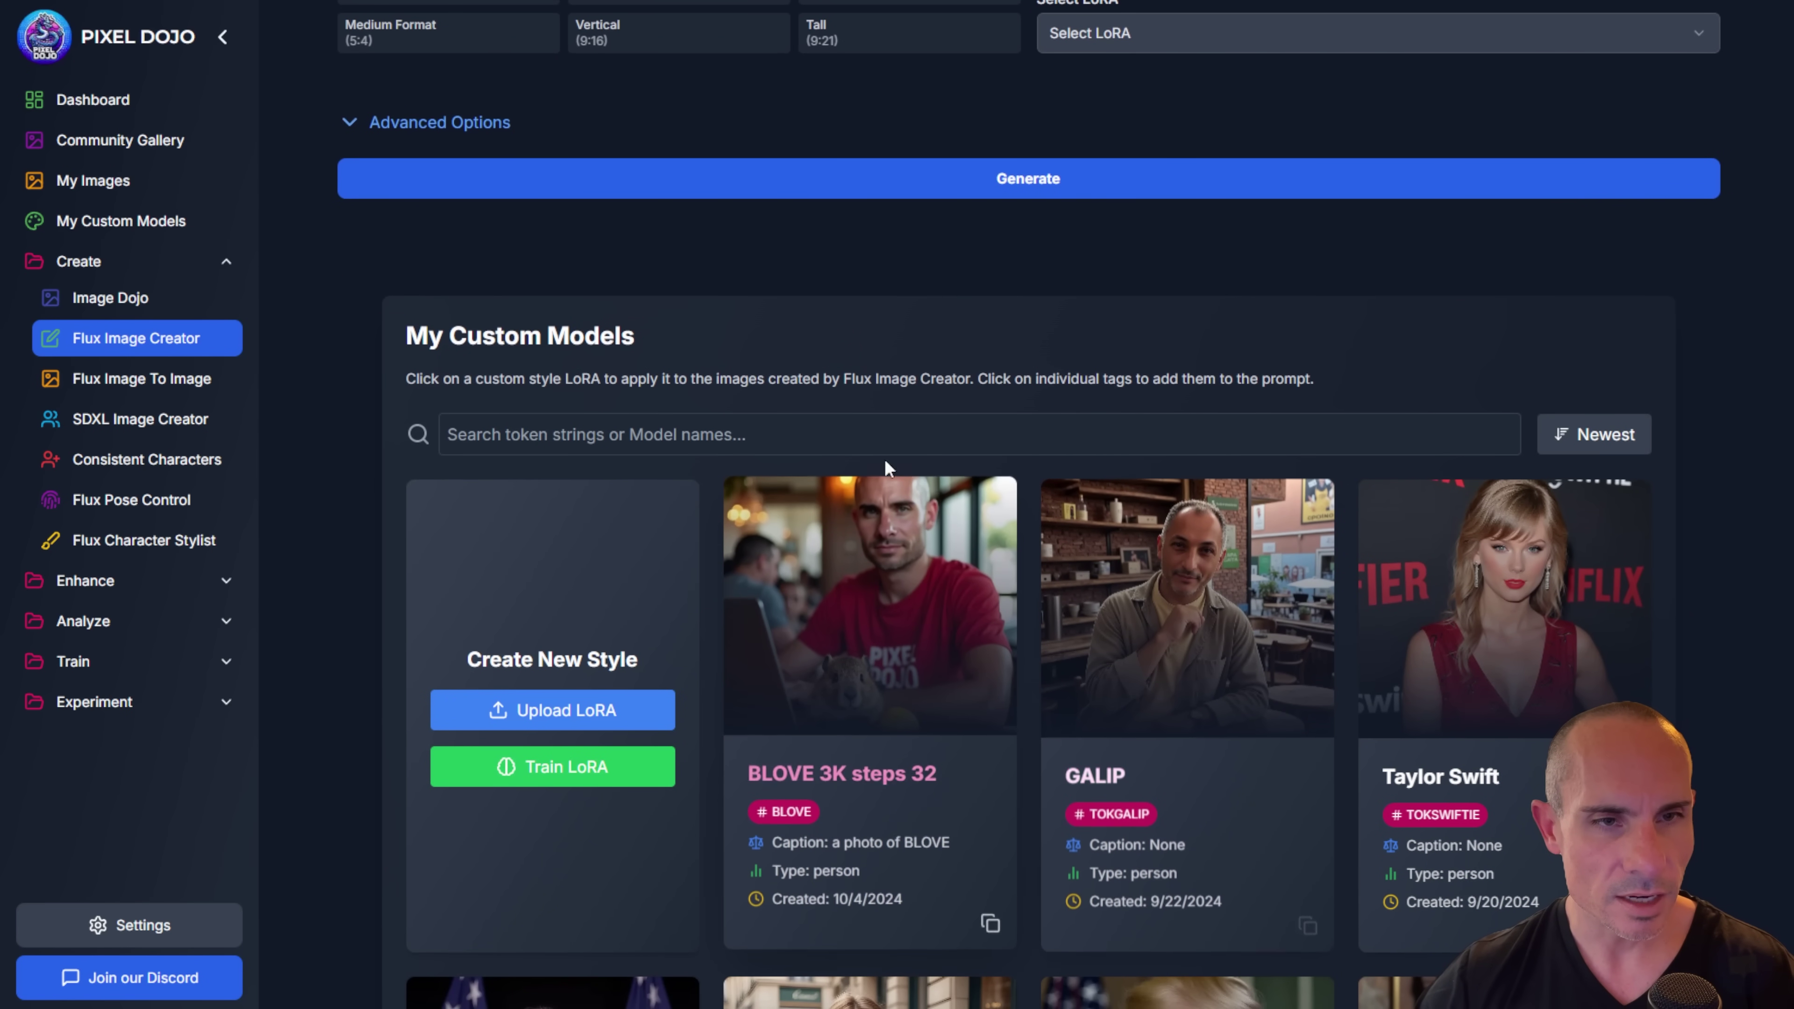
{"action": "left_click", "coordinate": [651, 431]}
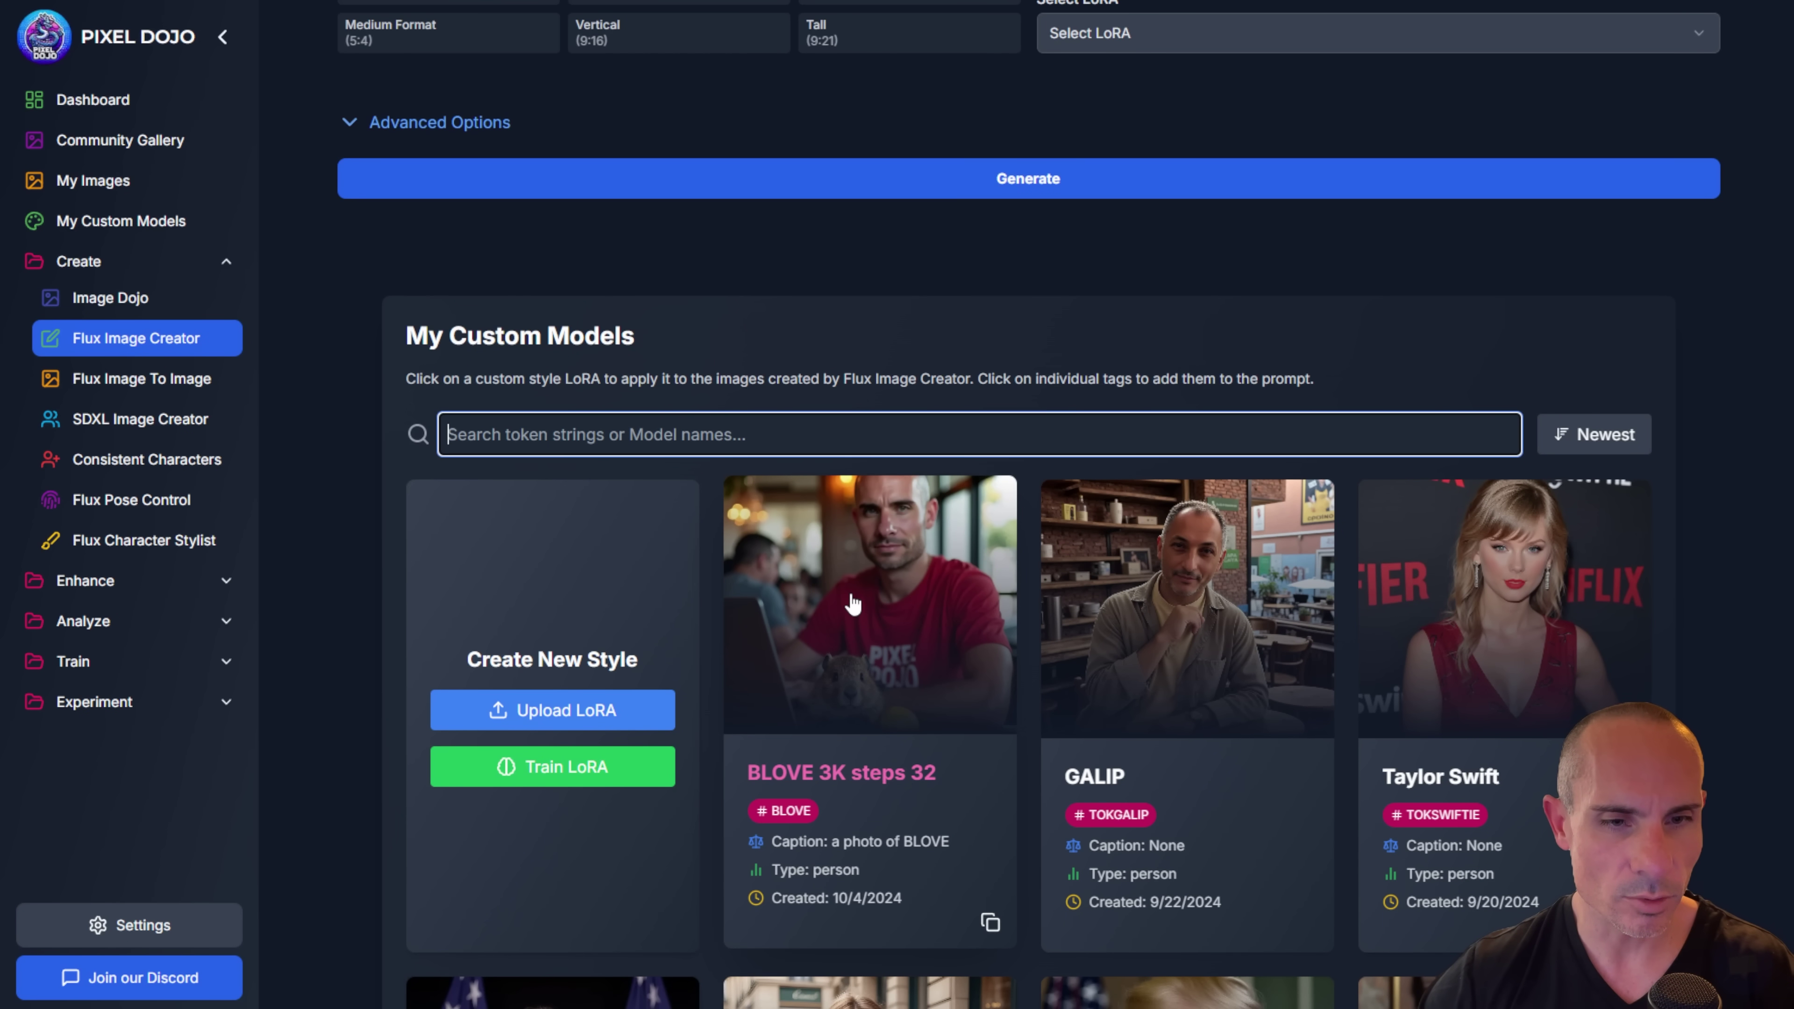
{"action": "left_click", "coordinate": [899, 640]}
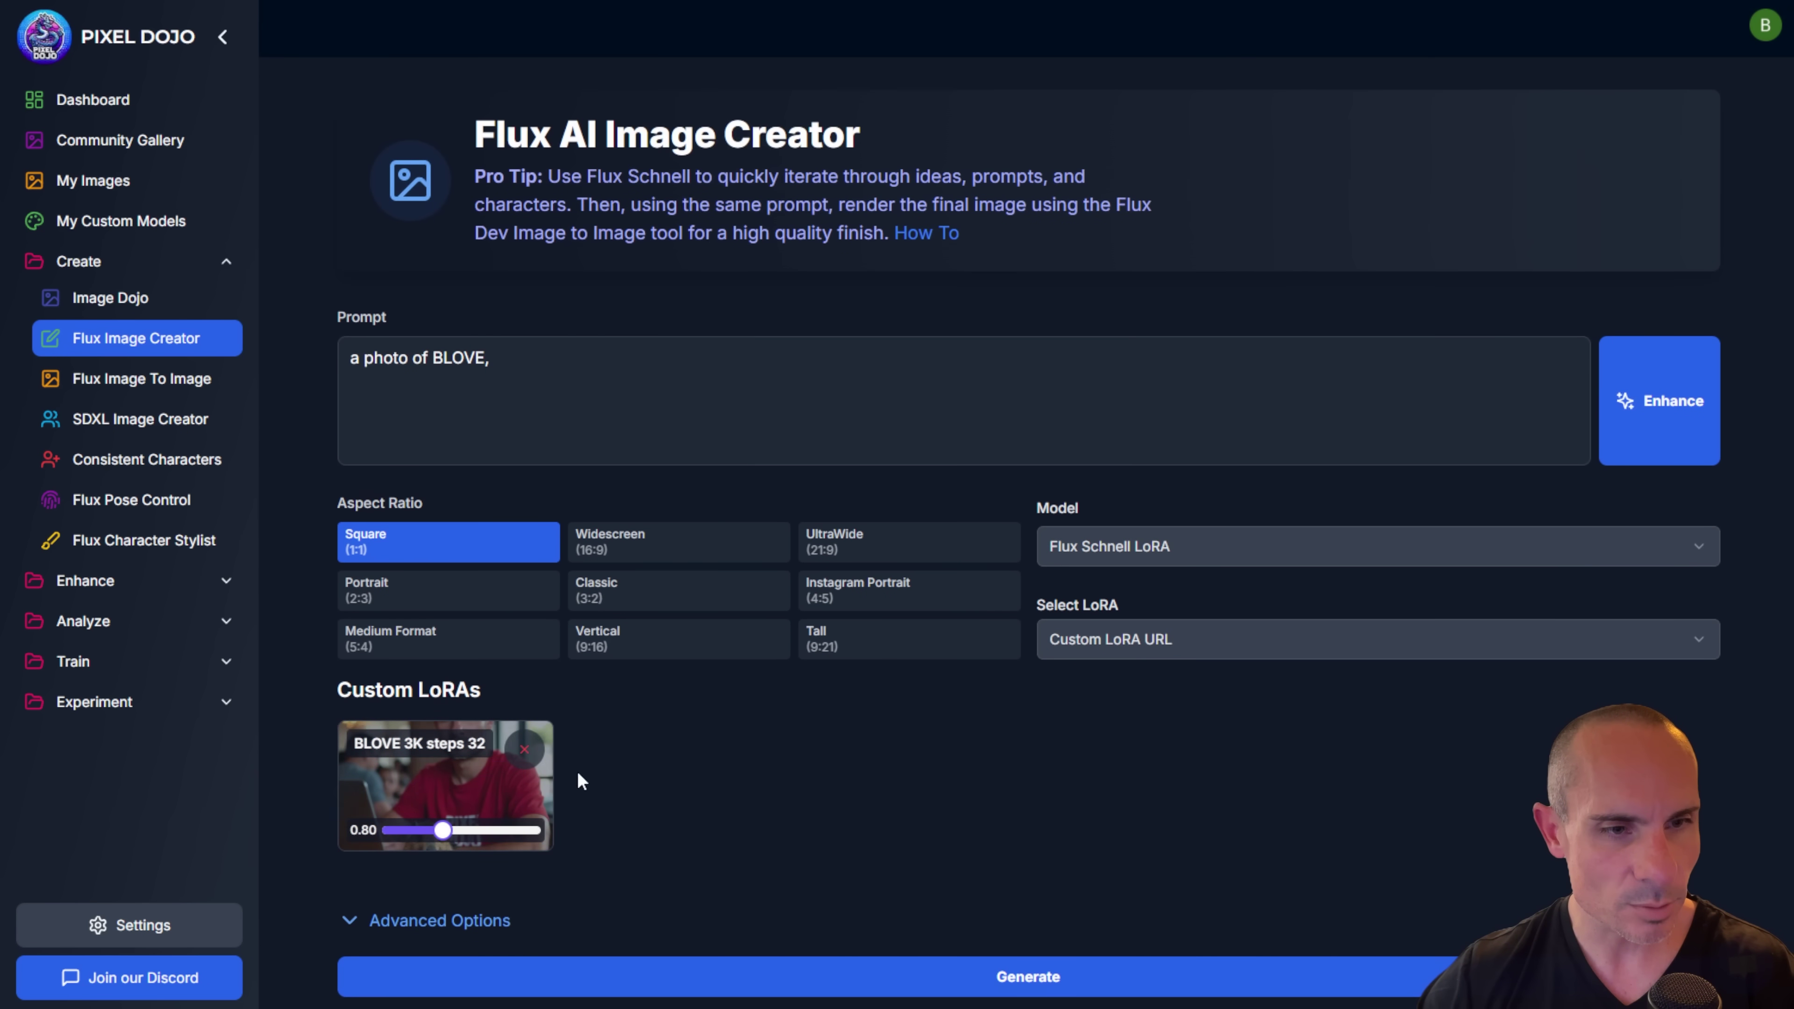
Step: Prompt "a photo of BLOVE man, sitting in a cafe in lisbon, wearing a red shirt that says PIXEL DOJO, with short buzzed hair" and choose Instagram Portrait
{"action": "left_click", "coordinate": [515, 356]}
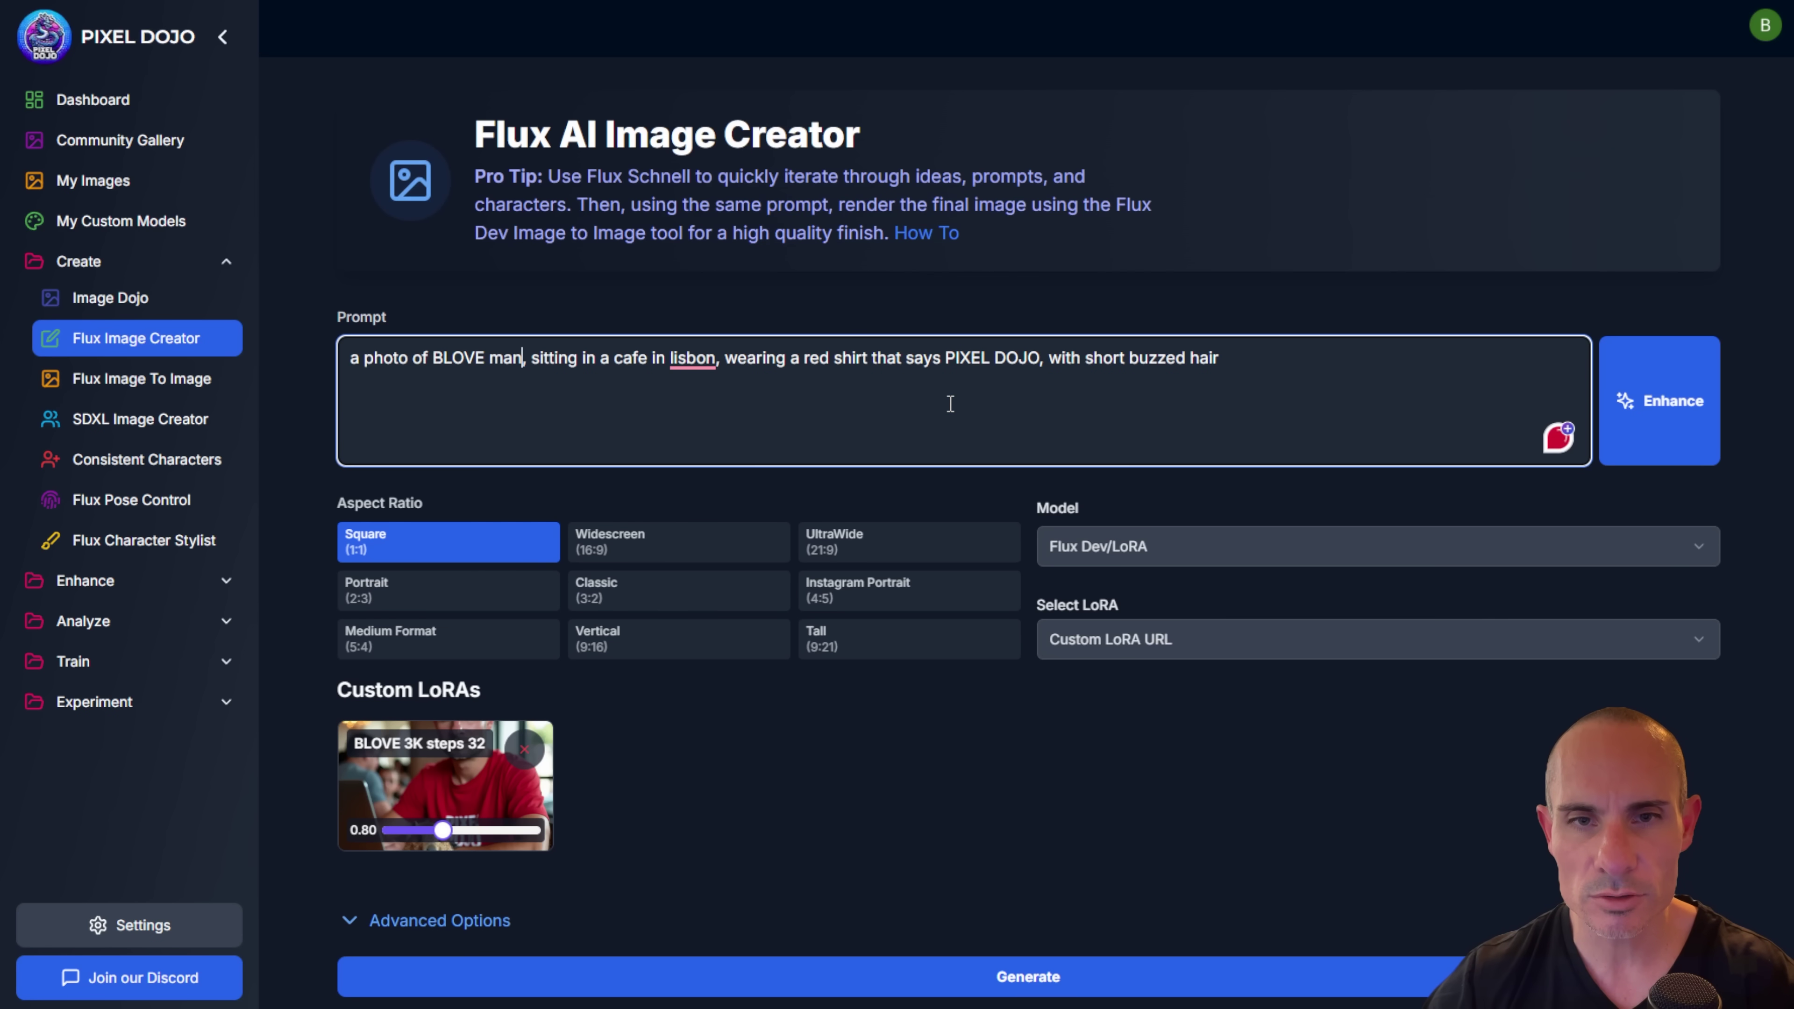
{"action": "left_click", "coordinate": [901, 599]}
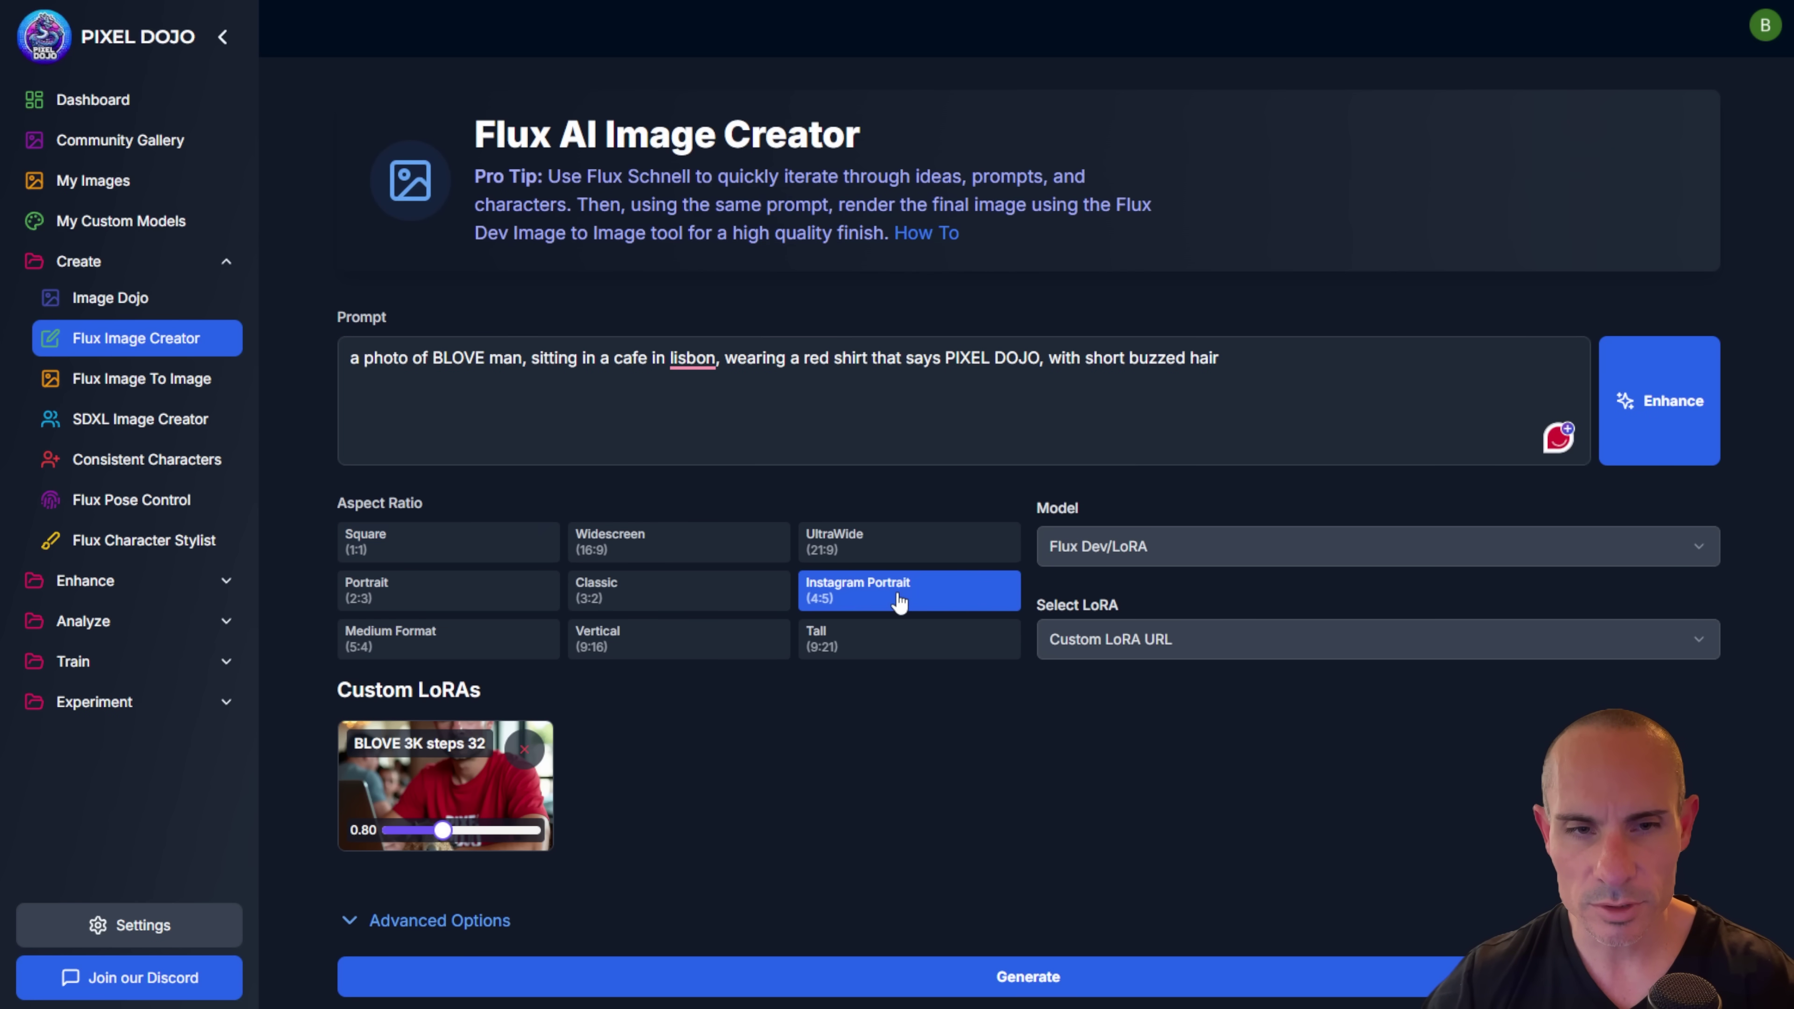
Step: Review the advanced options and generate the Instagram Portrait image with the BLOVE 3K steps 32 LoRA
{"action": "scroll", "coordinate": [973, 796], "scroll_direction": "down", "scroll_amount": 3}
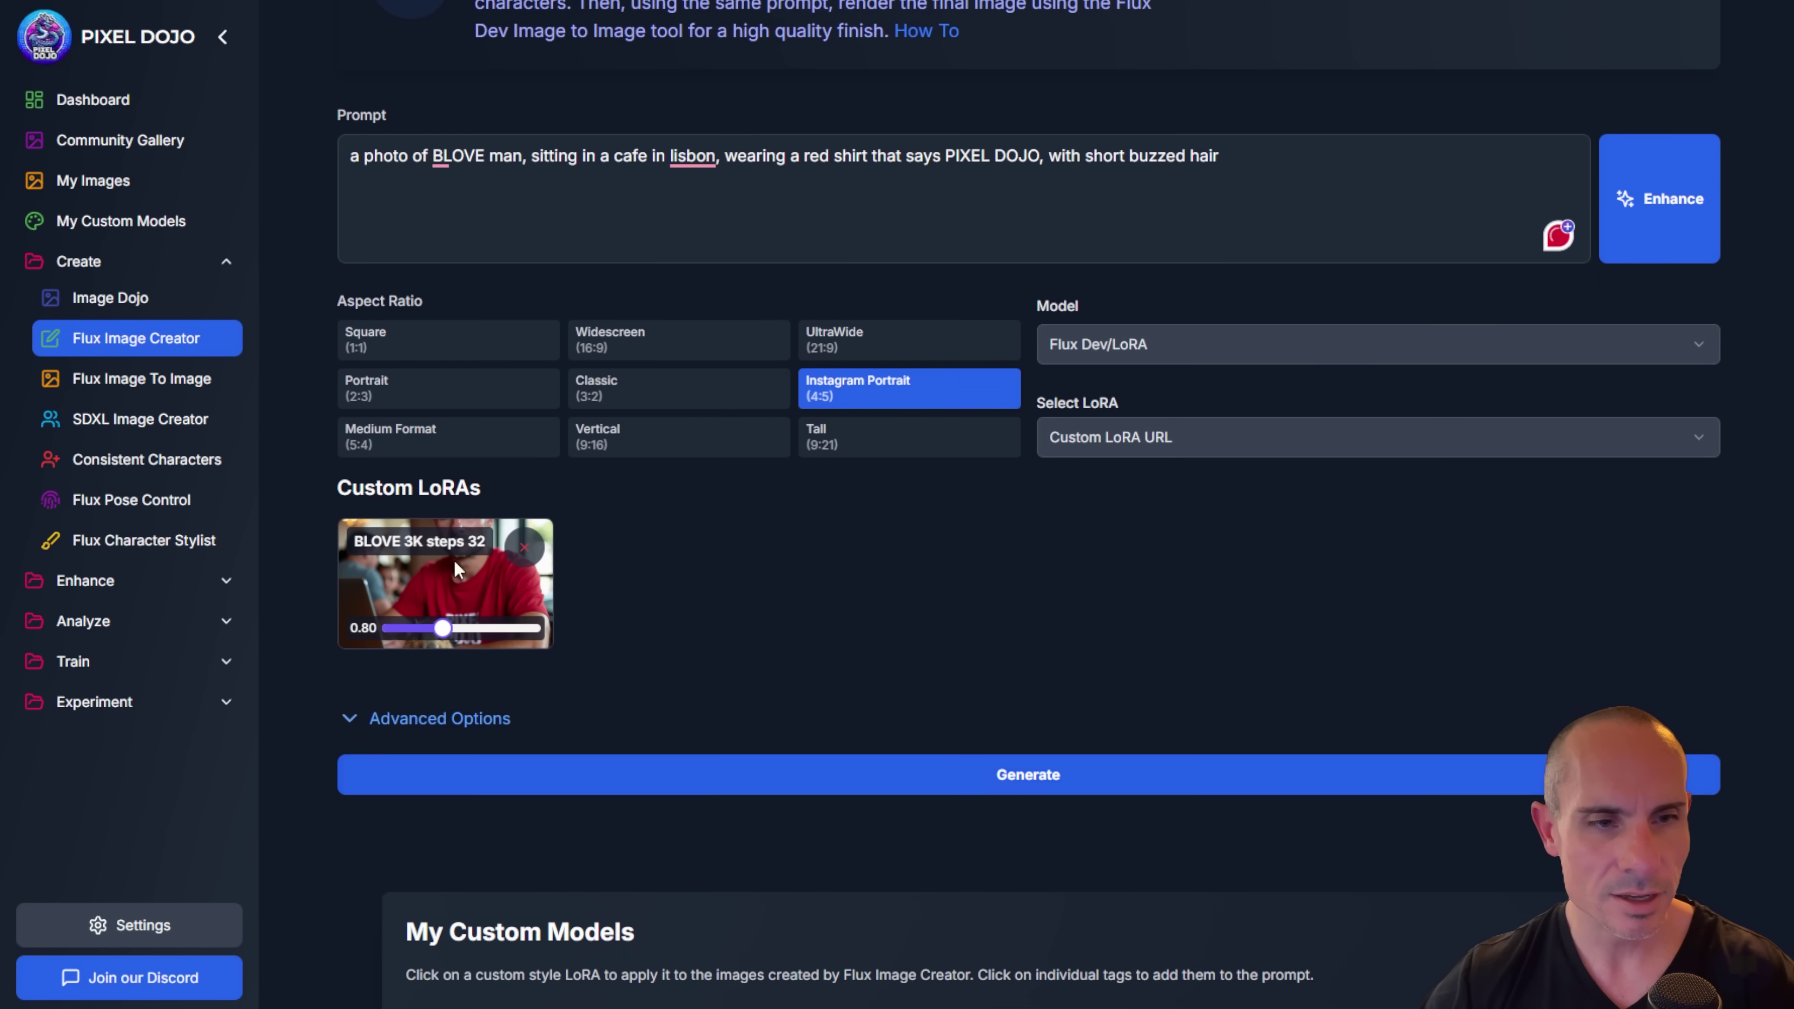
{"action": "left_click", "coordinate": [437, 721]}
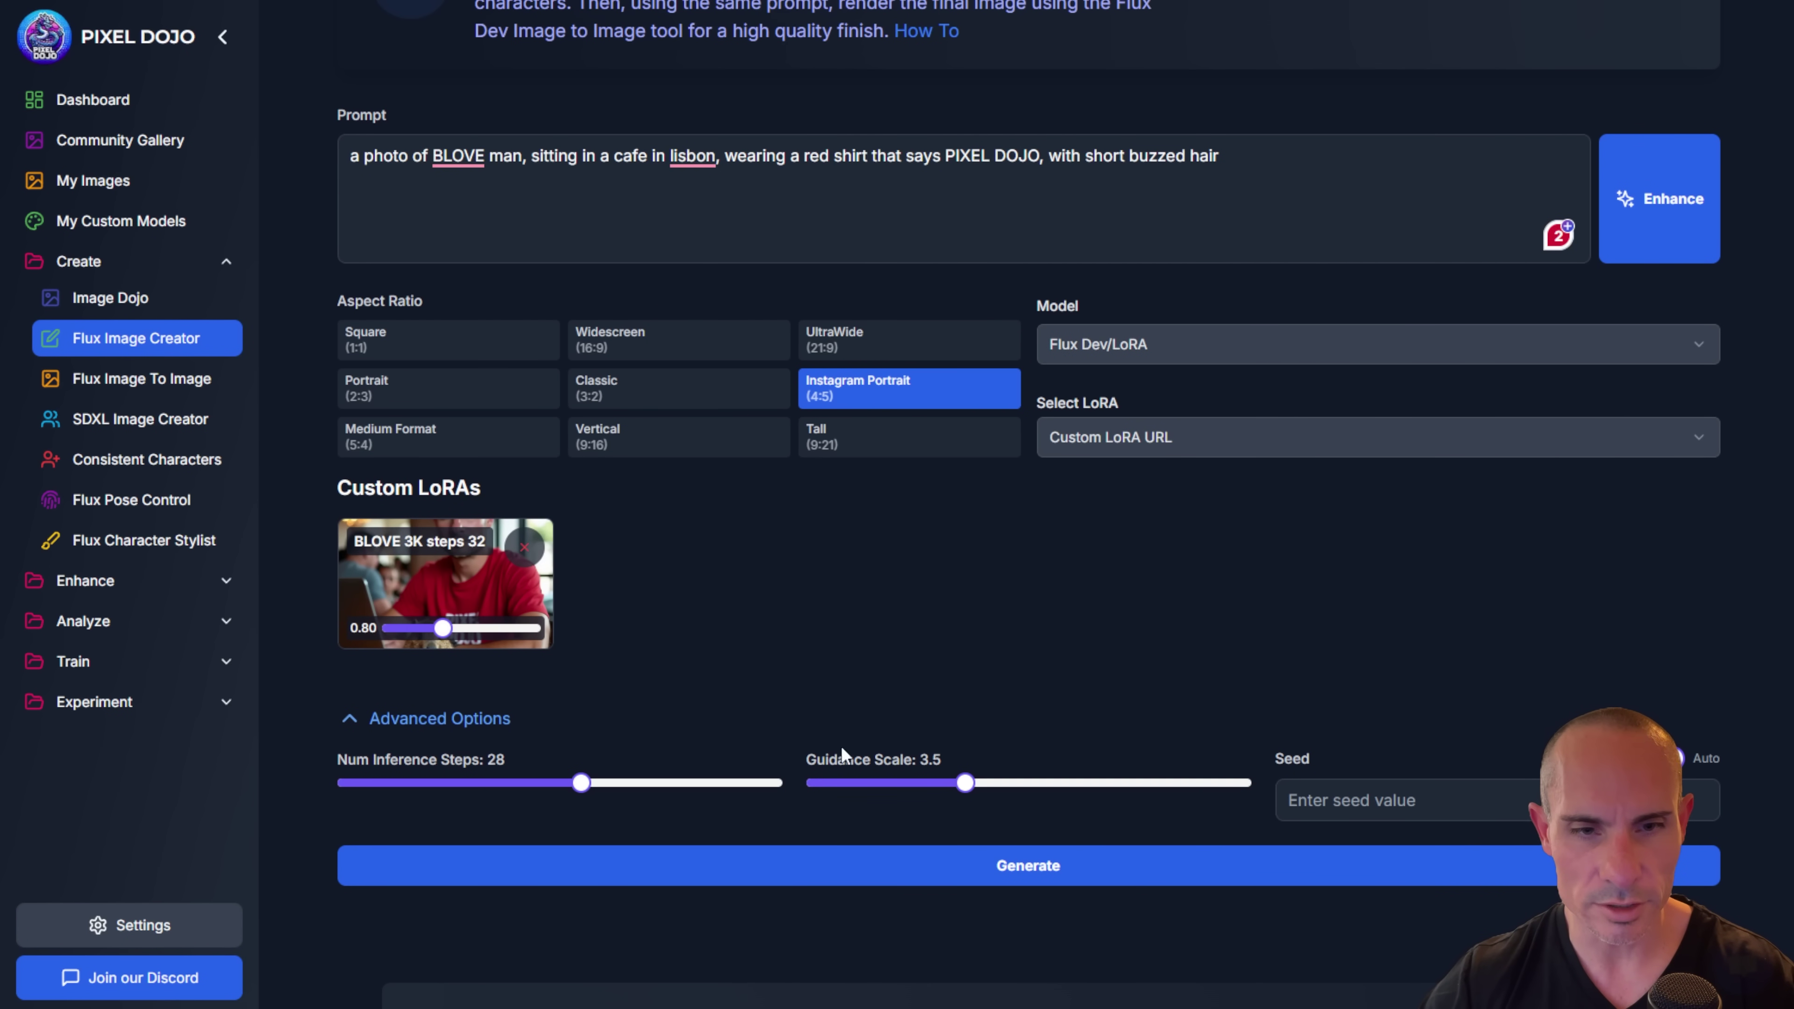
{"action": "left_click", "coordinate": [466, 717]}
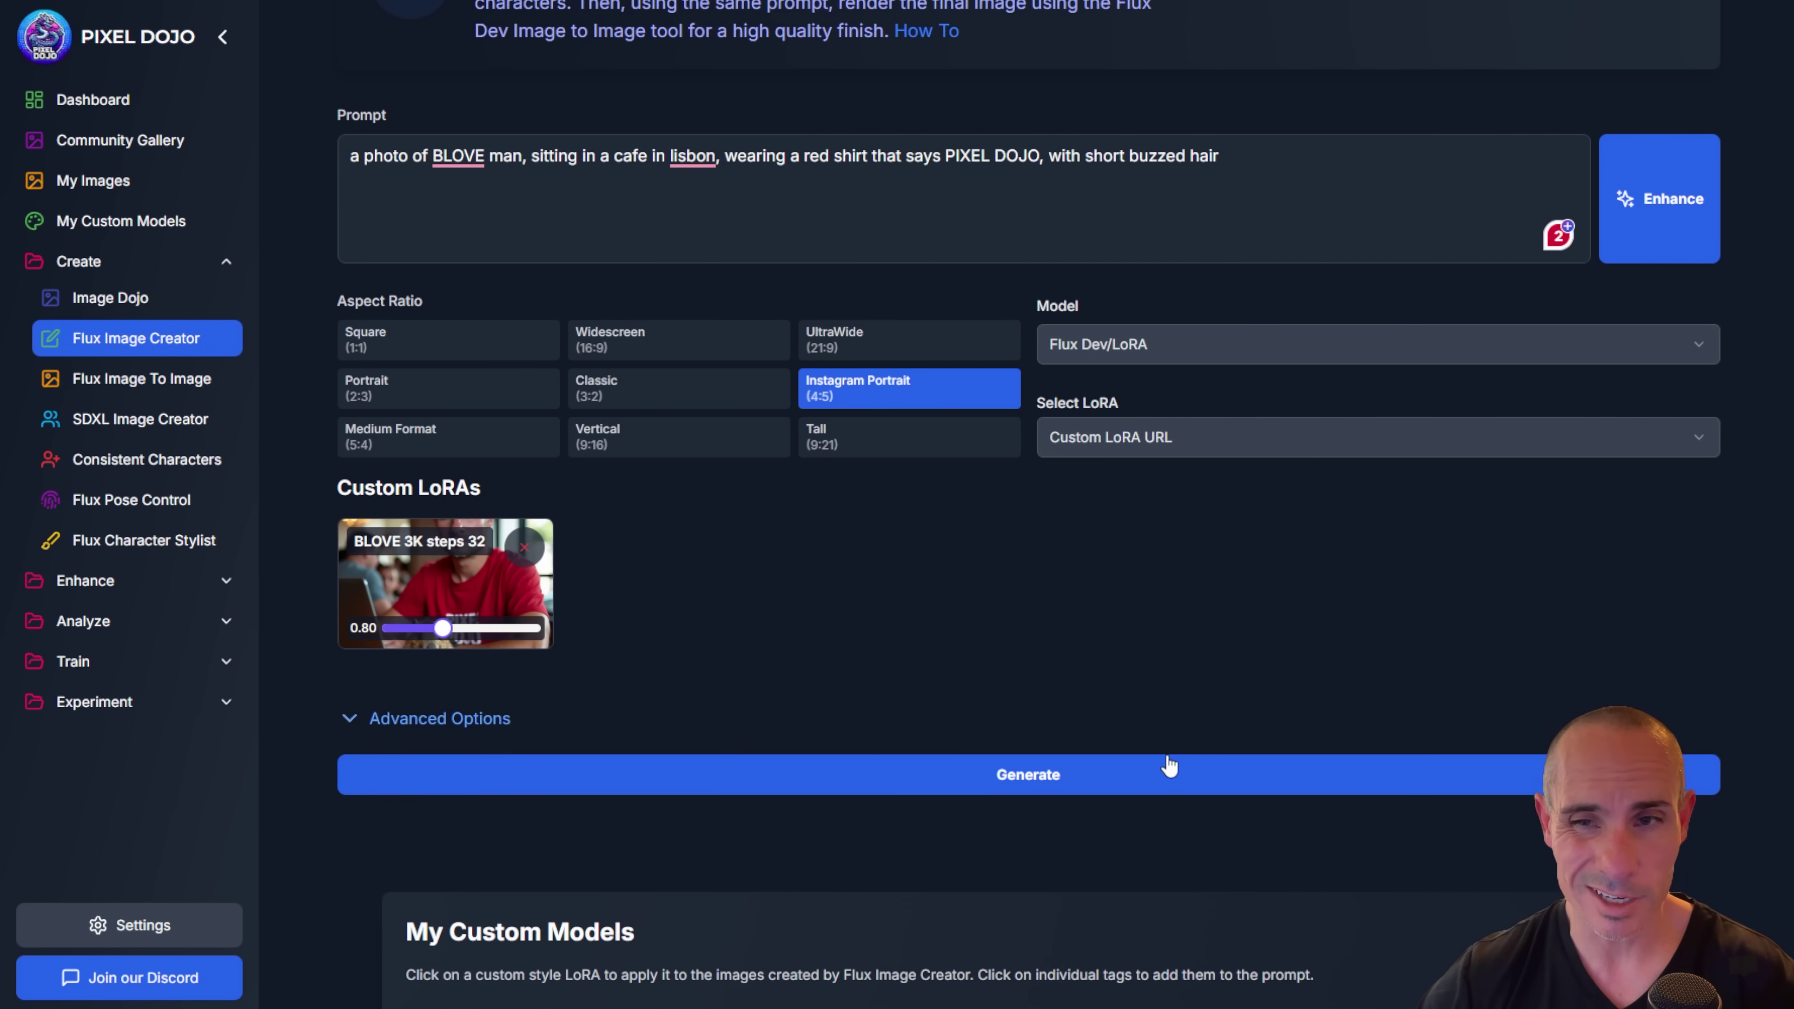
{"action": "left_click", "coordinate": [1055, 778]}
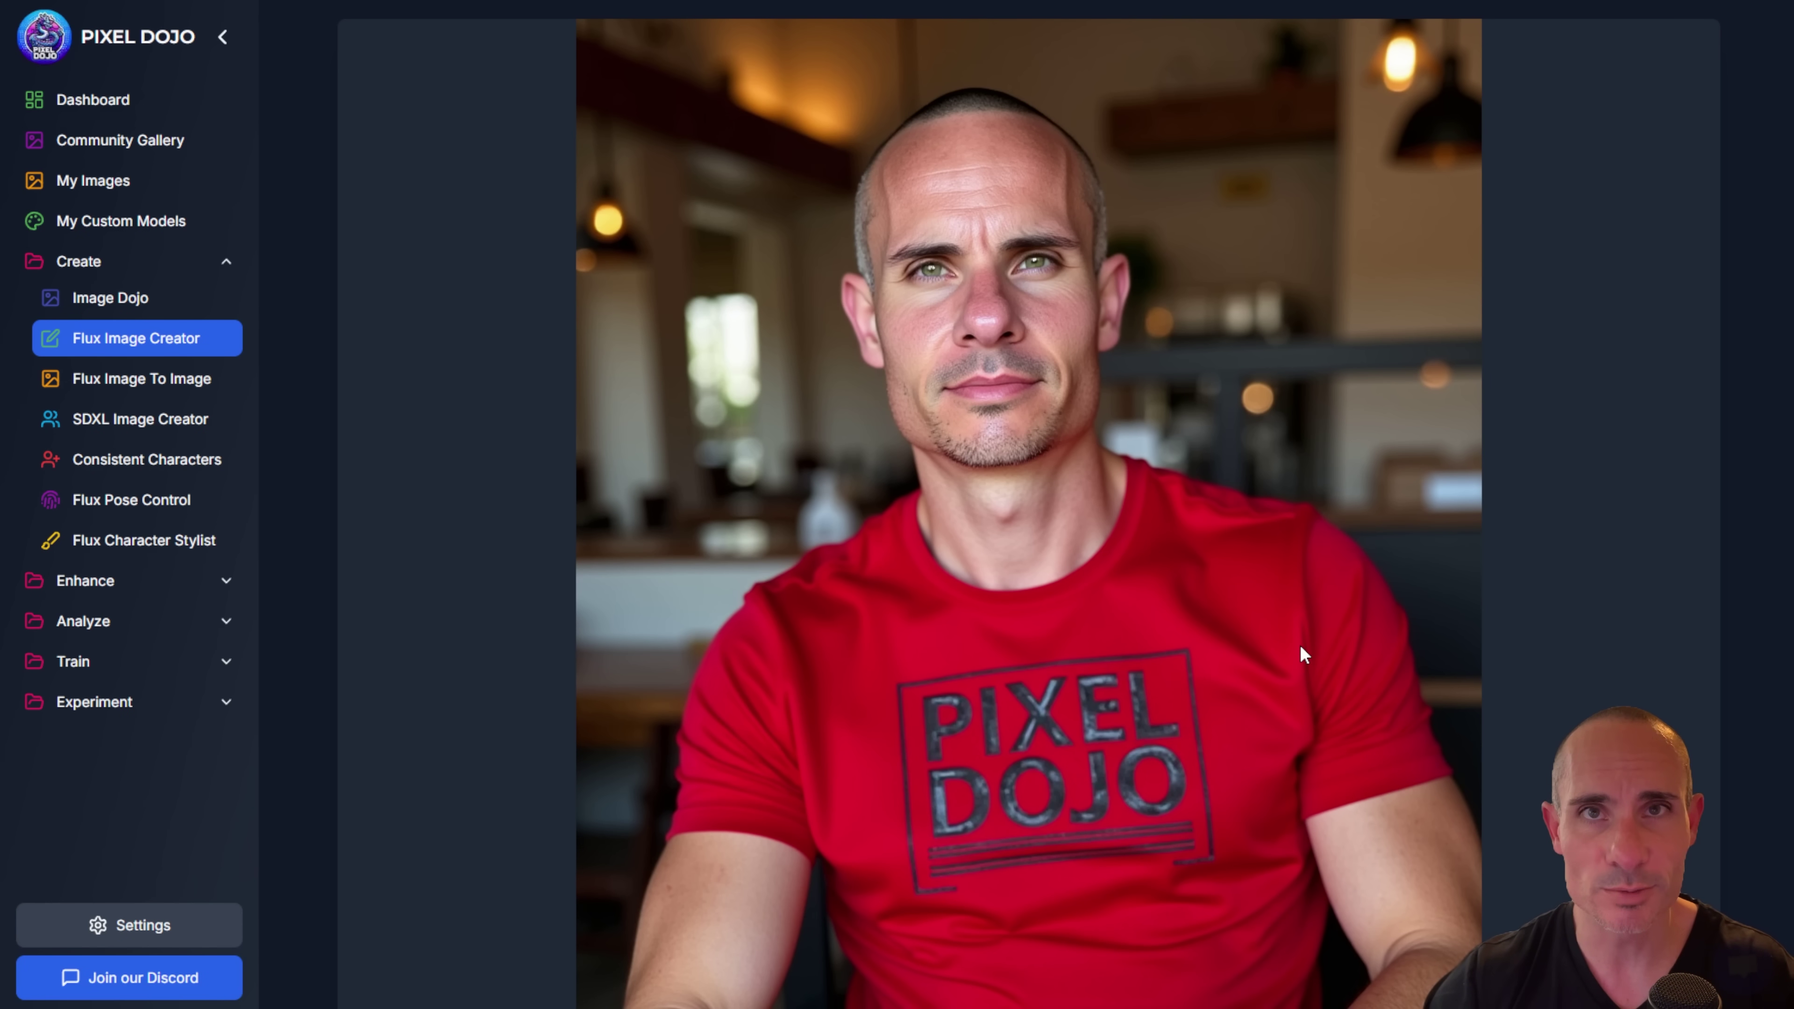
Step: Look over the generated portrait in the red PIXEL DOJO shirt and save it
{"action": "scroll", "coordinate": [1300, 646], "scroll_direction": "down", "scroll_amount": 2}
{"action": "scroll", "coordinate": [909, 505], "scroll_direction": "down", "scroll_amount": 2}
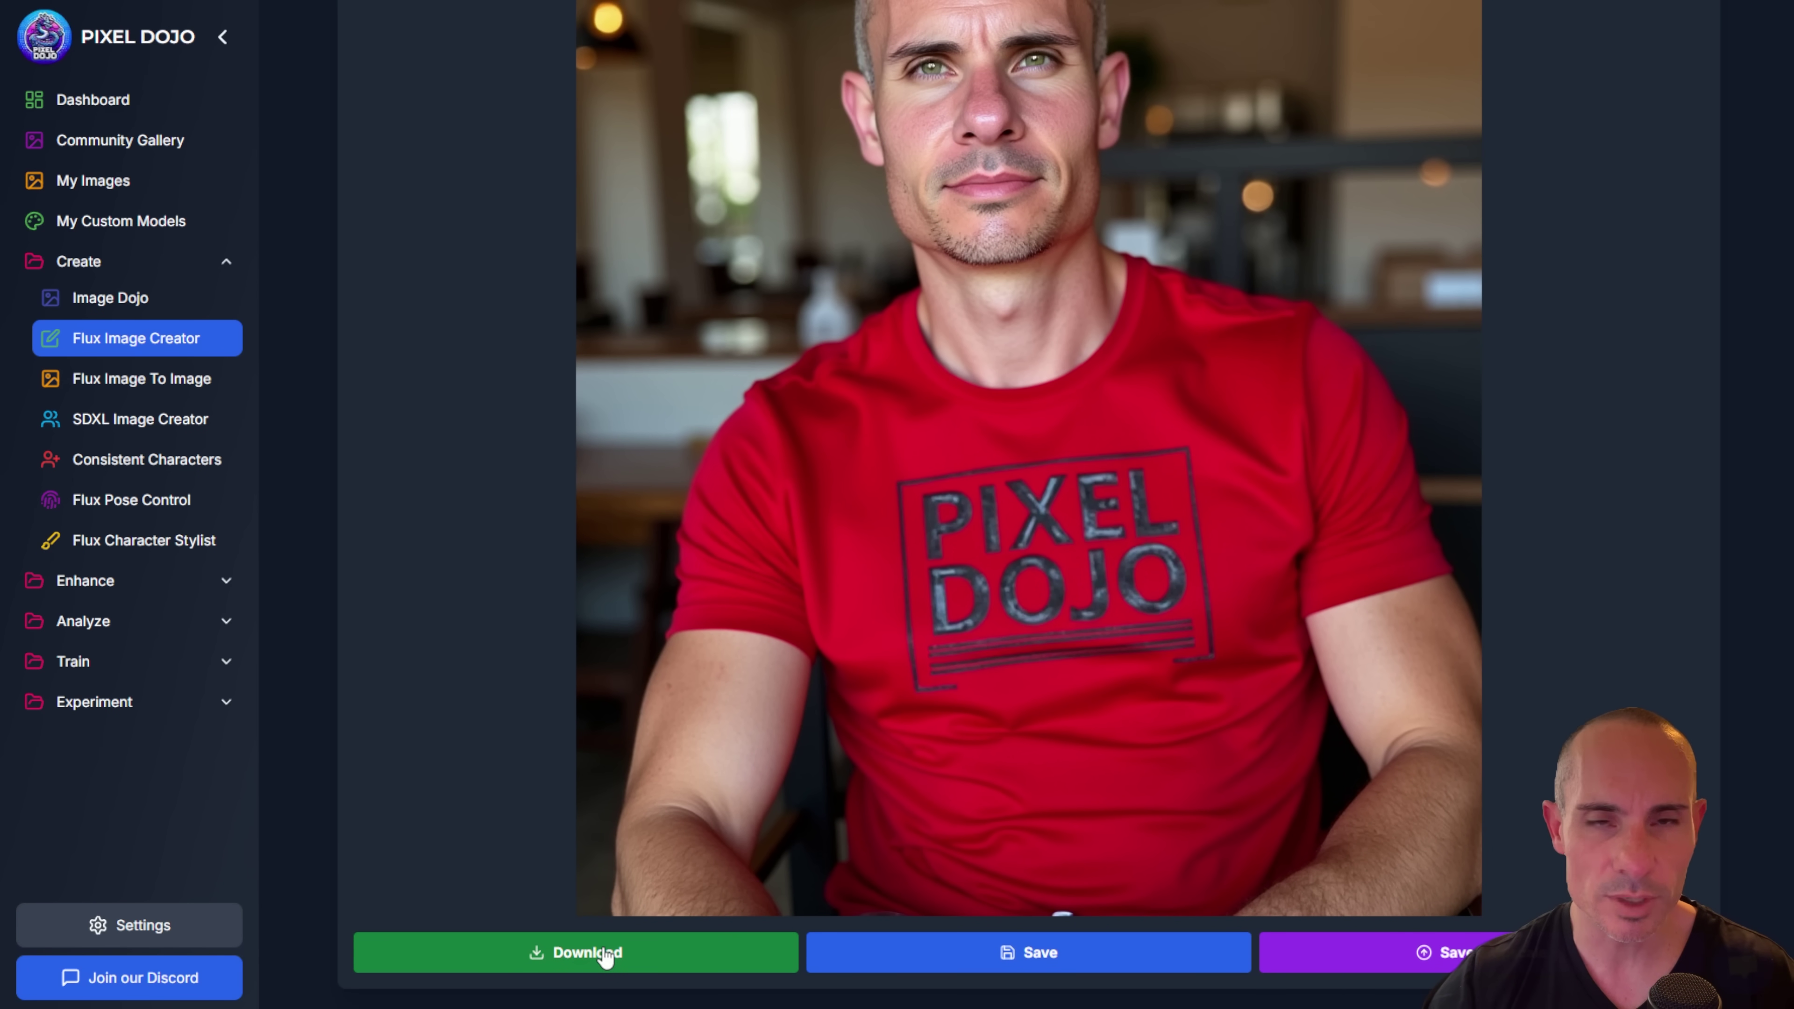
{"action": "left_click", "coordinate": [1036, 959]}
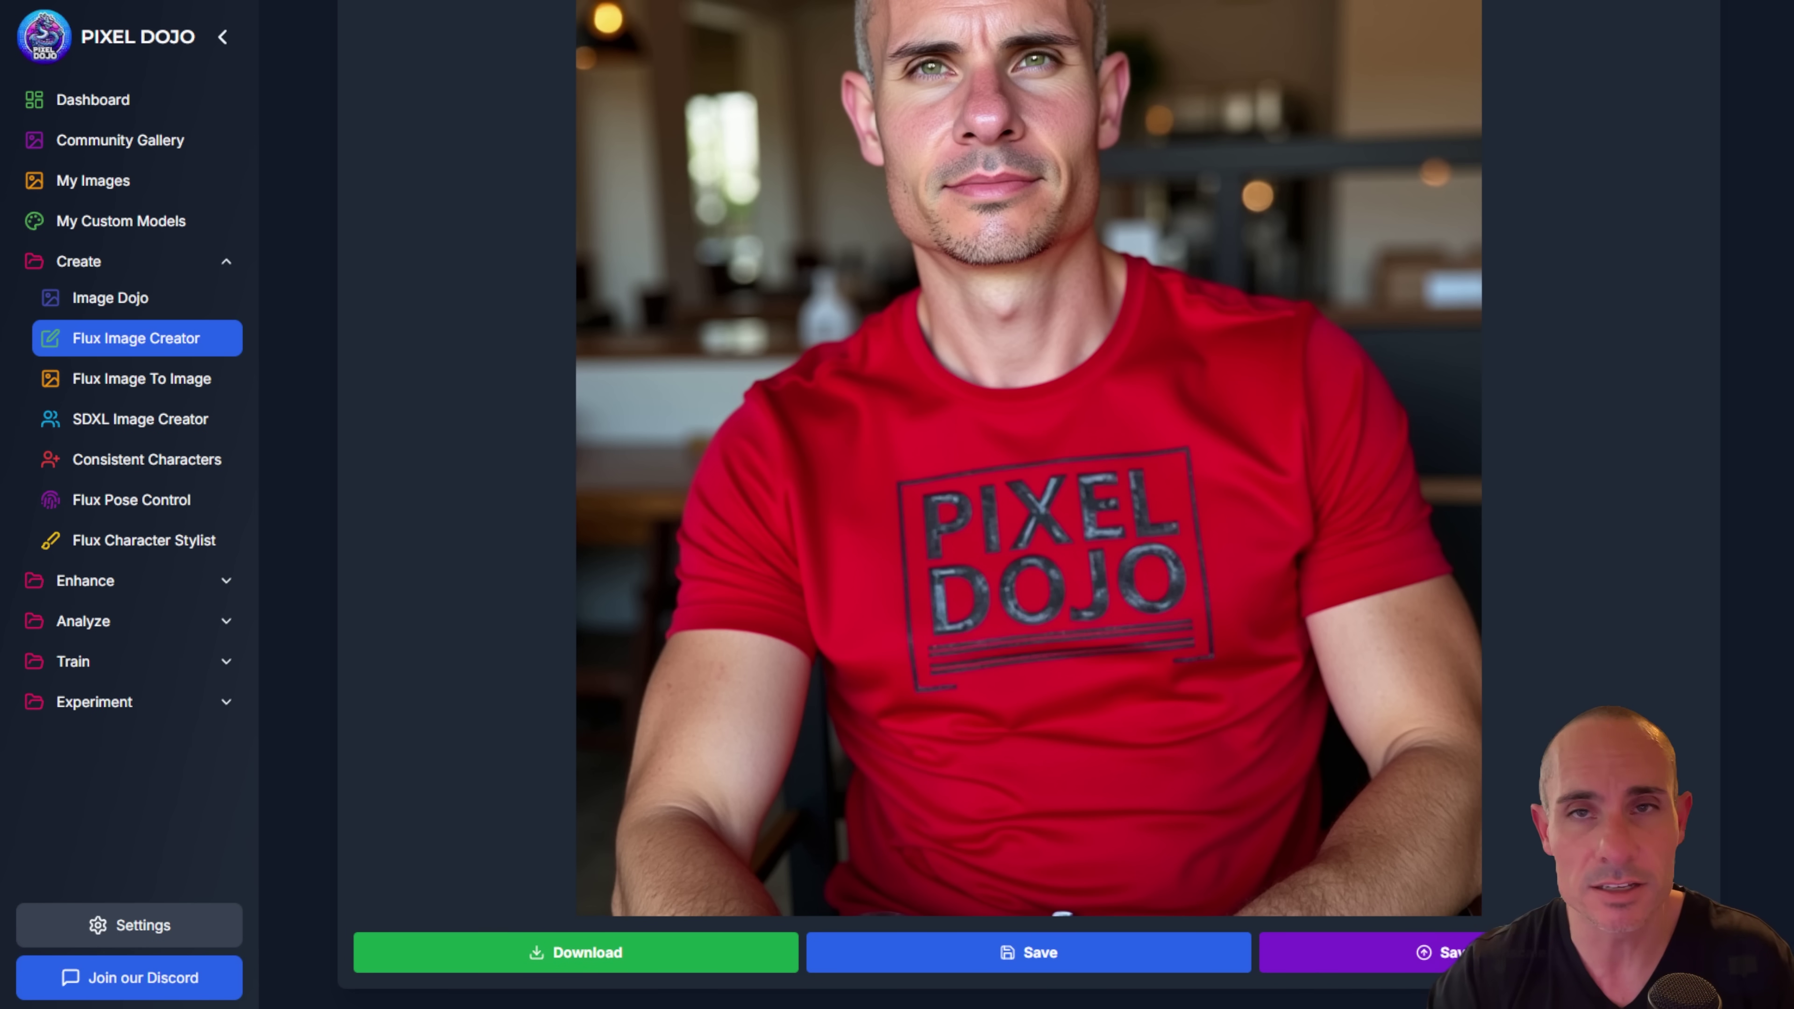
Step: Enhance the prompt into a detailed Lisbon café description and generate another image from it
{"action": "scroll", "coordinate": [1664, 368], "scroll_direction": "up", "scroll_amount": 15}
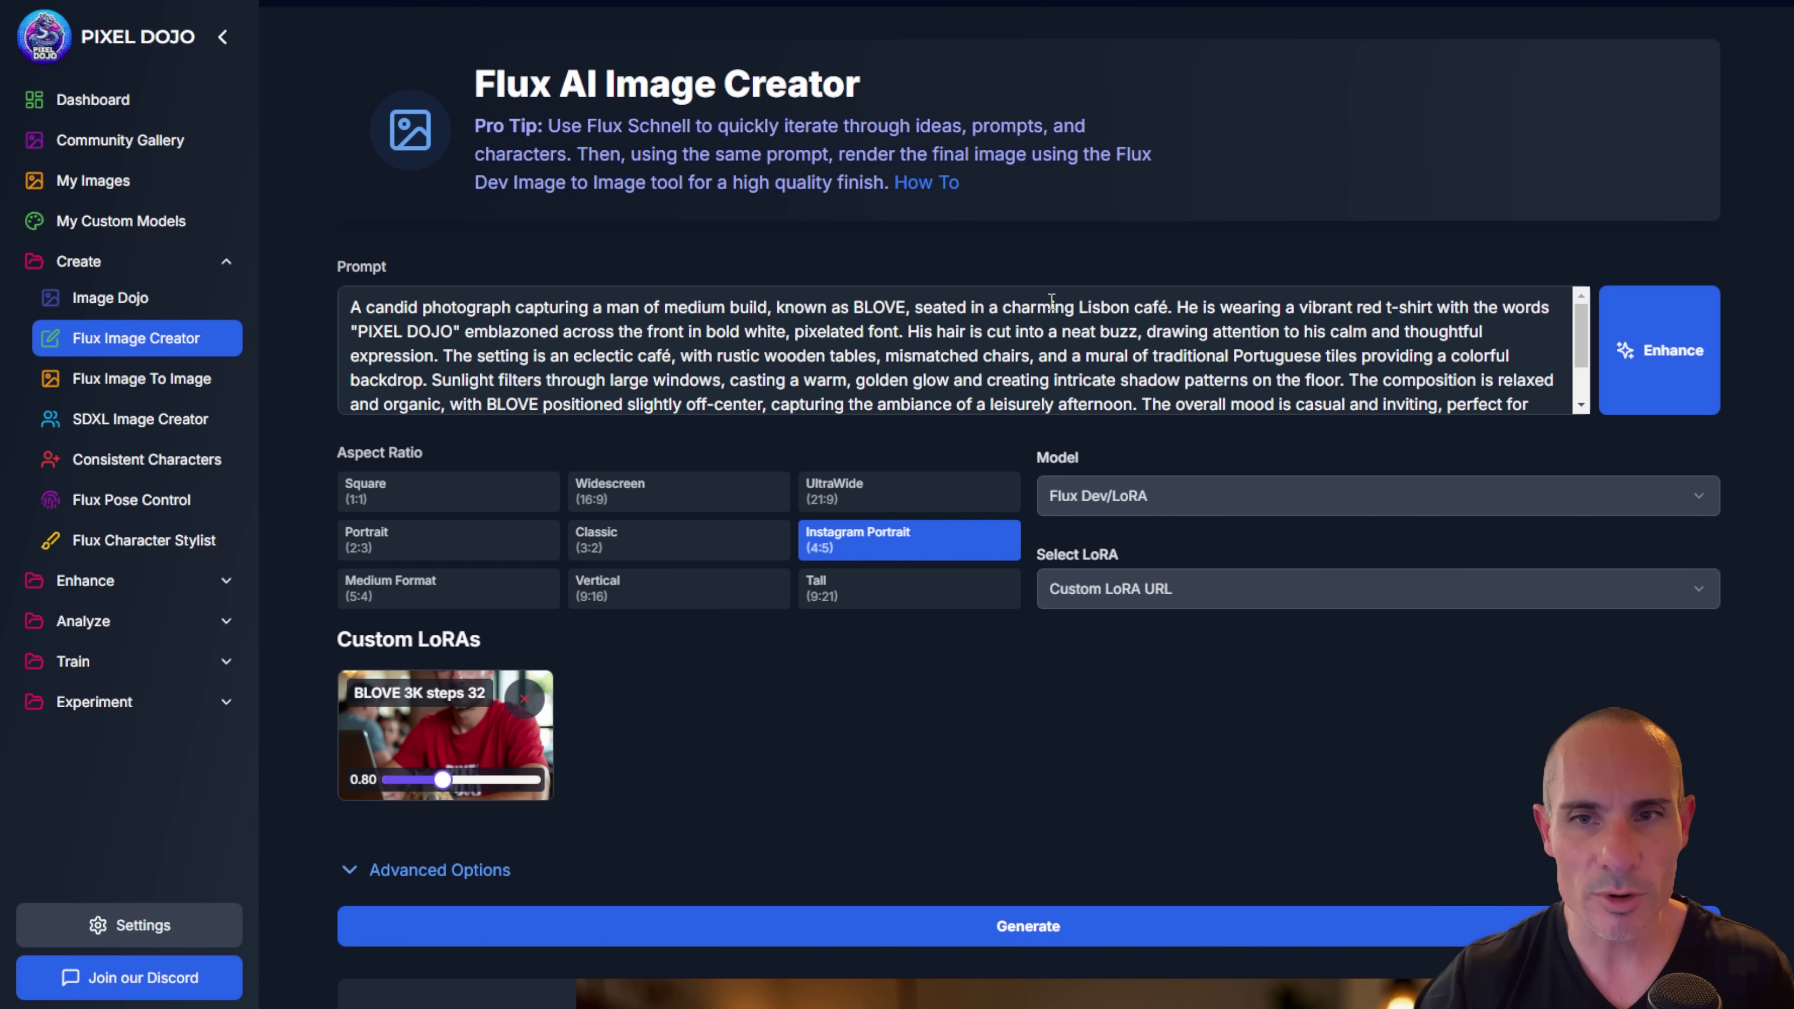
{"action": "scroll", "coordinate": [1090, 312], "scroll_direction": "down", "scroll_amount": 2}
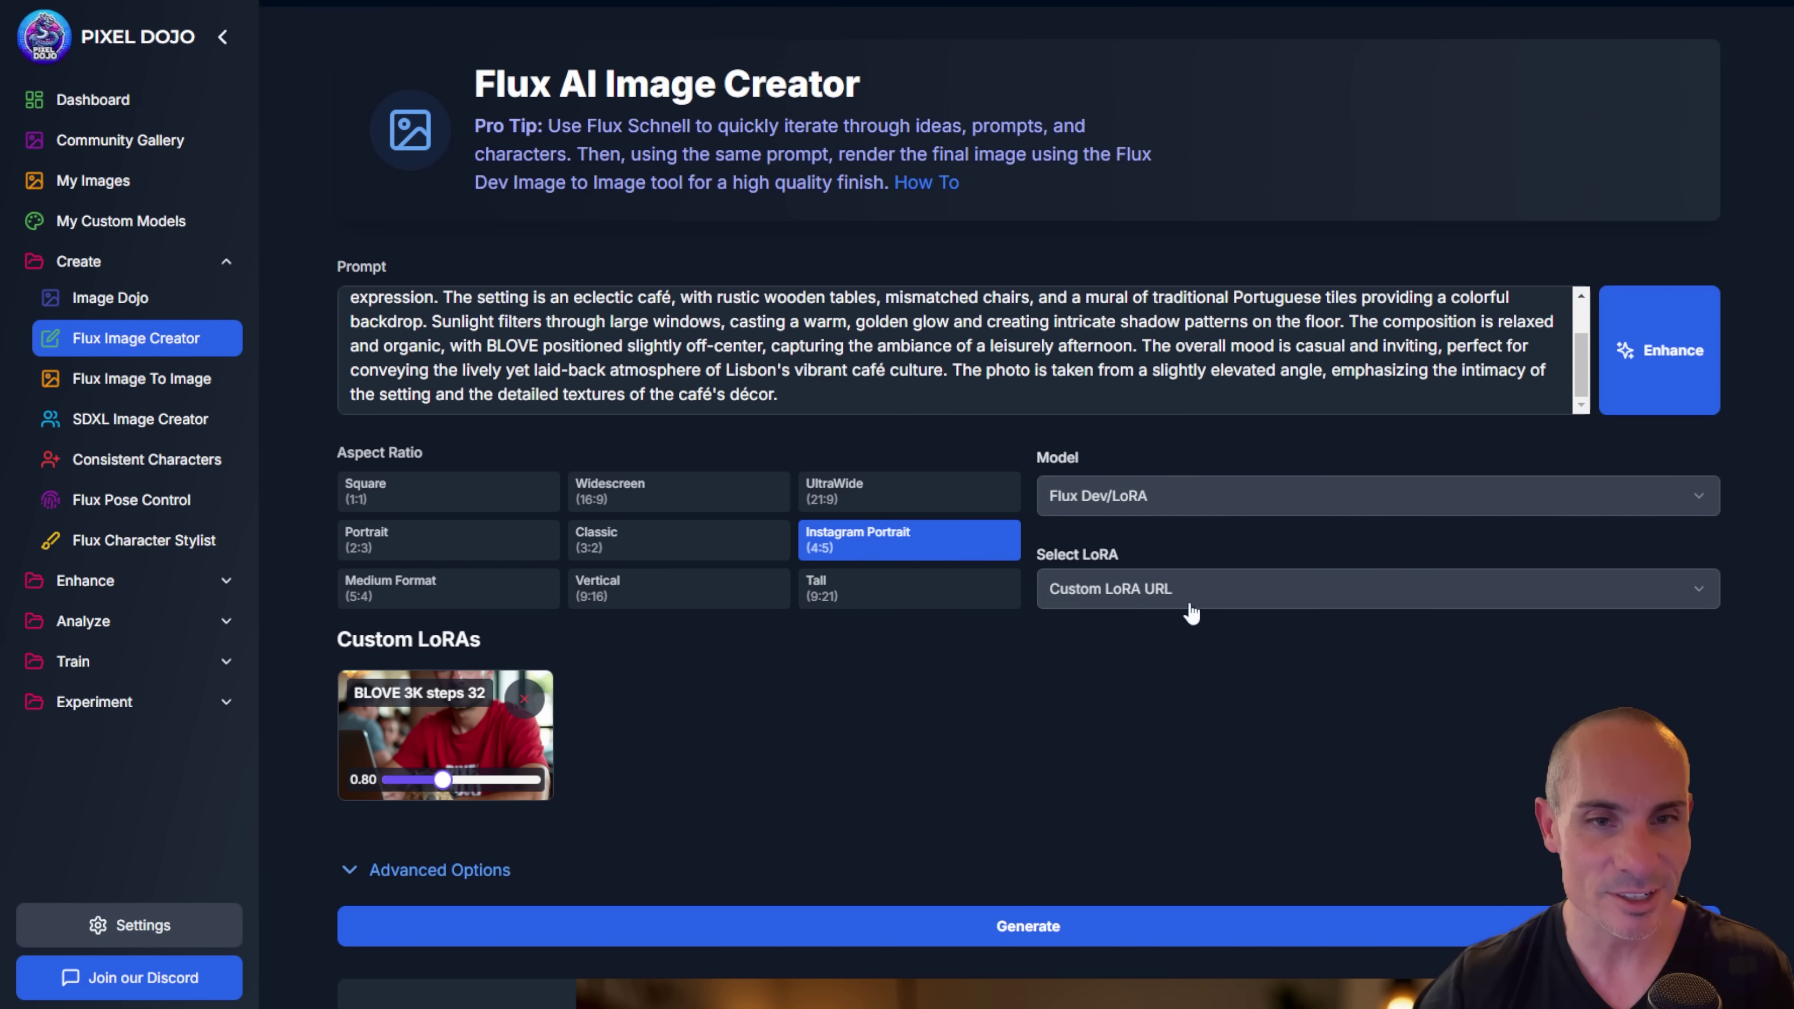
{"action": "left_click", "coordinate": [1034, 933]}
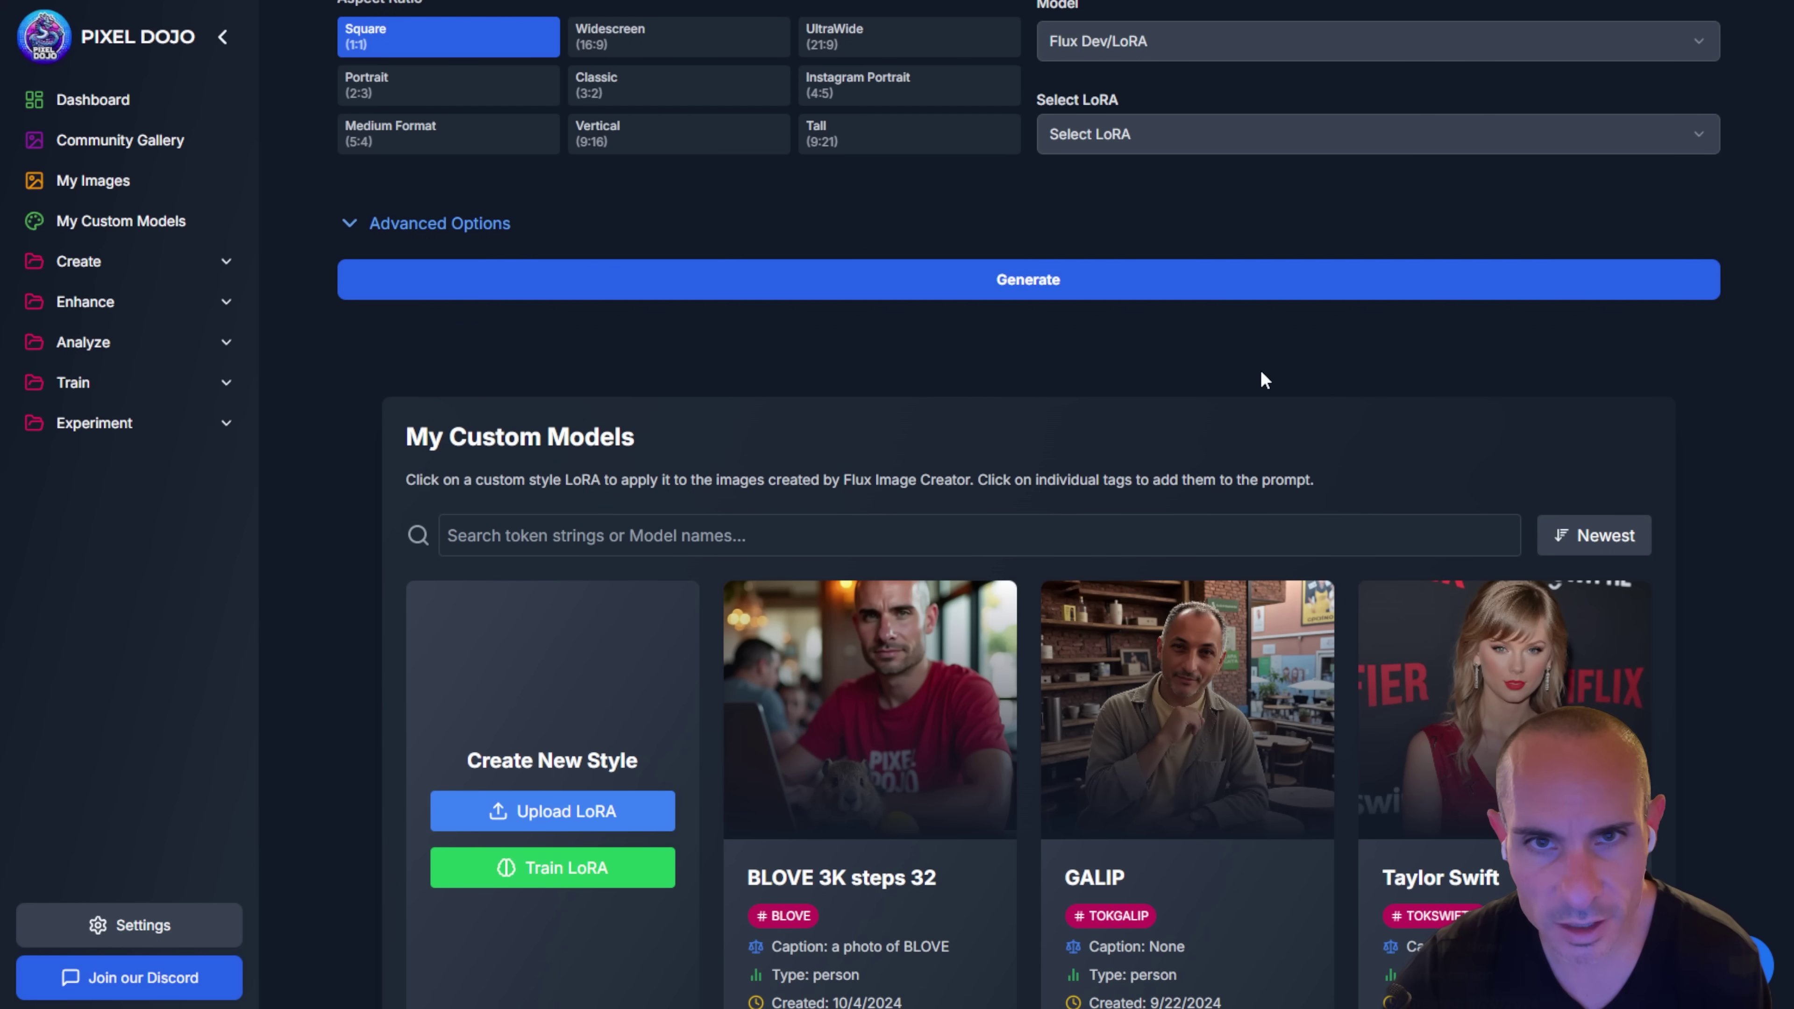
Step: Apply the custom models BLOVE 3K steps 32, Rivian R3X and Flux Realism together to the image generation
{"action": "scroll", "coordinate": [1262, 375], "scroll_direction": "down", "scroll_amount": 1}
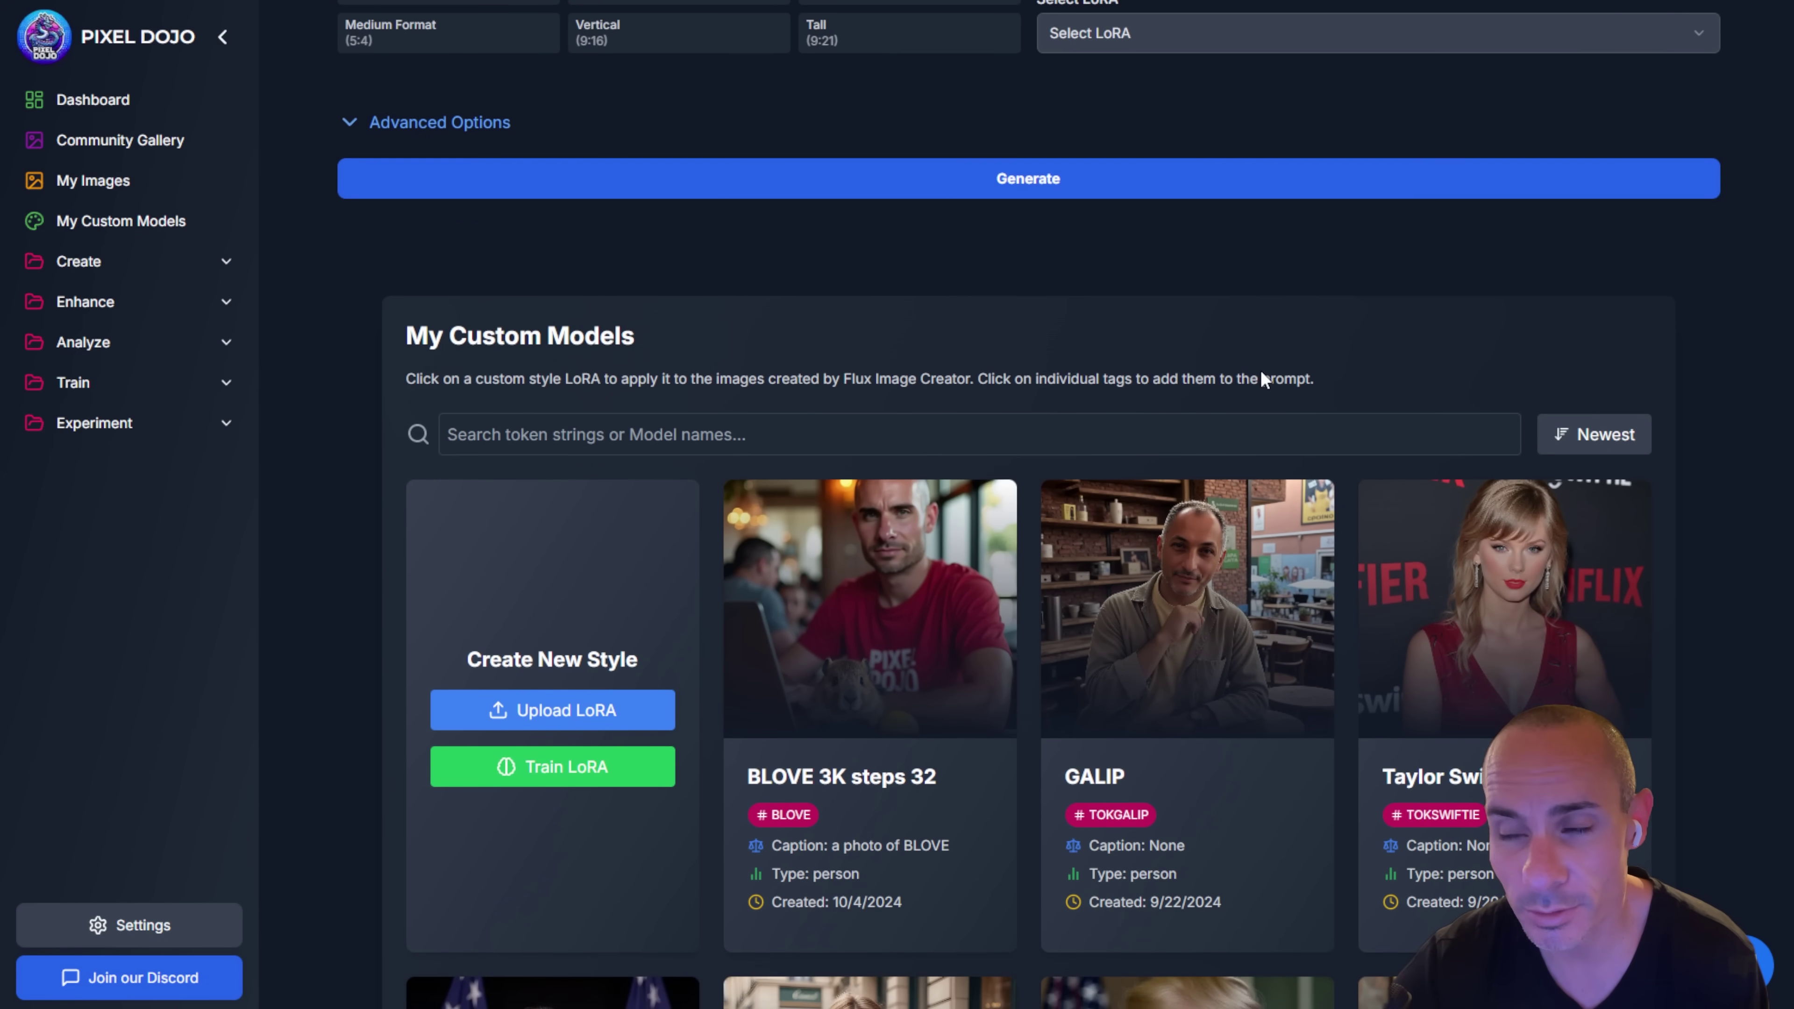
{"action": "left_click", "coordinate": [840, 602]}
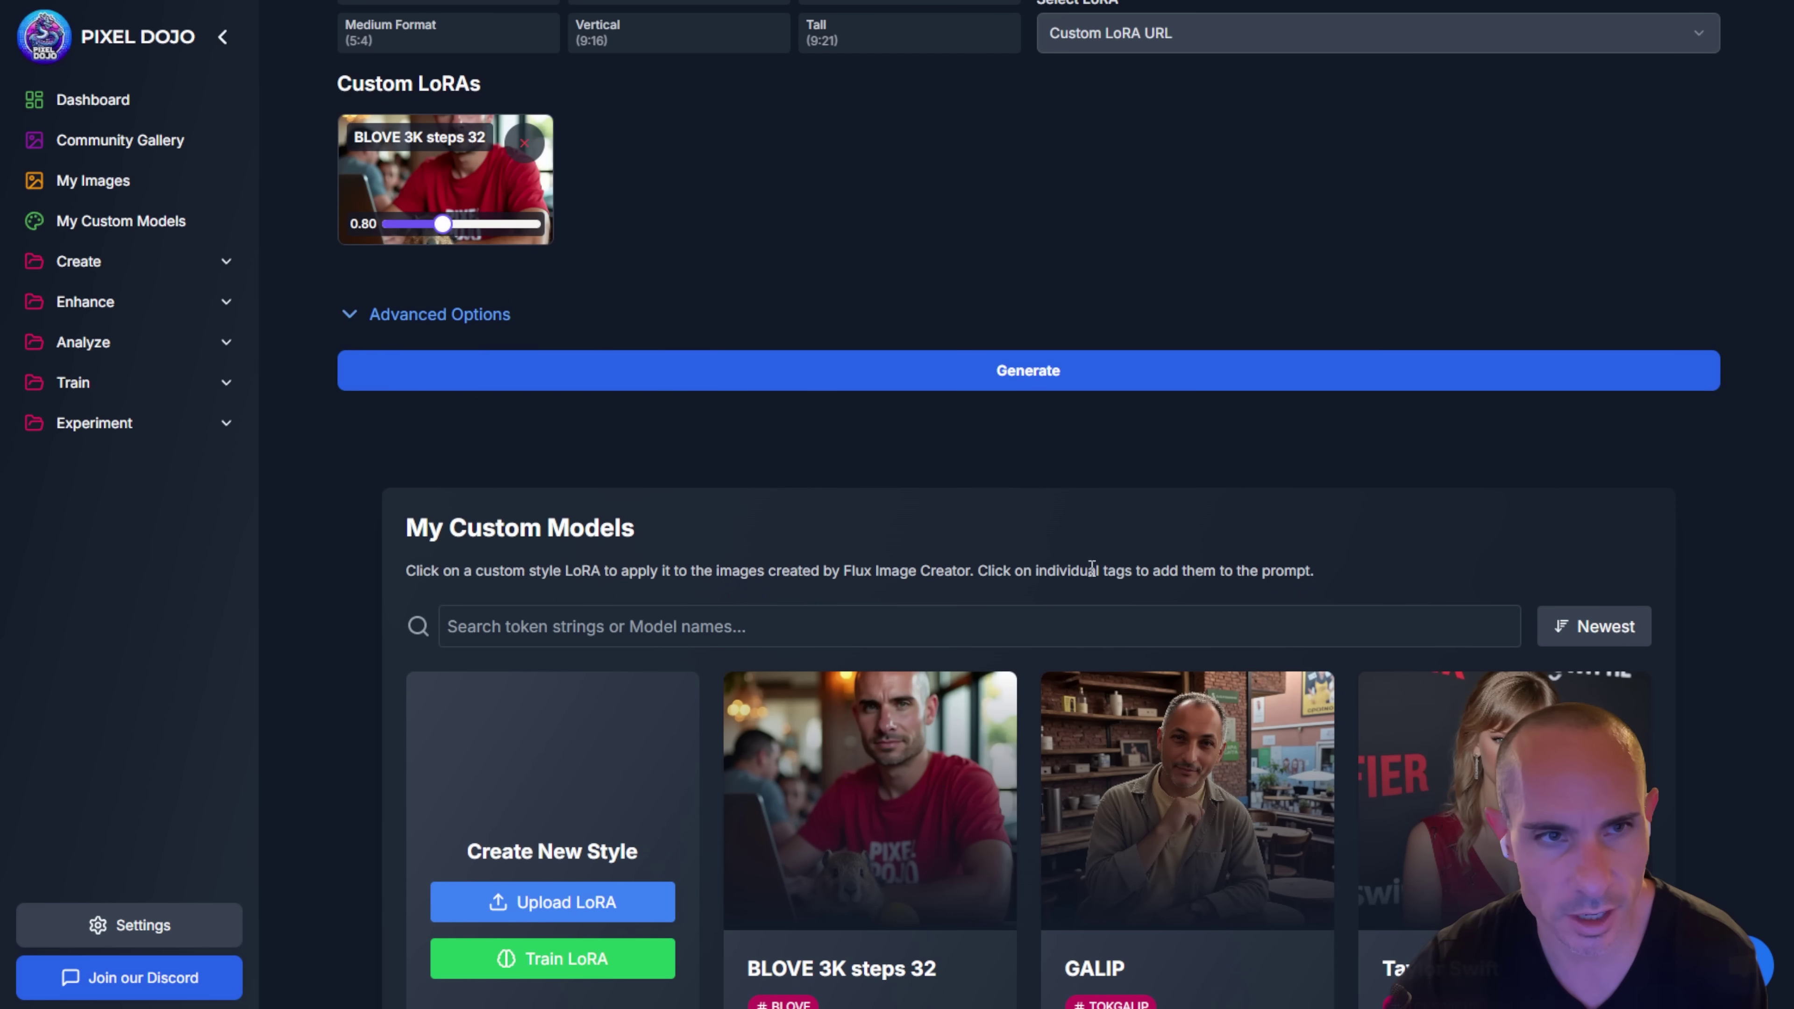
{"action": "scroll", "coordinate": [1038, 300], "scroll_direction": "down", "scroll_amount": 10}
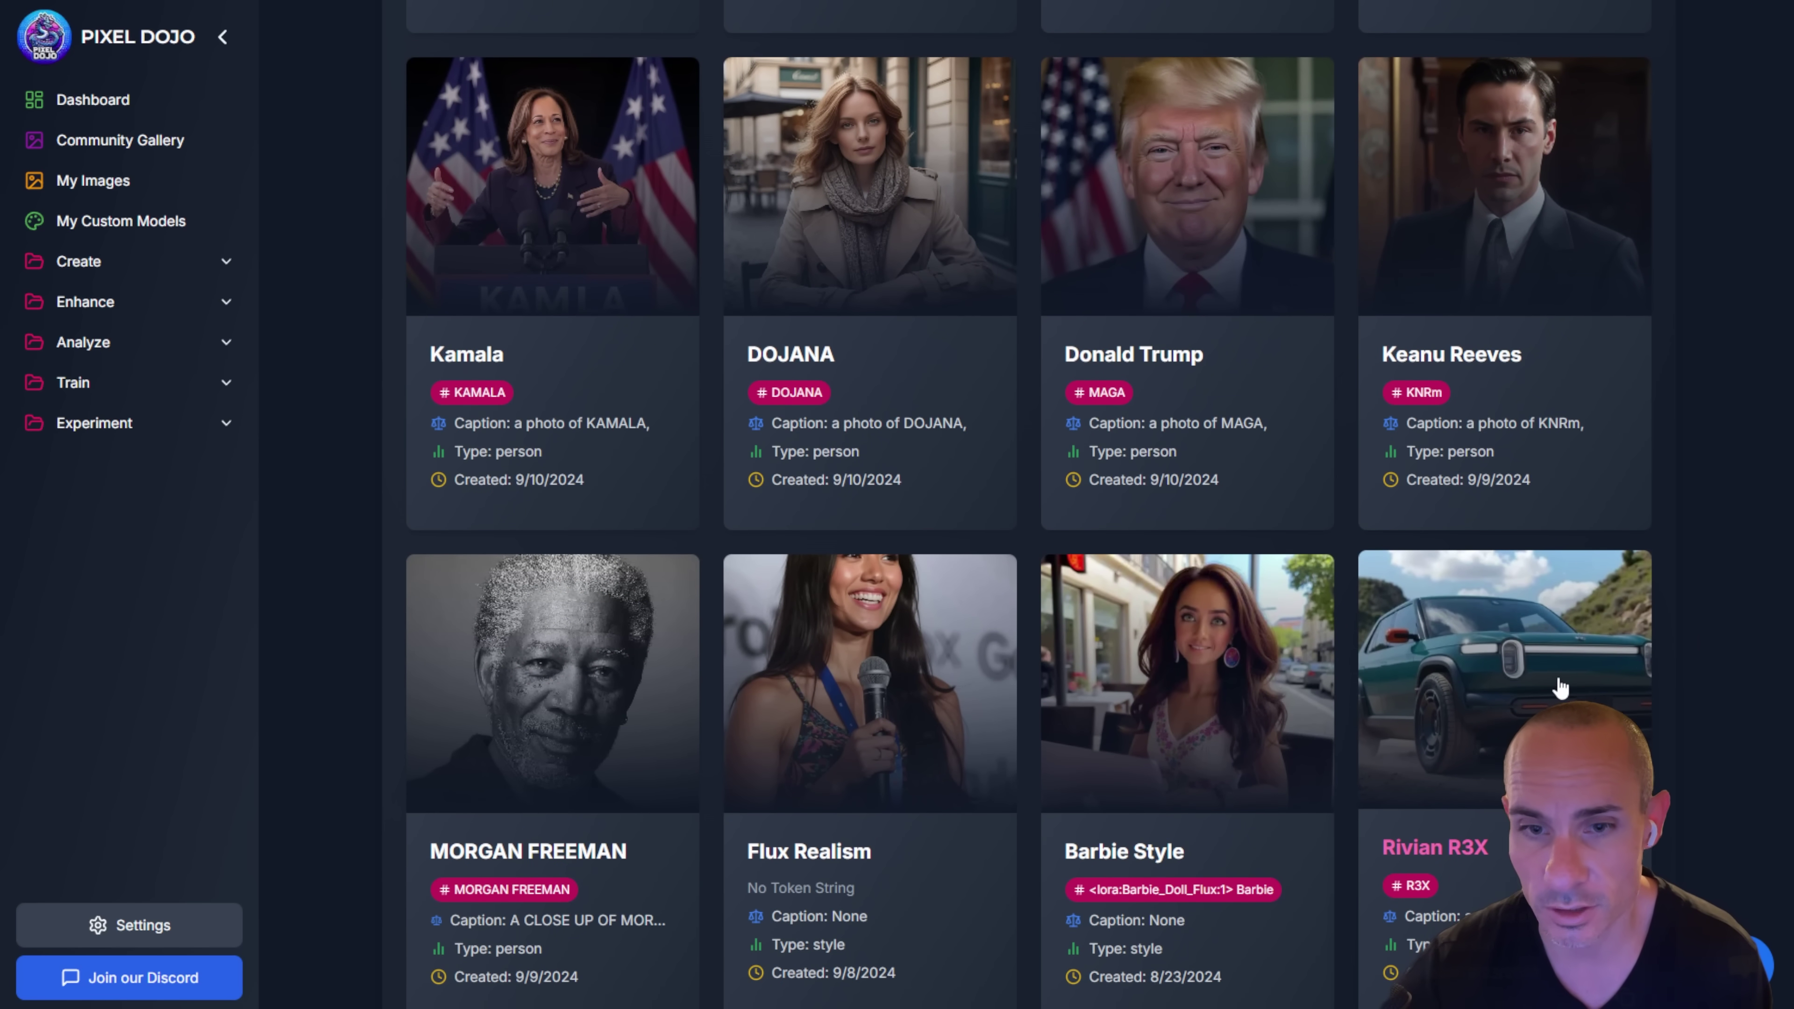
{"action": "scroll", "coordinate": [1496, 699], "scroll_direction": "down", "scroll_amount": 6}
{"action": "scroll", "coordinate": [1487, 710], "scroll_direction": "down", "scroll_amount": 5}
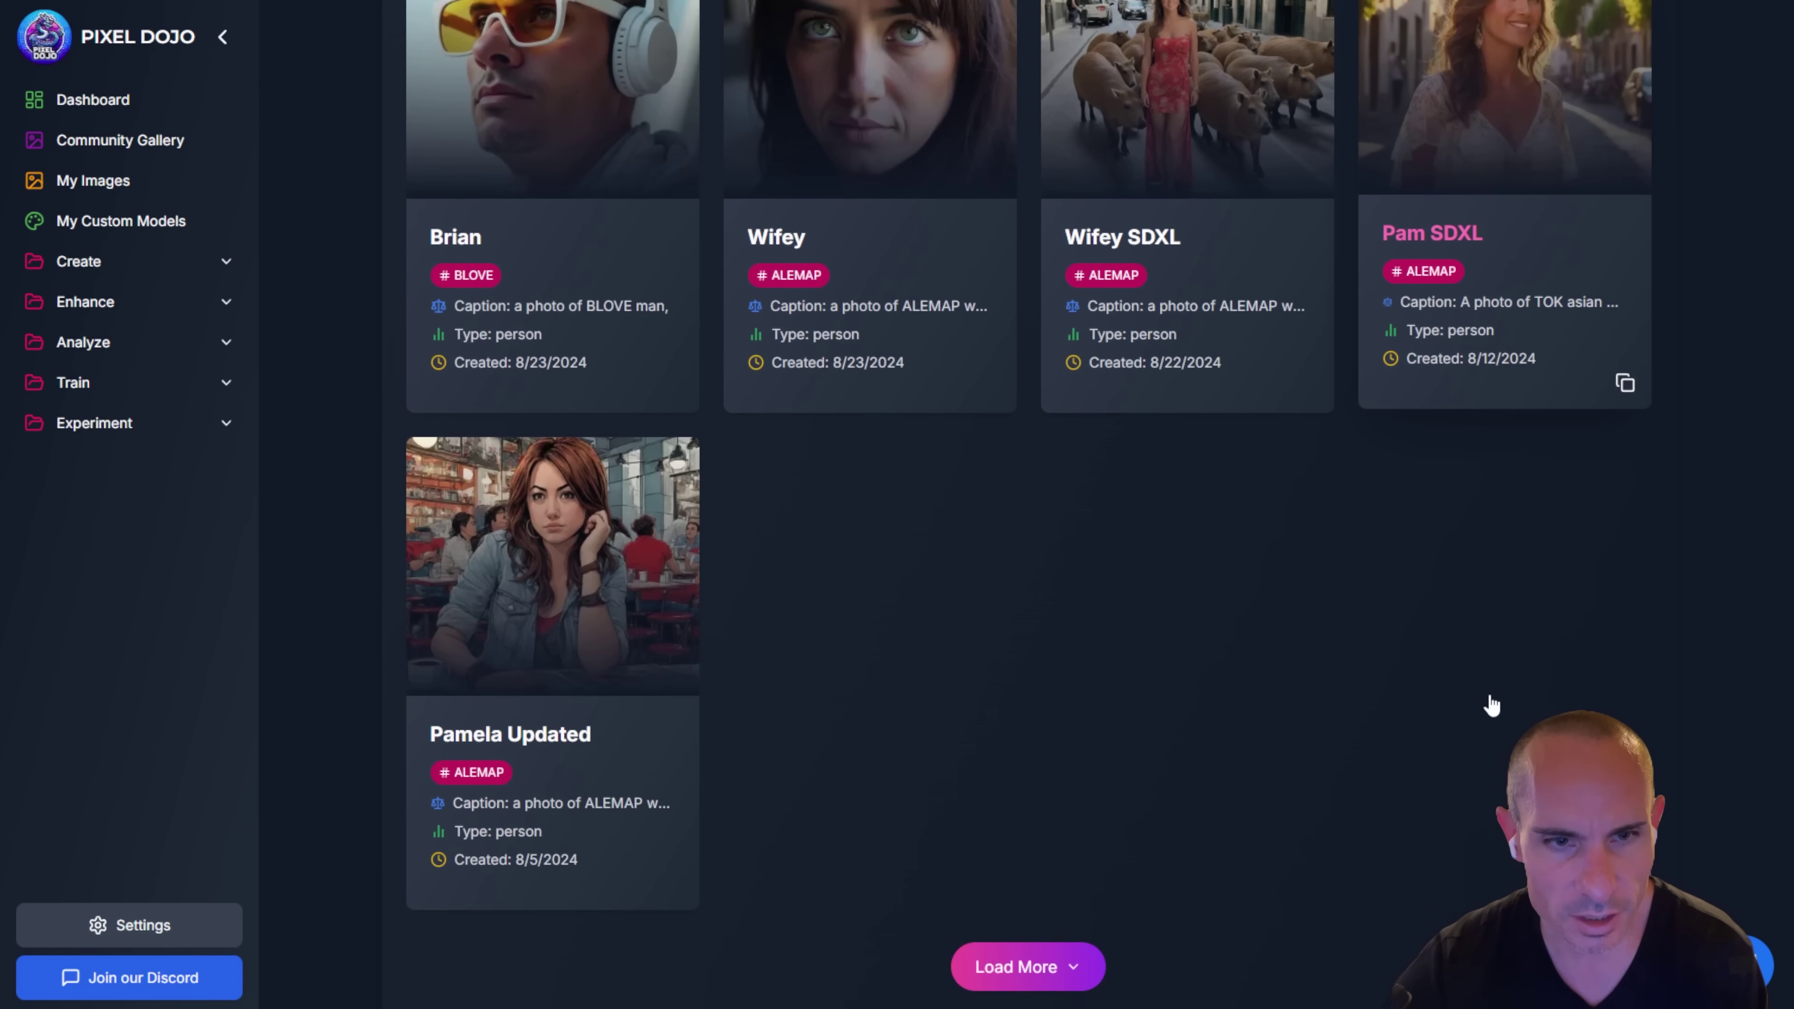
{"action": "scroll", "coordinate": [1486, 710], "scroll_direction": "up", "scroll_amount": 9}
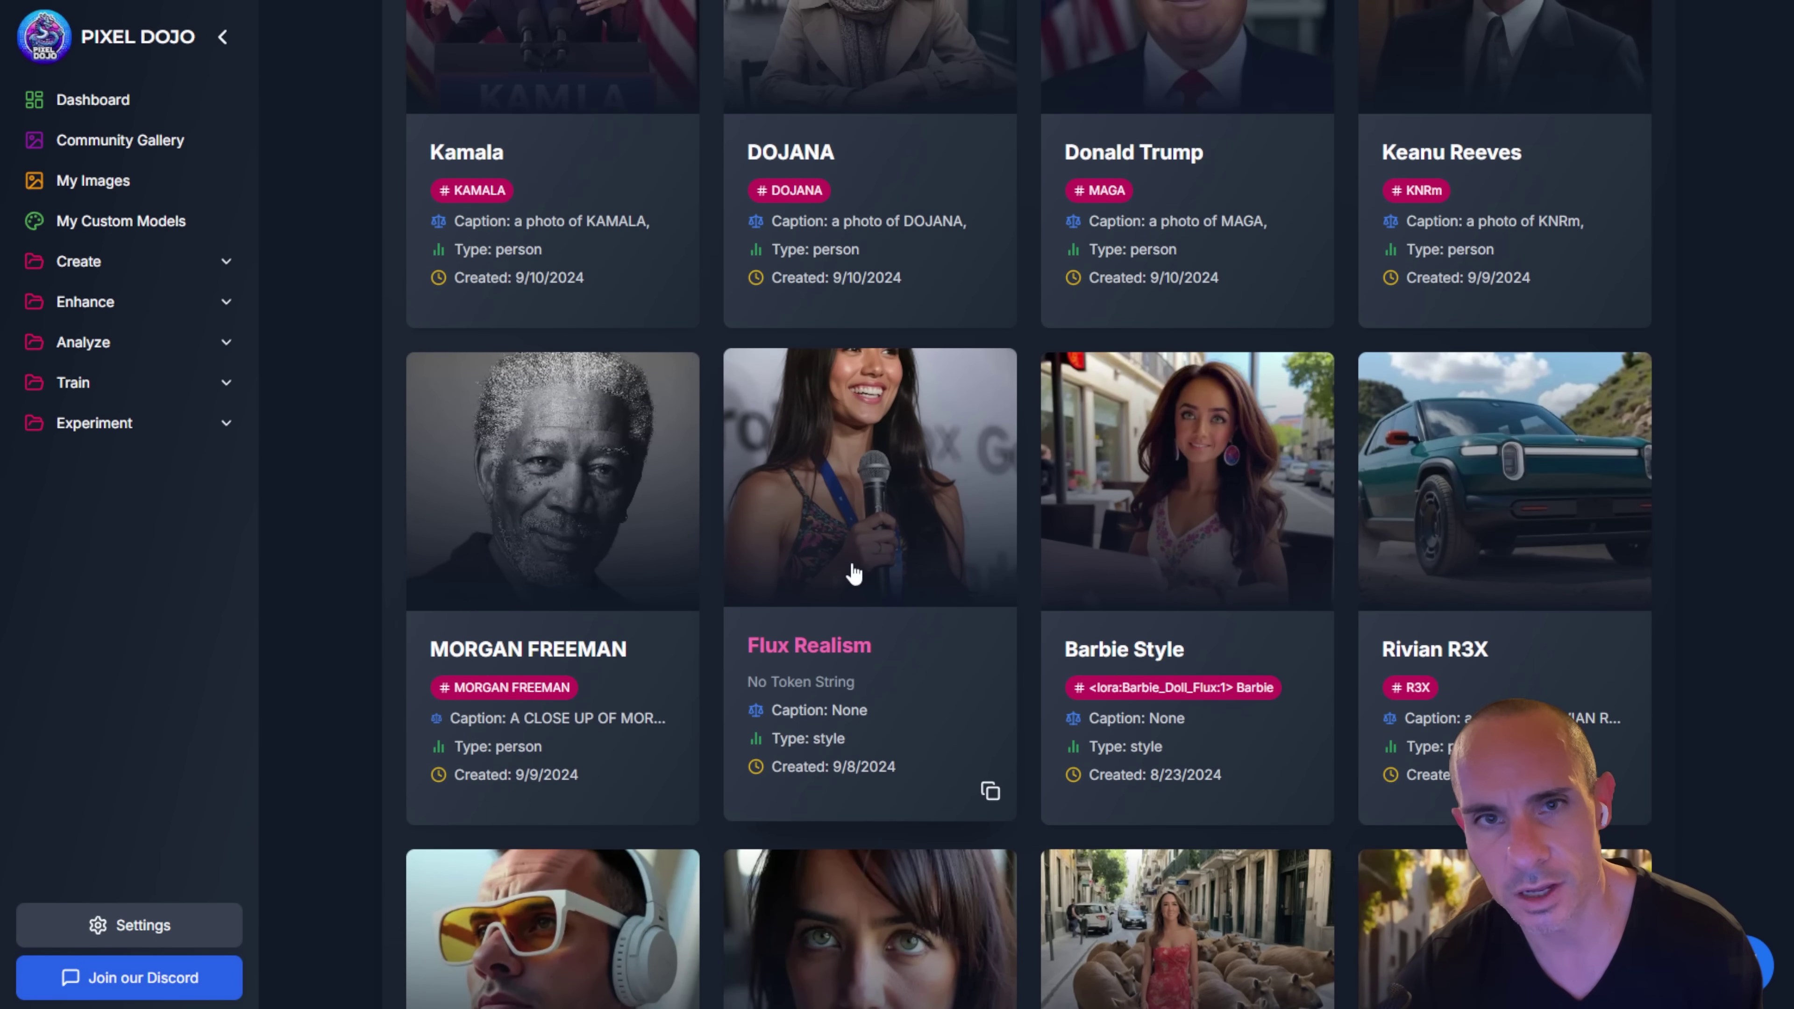
{"action": "left_click", "coordinate": [853, 574]}
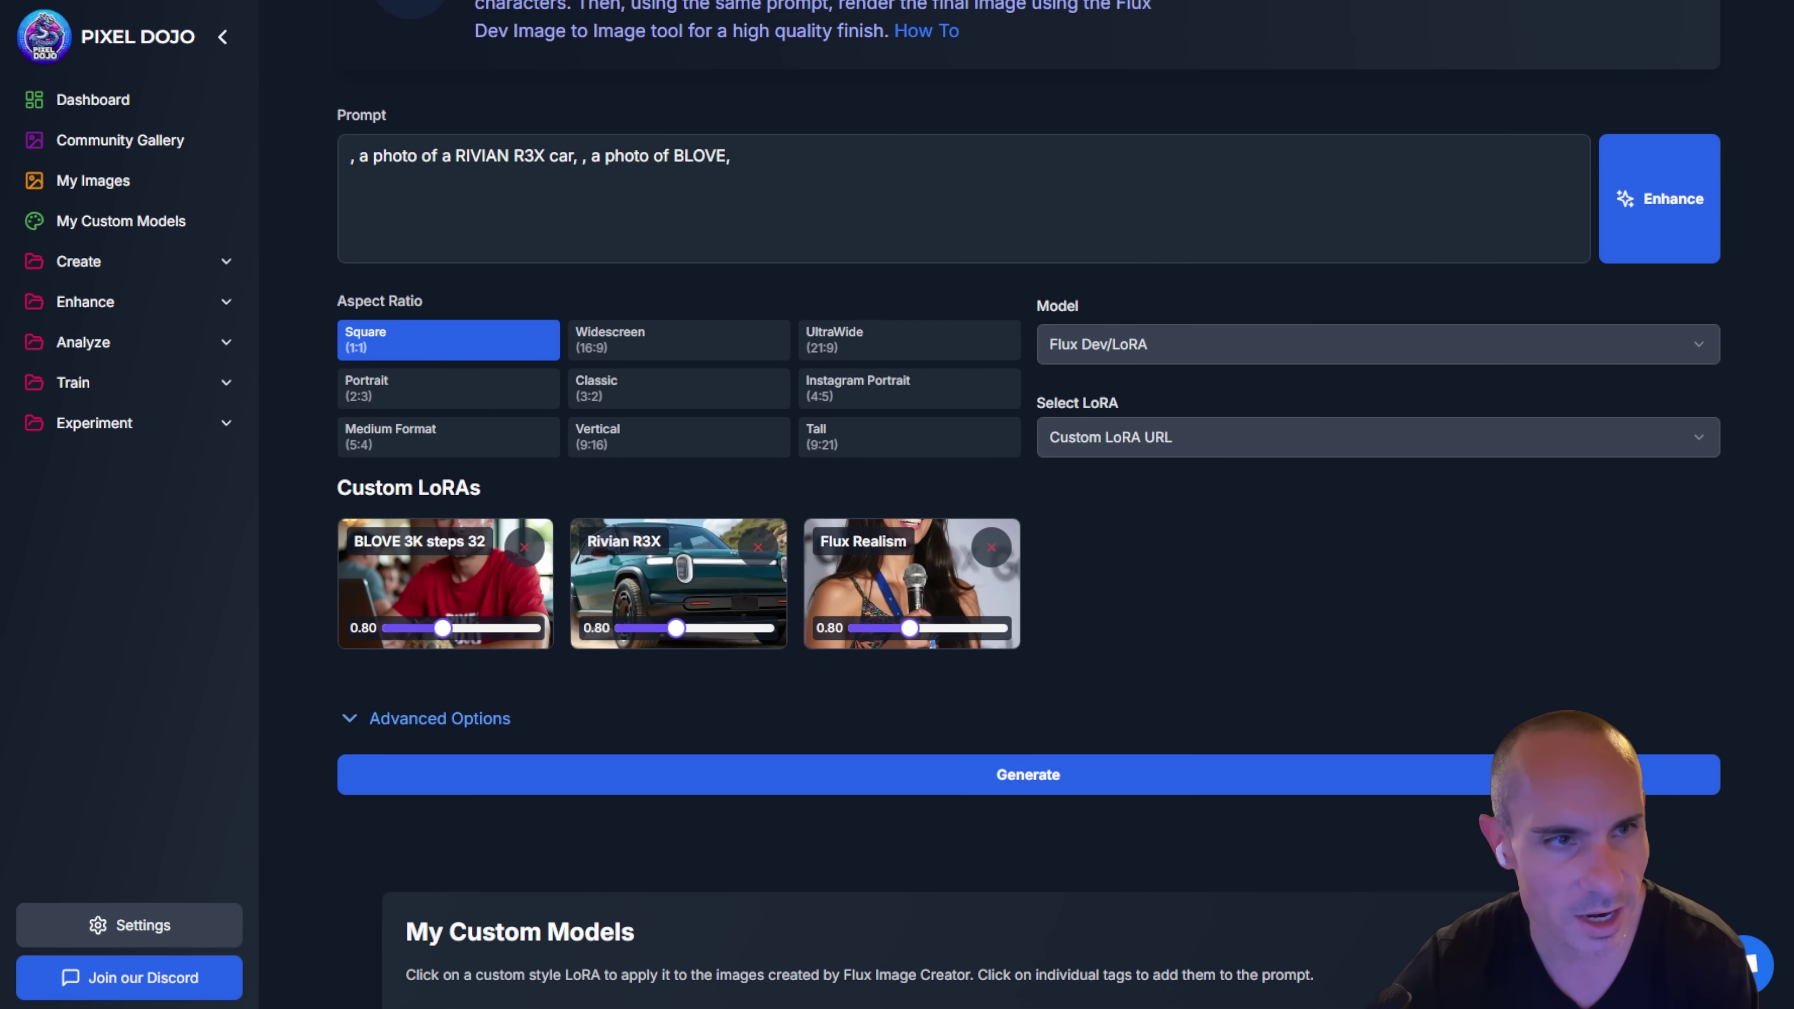
Step: Open Flux Image To Image and load the saved photo of the man in the dark PIXEL DOJO shirt as the source
{"action": "left_click", "coordinate": [221, 276]}
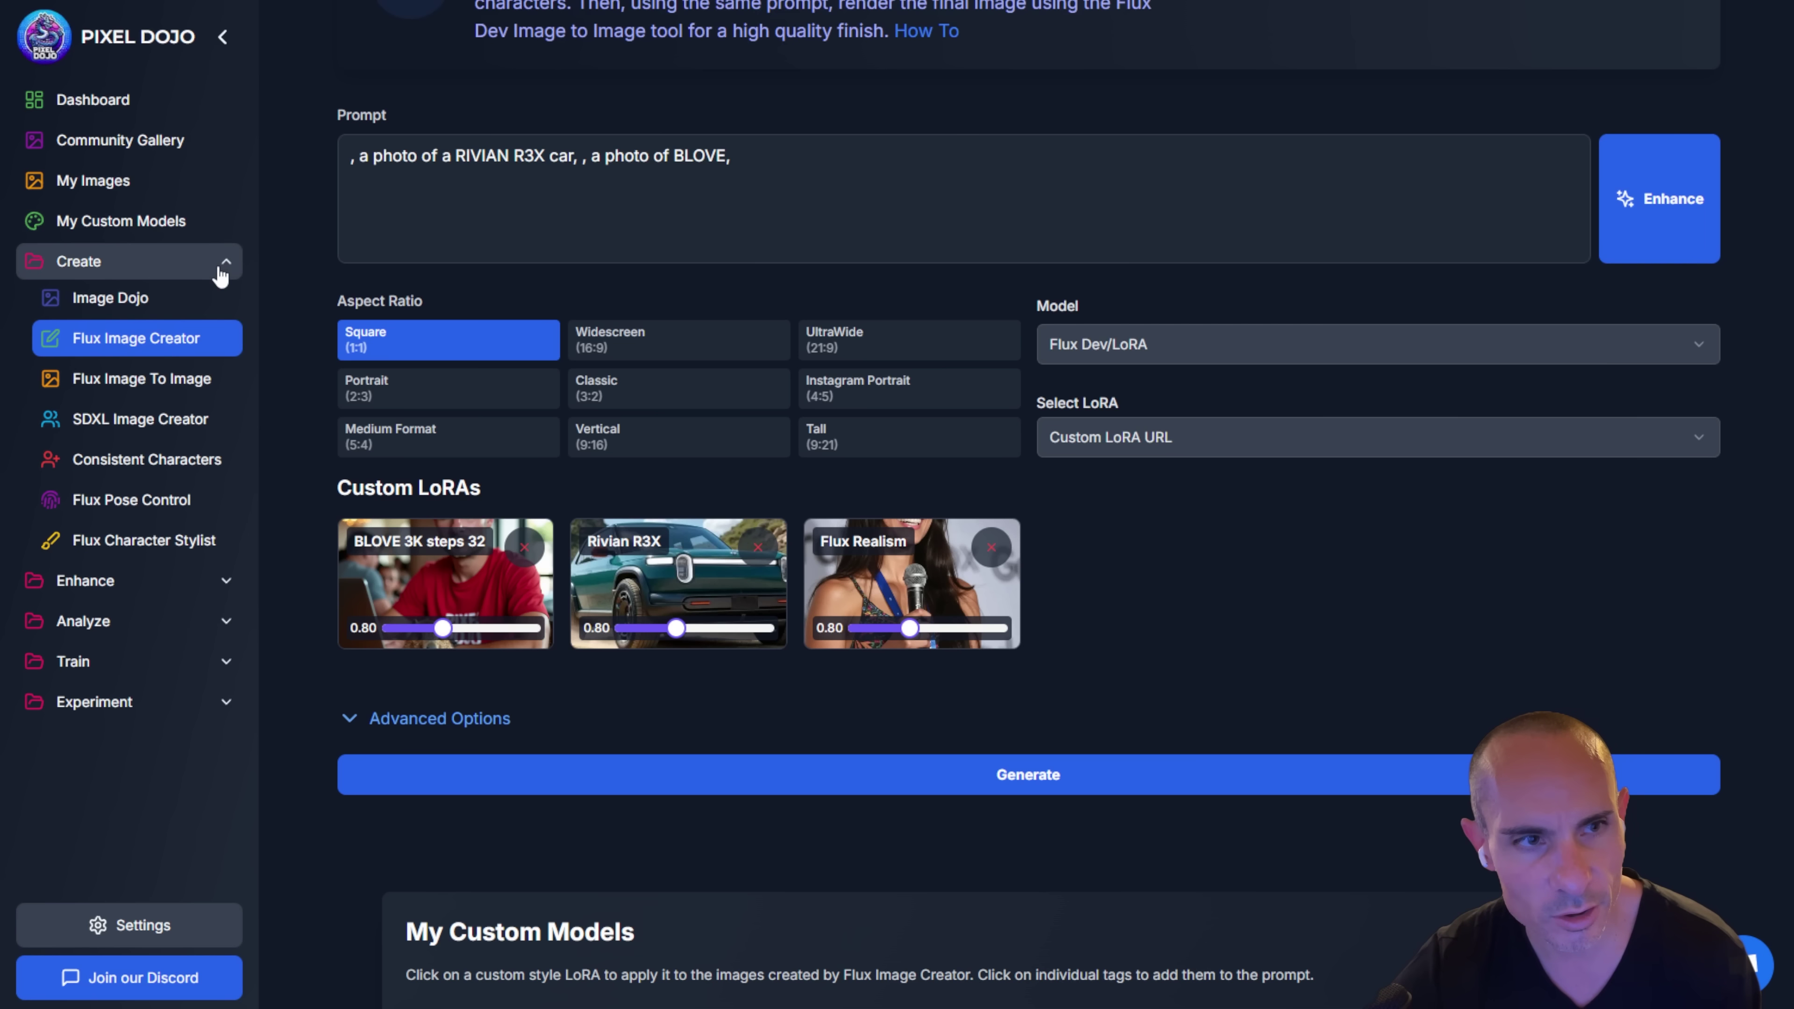
{"action": "left_click", "coordinate": [182, 385]}
{"action": "scroll", "coordinate": [871, 680], "scroll_direction": "down", "scroll_amount": 5}
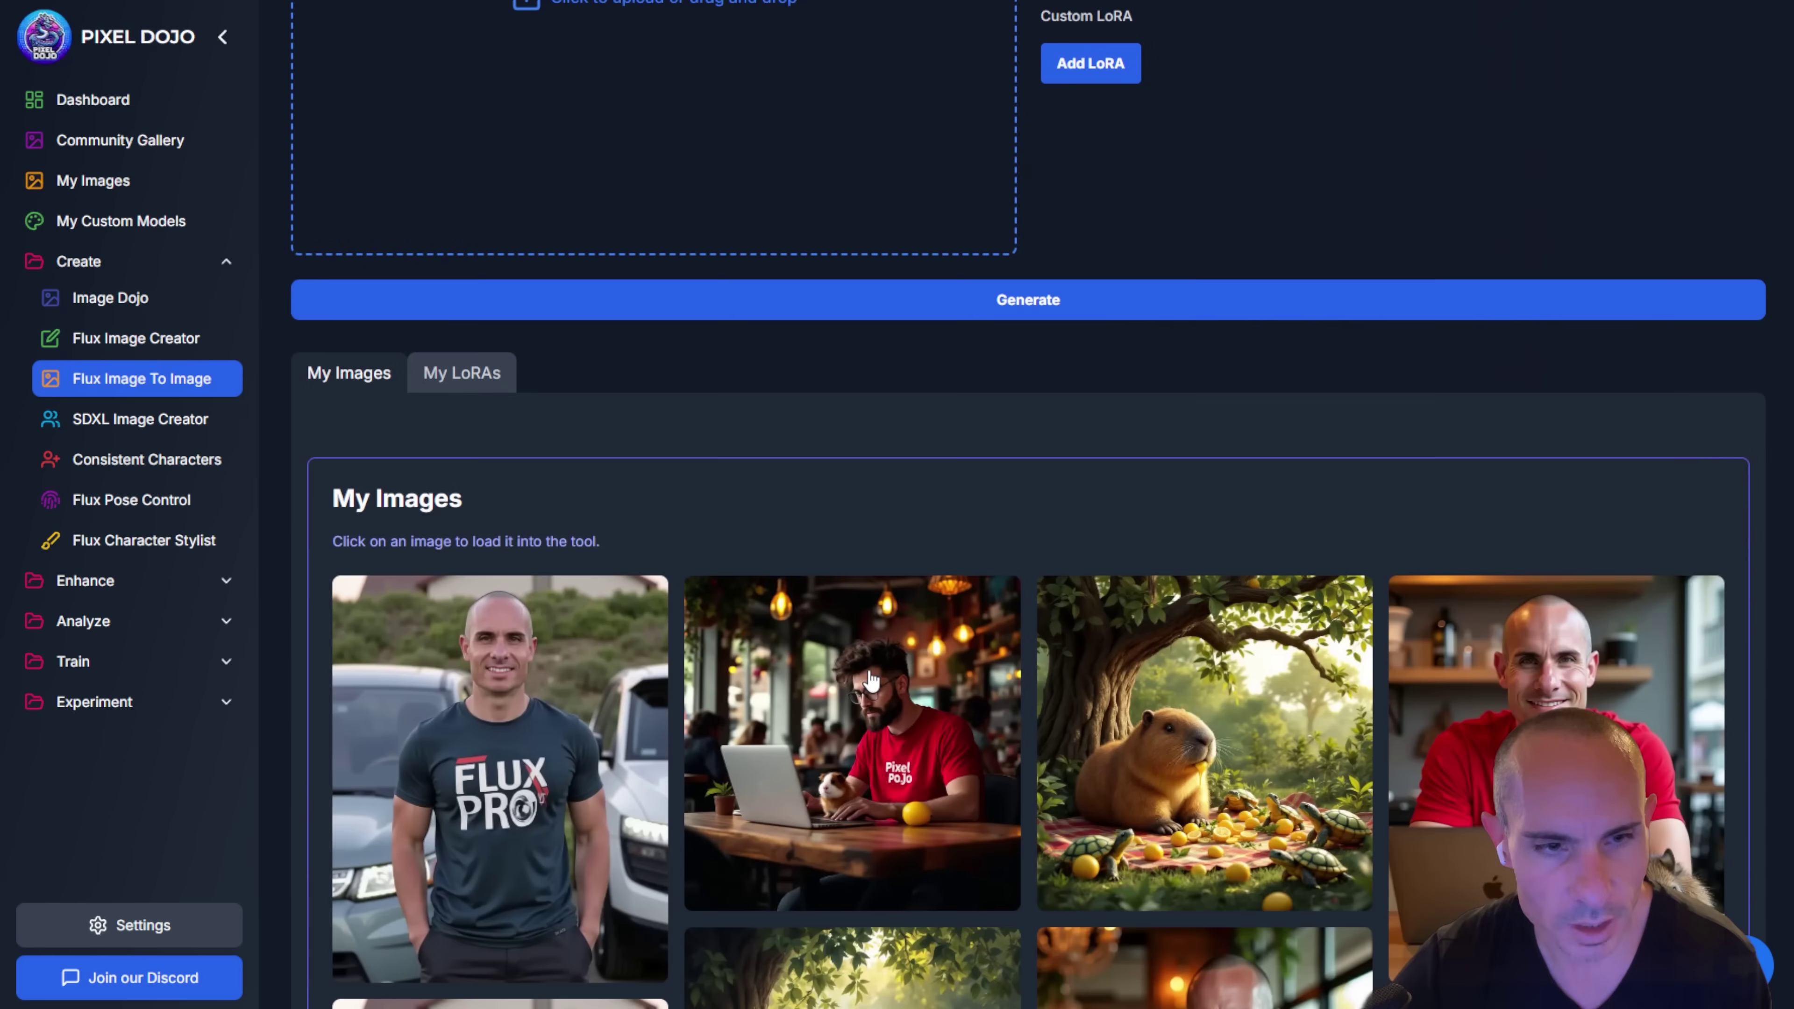
{"action": "scroll", "coordinate": [871, 680], "scroll_direction": "down", "scroll_amount": 10}
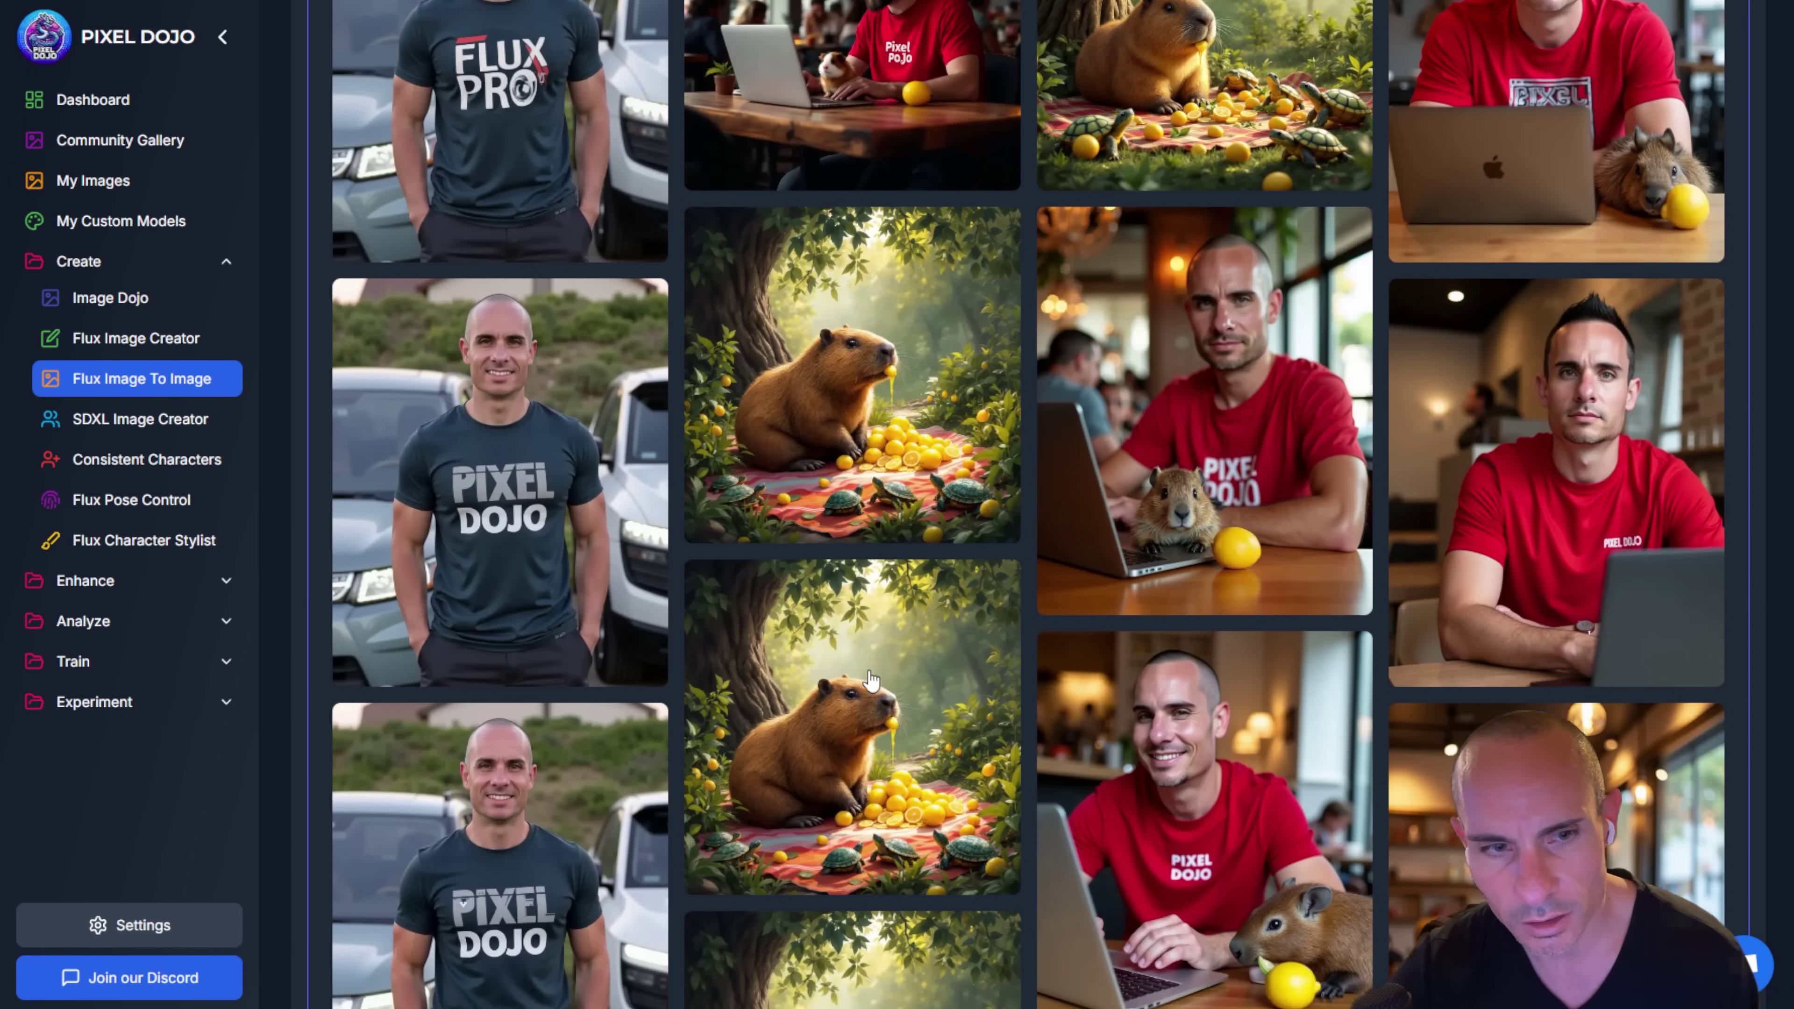
{"action": "scroll", "coordinate": [519, 697], "scroll_direction": "up", "scroll_amount": 10}
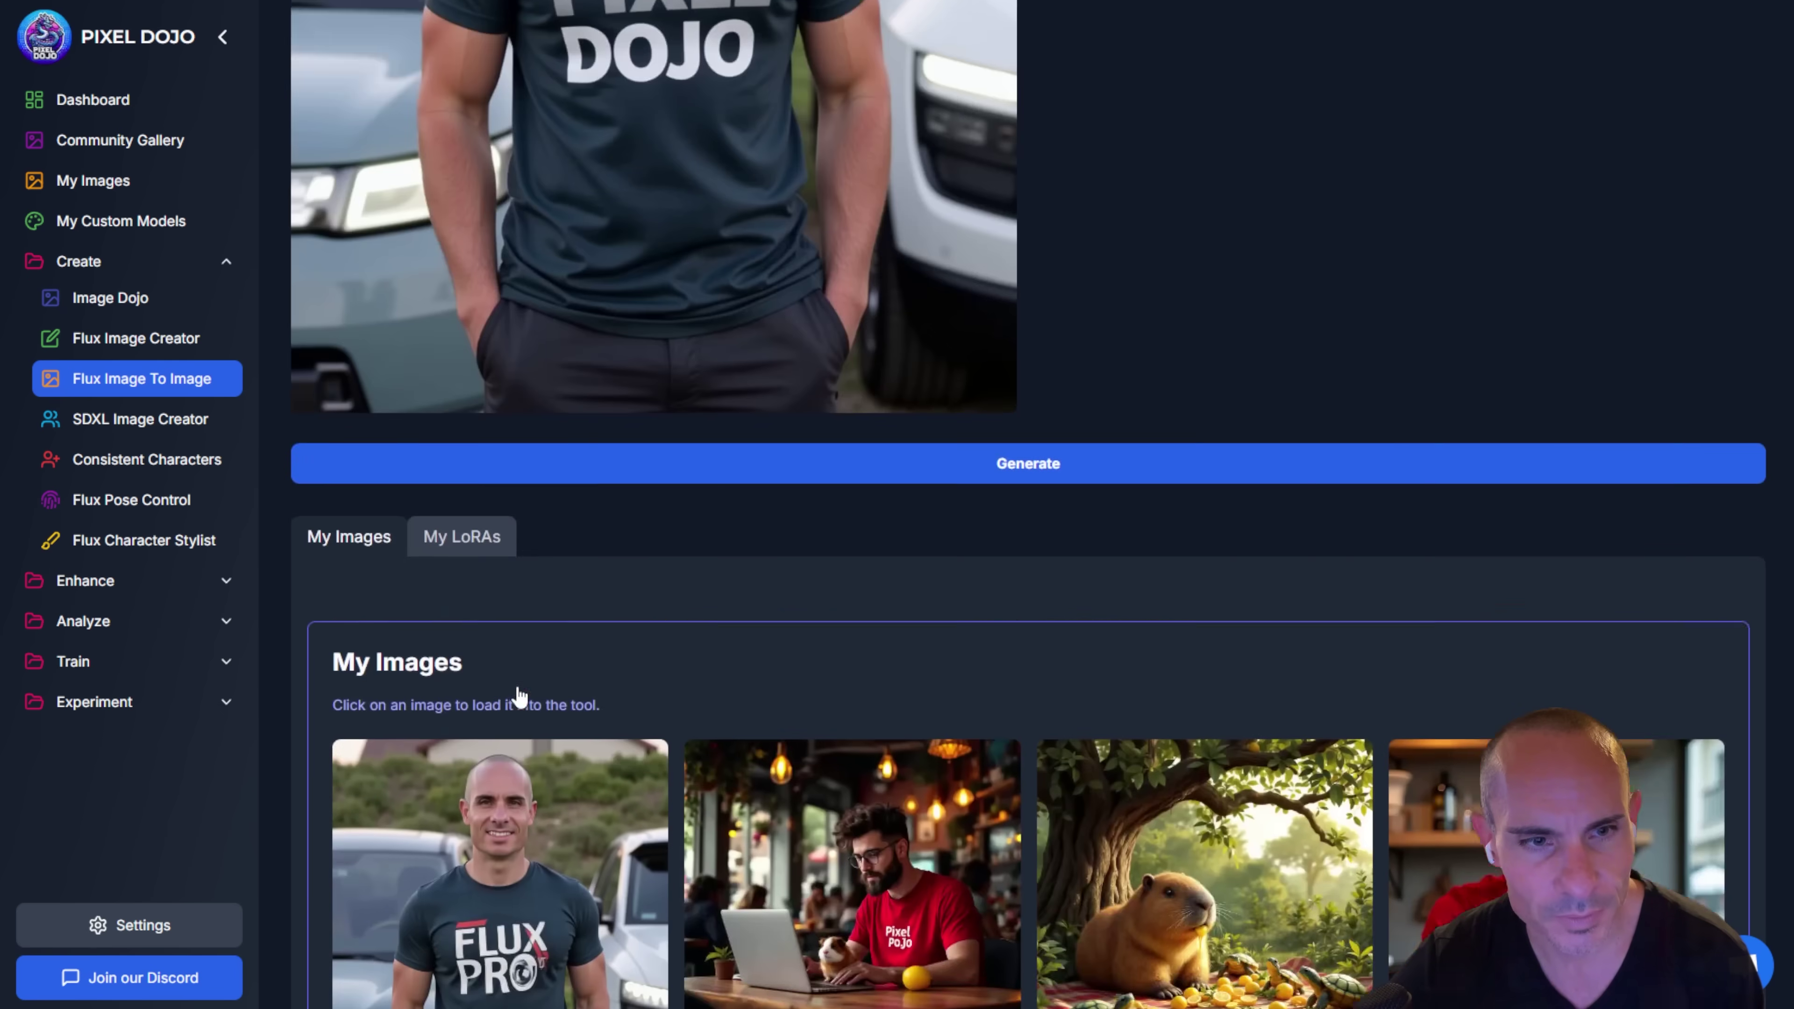
{"action": "scroll", "coordinate": [519, 697], "scroll_direction": "up", "scroll_amount": 10}
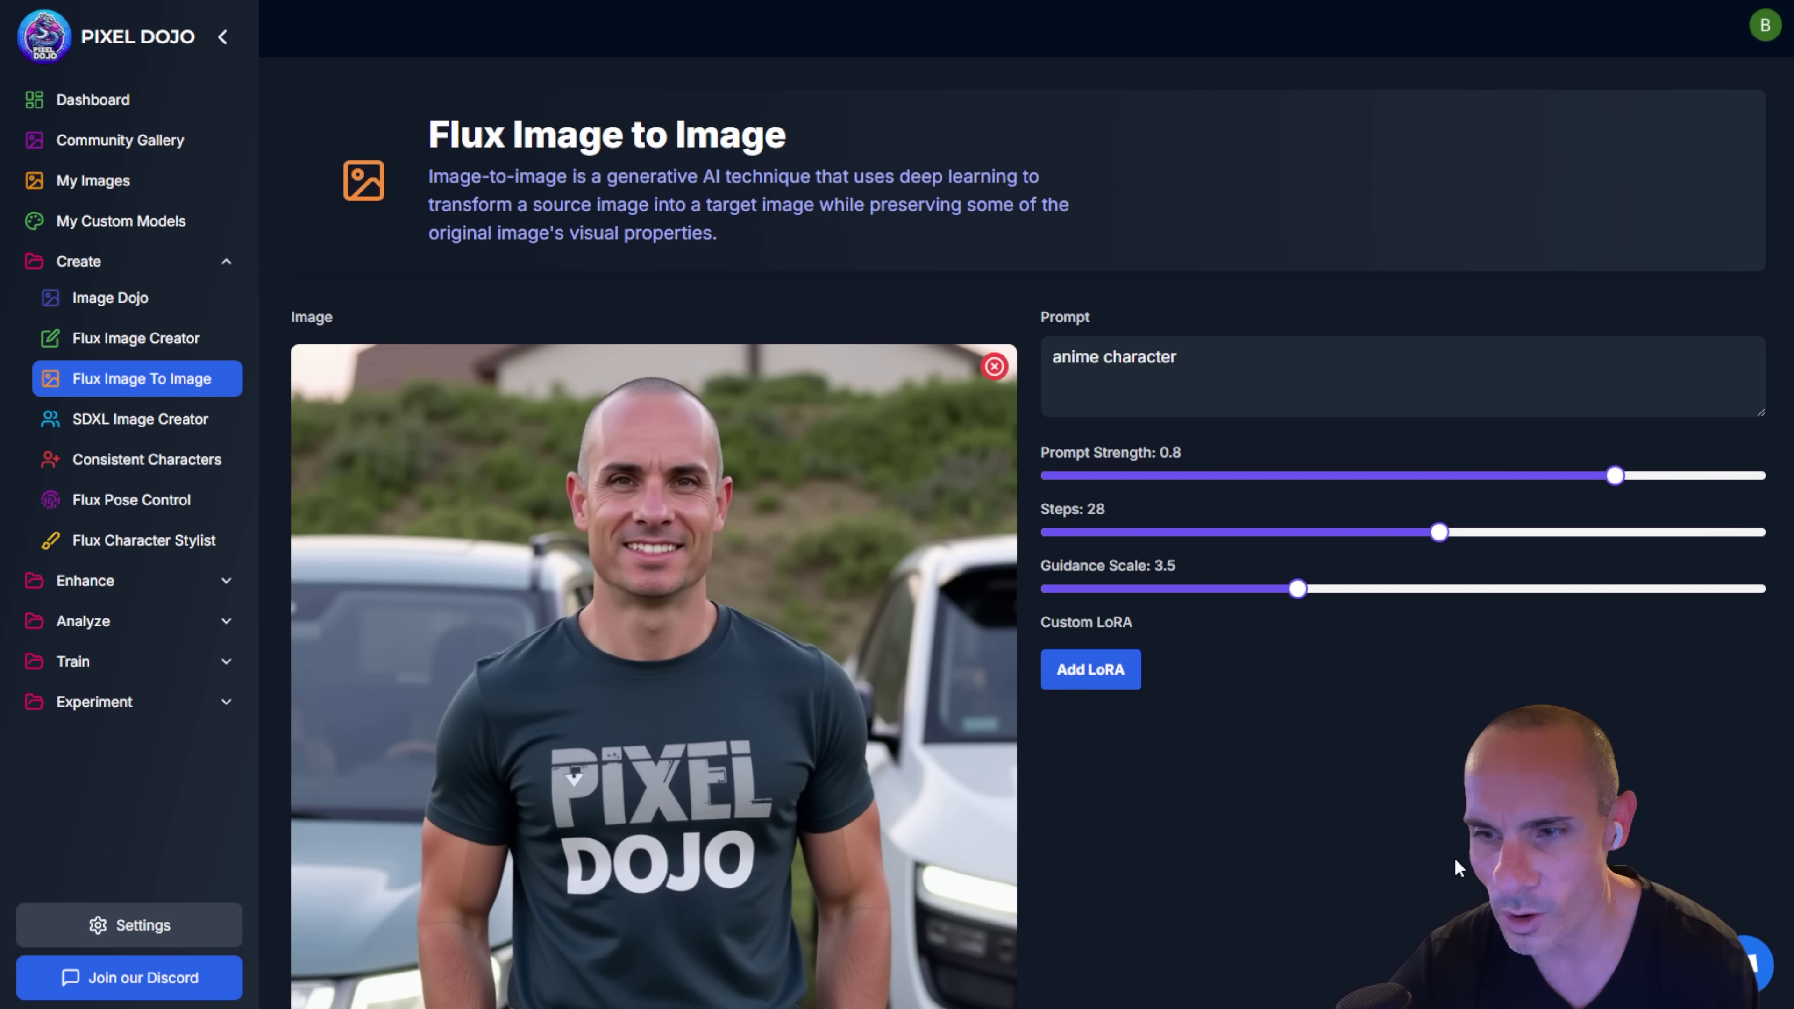
Step: Add the BLOVE 3K steps 32 LoRA from the custom models to the image-to-image generation
{"action": "scroll", "coordinate": [1467, 854], "scroll_direction": "down", "scroll_amount": 10}
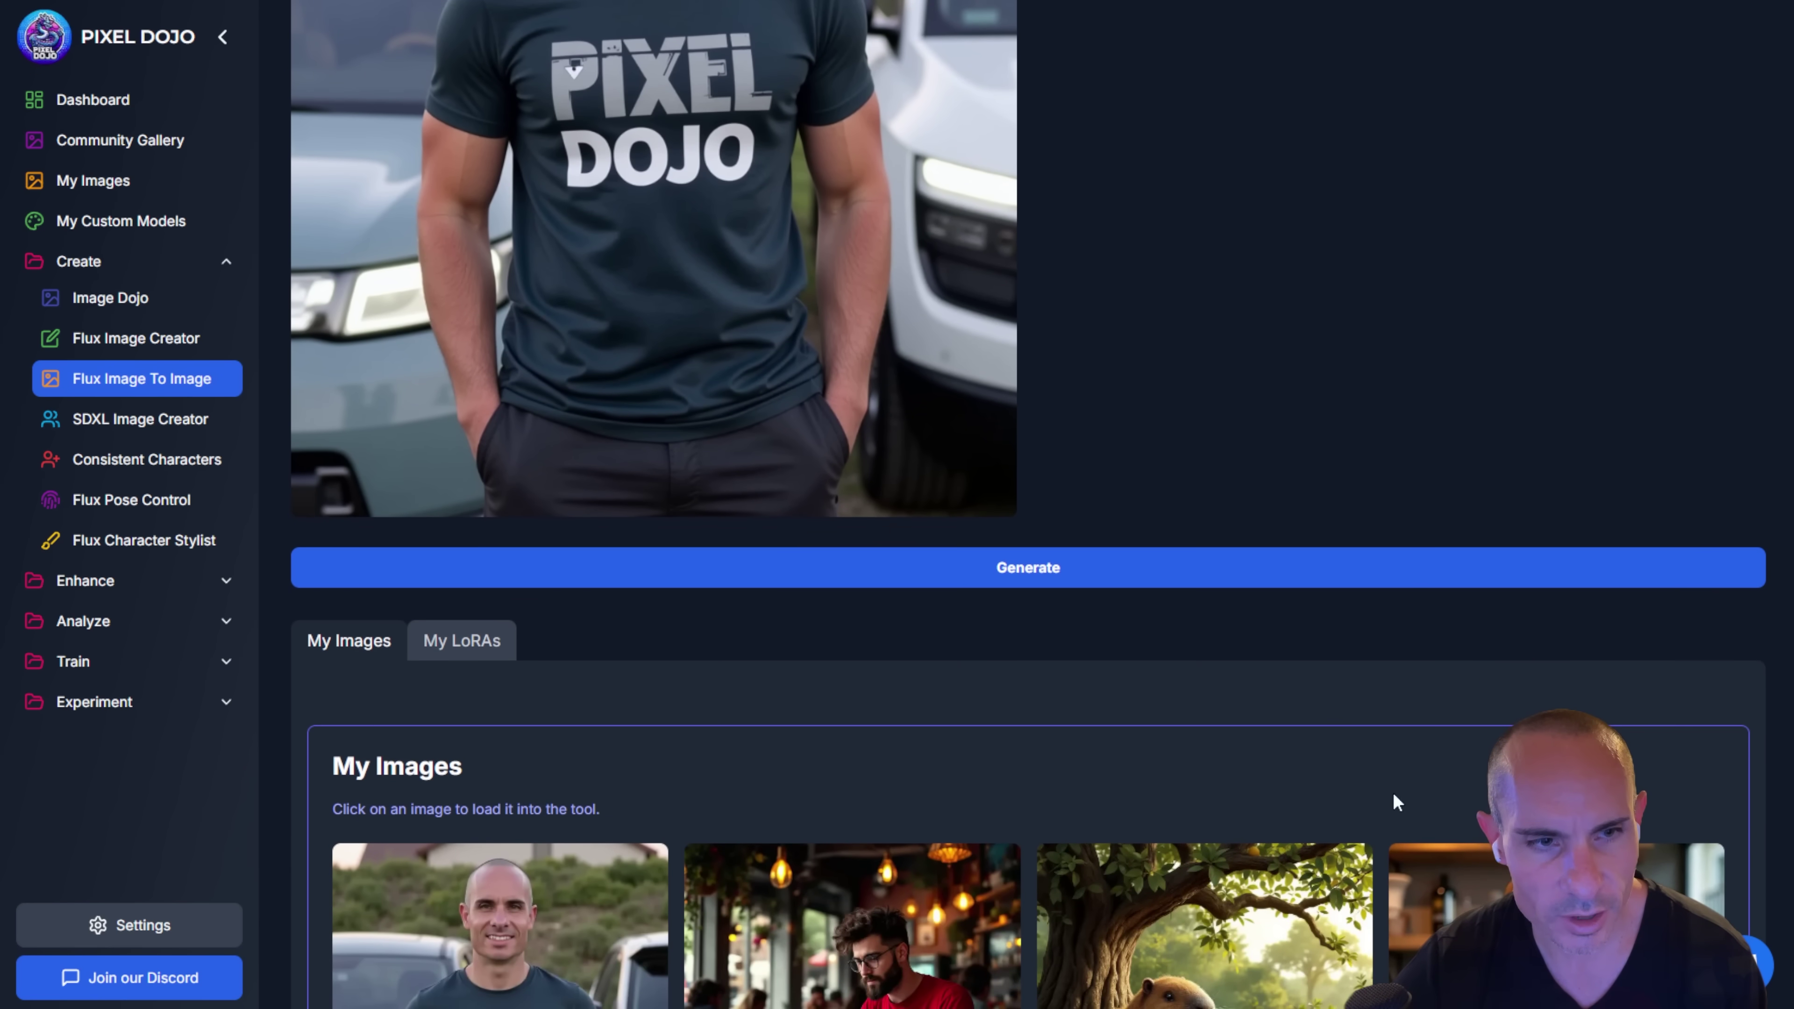
{"action": "left_click", "coordinate": [466, 643]}
{"action": "scroll", "coordinate": [929, 660], "scroll_direction": "down", "scroll_amount": 1}
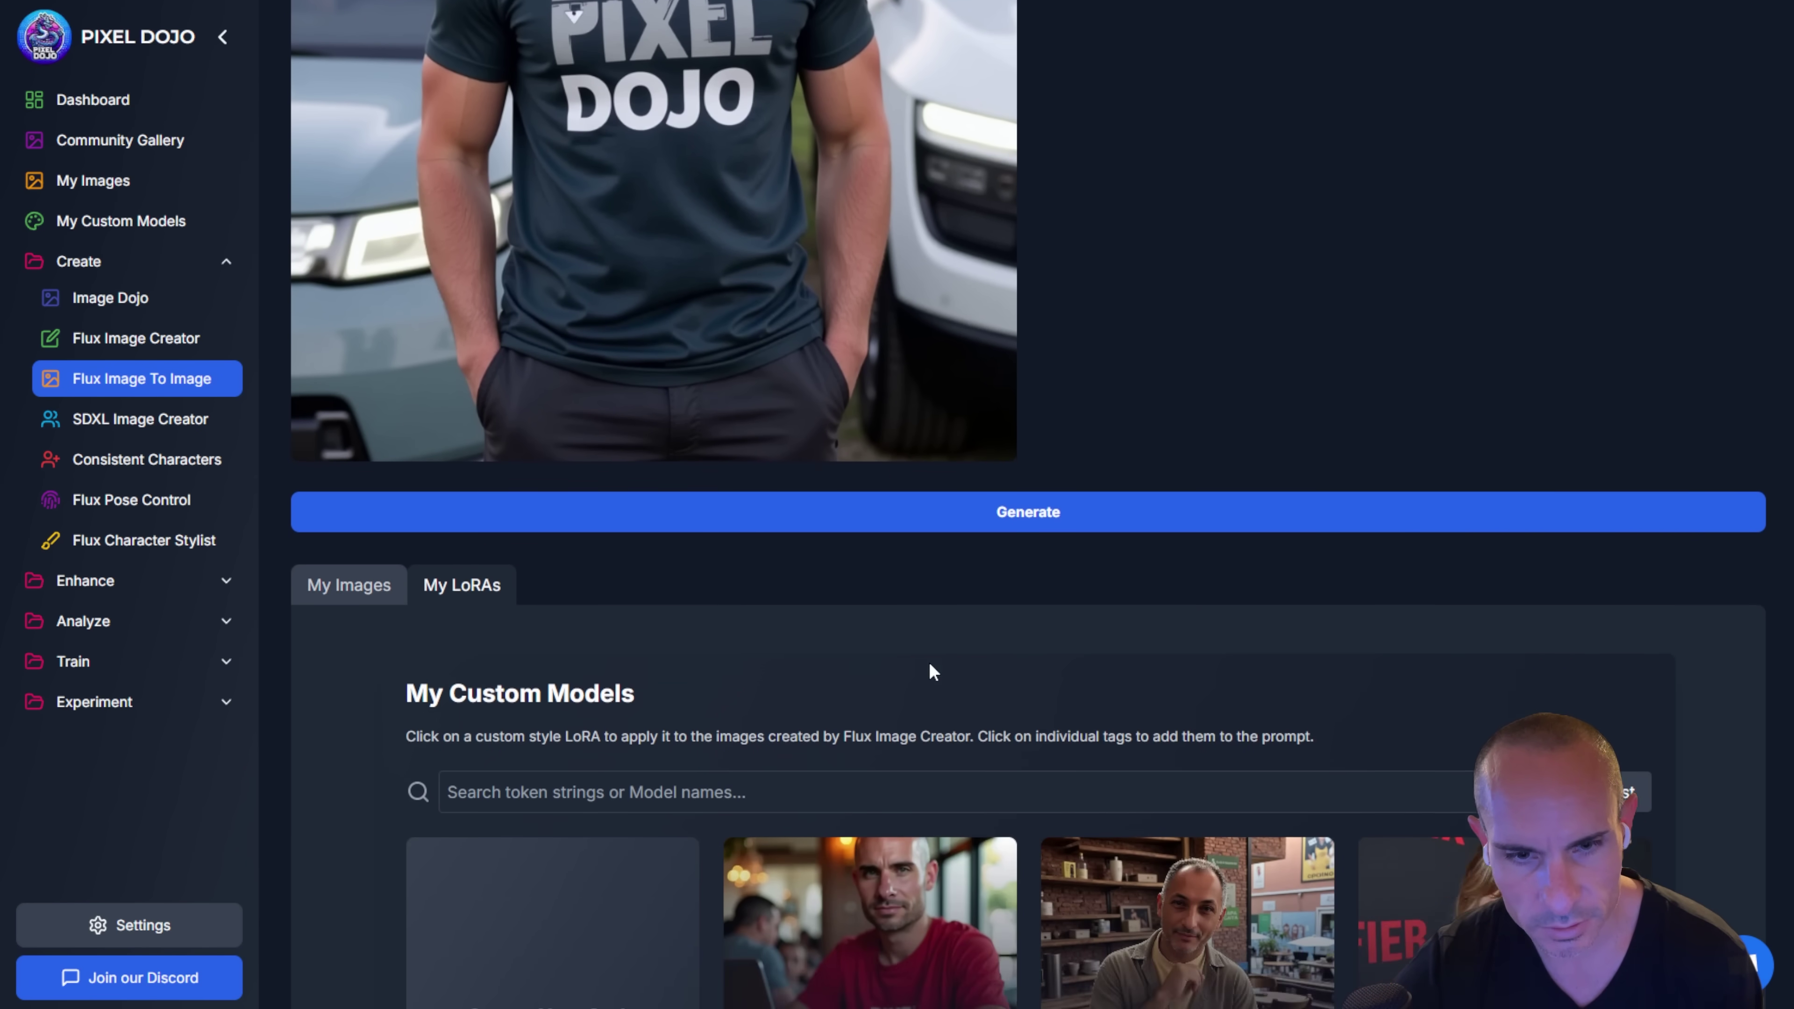
{"action": "scroll", "coordinate": [930, 665], "scroll_direction": "down", "scroll_amount": 8}
{"action": "scroll", "coordinate": [1162, 758], "scroll_direction": "up", "scroll_amount": 1}
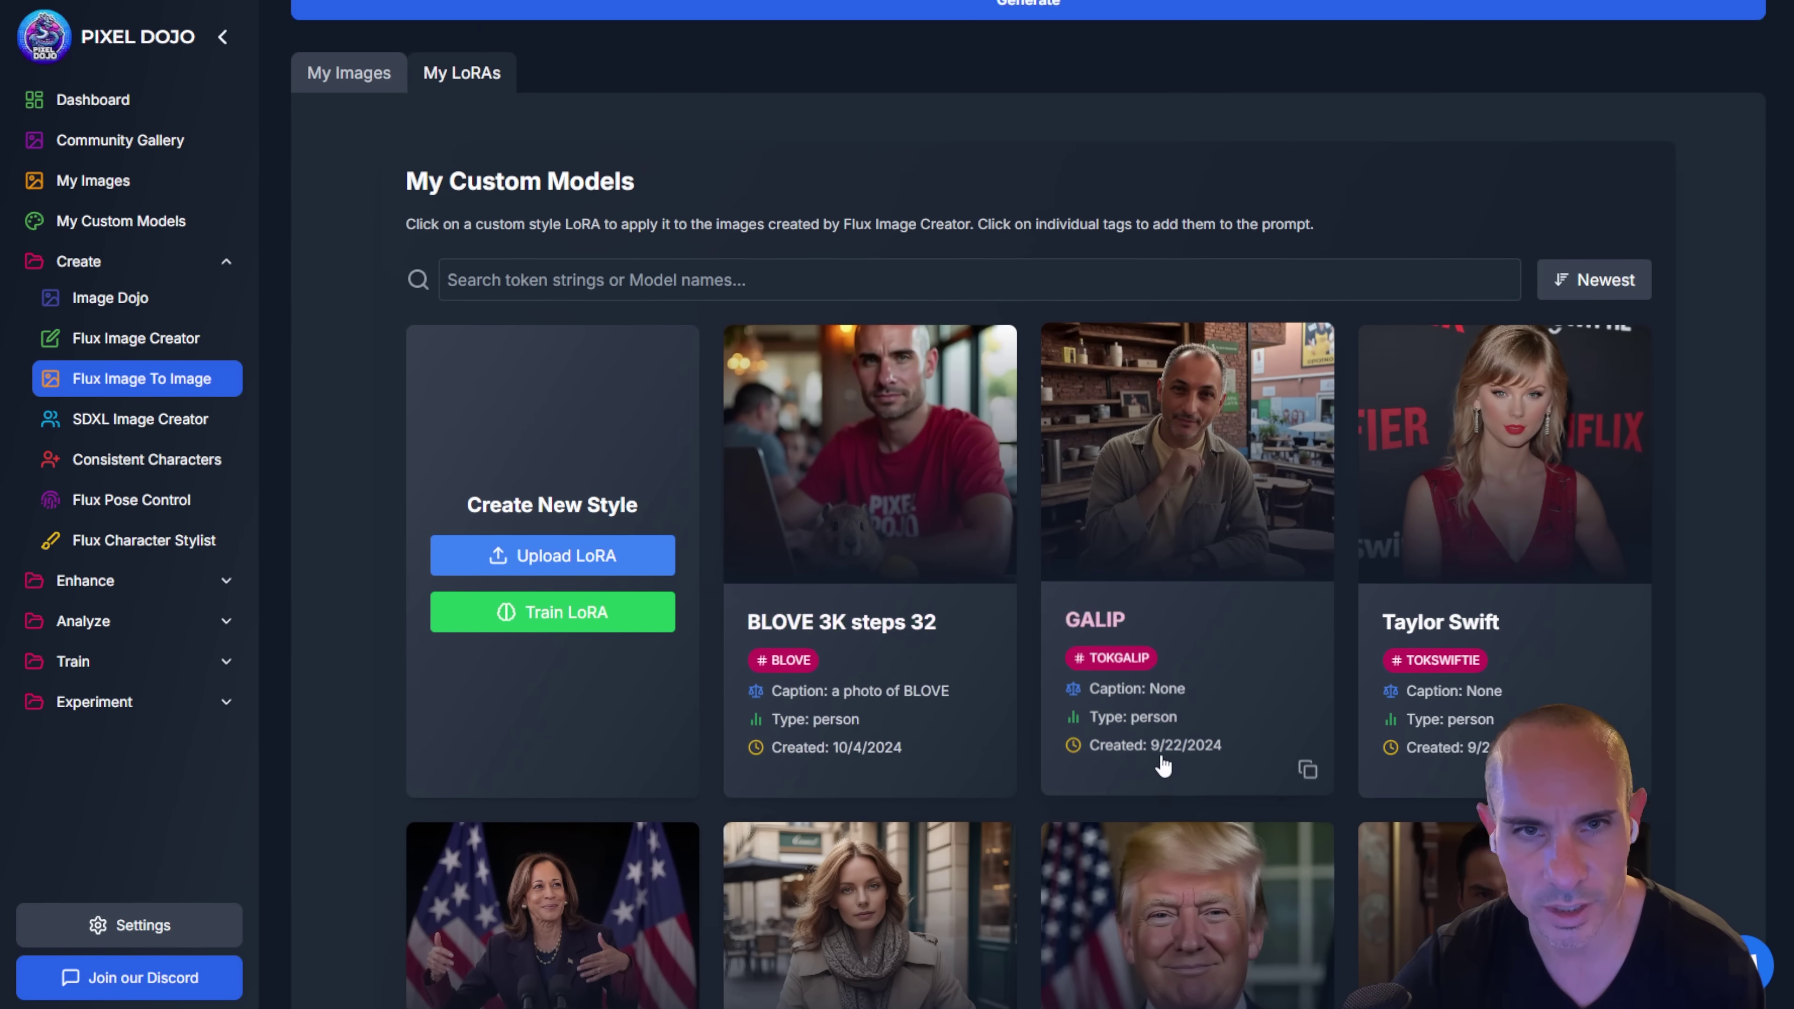
{"action": "scroll", "coordinate": [1162, 765], "scroll_direction": "up", "scroll_amount": 18}
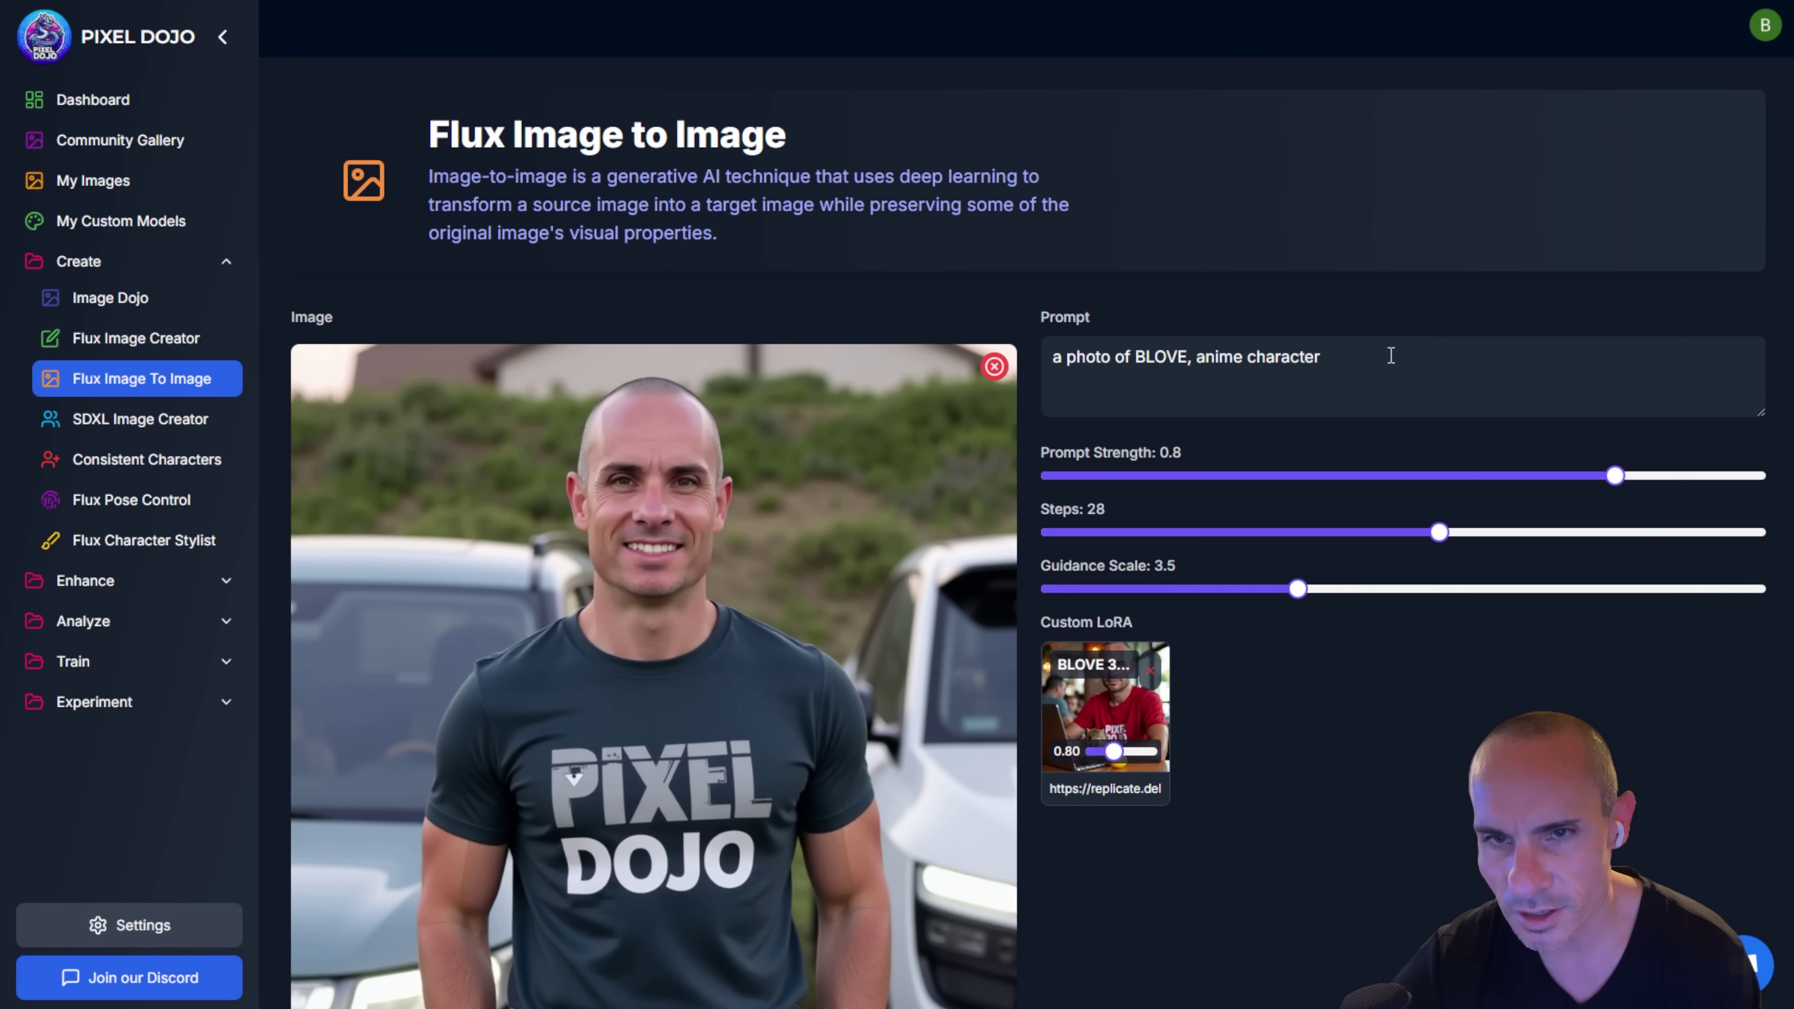
Step: Remove "anime character" from the prompt so that it reads "a photo of BLOVE"
{"action": "left_click_drag", "start_coordinate": [1391, 356], "coordinate": [1194, 357]}
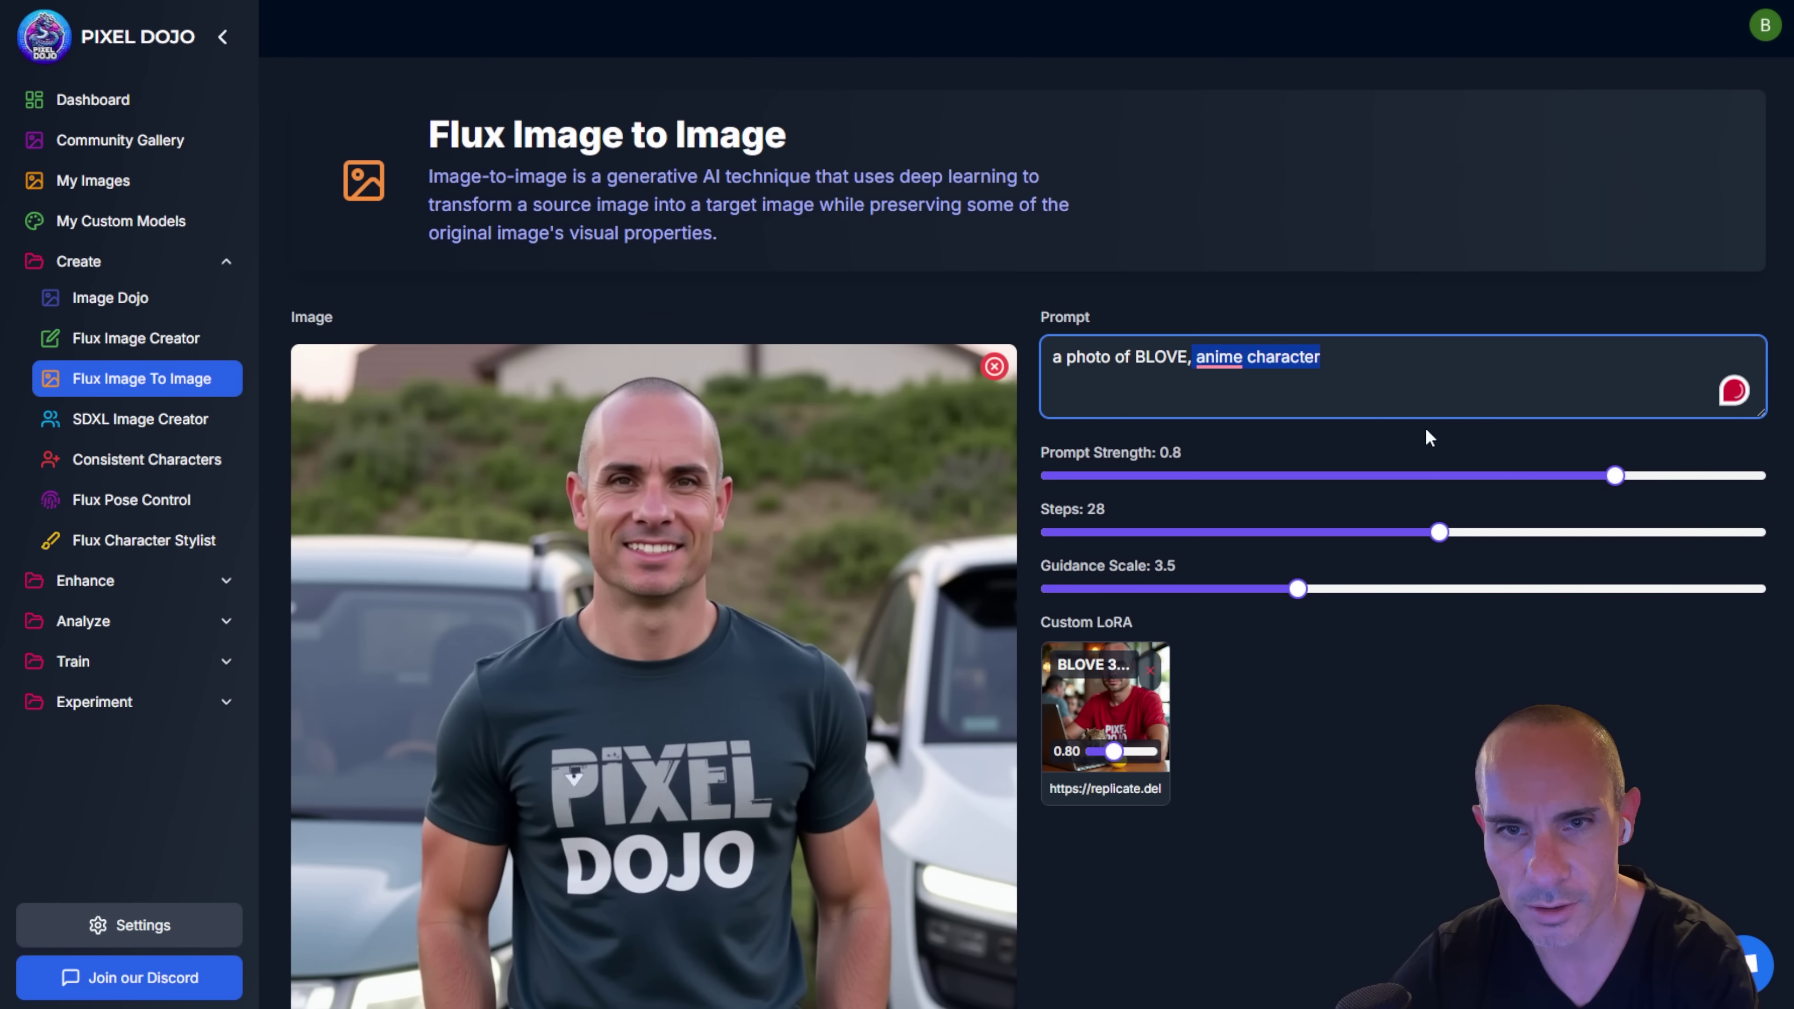
{"action": "key", "text": "BackSpace"}
{"action": "key", "text": "BackSpace"}
{"action": "key", "text": "BackSpace"}
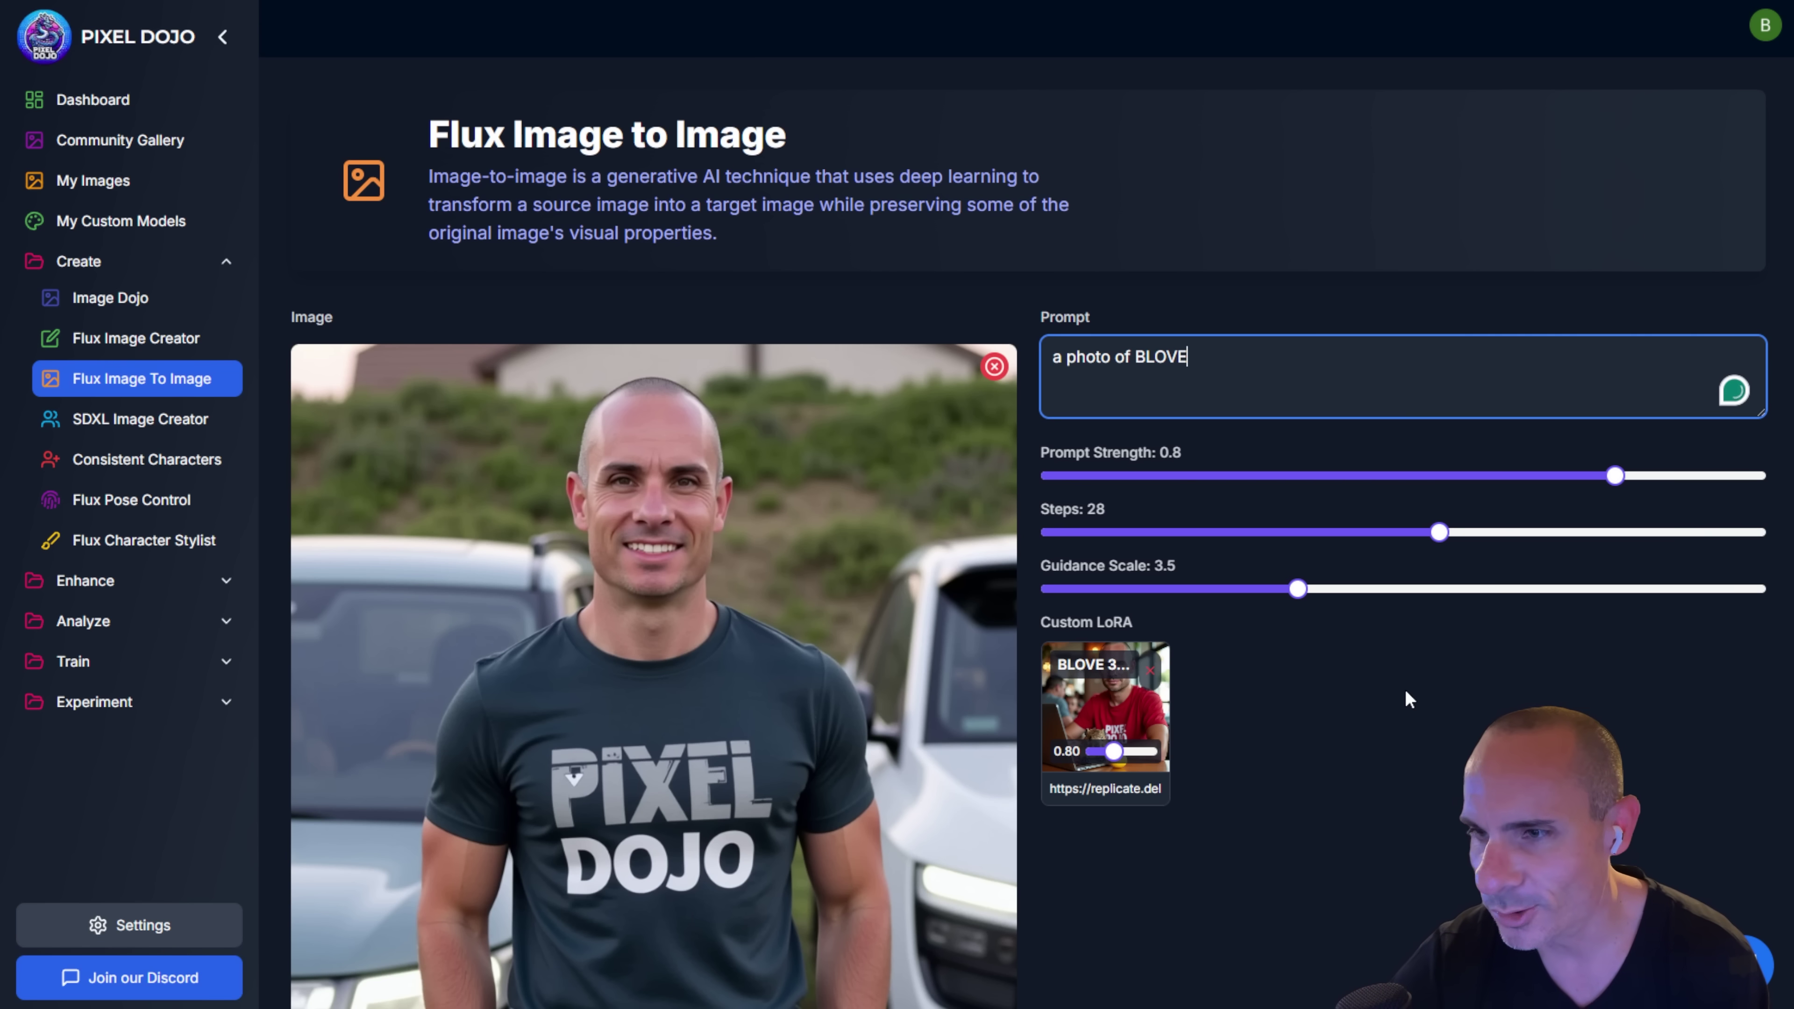
Step: Generate the image-to-image version and compare it with the original photo
{"action": "scroll", "coordinate": [1351, 716], "scroll_direction": "down", "scroll_amount": 3}
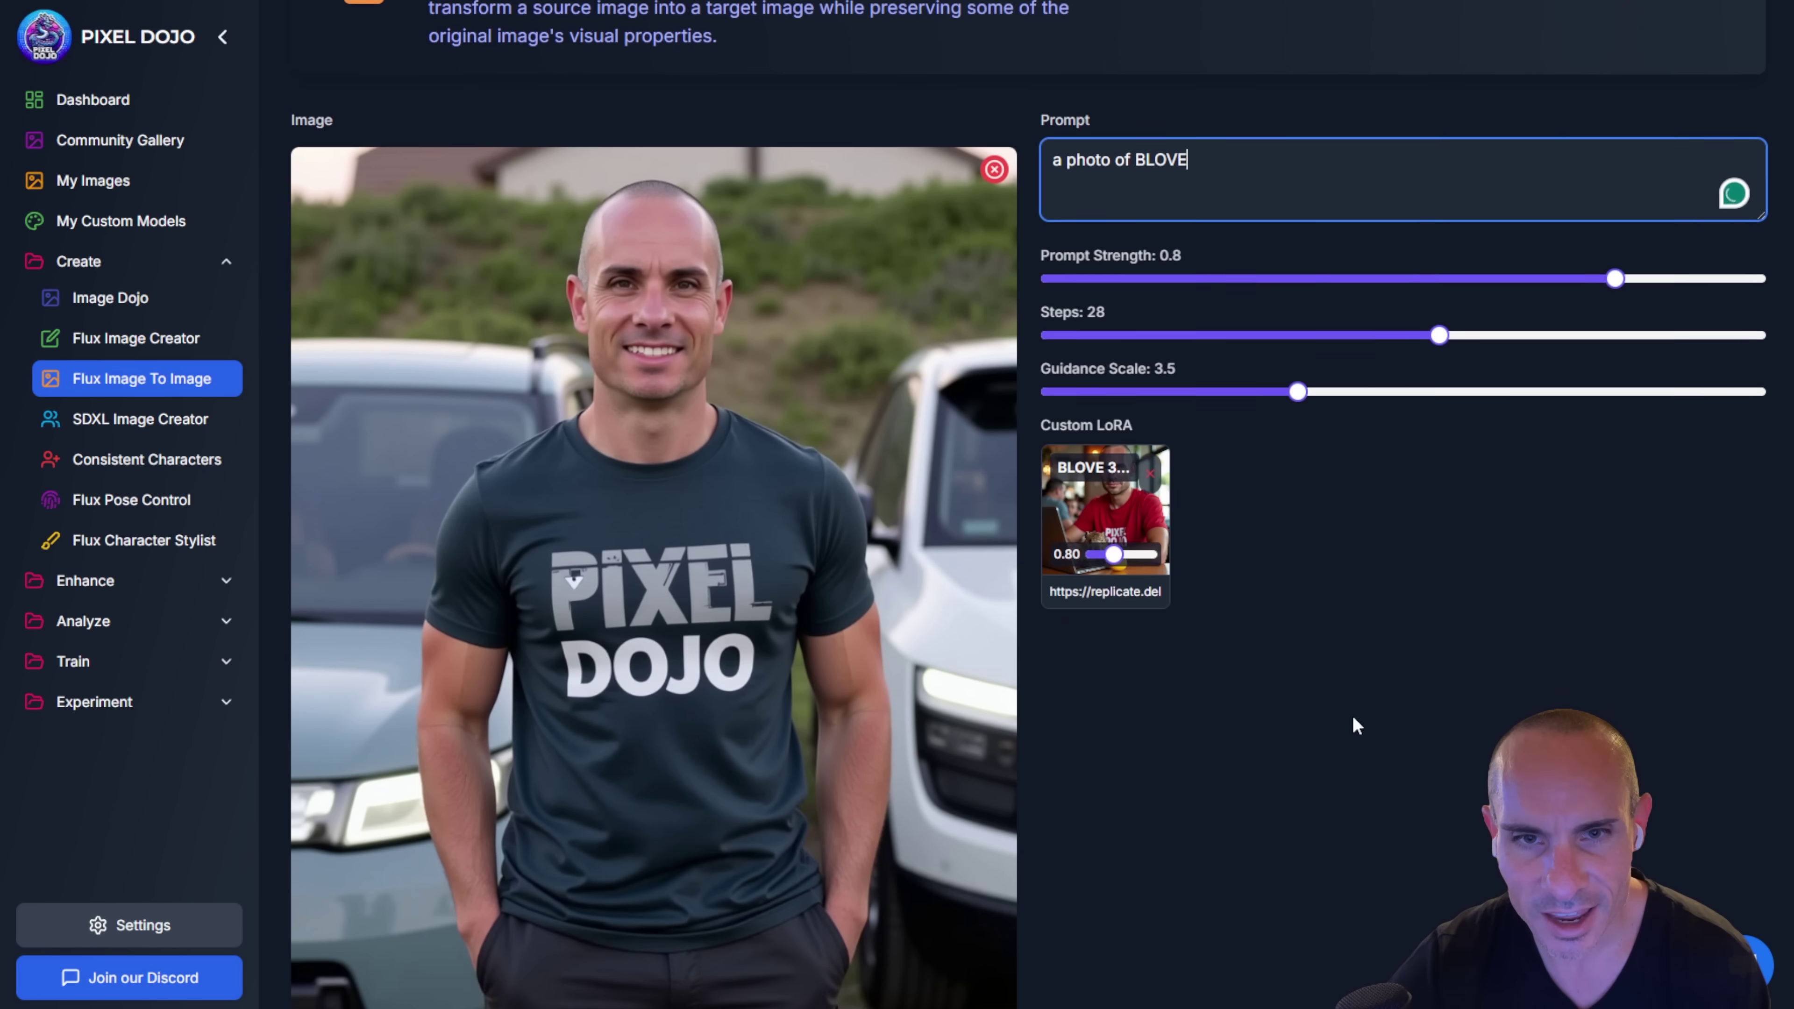
{"action": "scroll", "coordinate": [1351, 714], "scroll_direction": "up", "scroll_amount": 1}
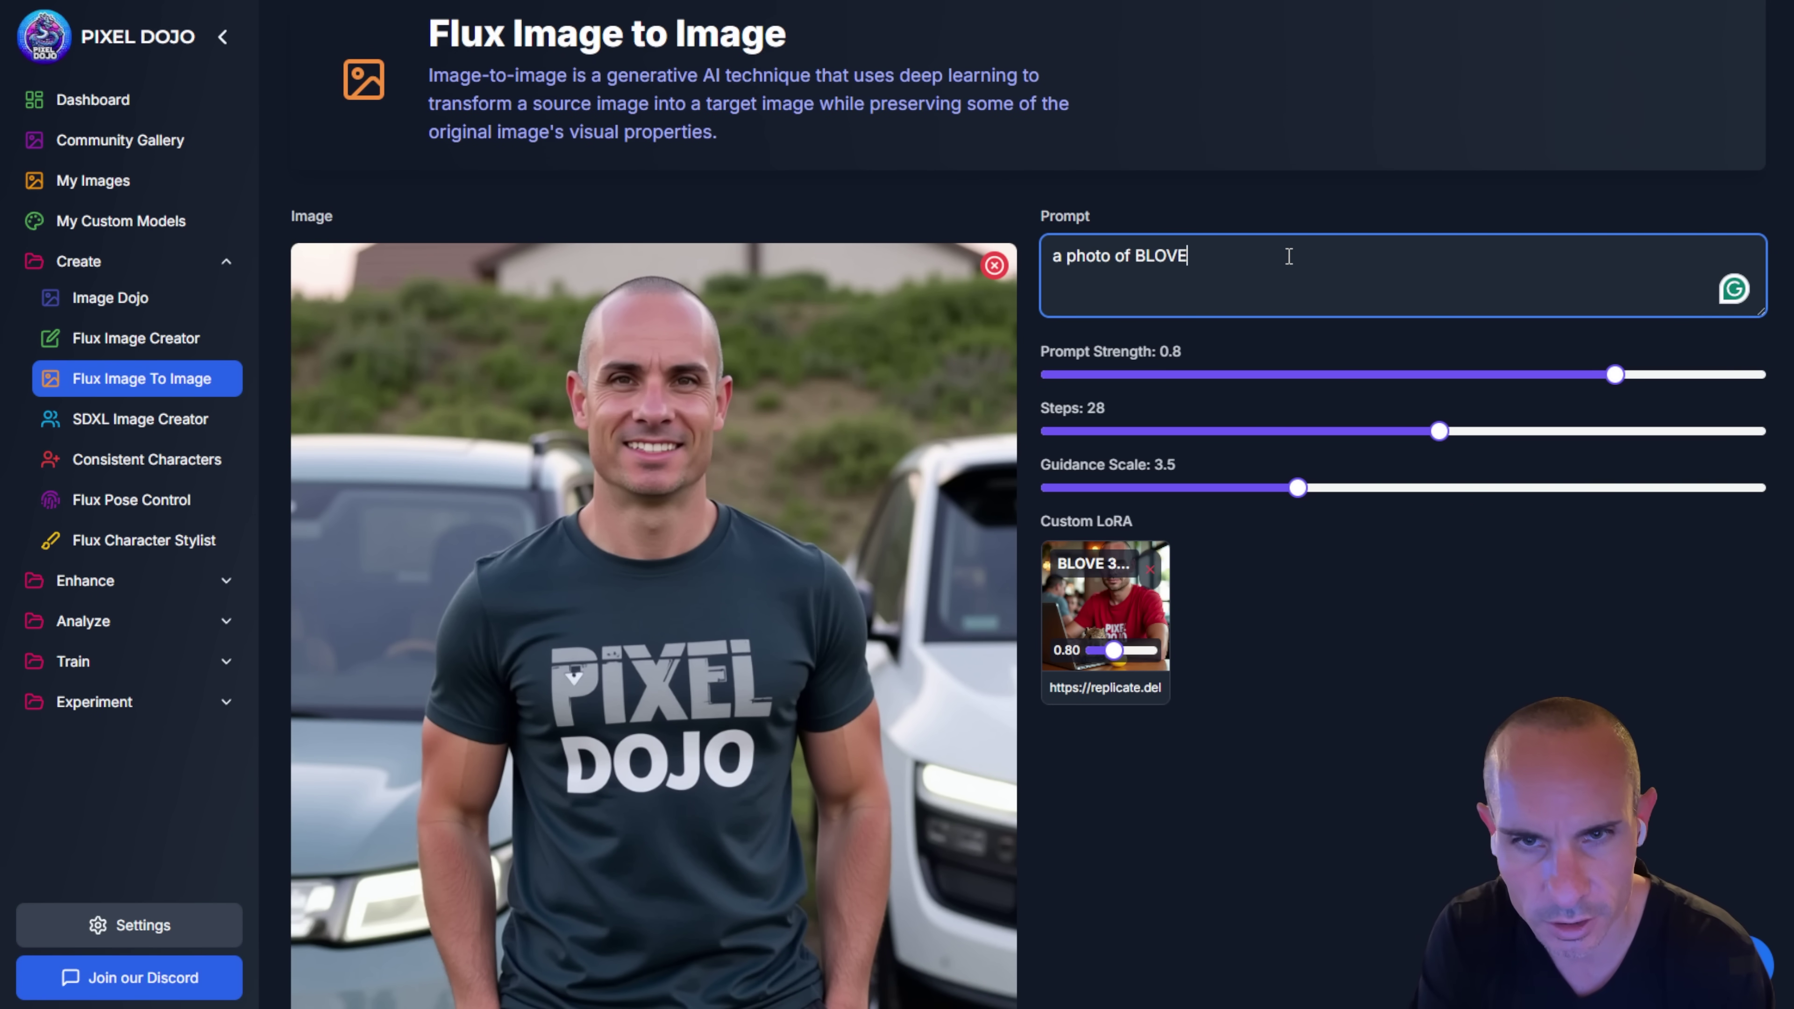
{"action": "scroll", "coordinate": [1342, 592], "scroll_direction": "down", "scroll_amount": 3}
{"action": "key", "text": "Return"}
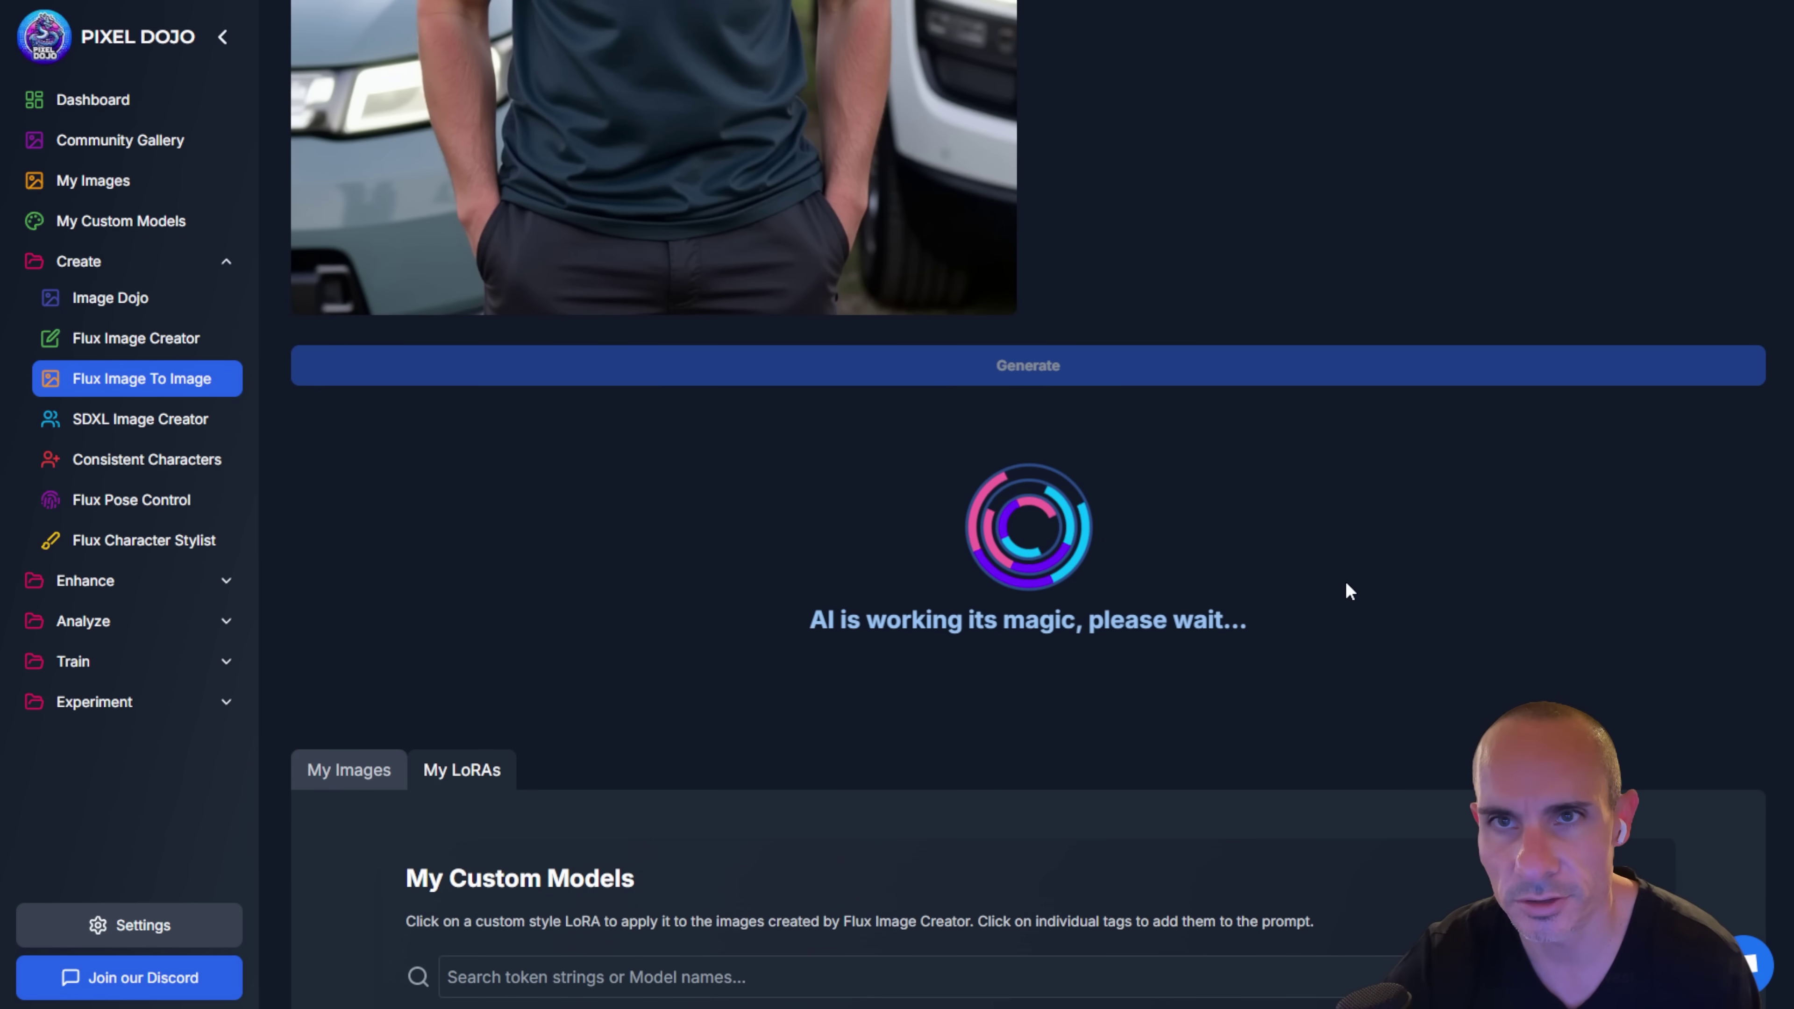
{"action": "scroll", "coordinate": [1144, 668], "scroll_direction": "down", "scroll_amount": 3}
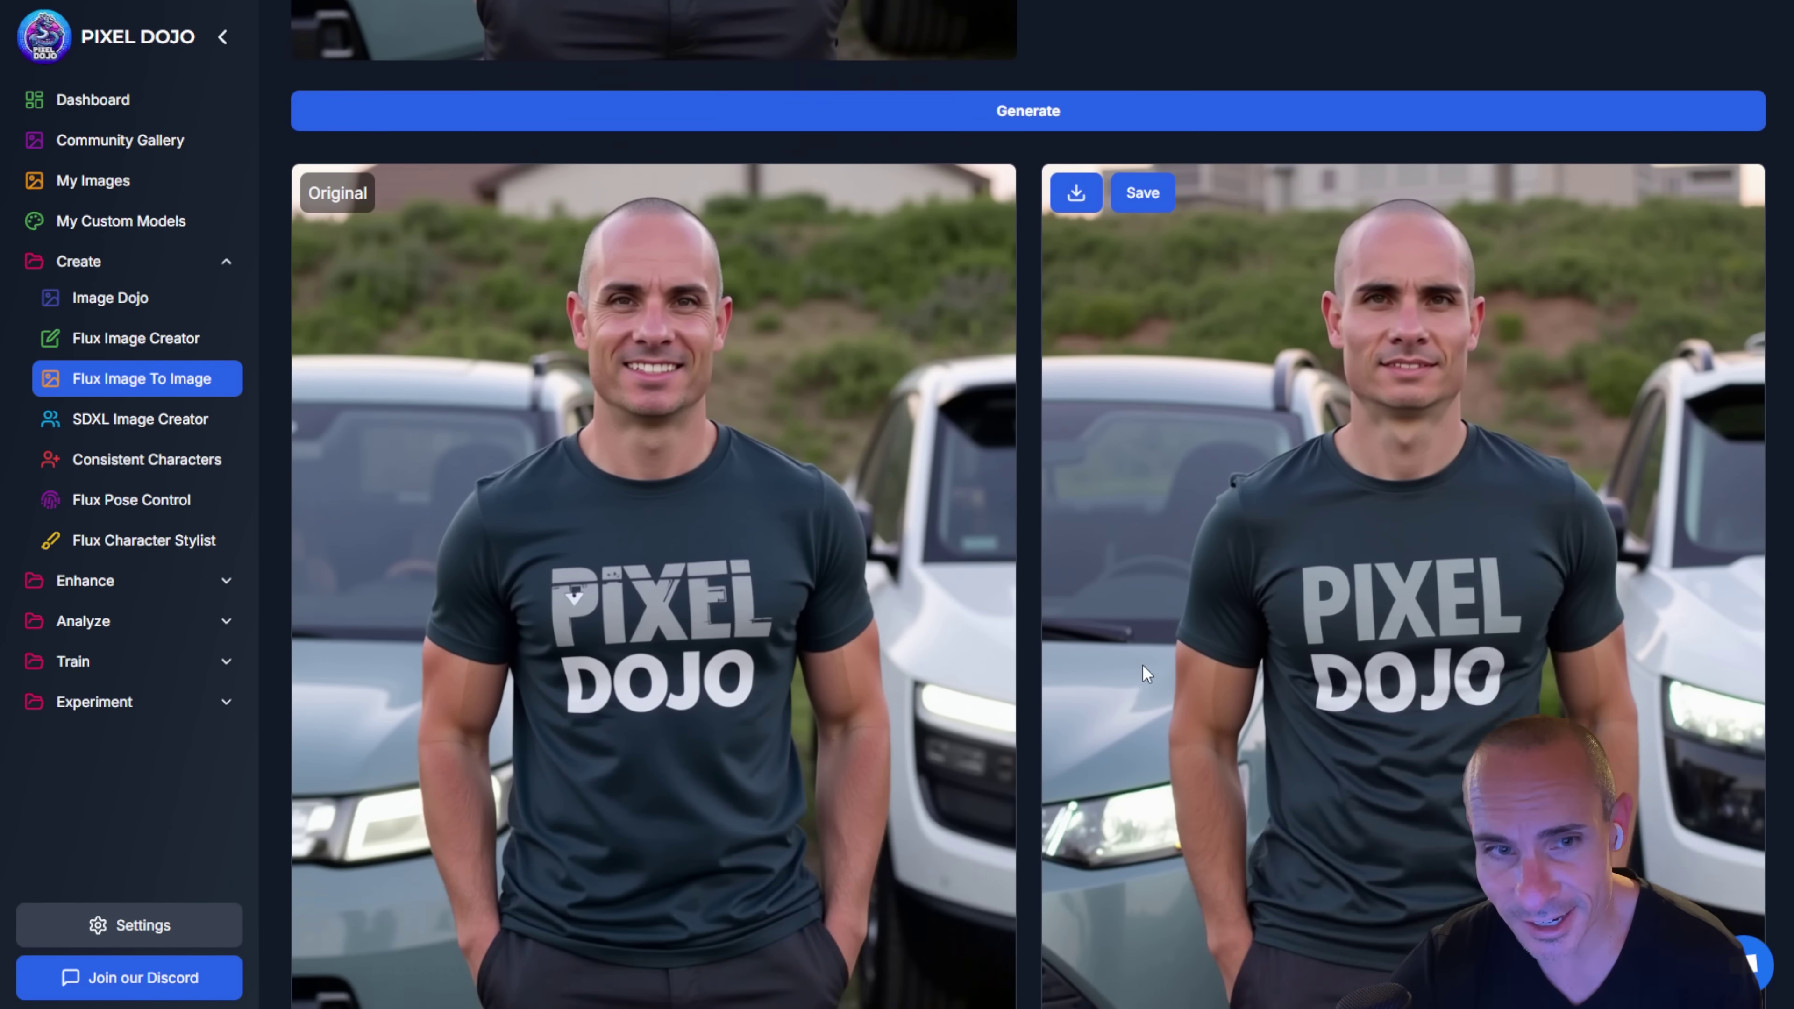
{"action": "scroll", "coordinate": [1146, 672], "scroll_direction": "down", "scroll_amount": 1}
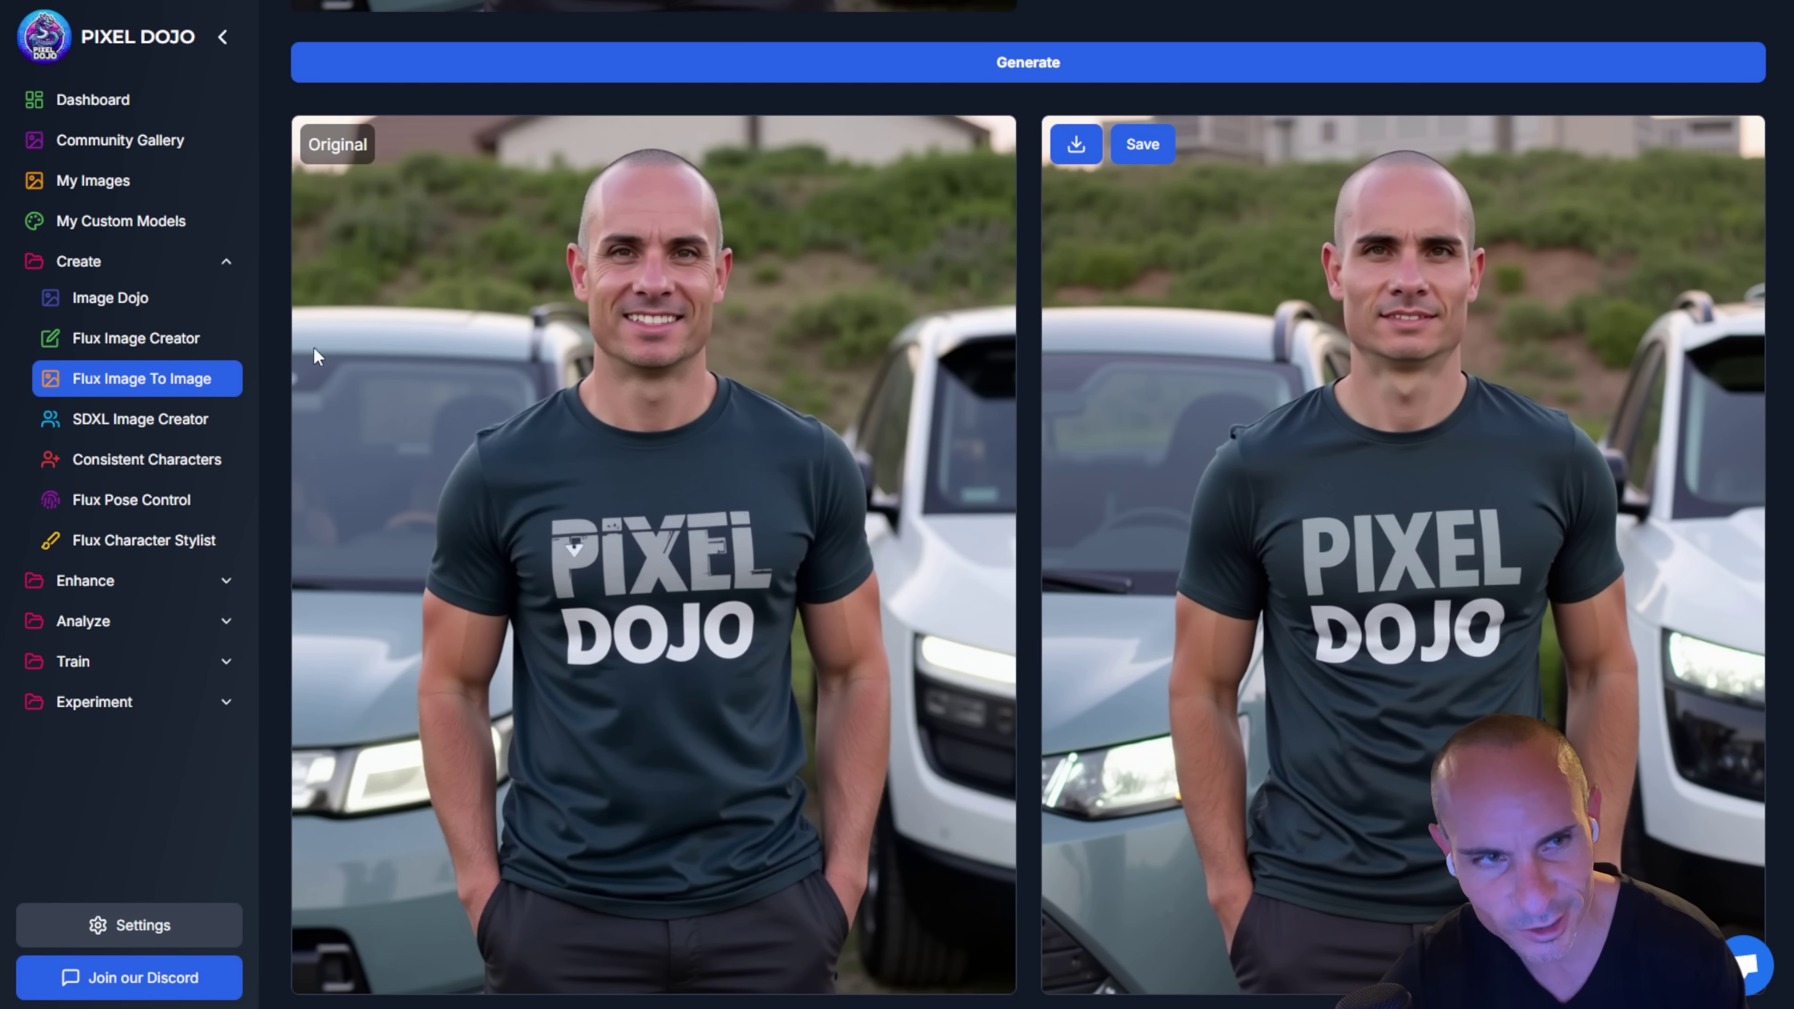
Step: Load the dark PIXEL DOJO shirt photo into Flux Inpainting and brush a mask over the flawed lettering near the end of PIXEL
{"action": "left_click", "coordinate": [180, 577]}
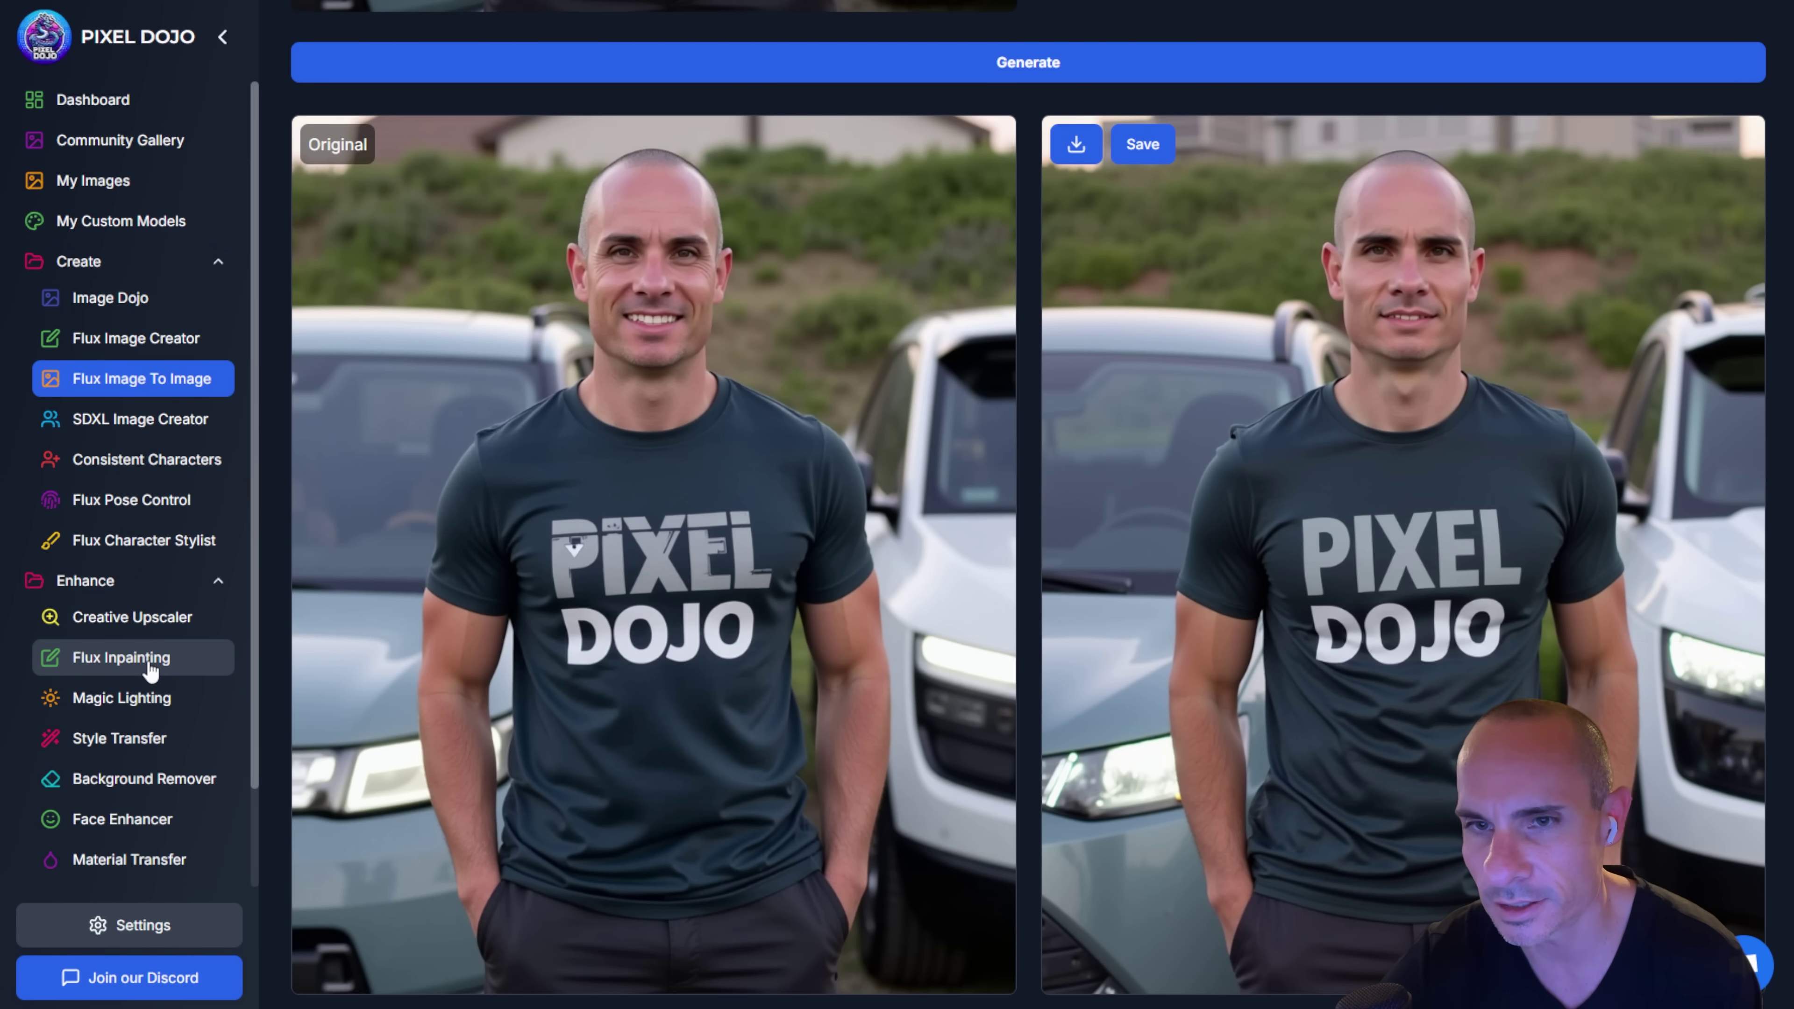
{"action": "left_click", "coordinate": [150, 668]}
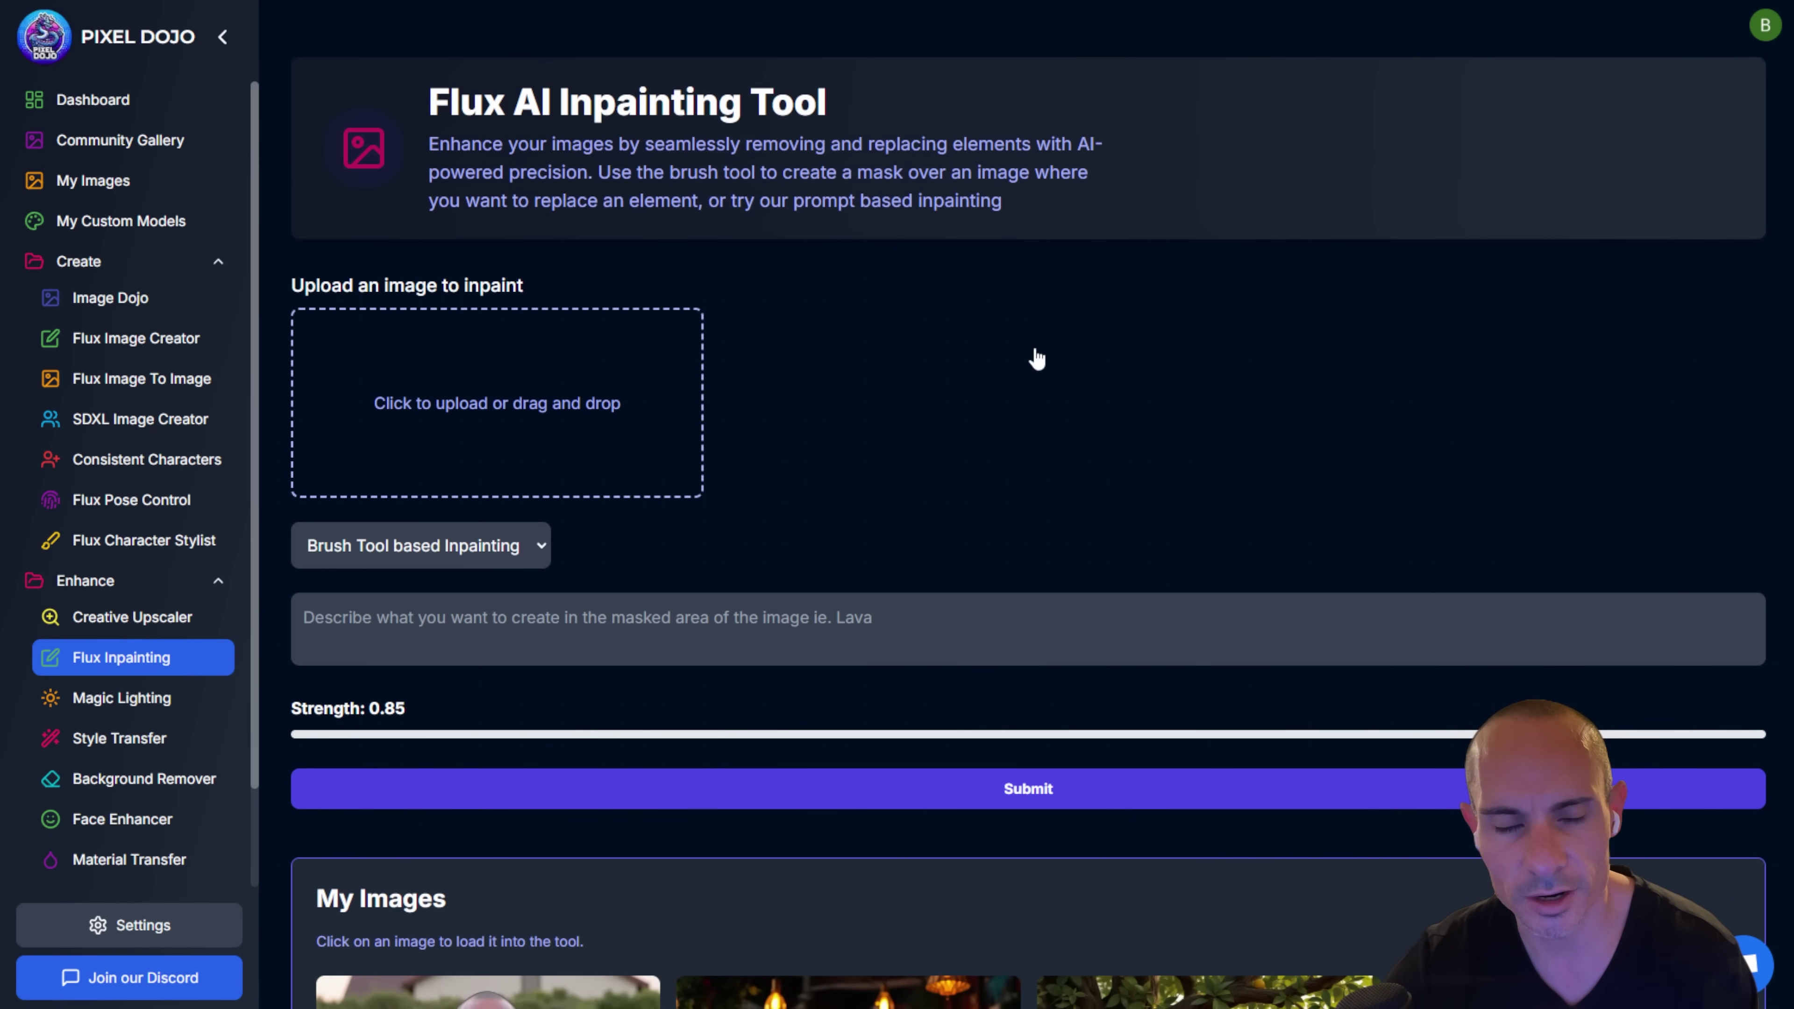
{"action": "scroll", "coordinate": [1453, 465], "scroll_direction": "down", "scroll_amount": 10}
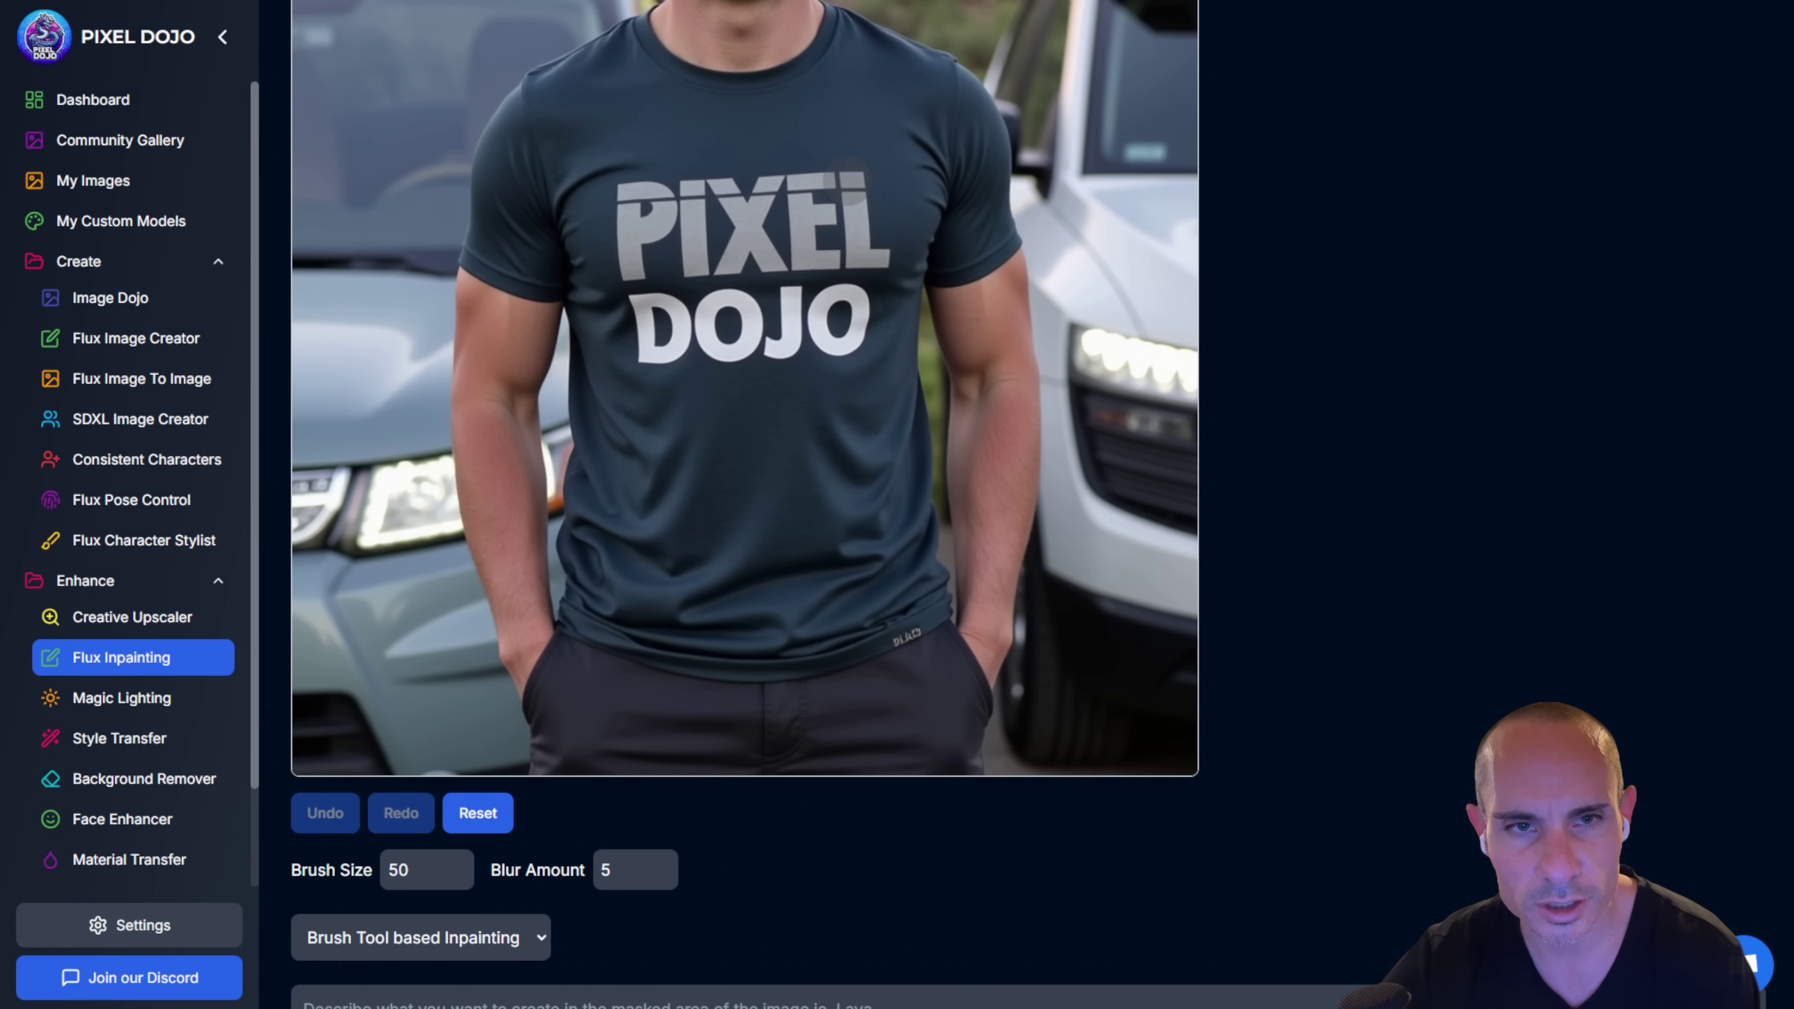
{"action": "mouse_move", "coordinate": [848, 181]}
{"action": "left_mouse_down"}
{"action": "mouse_move", "coordinate": [680, 180]}
{"action": "mouse_move", "coordinate": [641, 191]}
{"action": "mouse_move", "coordinate": [632, 214]}
{"action": "mouse_move", "coordinate": [642, 235]}
{"action": "mouse_move", "coordinate": [808, 206]}
{"action": "mouse_move", "coordinate": [850, 225]}
{"action": "mouse_move", "coordinate": [643, 255]}
{"action": "mouse_move", "coordinate": [879, 262]}
{"action": "mouse_move", "coordinate": [868, 336]}
{"action": "mouse_move", "coordinate": [812, 348]}
{"action": "mouse_move", "coordinate": [648, 301]}
{"action": "mouse_move", "coordinate": [818, 305]}
{"action": "mouse_move", "coordinate": [854, 177]}
{"action": "left_mouse_up"}
{"action": "scroll", "coordinate": [713, 519], "scroll_direction": "down", "scroll_amount": 6}
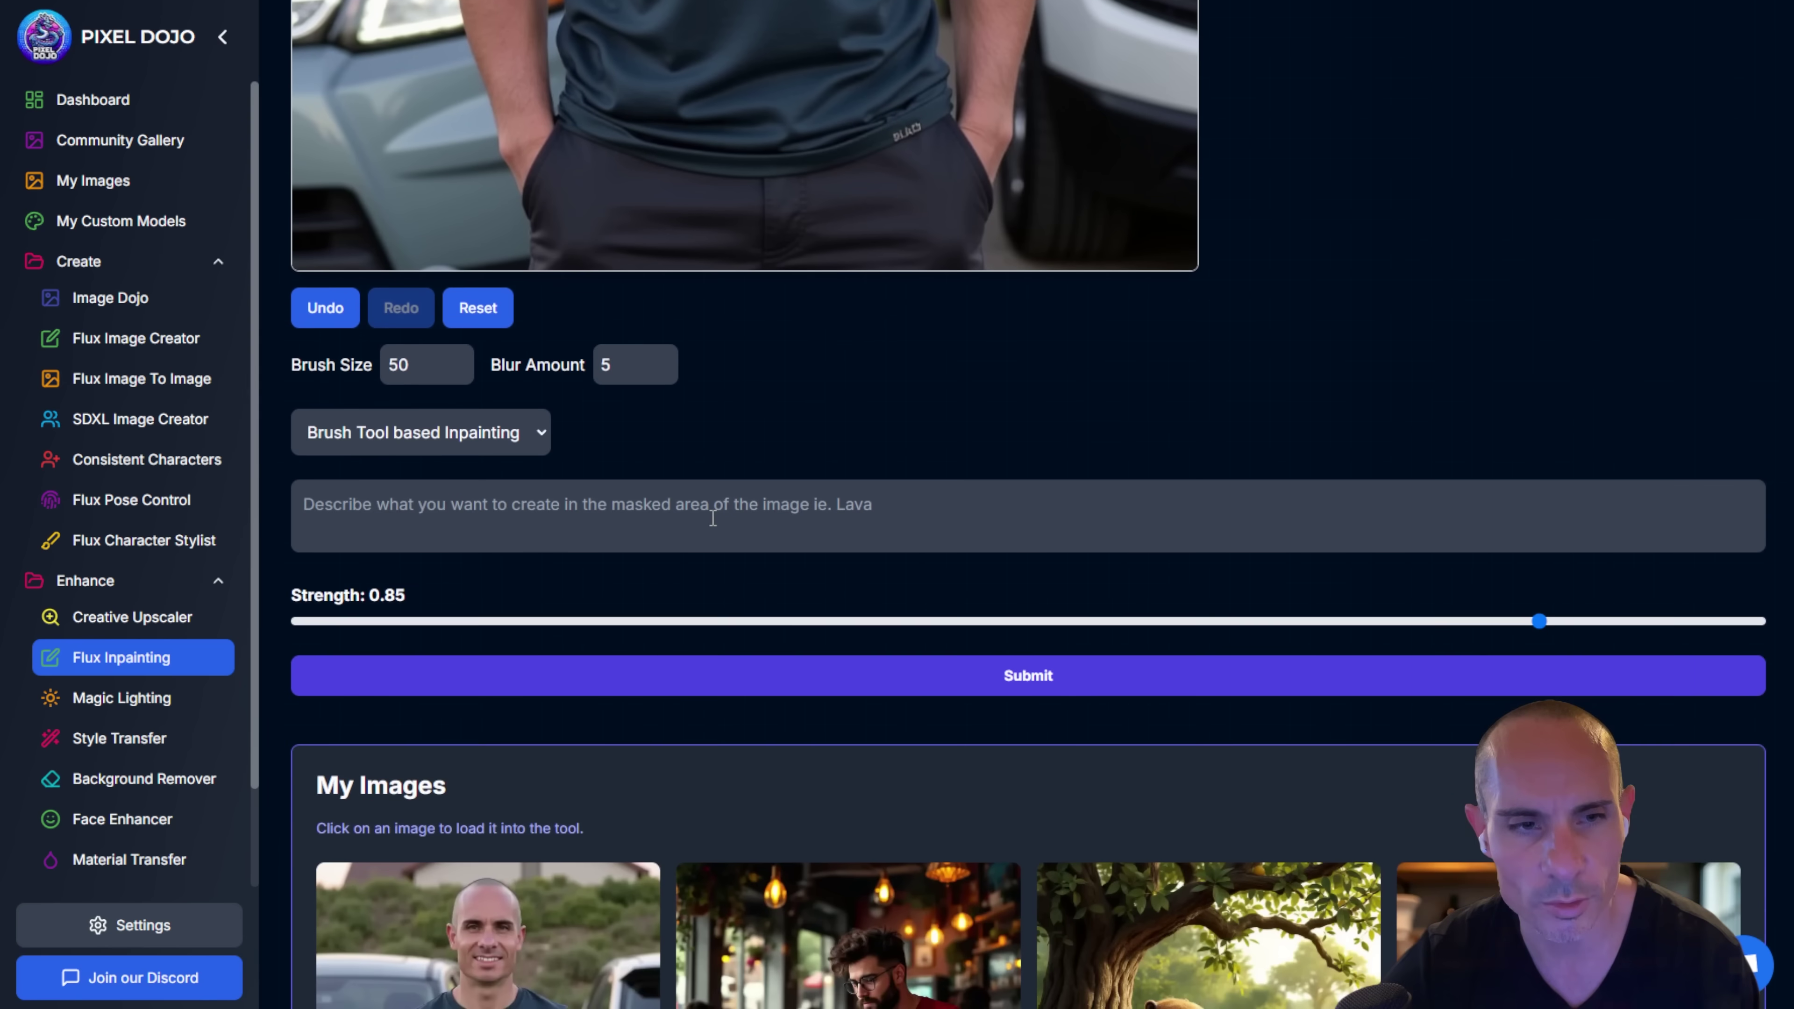
Step: Inpaint the masked chest area of the photo with the prompt "a shirt that reads FLUX PRO" and review the result
{"action": "left_click", "coordinate": [483, 496]}
{"action": "type", "text": "a shirt that"}
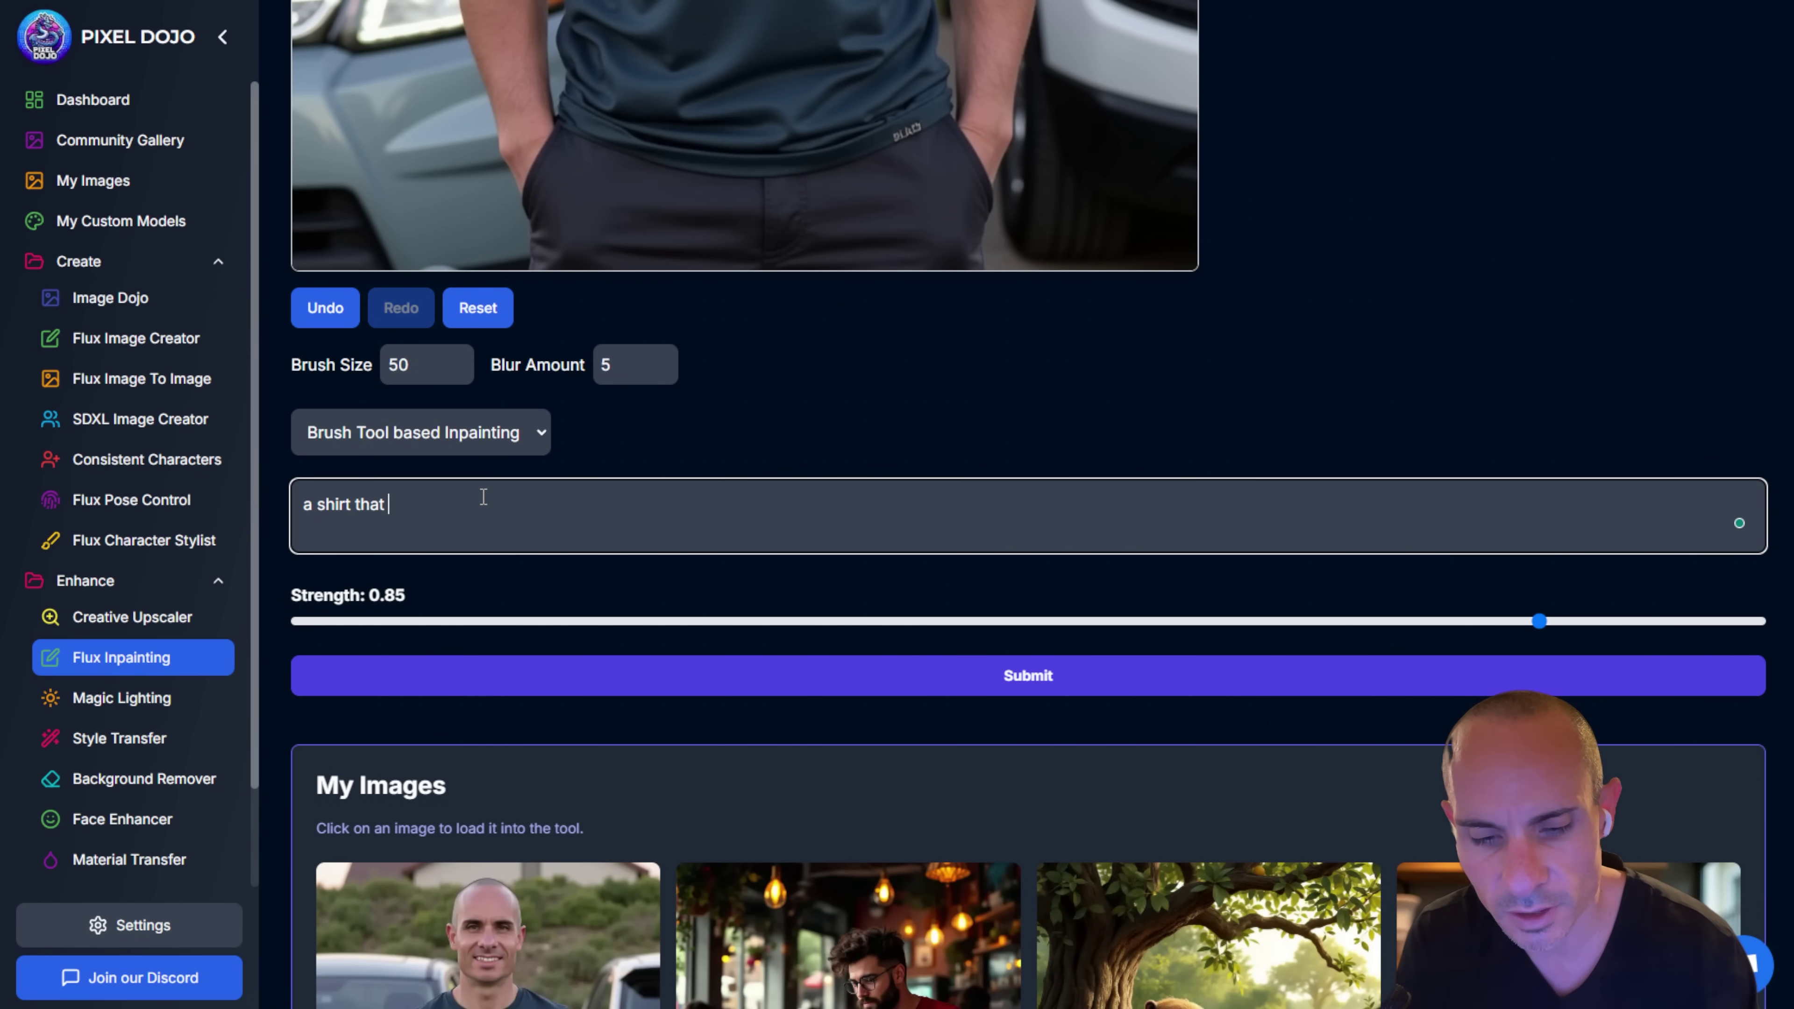
{"action": "type", "text": " reads FLUX PRO"}
{"action": "key", "text": "Return"}
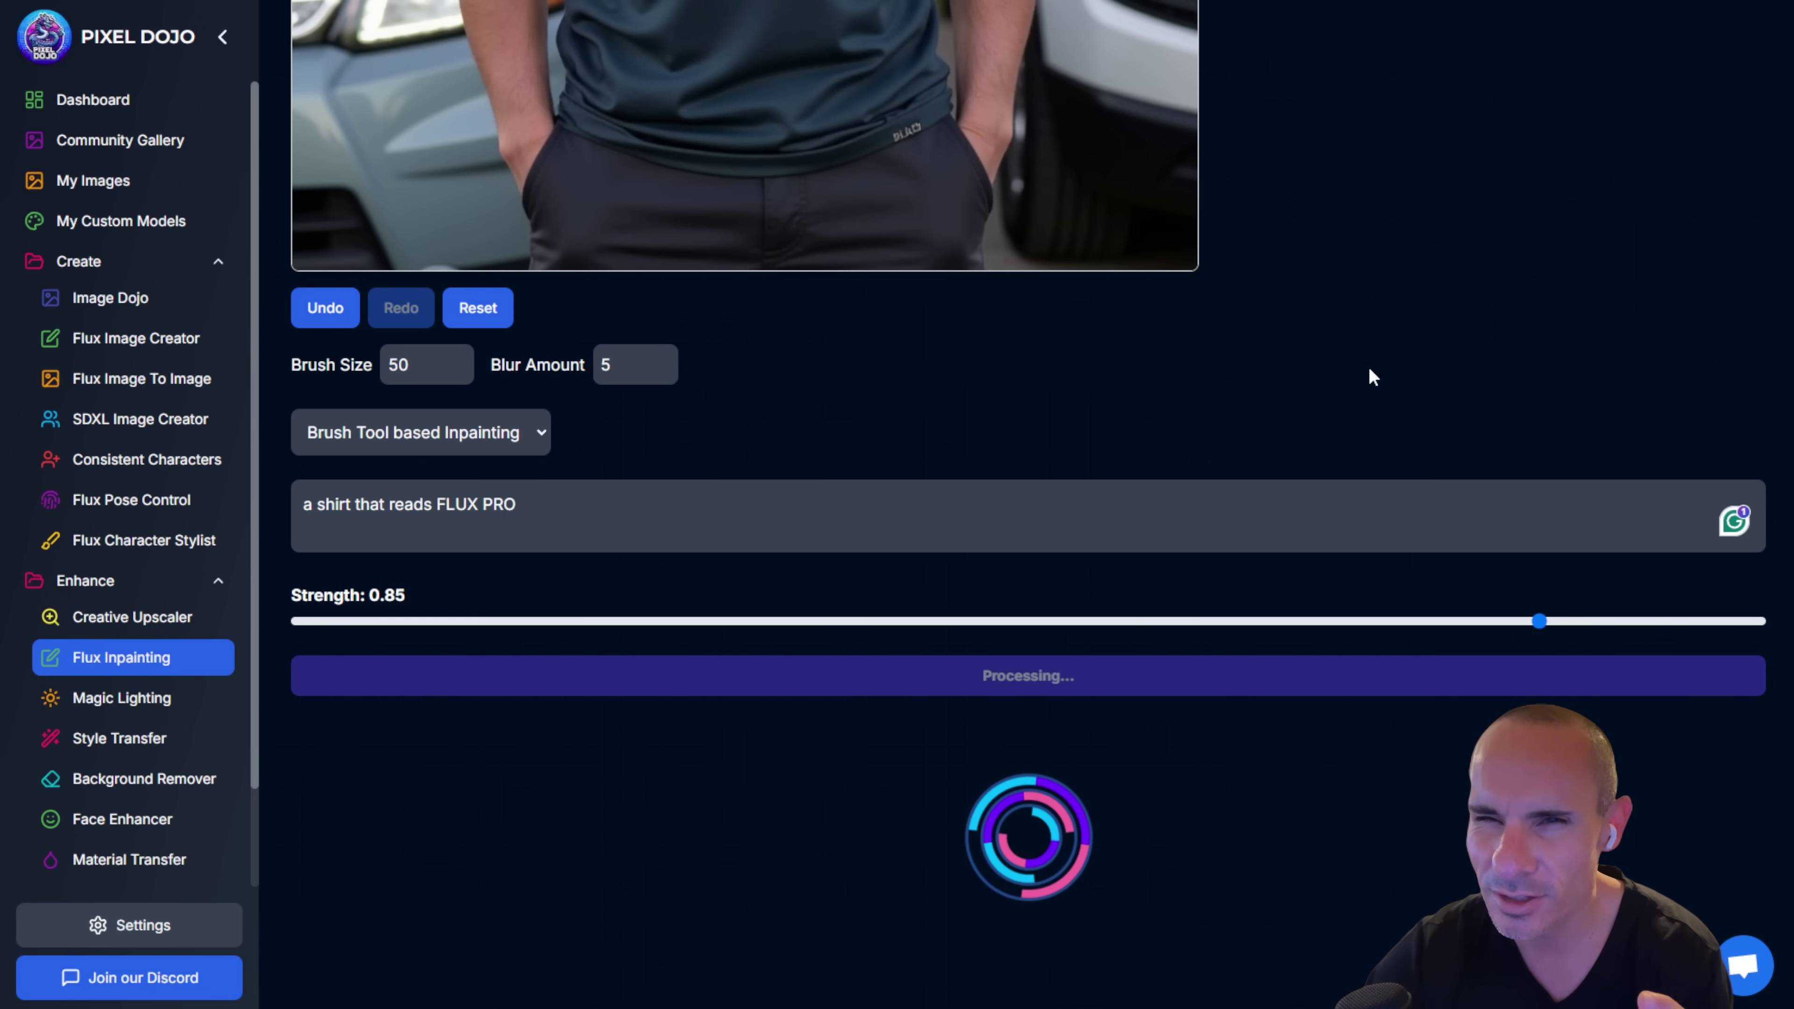
{"action": "scroll", "coordinate": [1368, 365], "scroll_direction": "up", "scroll_amount": 7}
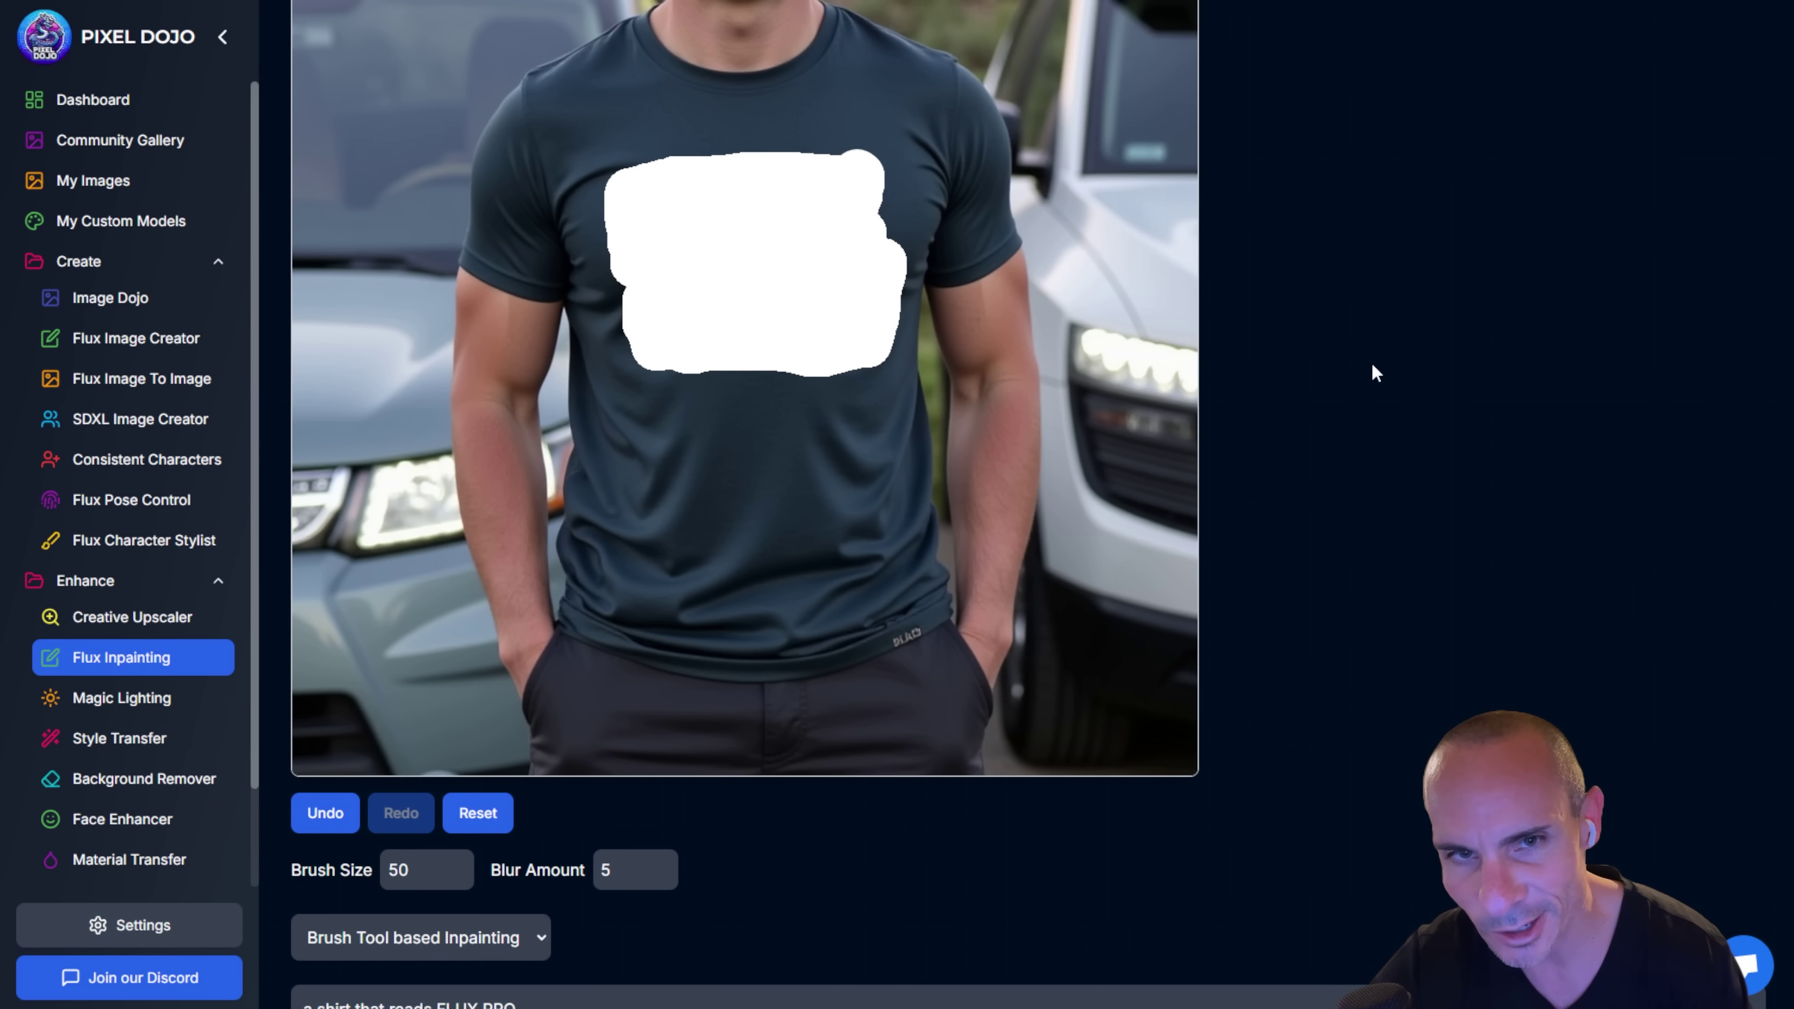
{"action": "scroll", "coordinate": [1370, 360], "scroll_direction": "up", "scroll_amount": 2}
{"action": "scroll", "coordinate": [1371, 360], "scroll_direction": "down", "scroll_amount": 10}
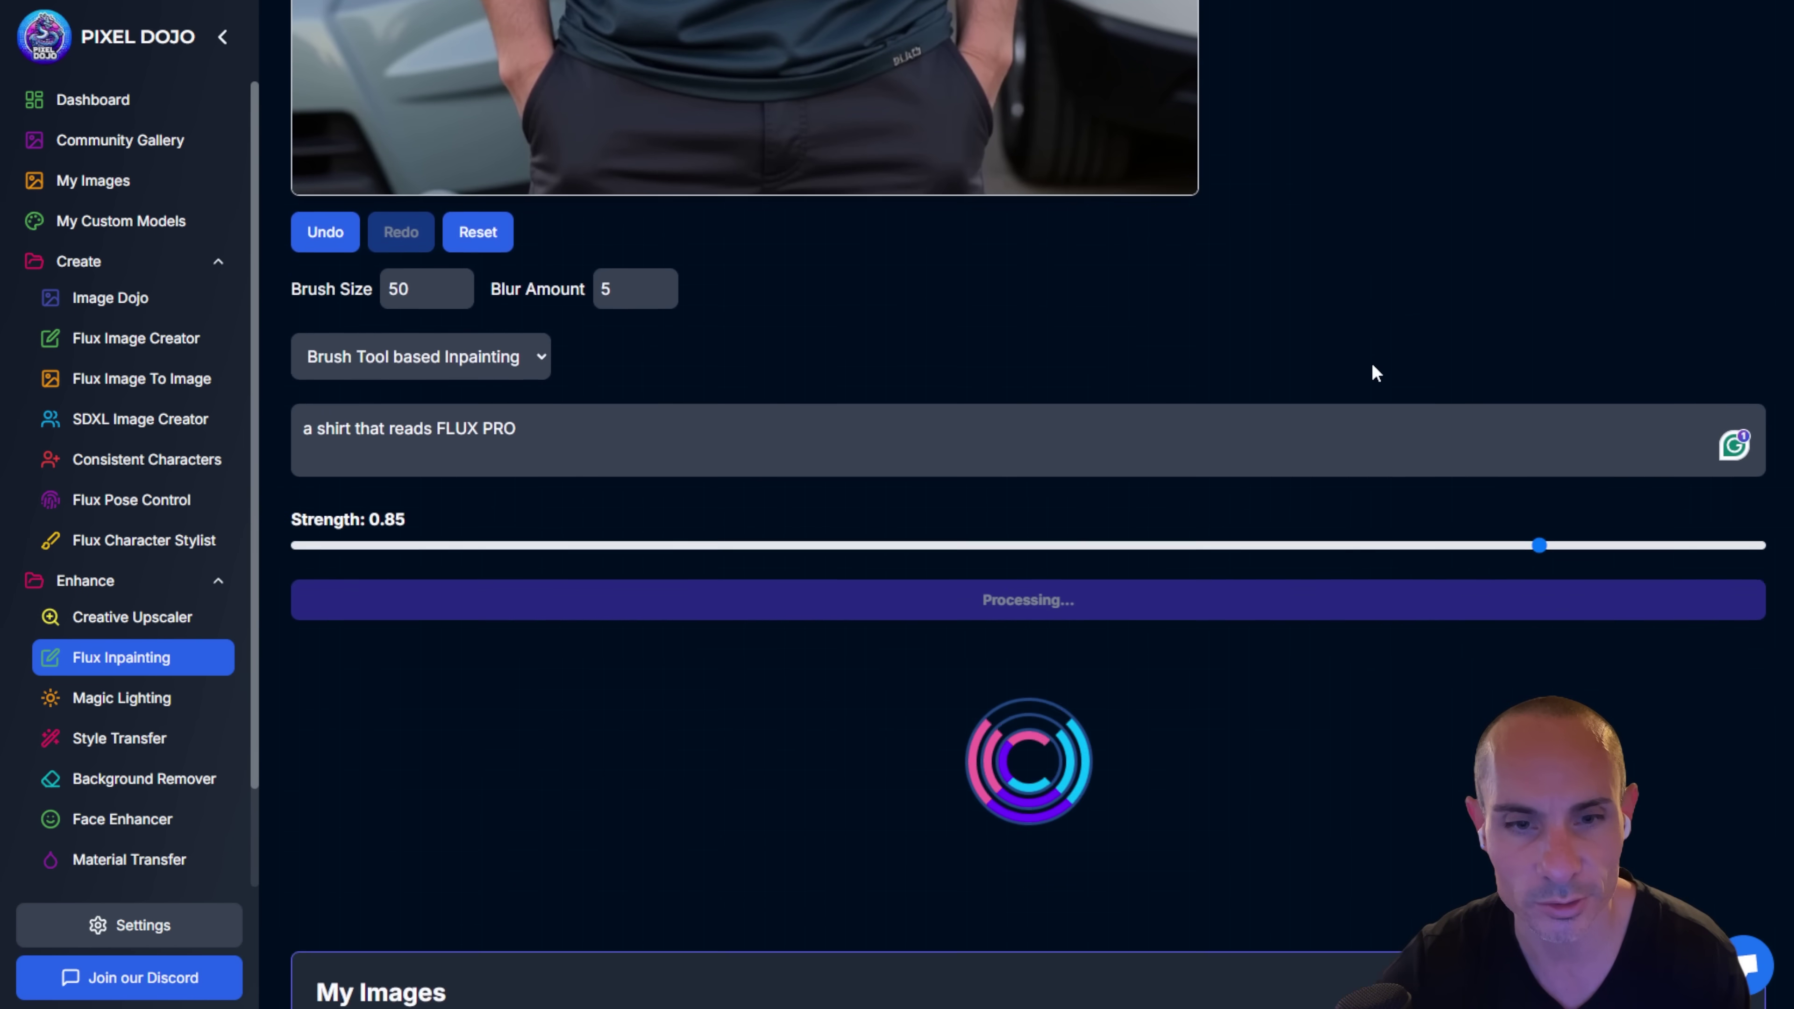
{"action": "scroll", "coordinate": [1370, 363], "scroll_direction": "down", "scroll_amount": 3}
{"action": "scroll", "coordinate": [1434, 325], "scroll_direction": "down", "scroll_amount": 6}
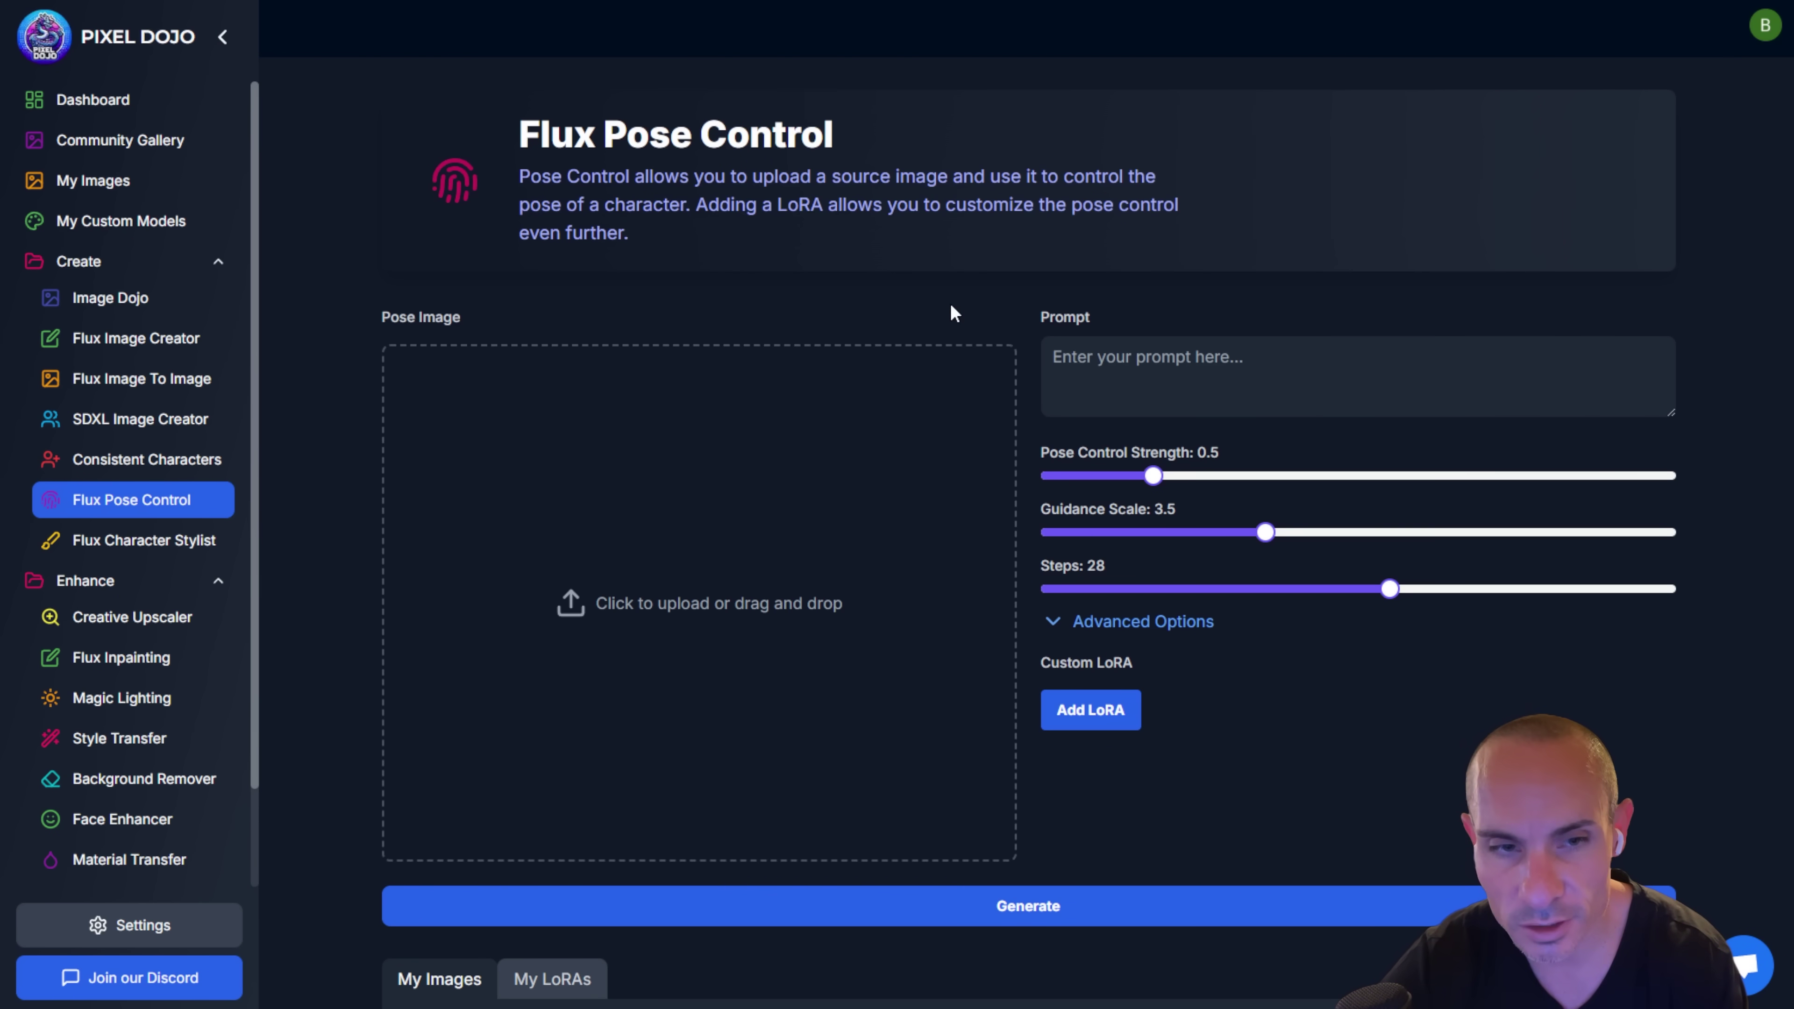
Step: Find the saved photo of the woman in a white T-shirt with raised hands and load it as the pose image
{"action": "scroll", "coordinate": [954, 314], "scroll_direction": "down", "scroll_amount": 15}
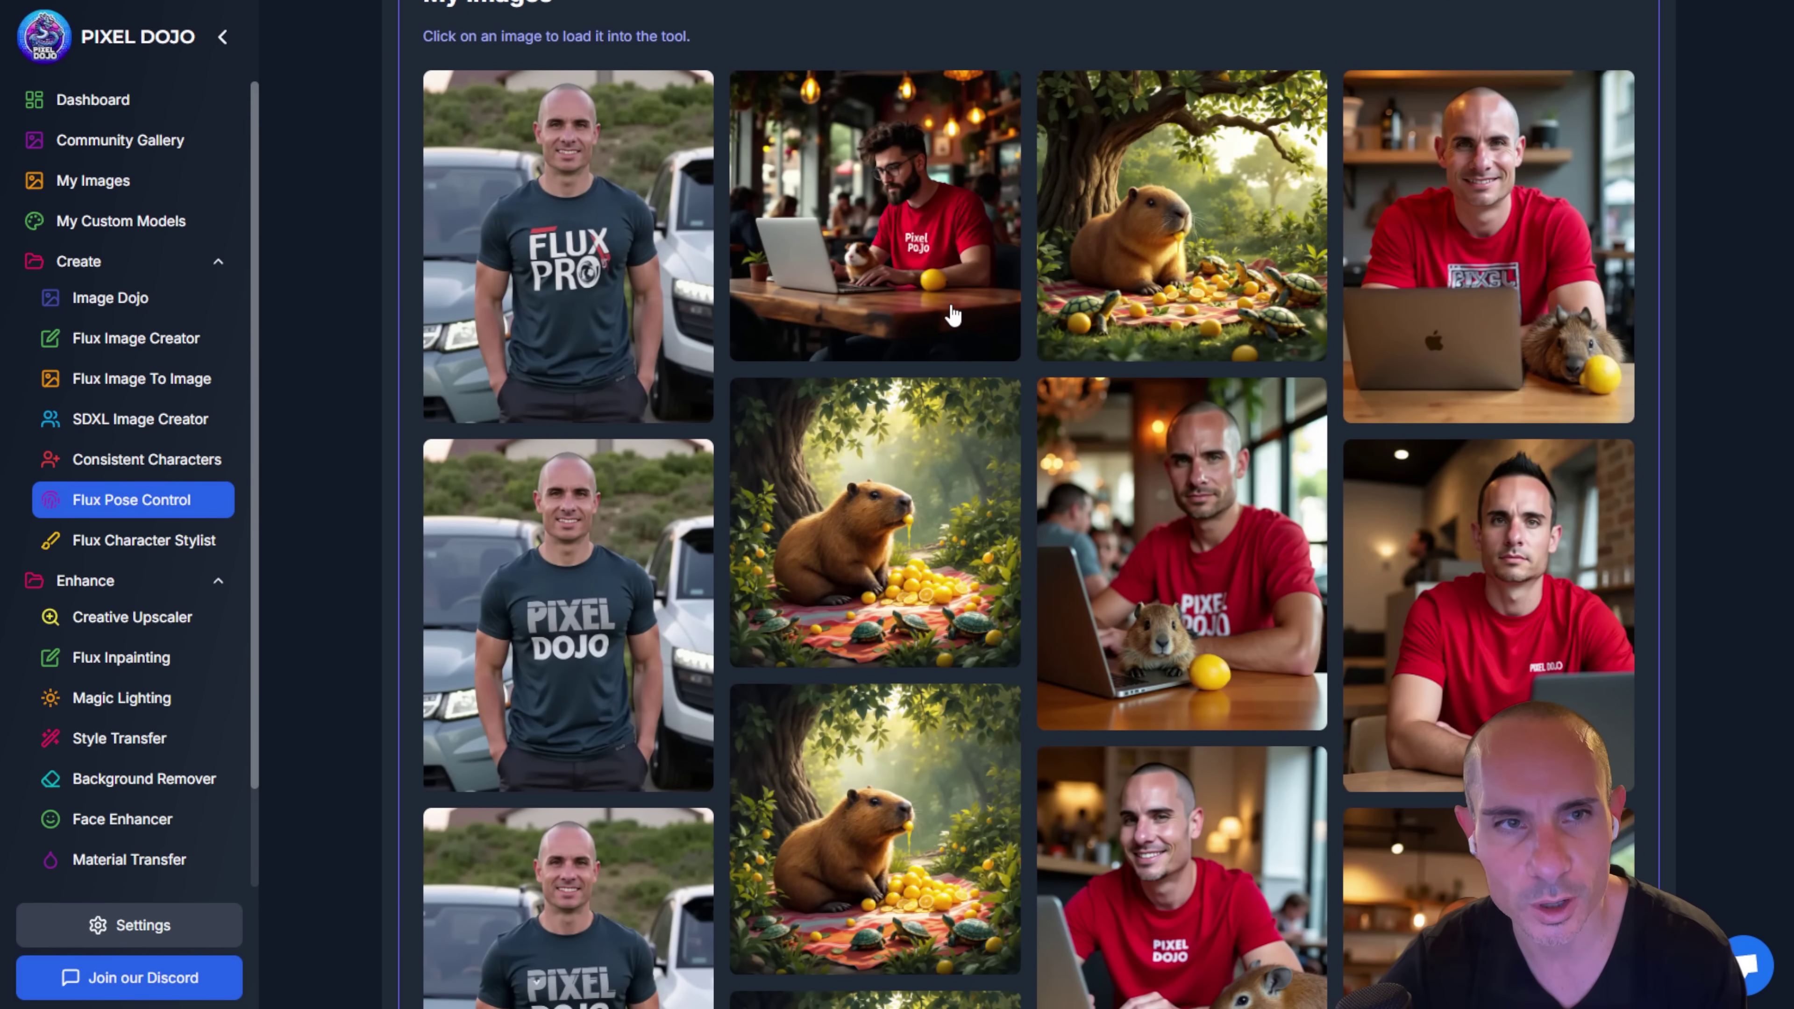
{"action": "scroll", "coordinate": [953, 313], "scroll_direction": "down", "scroll_amount": 8}
{"action": "scroll", "coordinate": [954, 313], "scroll_direction": "up", "scroll_amount": 13}
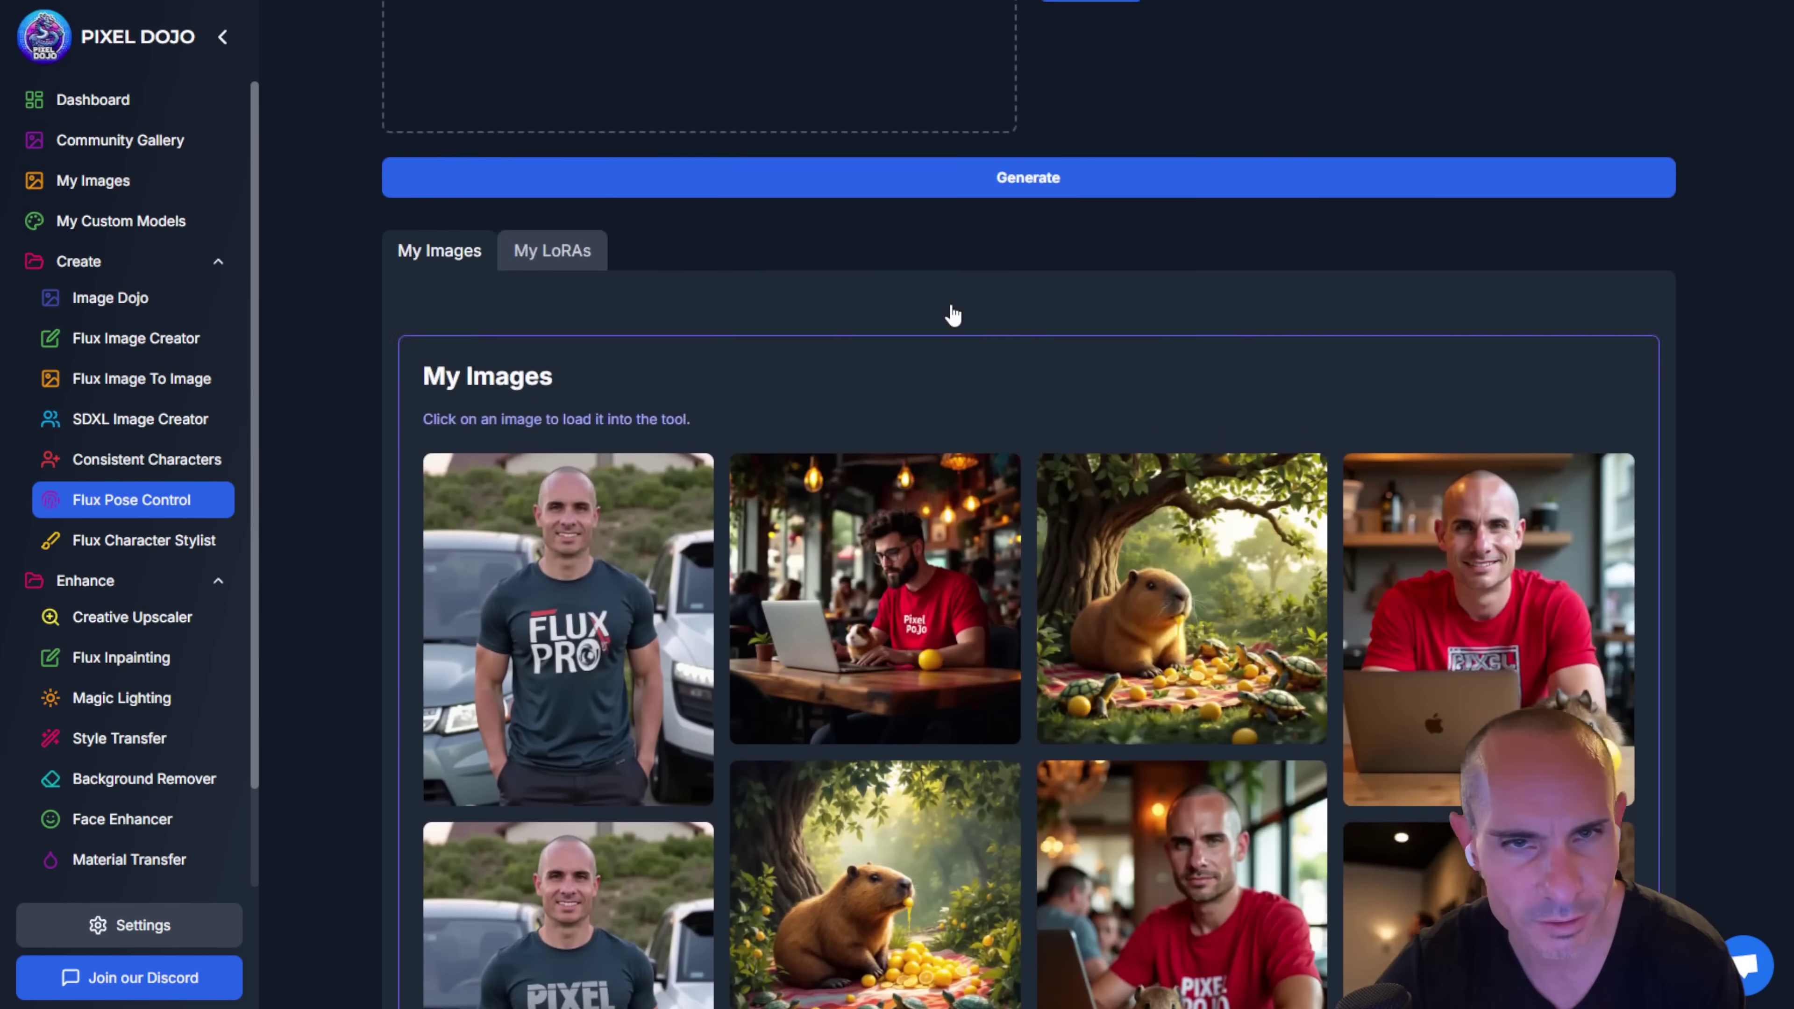
{"action": "scroll", "coordinate": [954, 314], "scroll_direction": "up", "scroll_amount": 8}
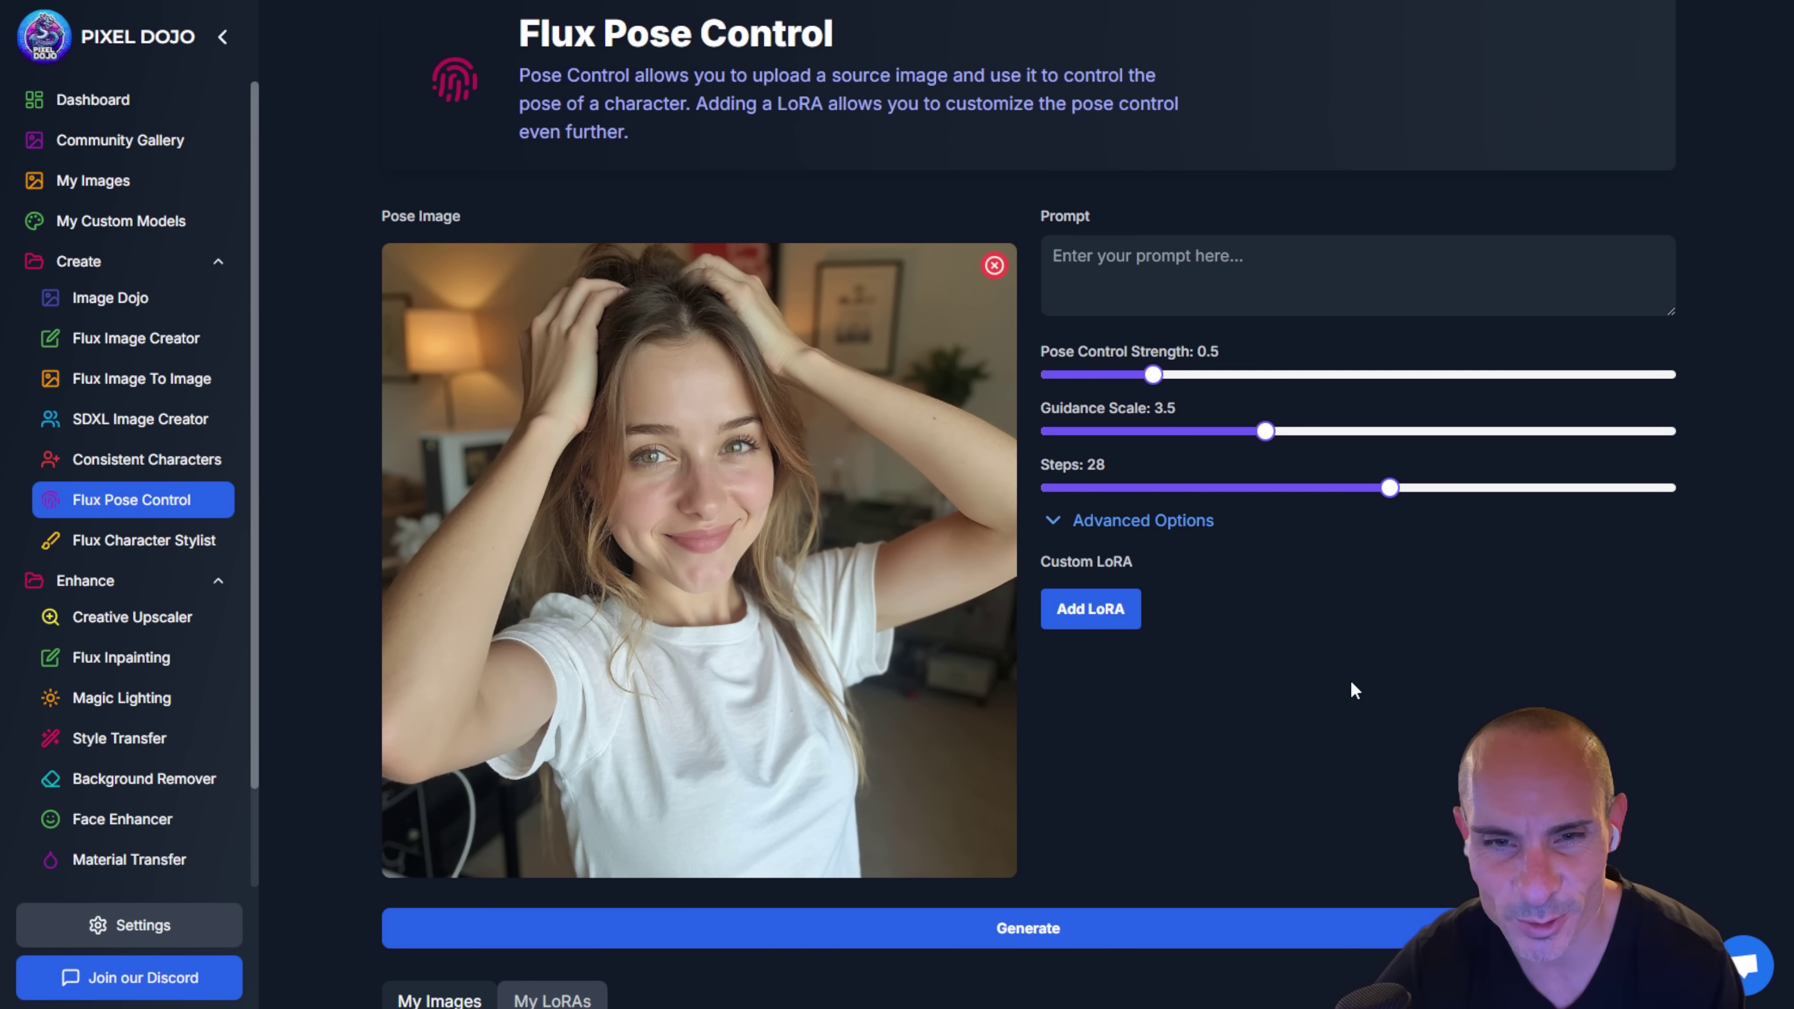
Step: Add the Taylor Swift LoRA from the custom models and trim the prompt to "TOKSWIFTIE" without the trailing comma
{"action": "scroll", "coordinate": [1346, 692], "scroll_direction": "down", "scroll_amount": 3}
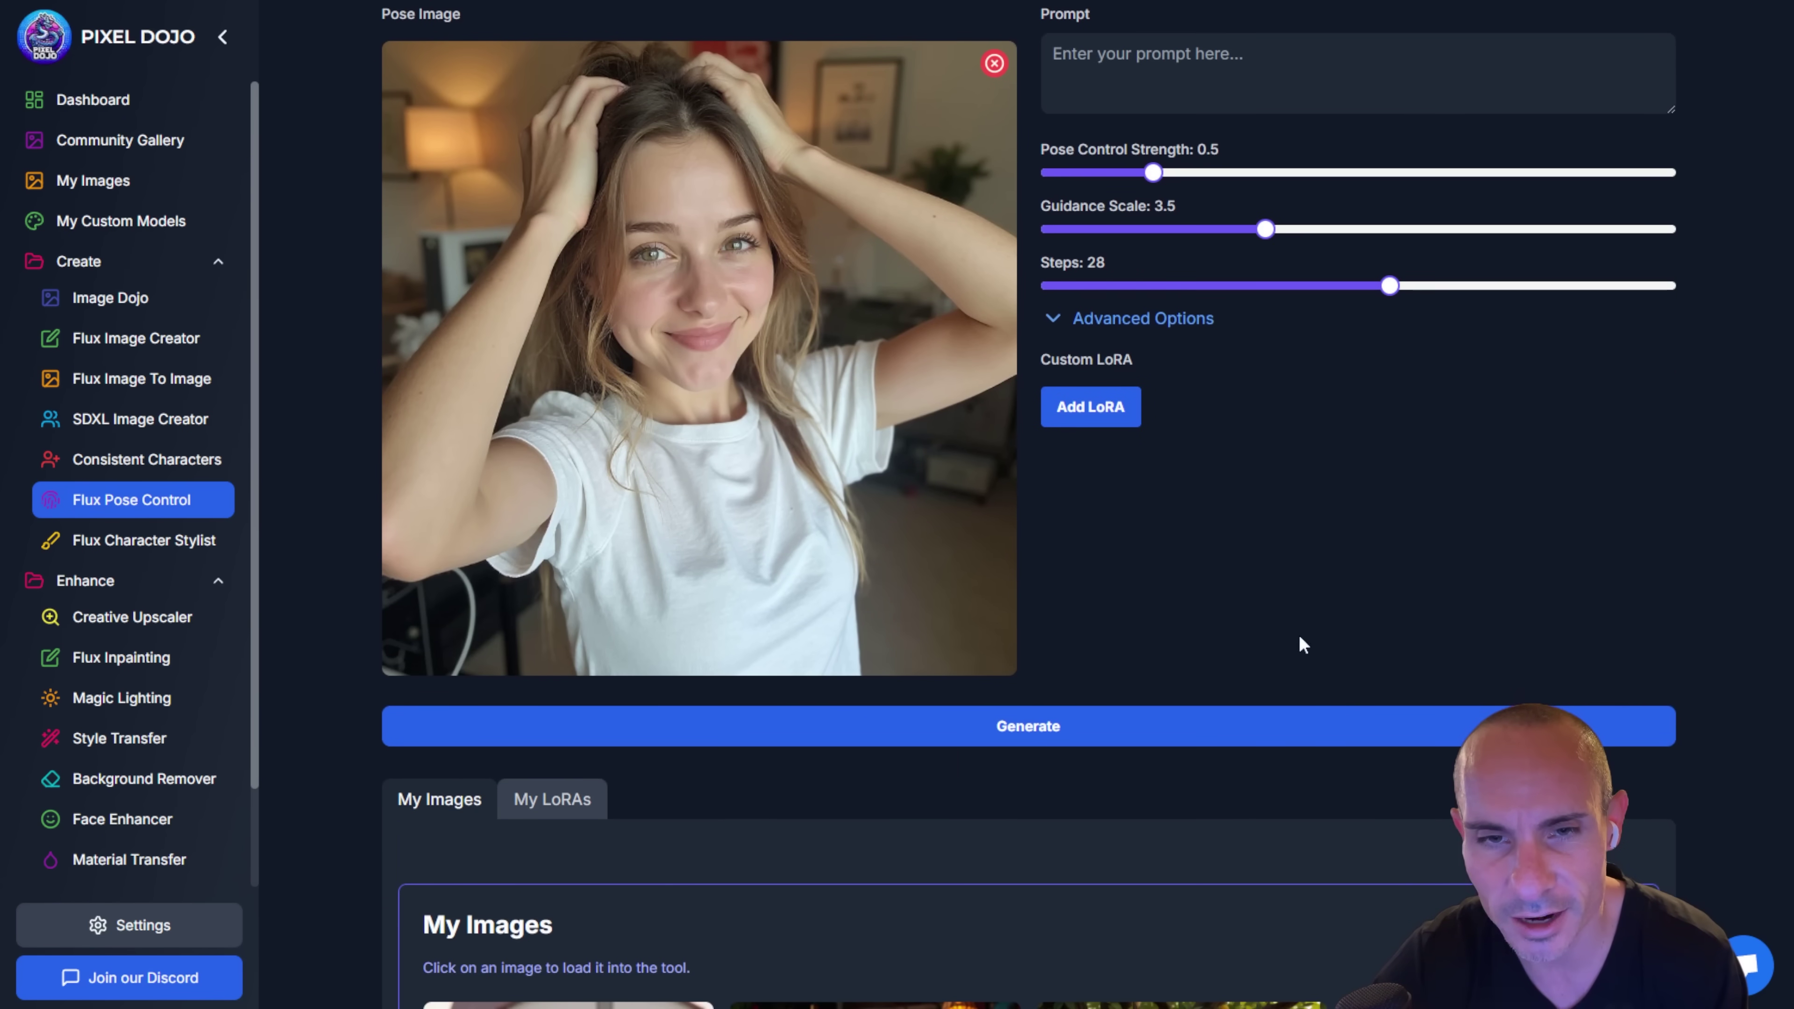
{"action": "left_click", "coordinate": [1117, 415]}
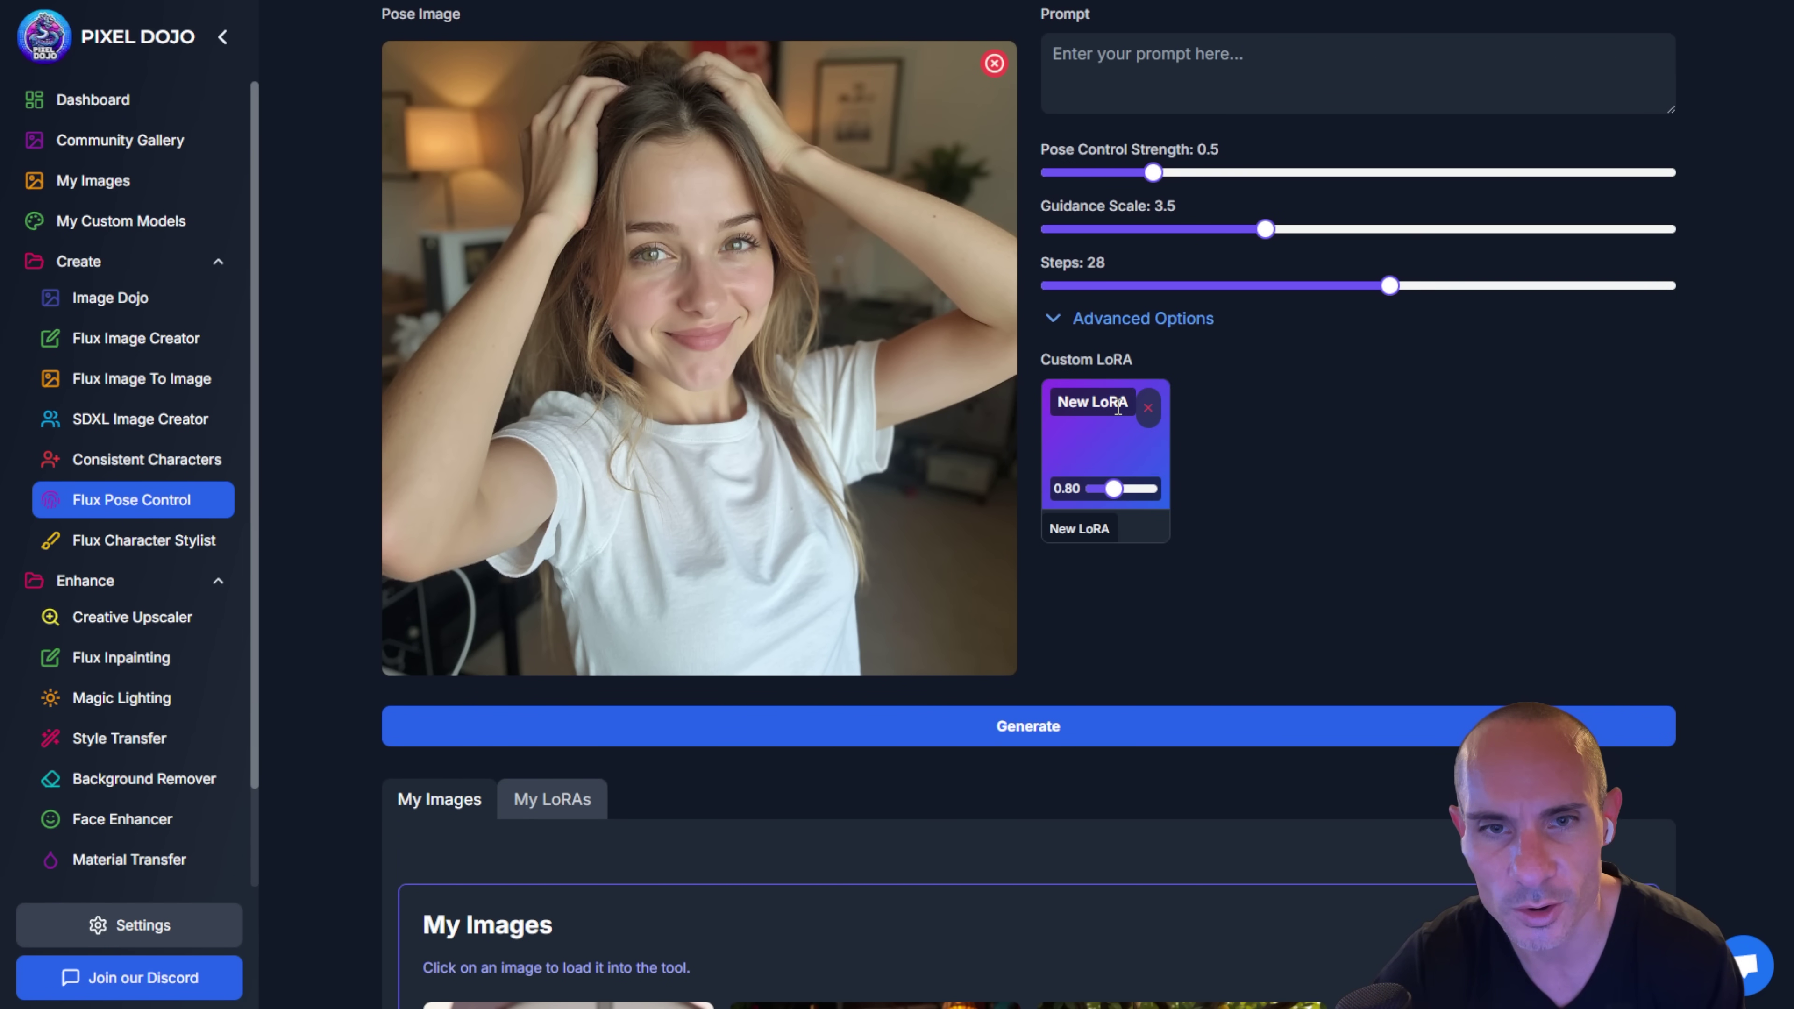
{"action": "left_click", "coordinate": [1147, 413]}
{"action": "scroll", "coordinate": [1193, 552], "scroll_direction": "down", "scroll_amount": 9}
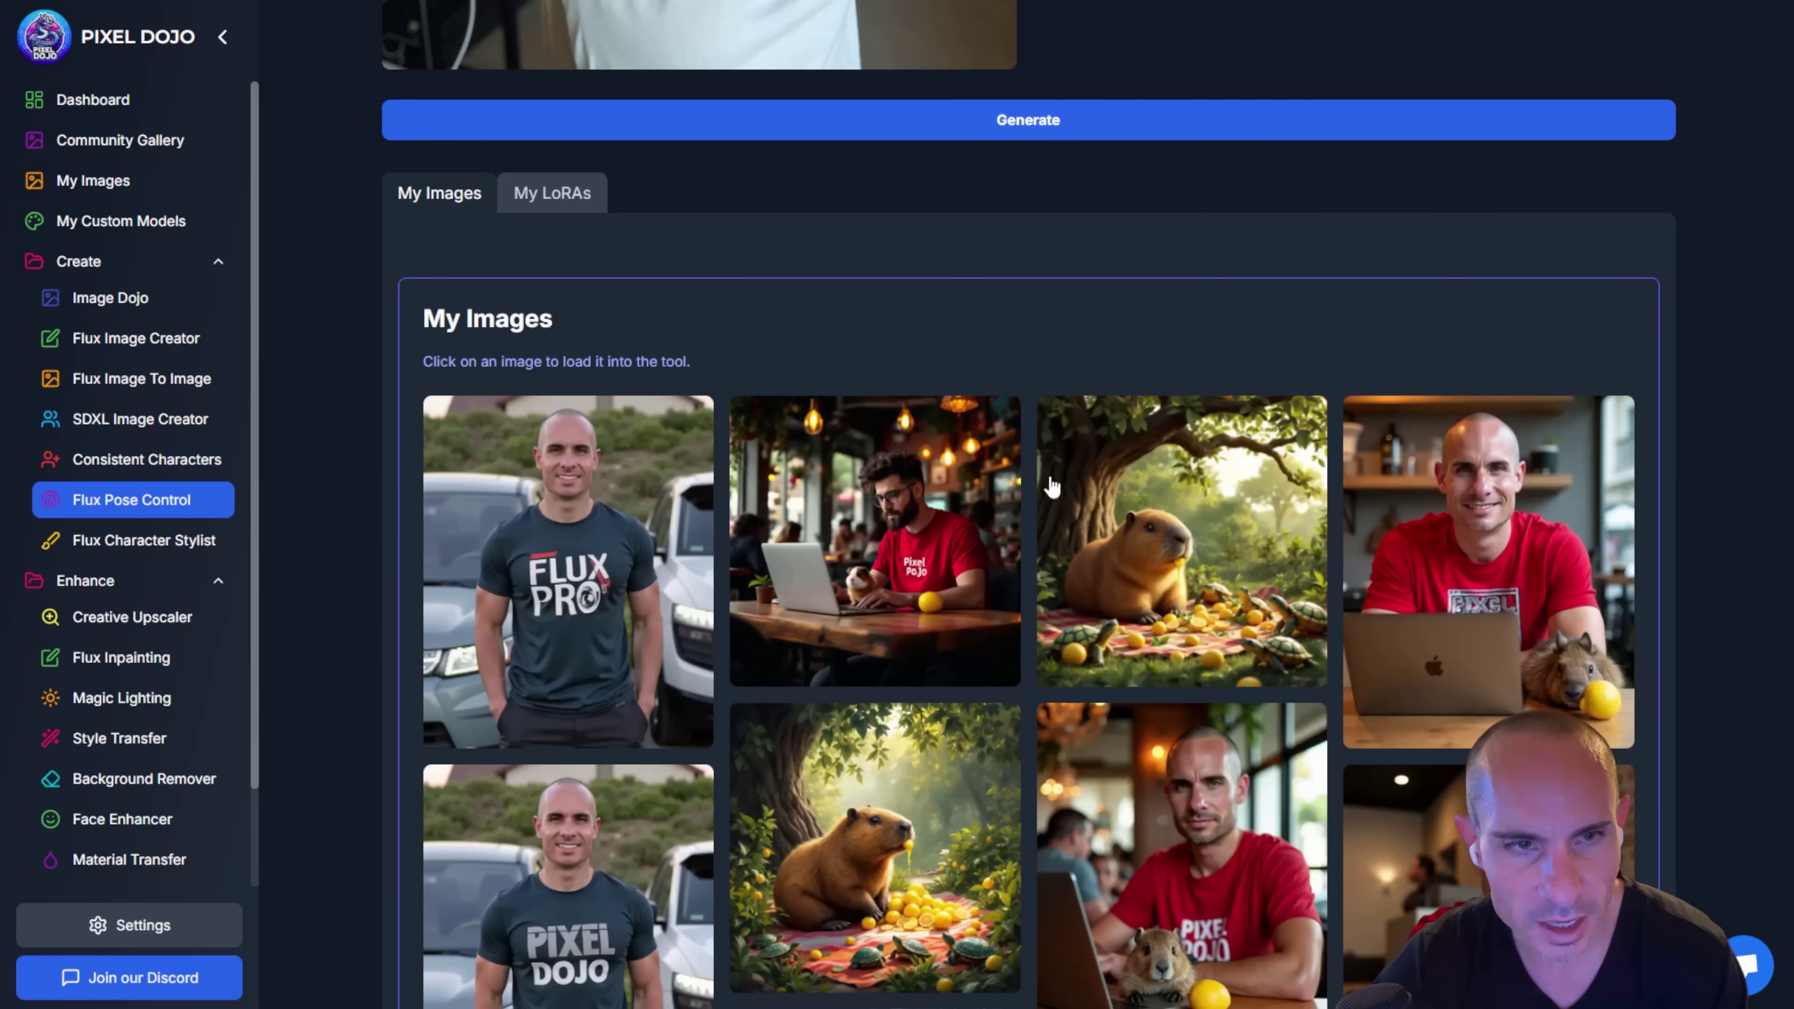
{"action": "left_click", "coordinate": [562, 192]}
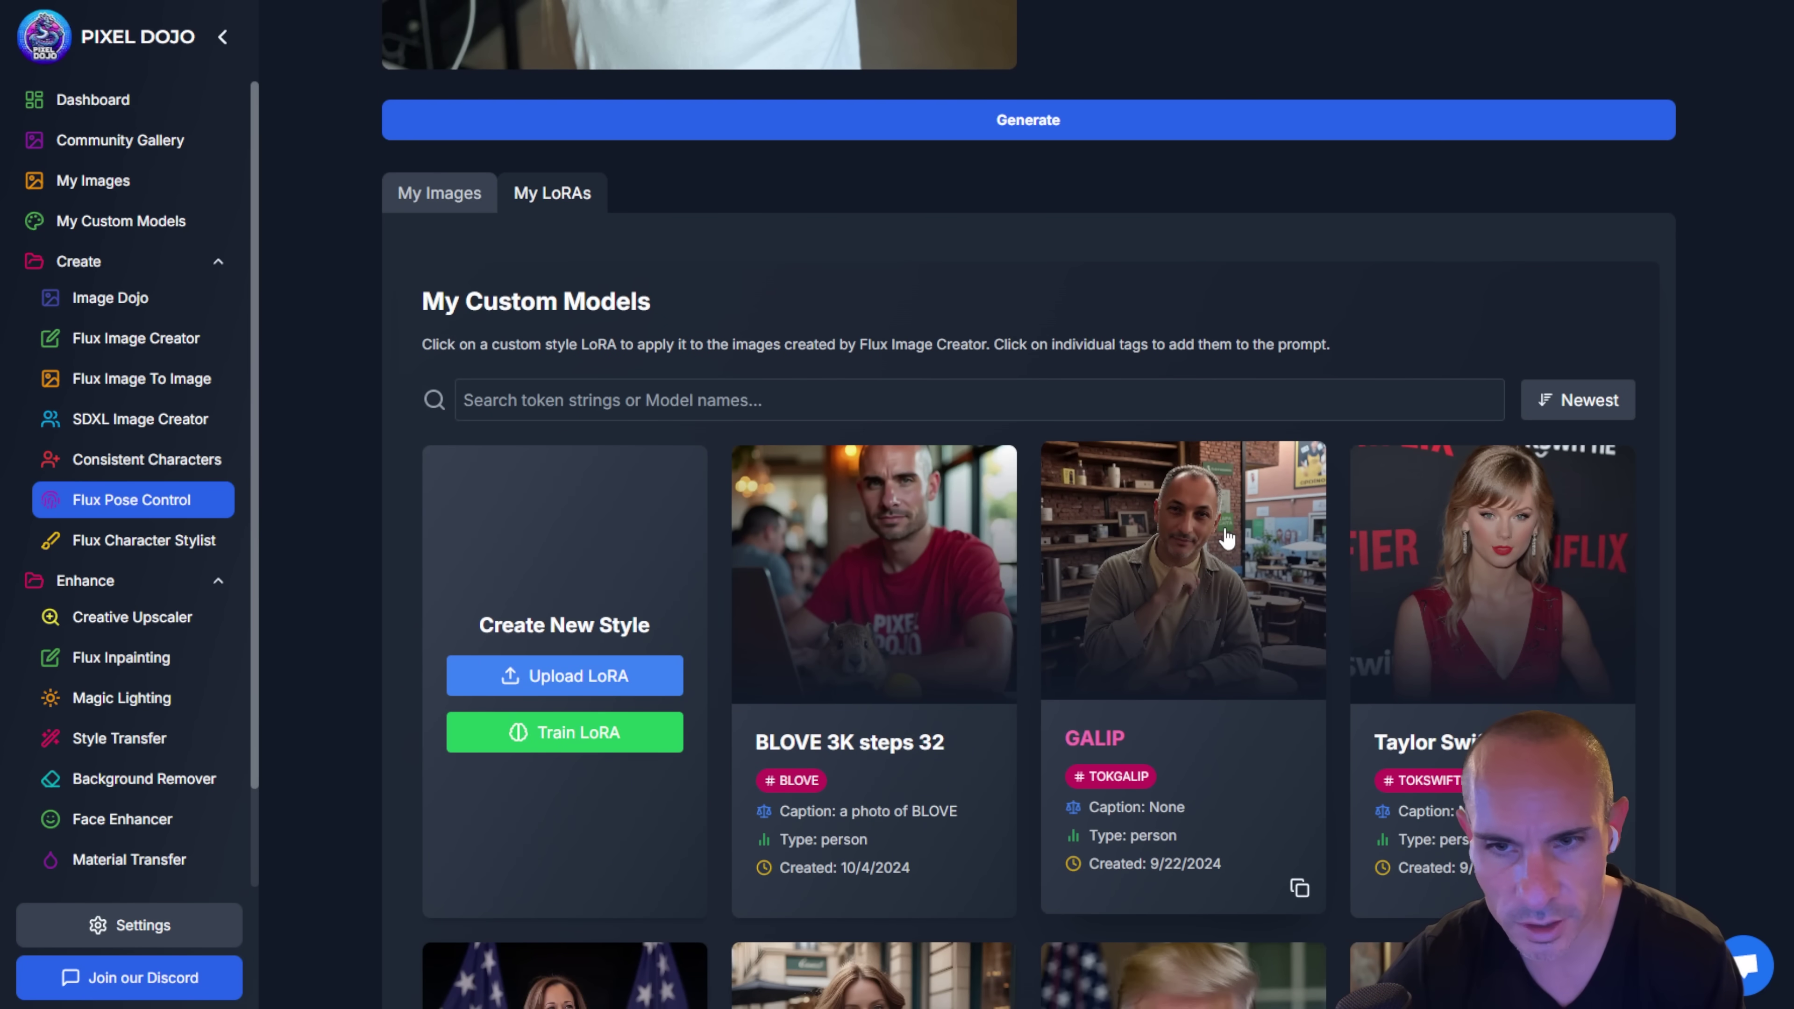
{"action": "scroll", "coordinate": [1554, 210], "scroll_direction": "down", "scroll_amount": 5}
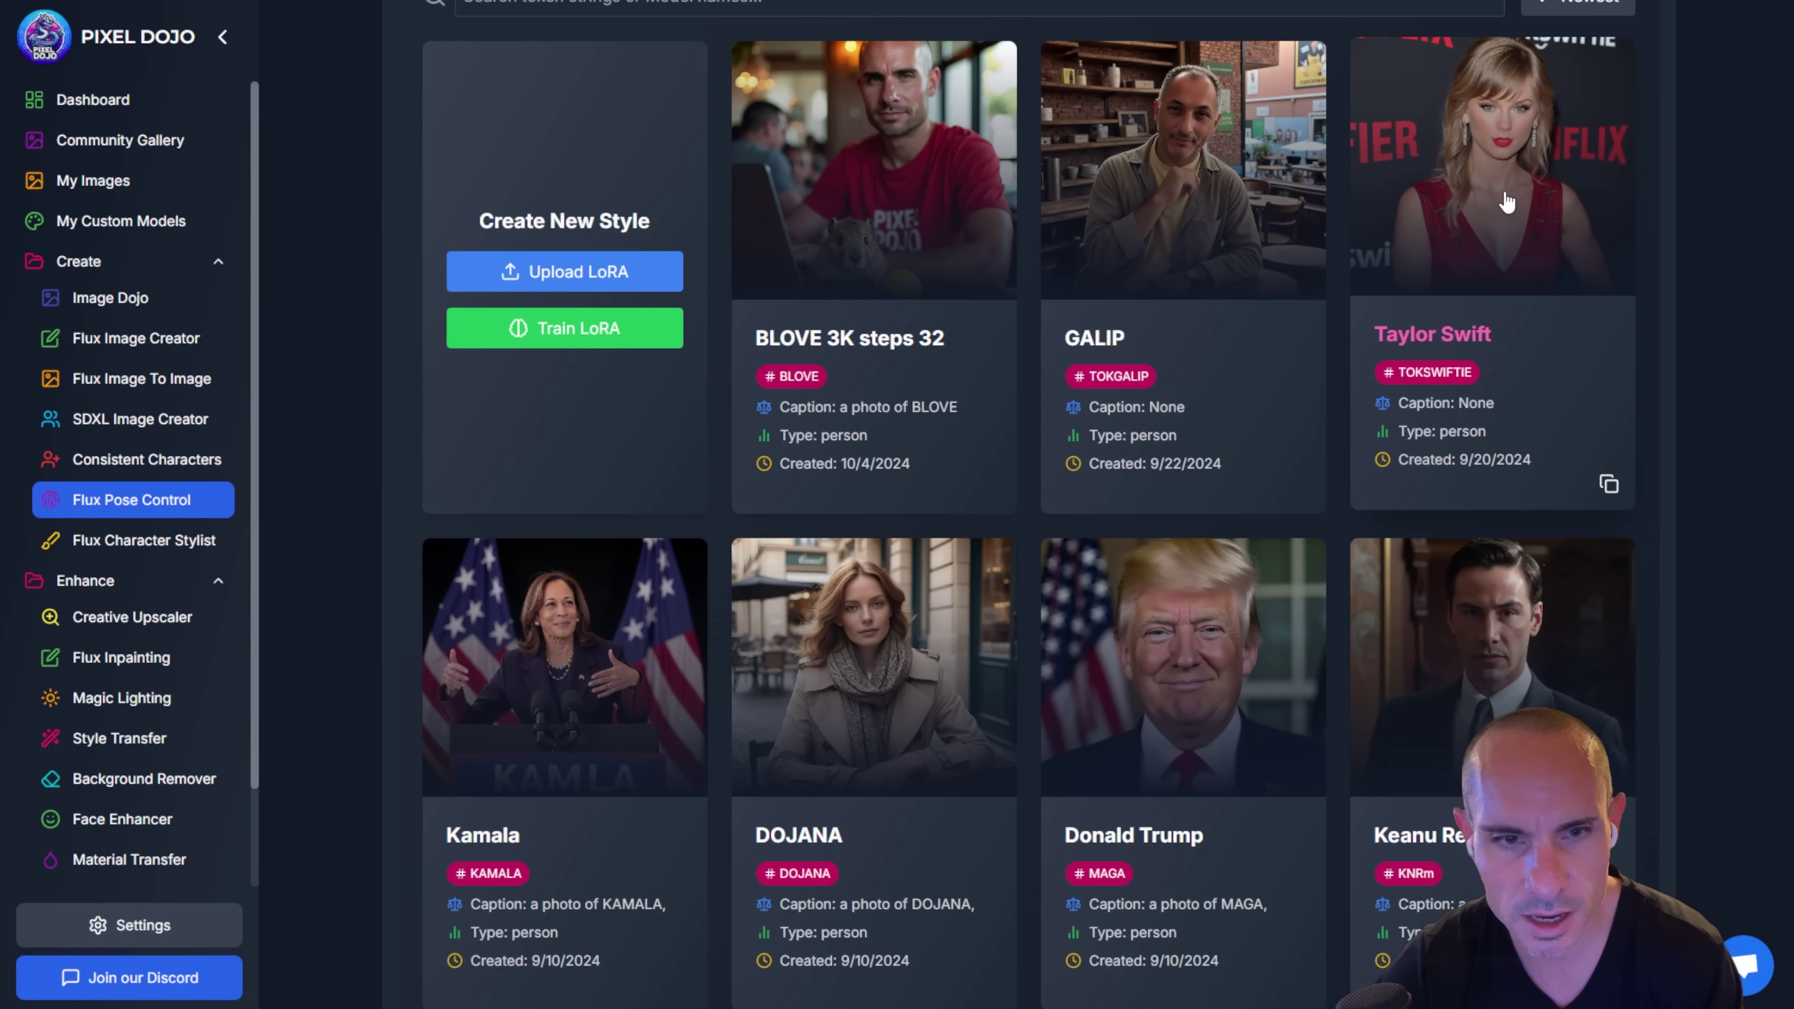
{"action": "left_click", "coordinate": [1506, 202]}
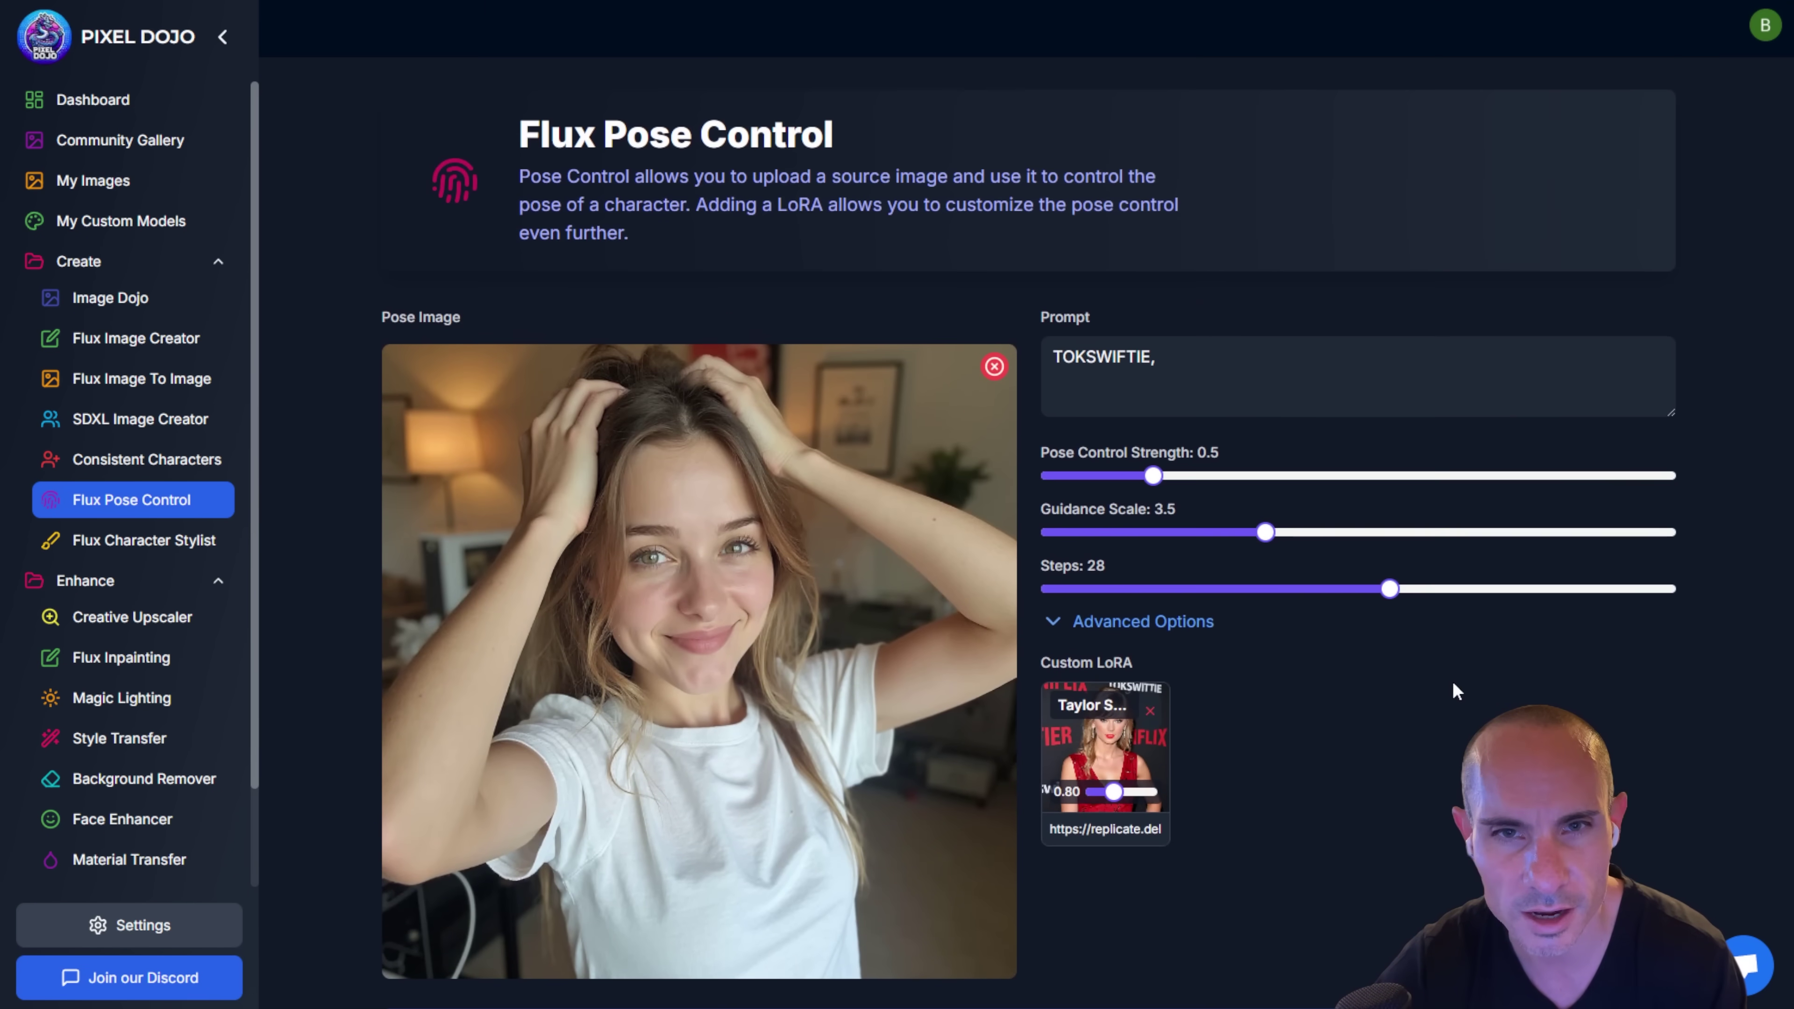
{"action": "left_click", "coordinate": [1248, 356]}
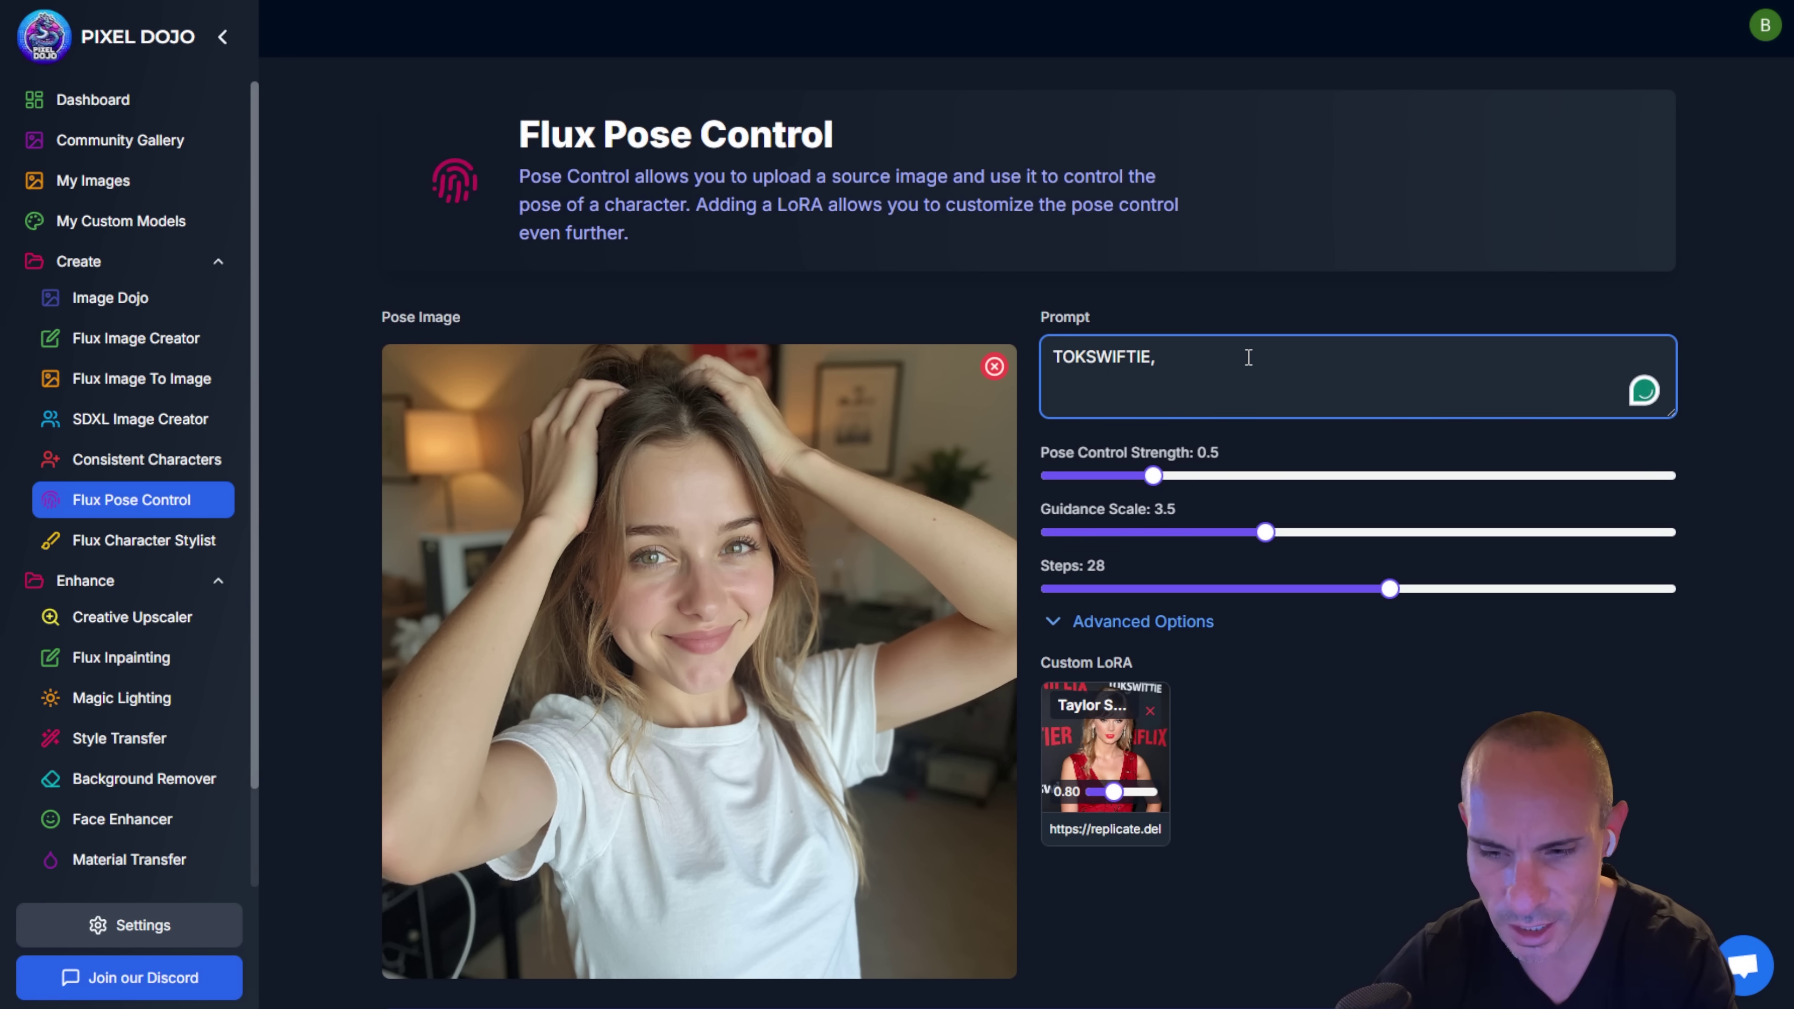
{"action": "key", "text": "BackSpace"}
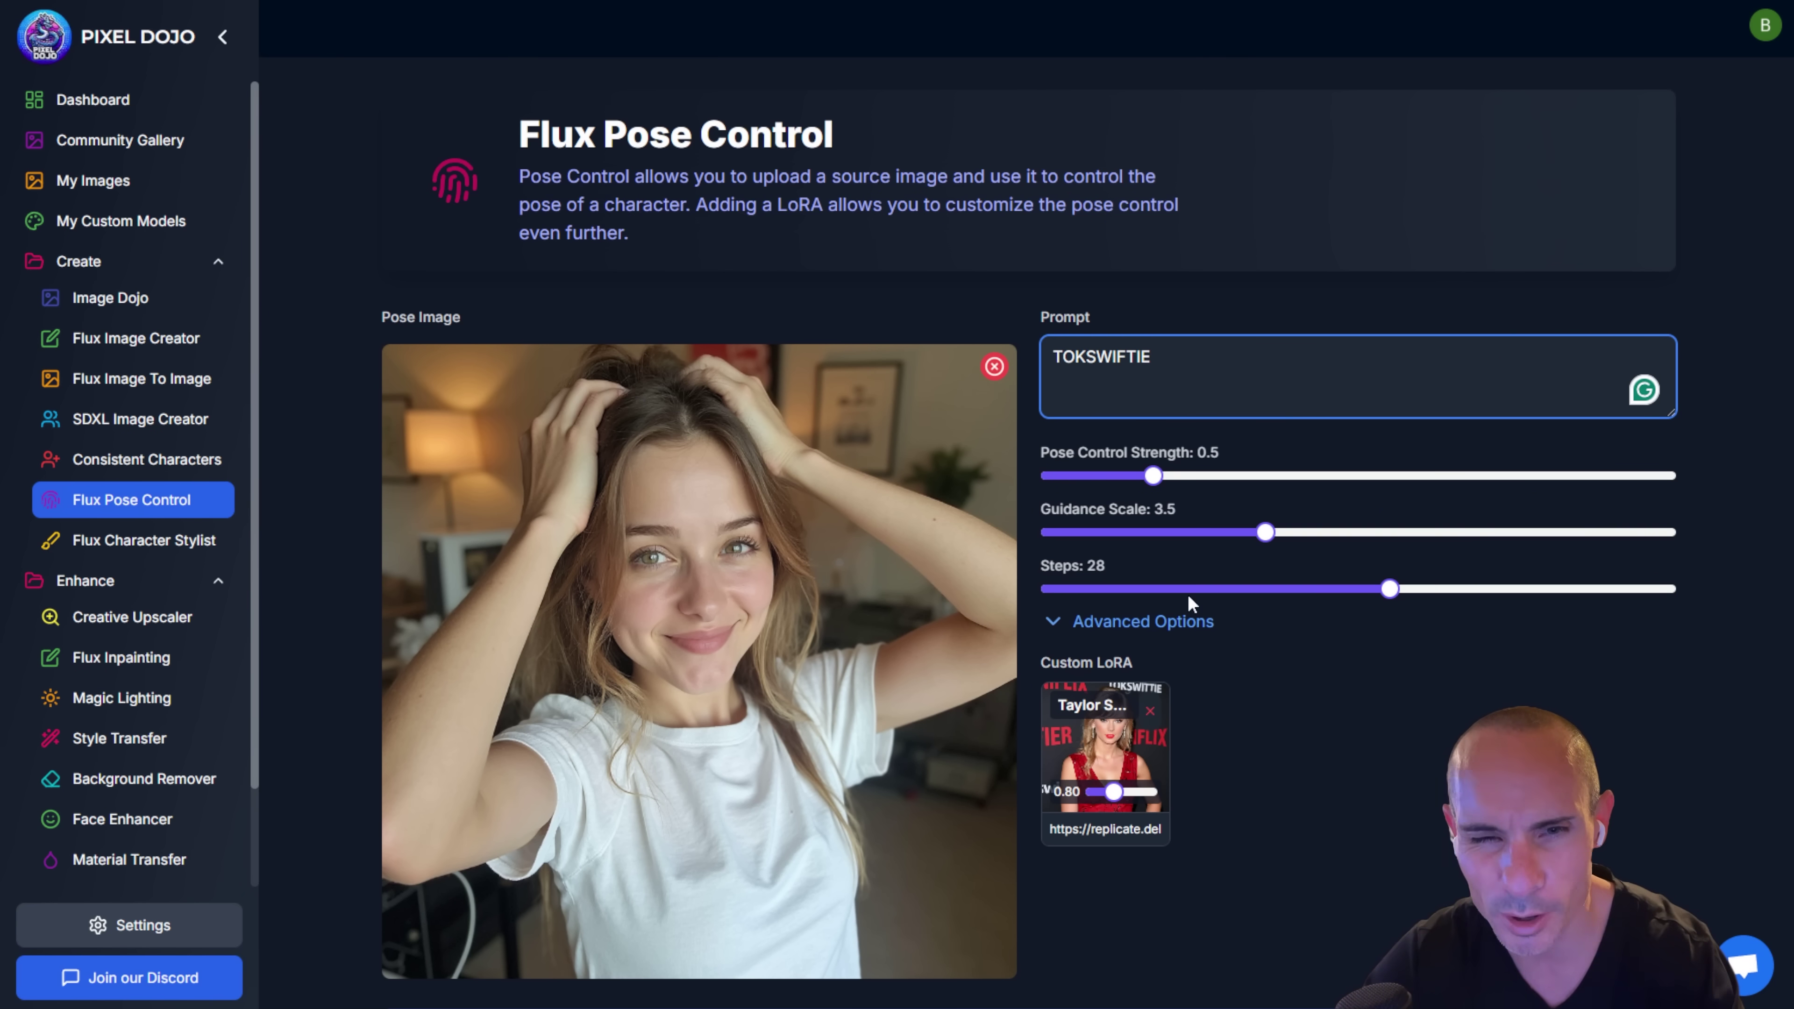
Step: Examine the advanced options for image-to-image strength, control type, and the depth and soft edge preprocessors
{"action": "left_click", "coordinate": [1161, 637]}
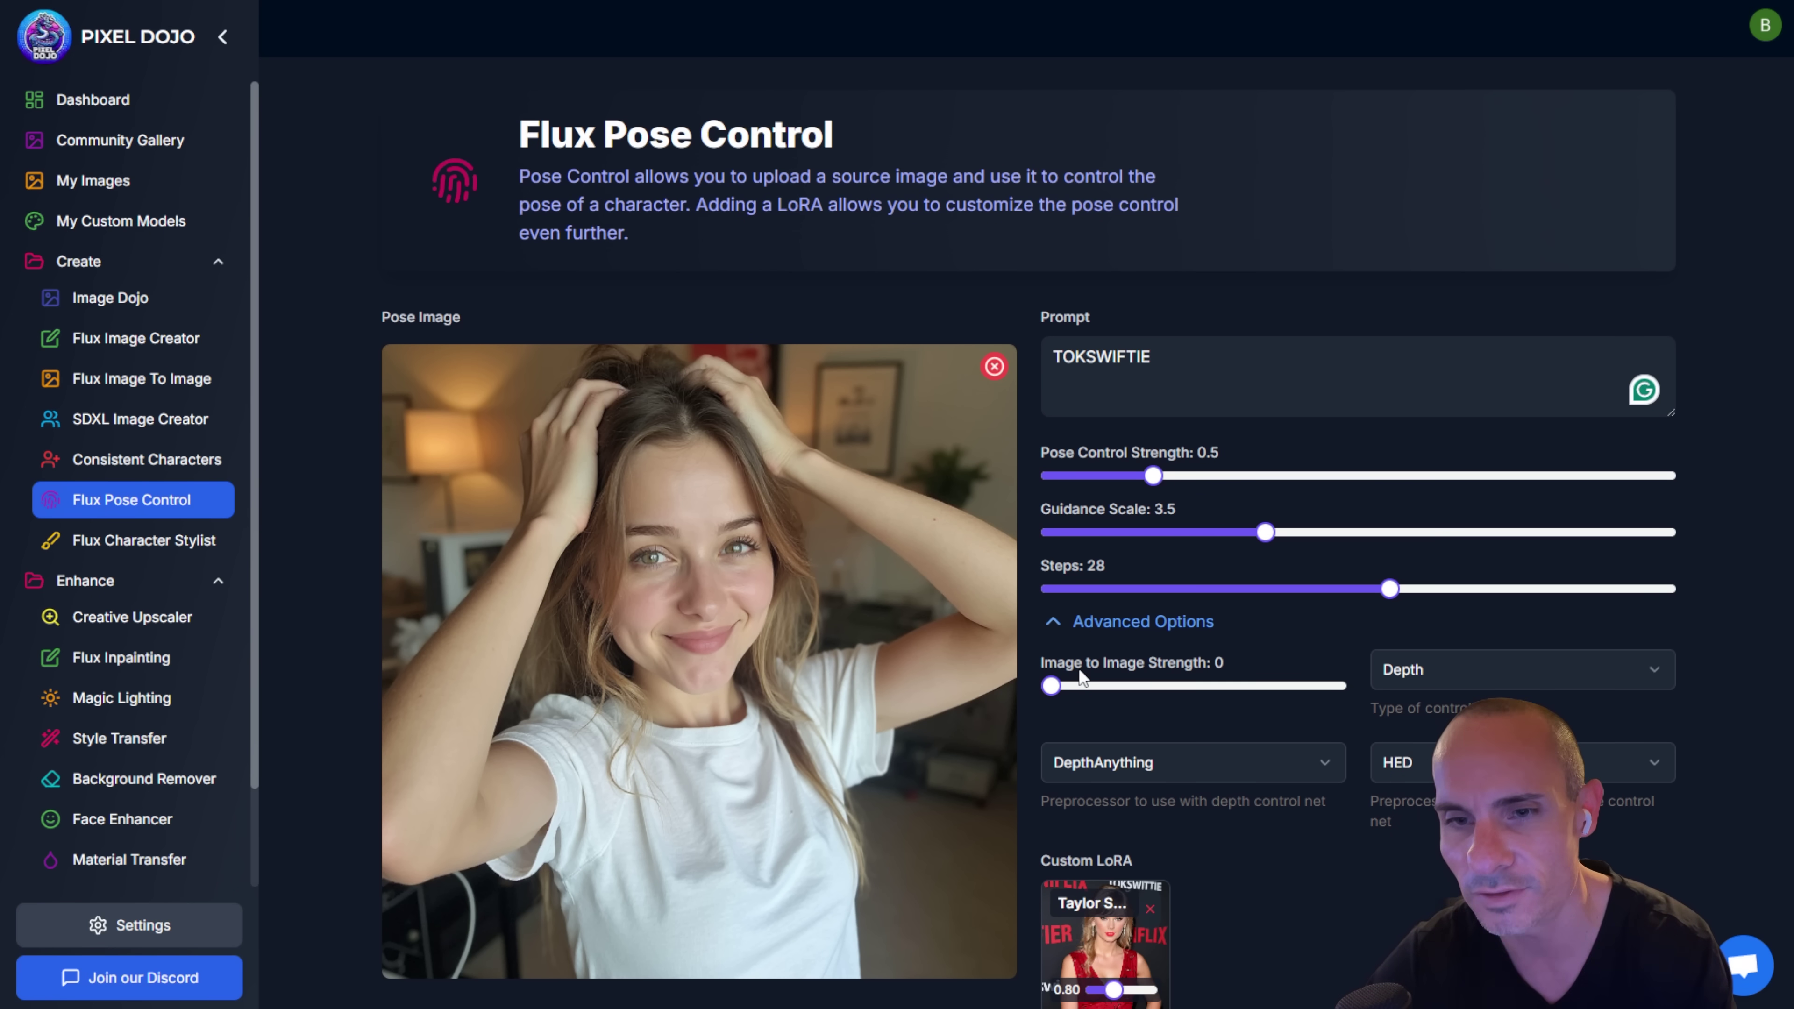
{"action": "left_click", "coordinate": [1639, 675]}
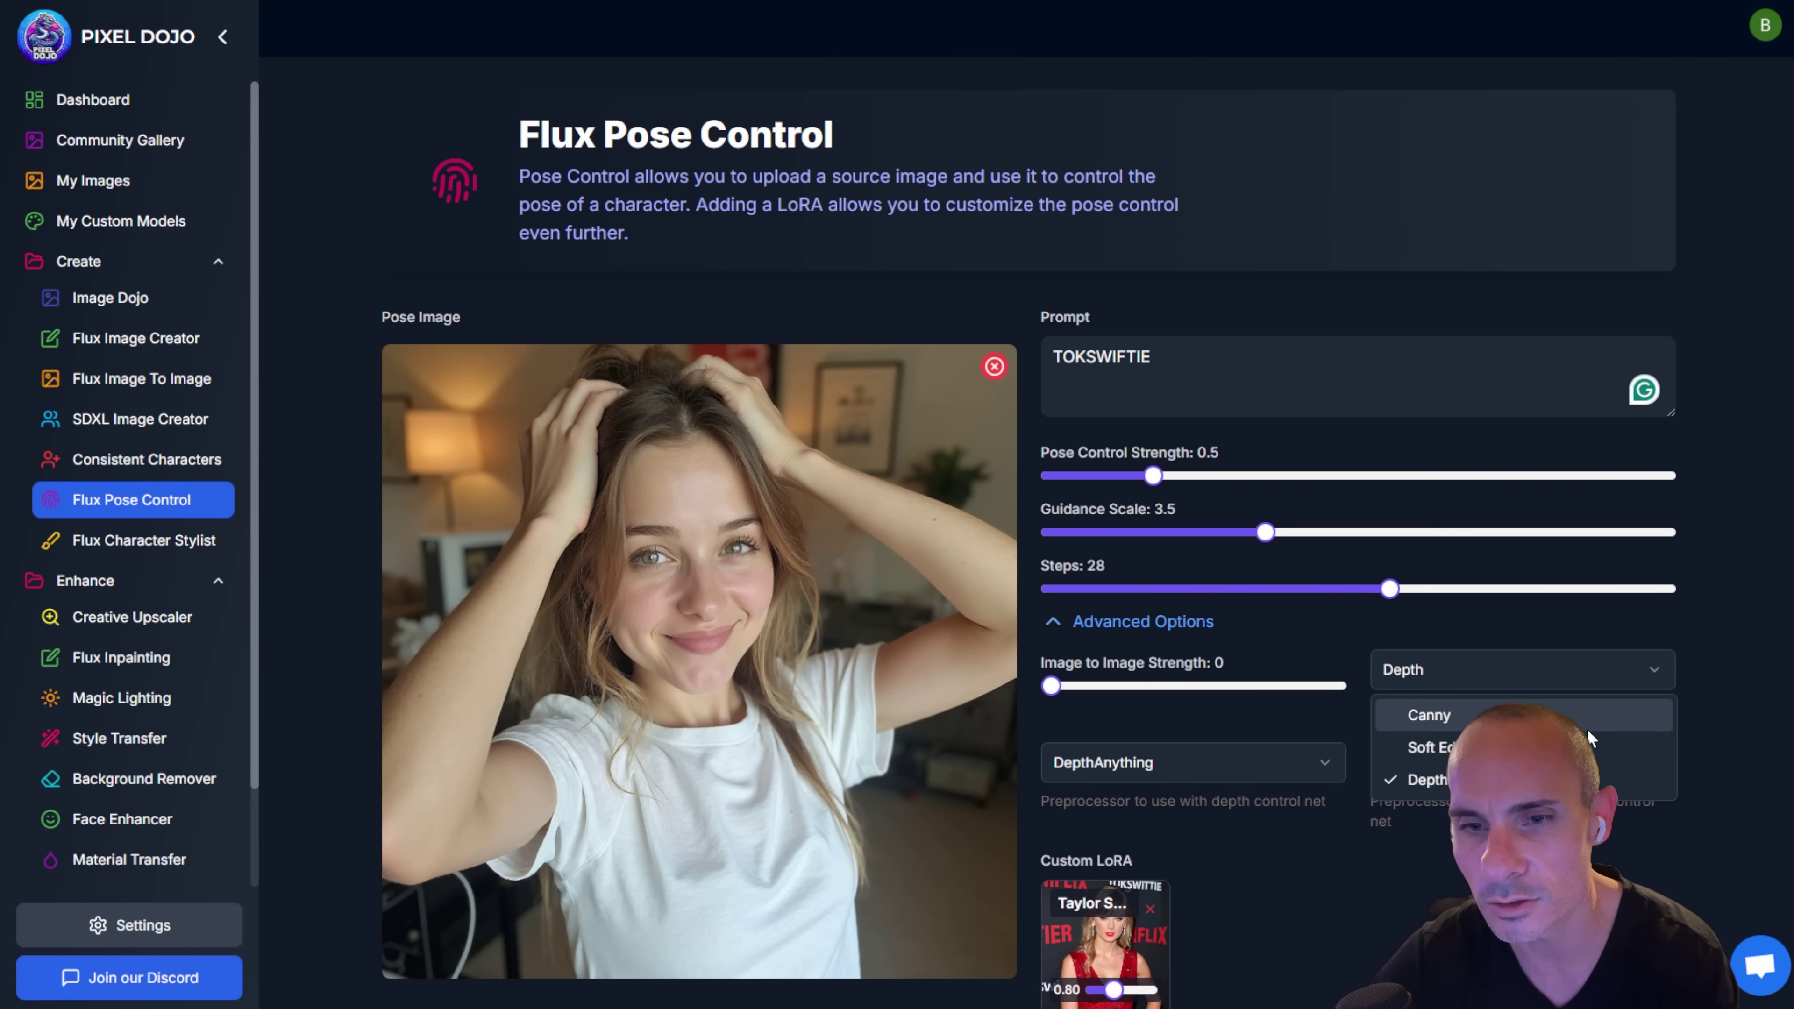
{"action": "left_click", "coordinate": [1734, 752]}
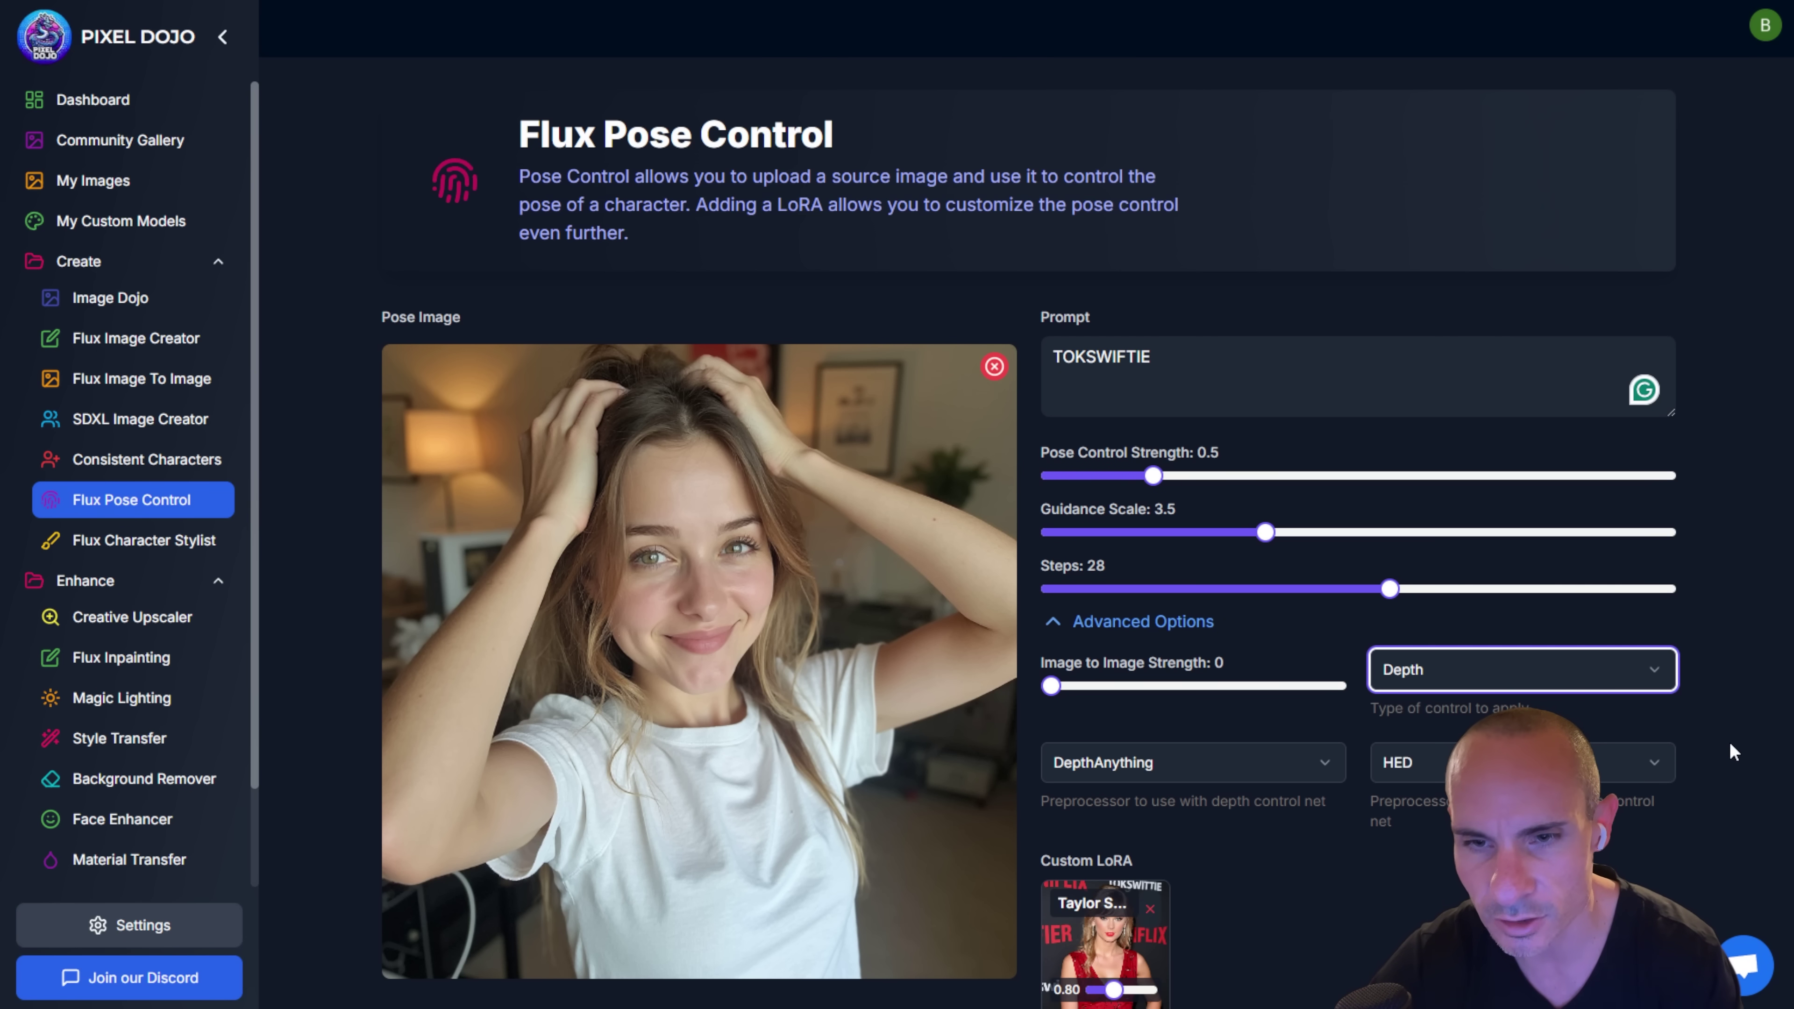
{"action": "left_click", "coordinate": [1318, 773]}
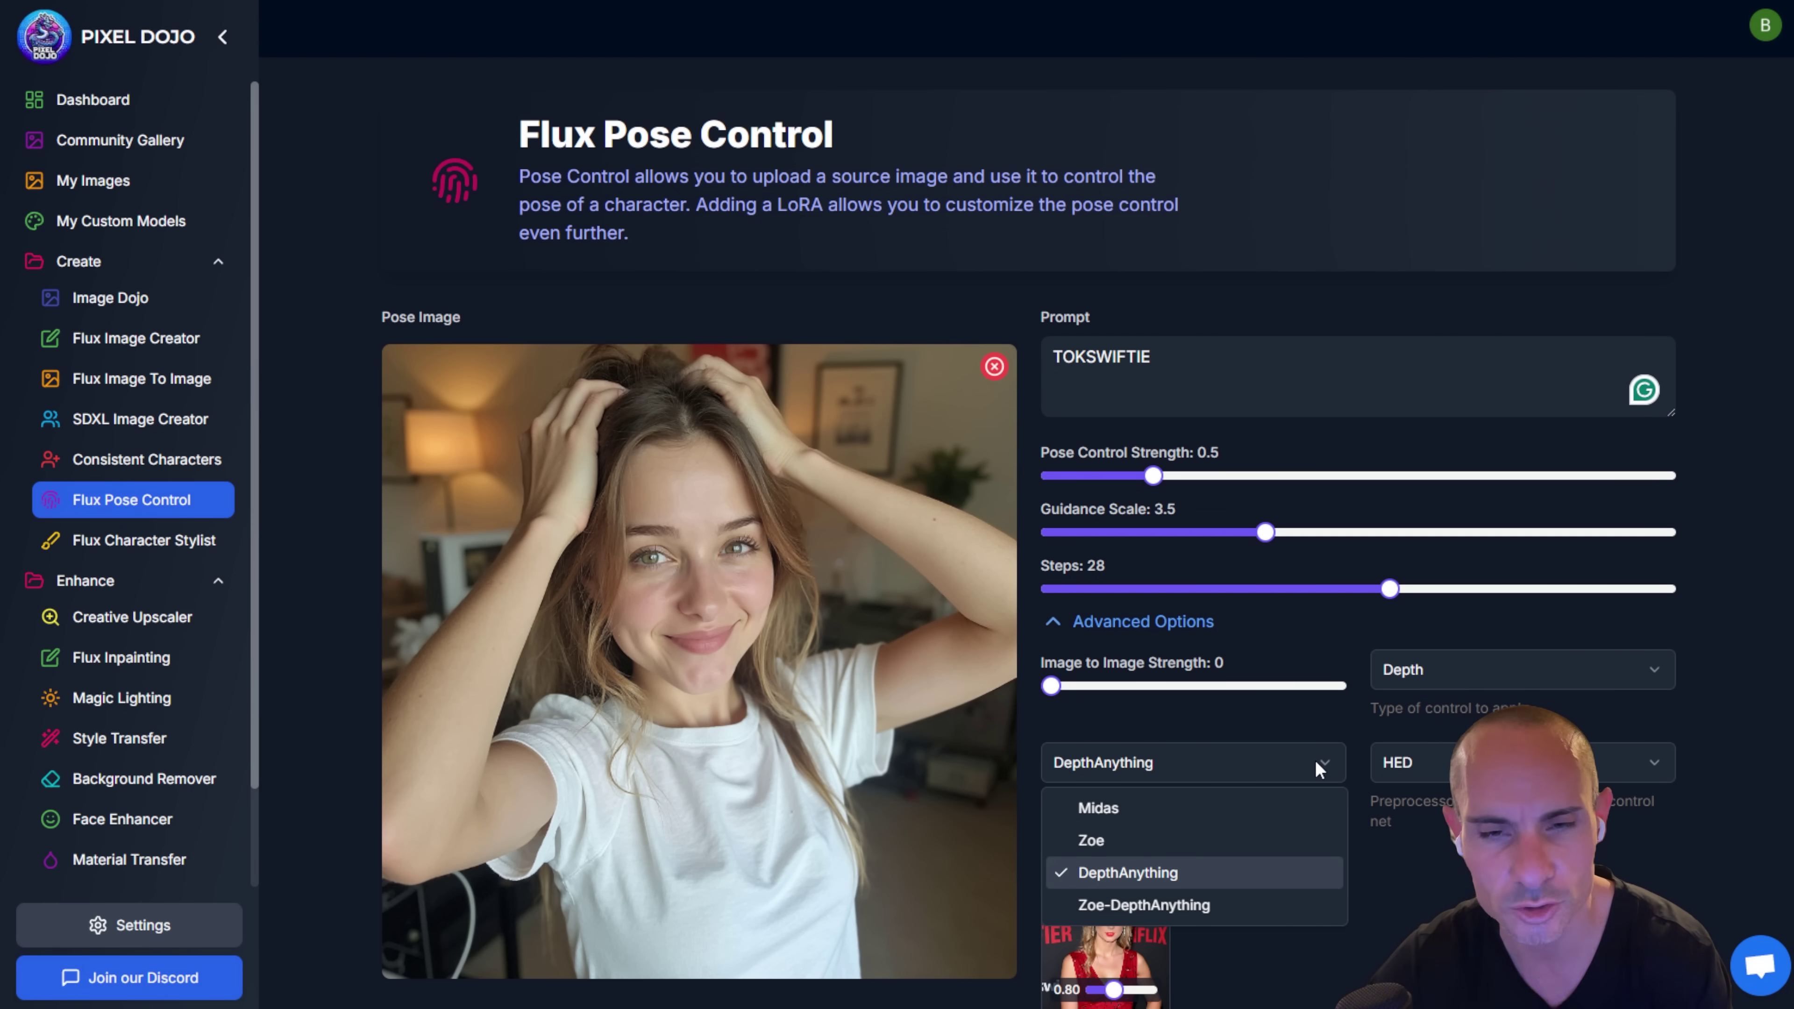
{"action": "left_click", "coordinate": [1518, 762]}
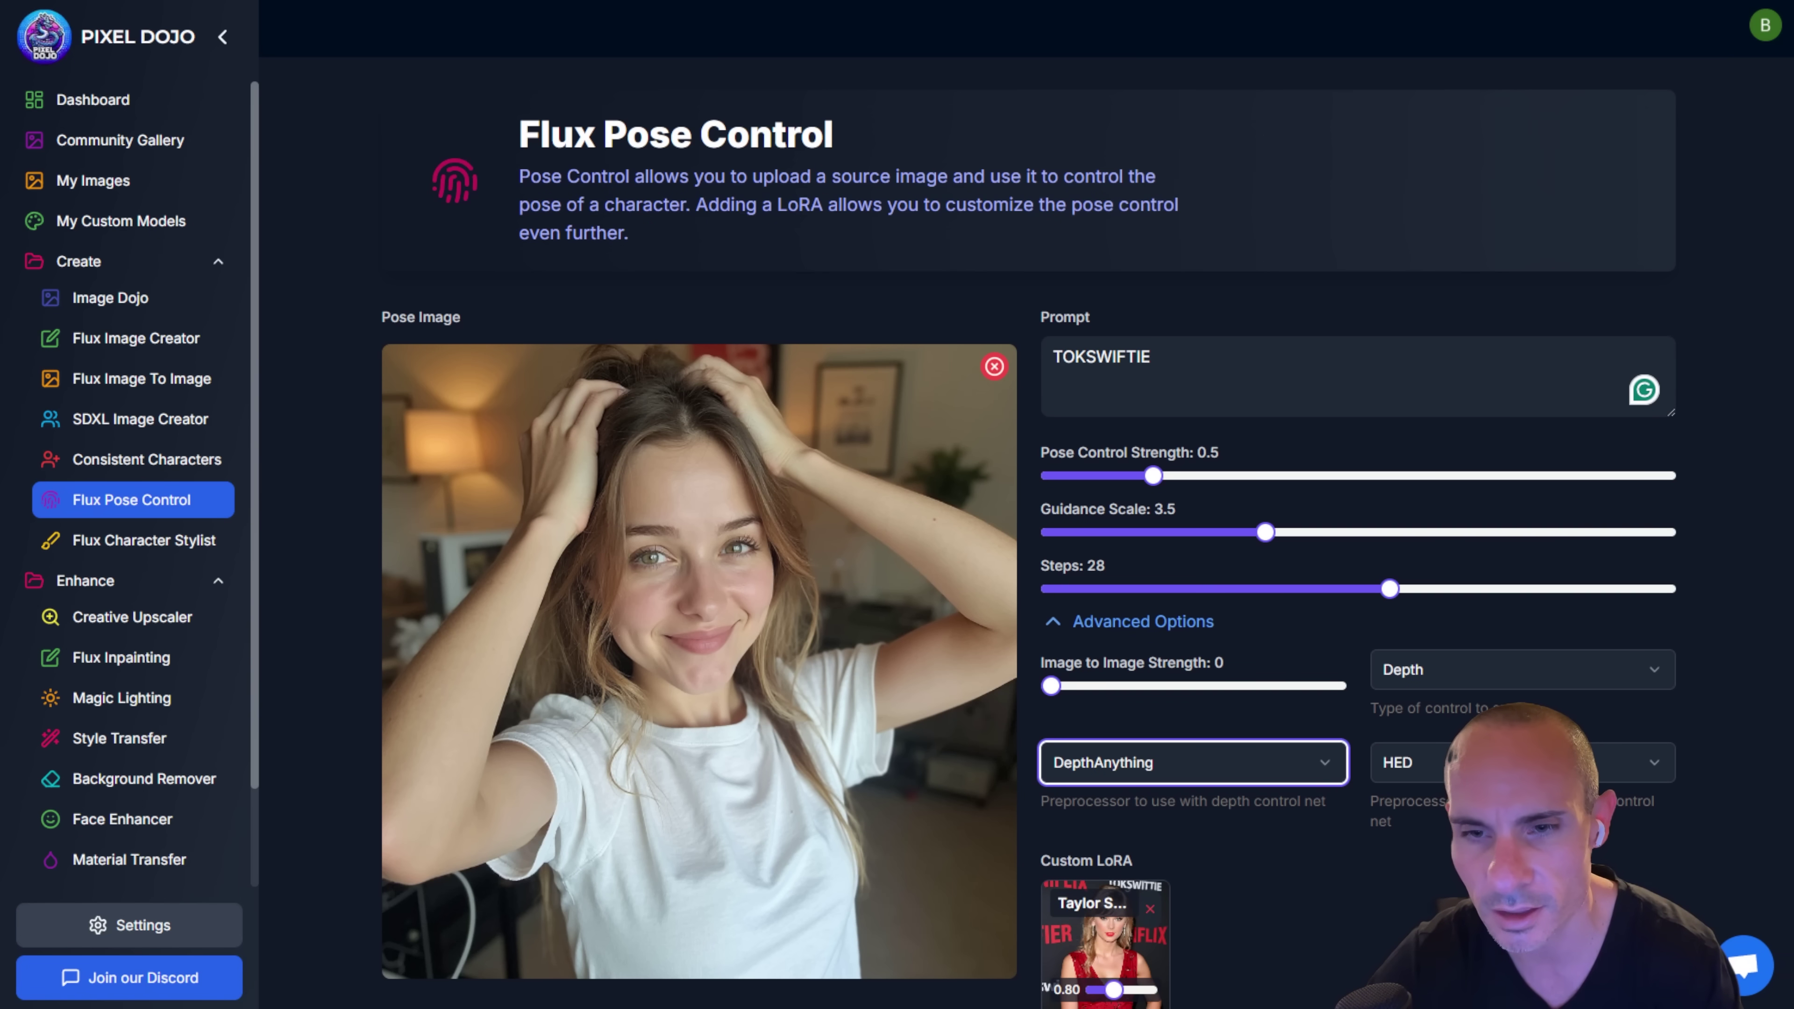
{"action": "left_click", "coordinate": [1519, 762]}
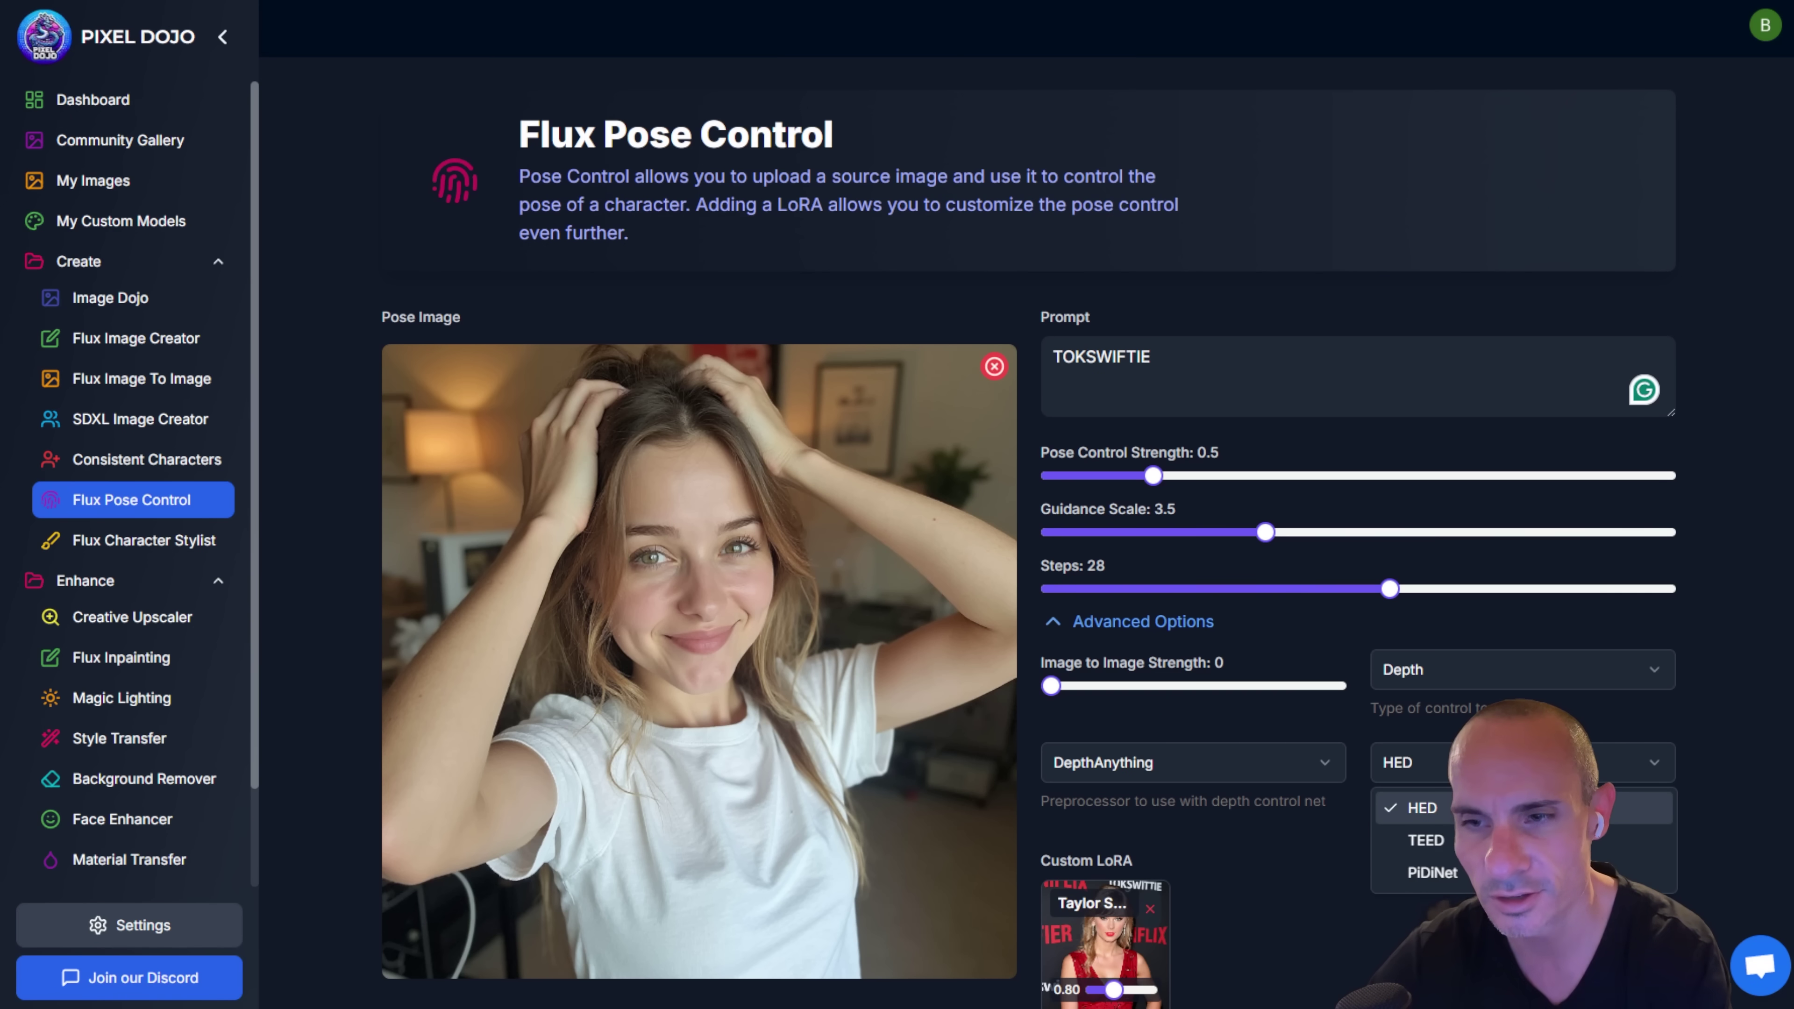
{"action": "left_click", "coordinate": [1769, 783]}
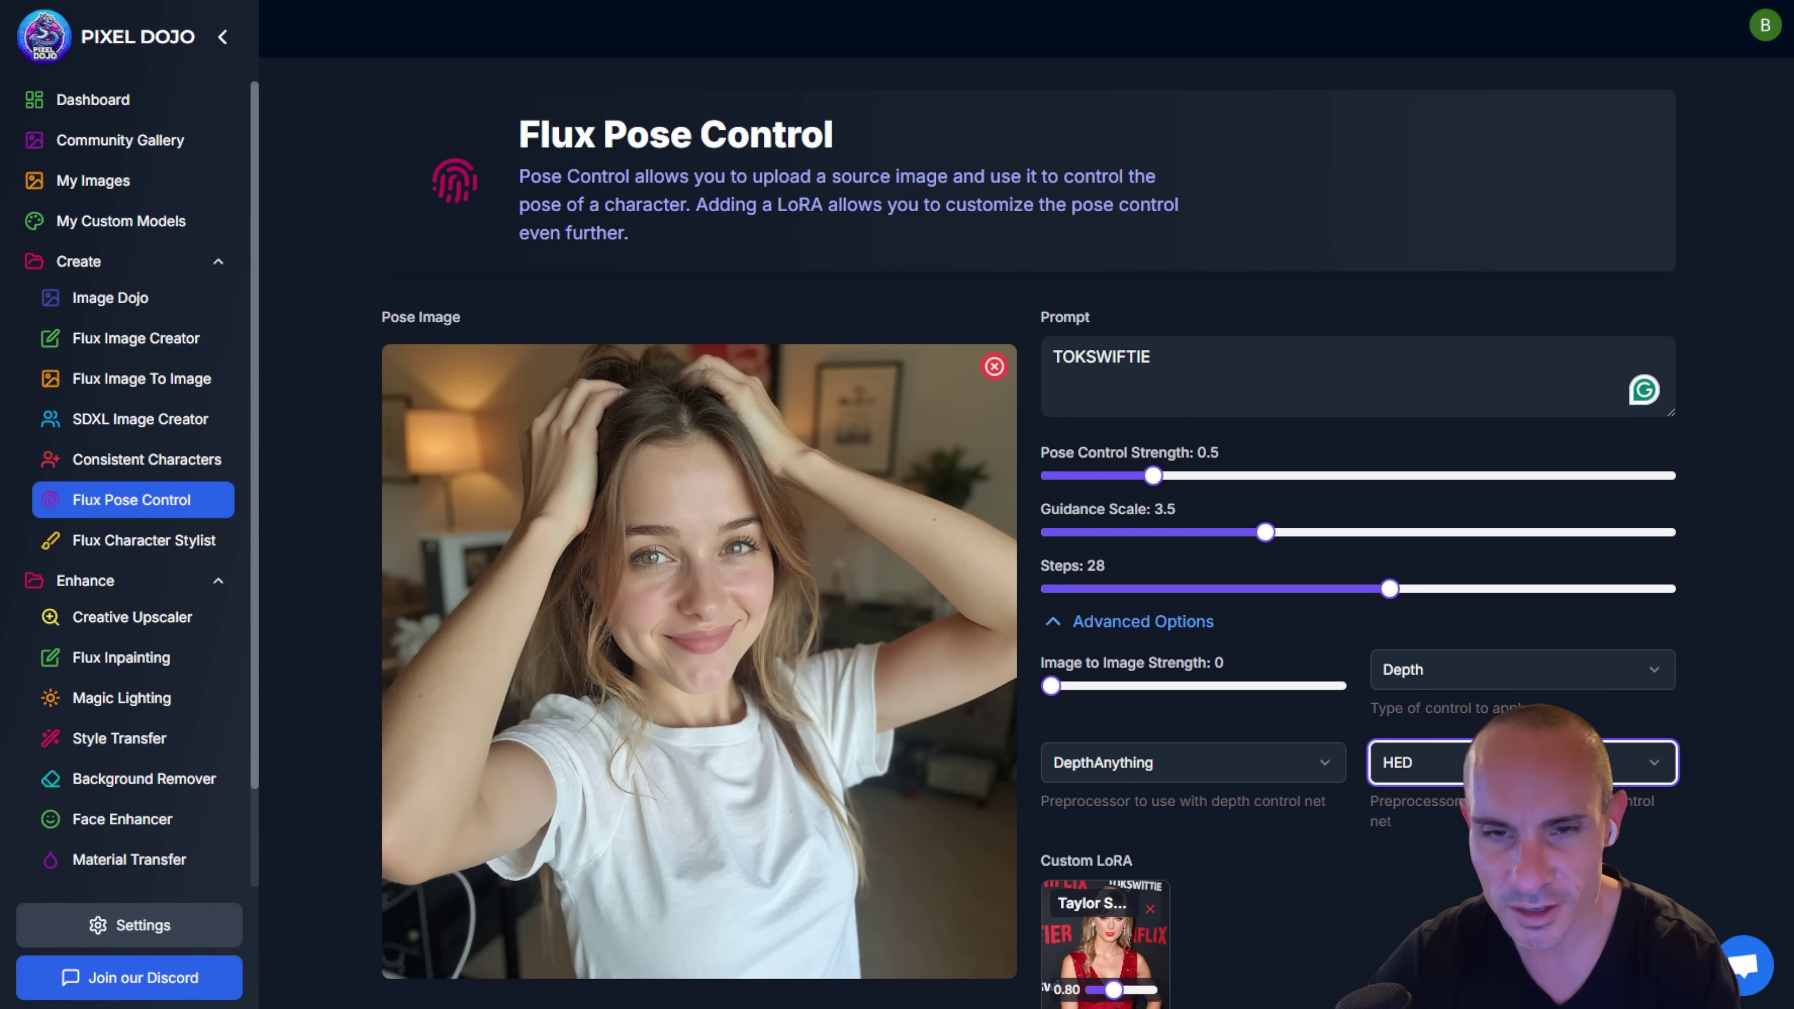
{"action": "left_click", "coordinate": [1180, 631]}
Step: Generate the pose-controlled image from the loaded pose photo with the Taylor Swift LoRA
{"action": "scroll", "coordinate": [1282, 749], "scroll_direction": "down", "scroll_amount": 4}
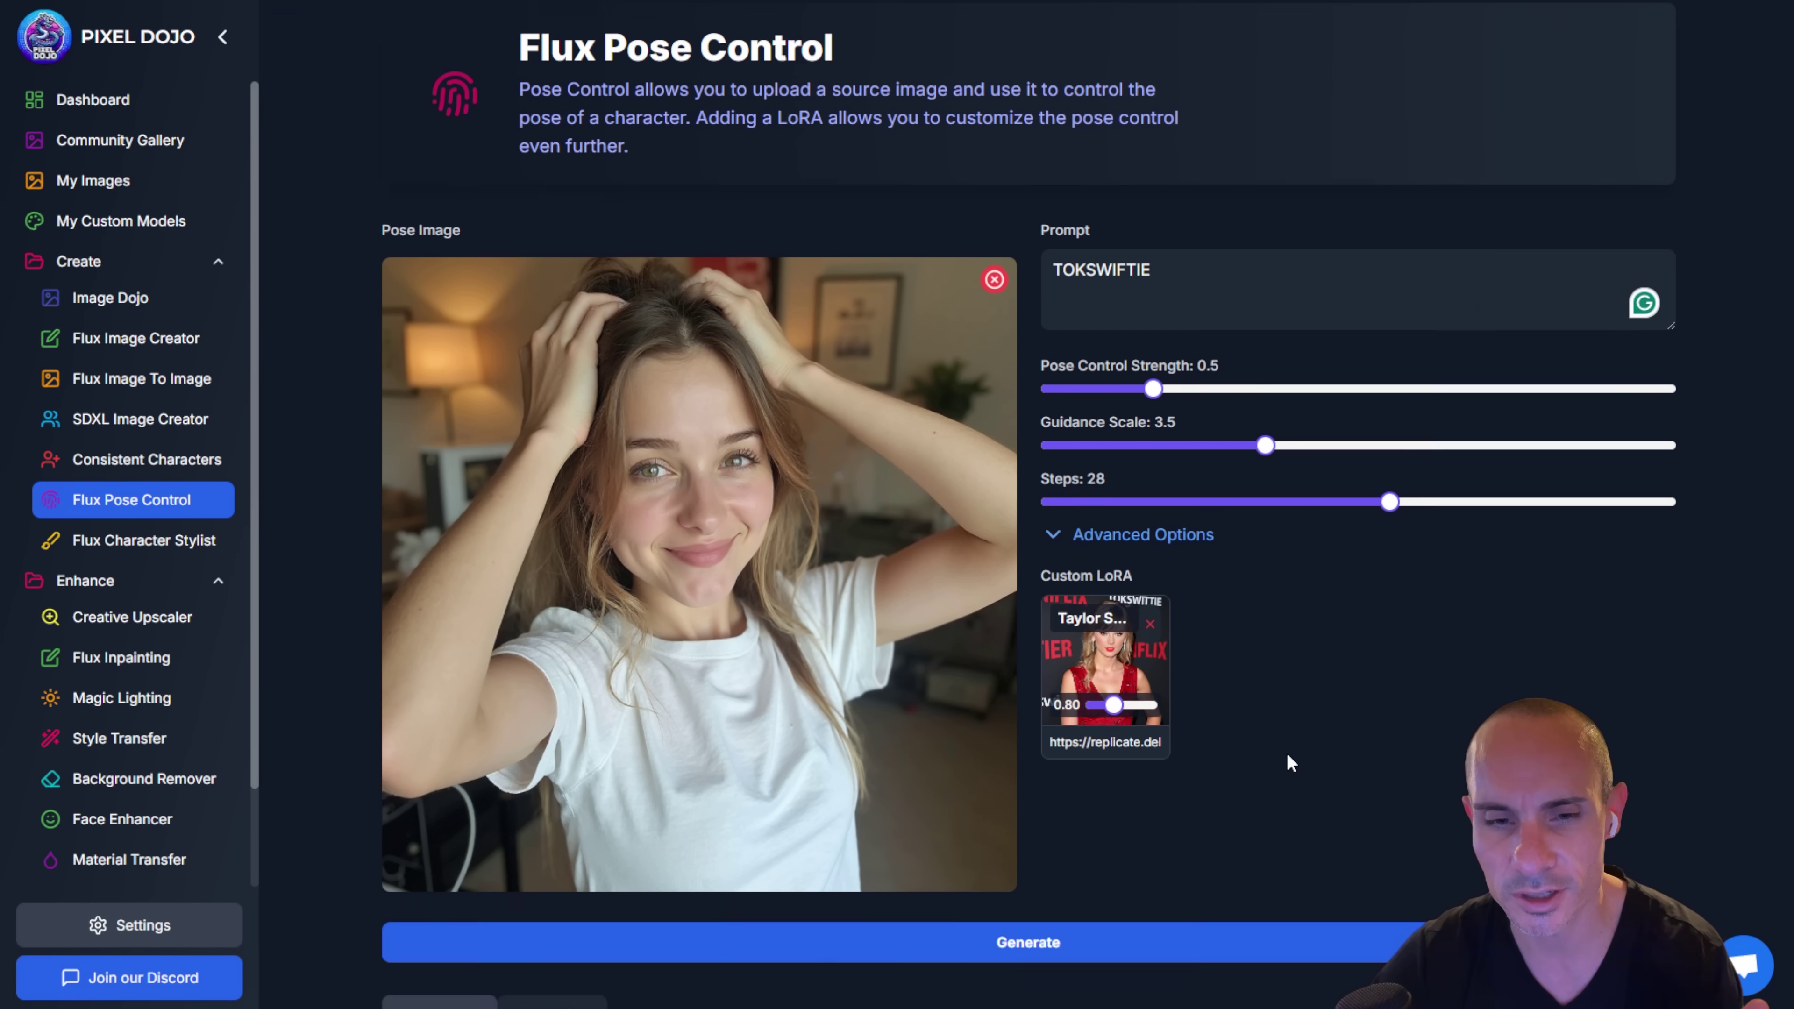
{"action": "left_click", "coordinate": [1079, 735]}
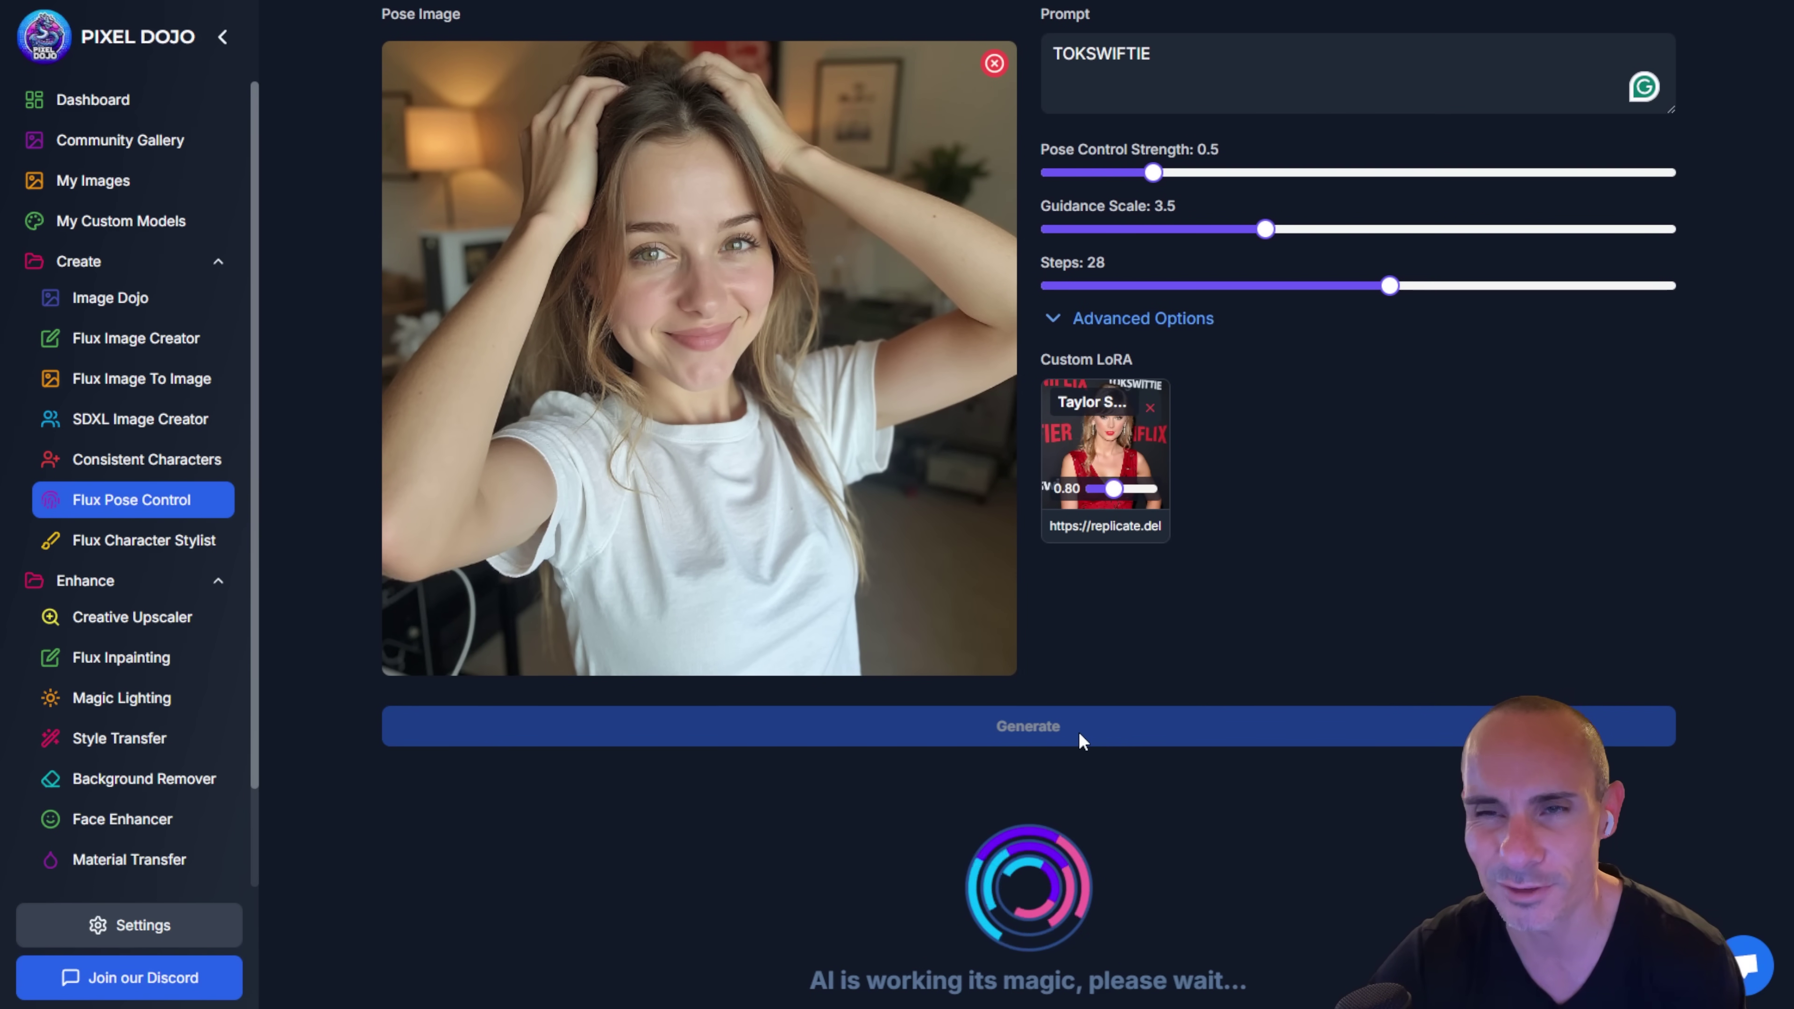